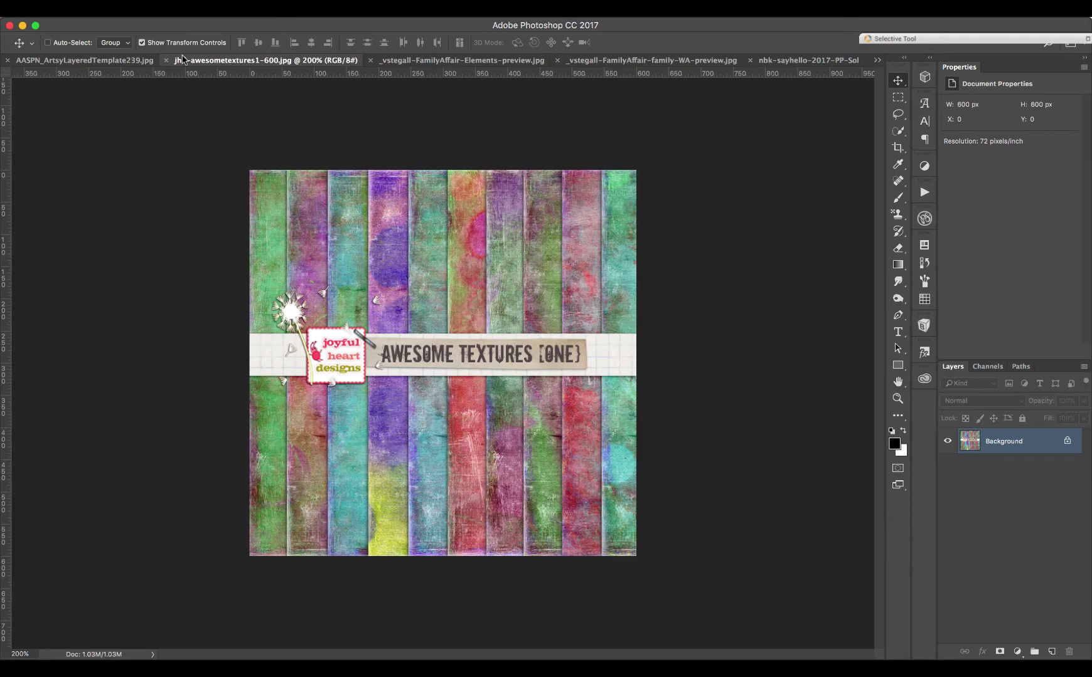
Examine the open template, Awesome Textures, Family Affair elements, Family Affair word art and Say Hello solid paper previews
click(145, 63)
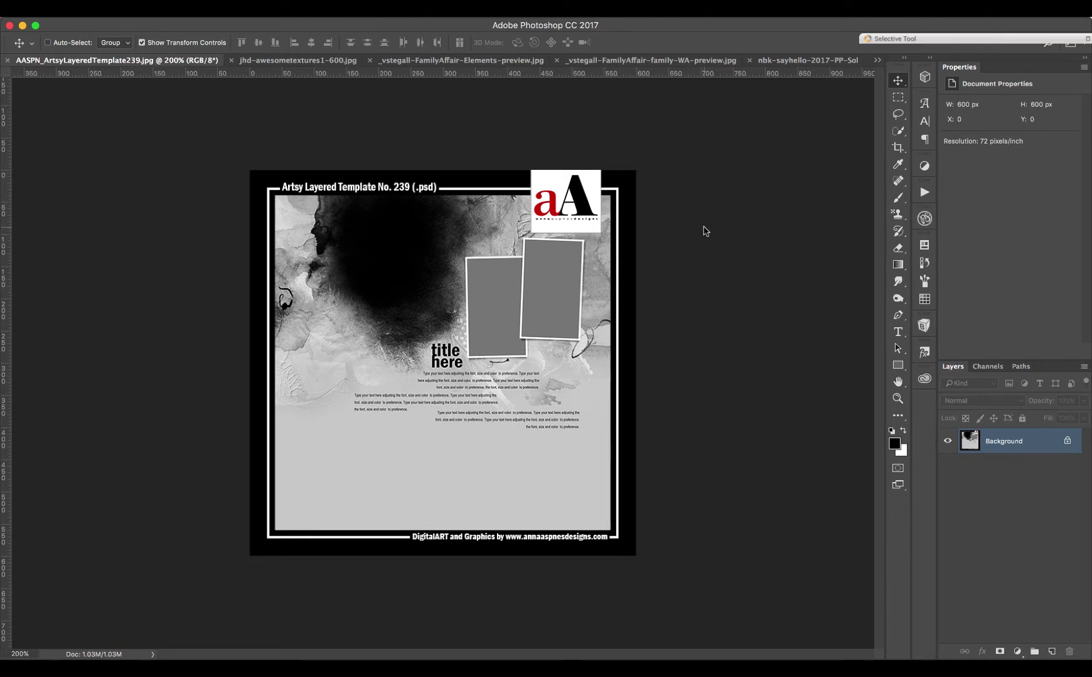
click(287, 61)
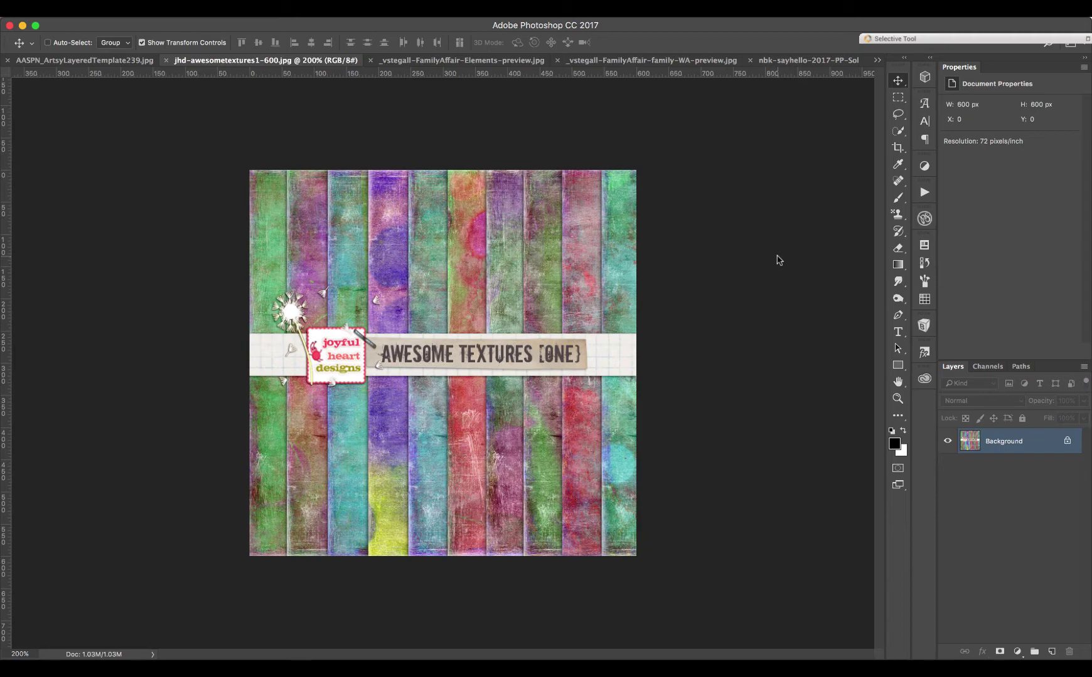
click(399, 61)
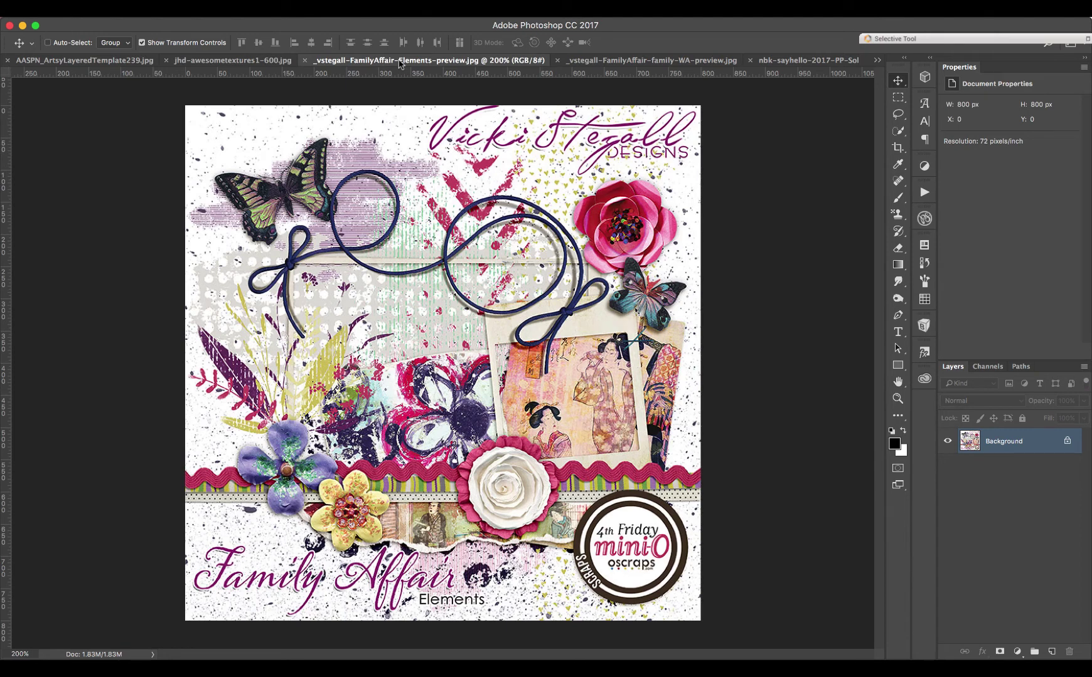
click(577, 61)
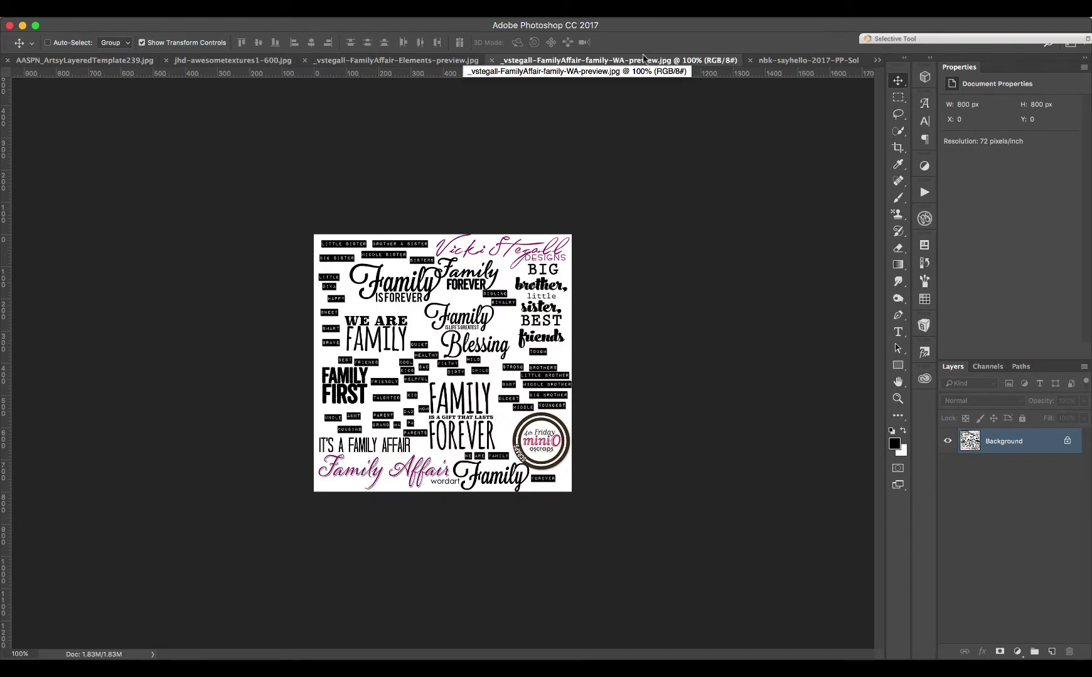
click(774, 61)
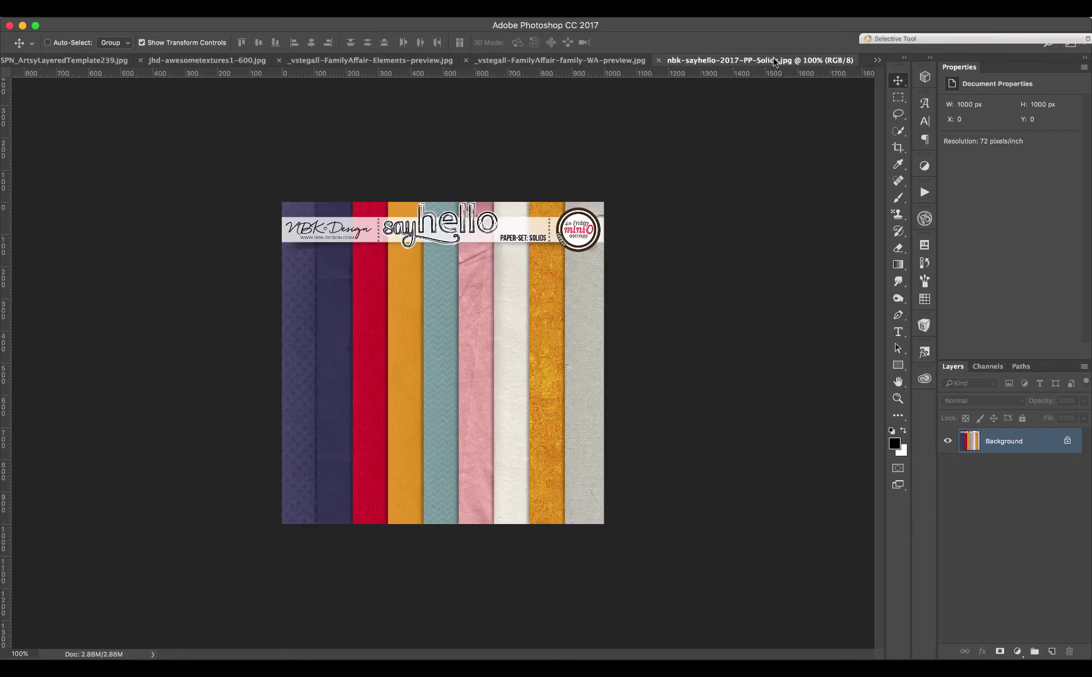
Close all five preview images so that only the layered file oscrapstutorial.psd remains open
click(660, 61)
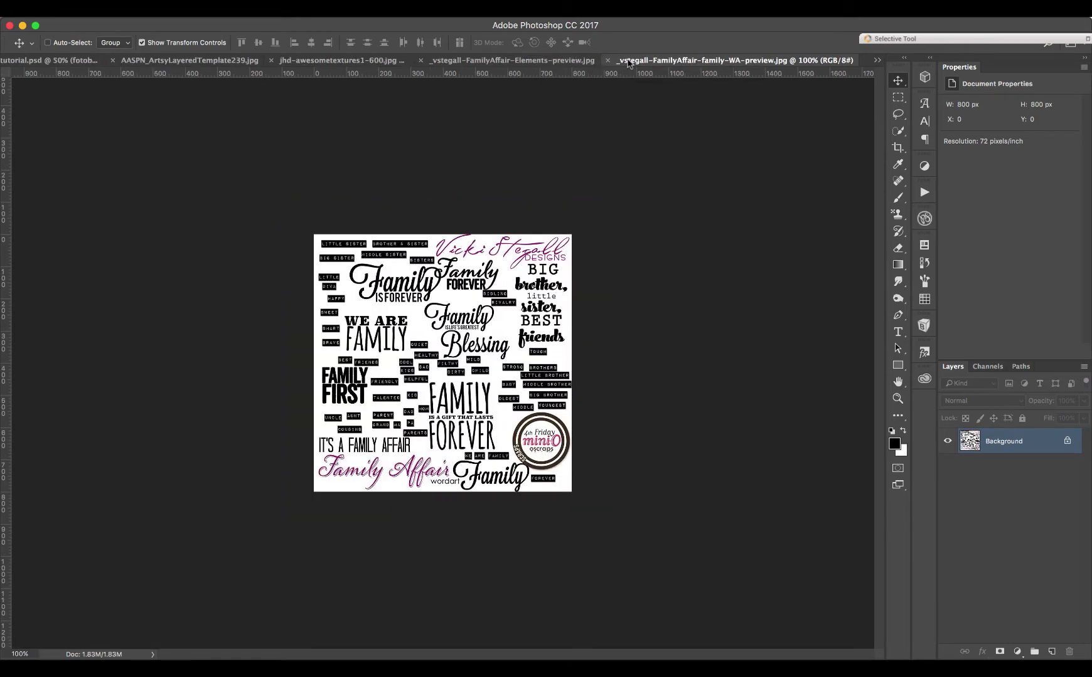
click(608, 60)
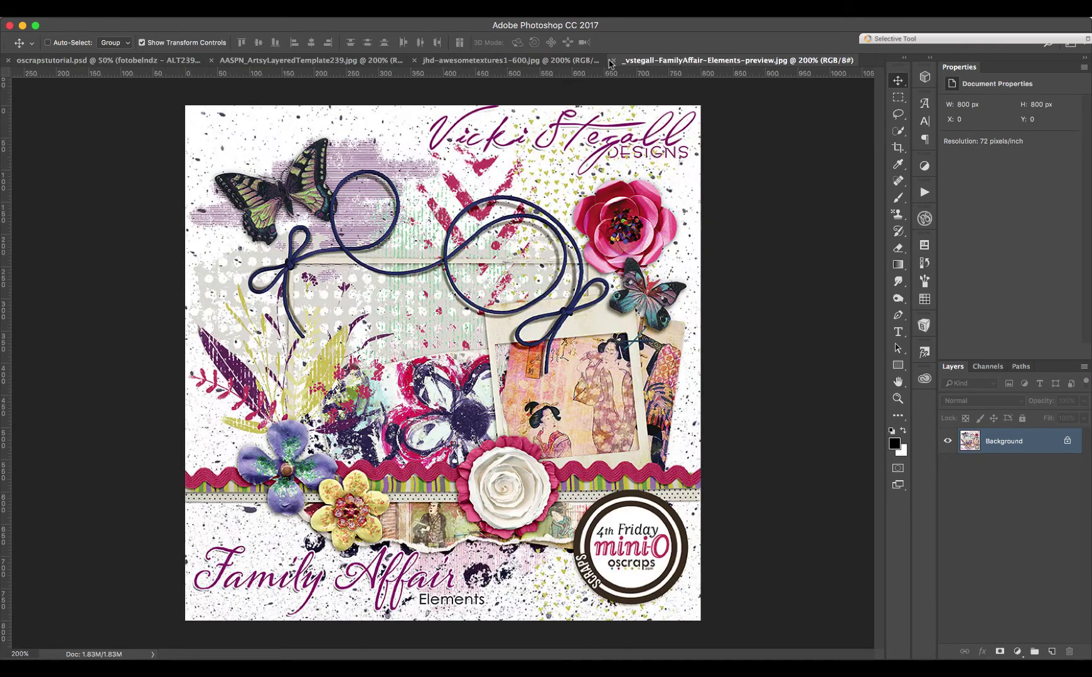
click(610, 61)
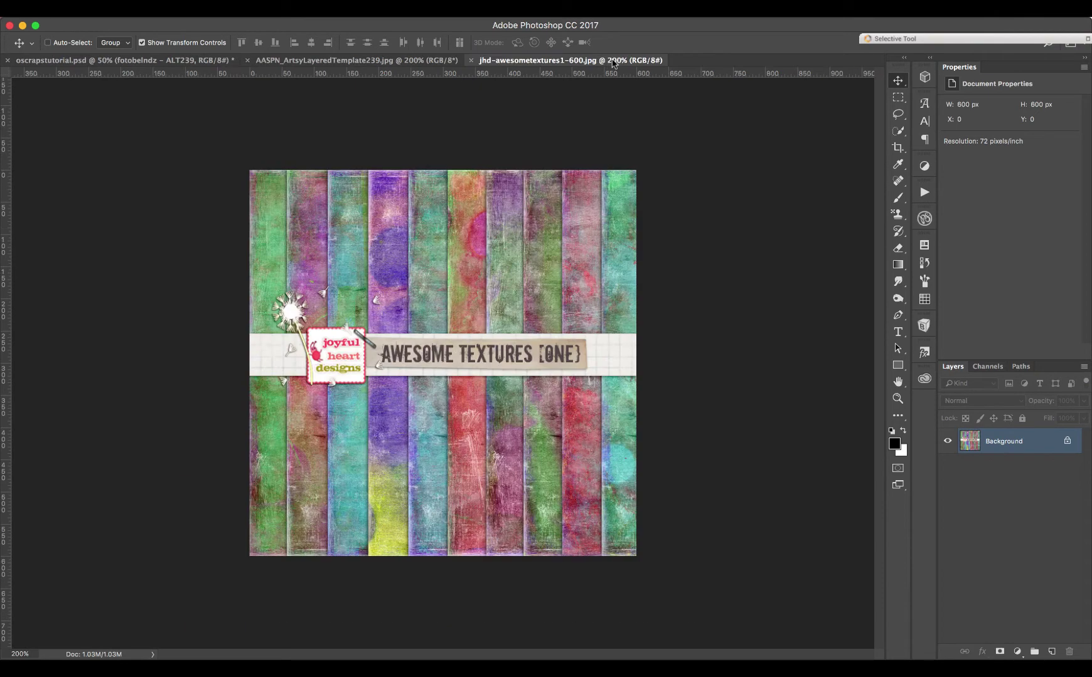
click(471, 60)
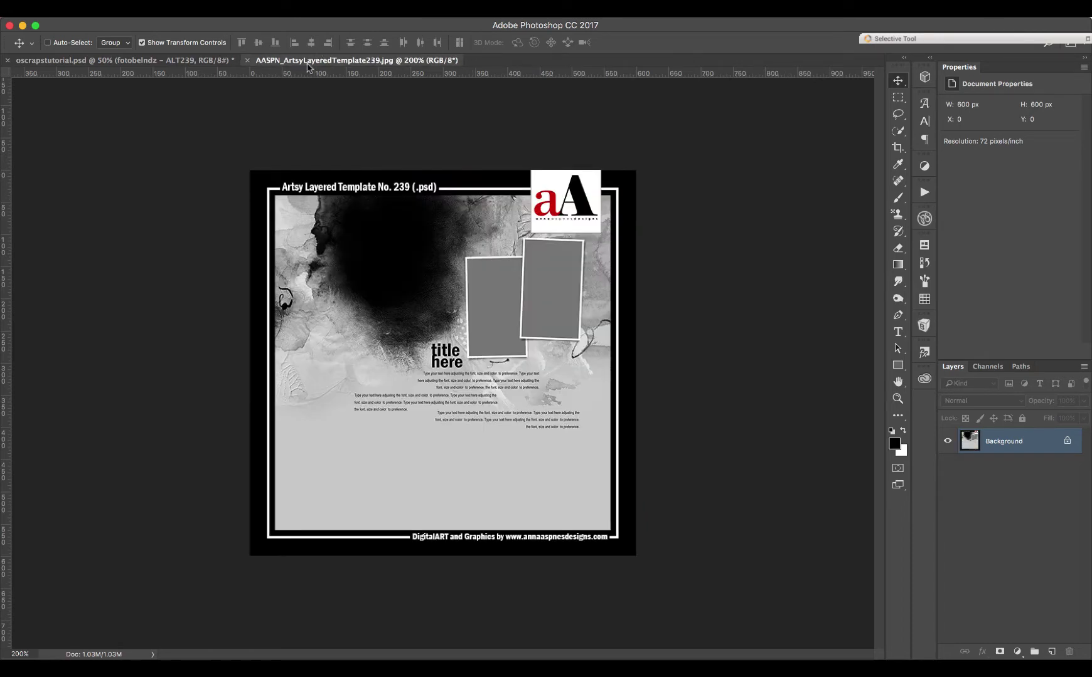
click(247, 60)
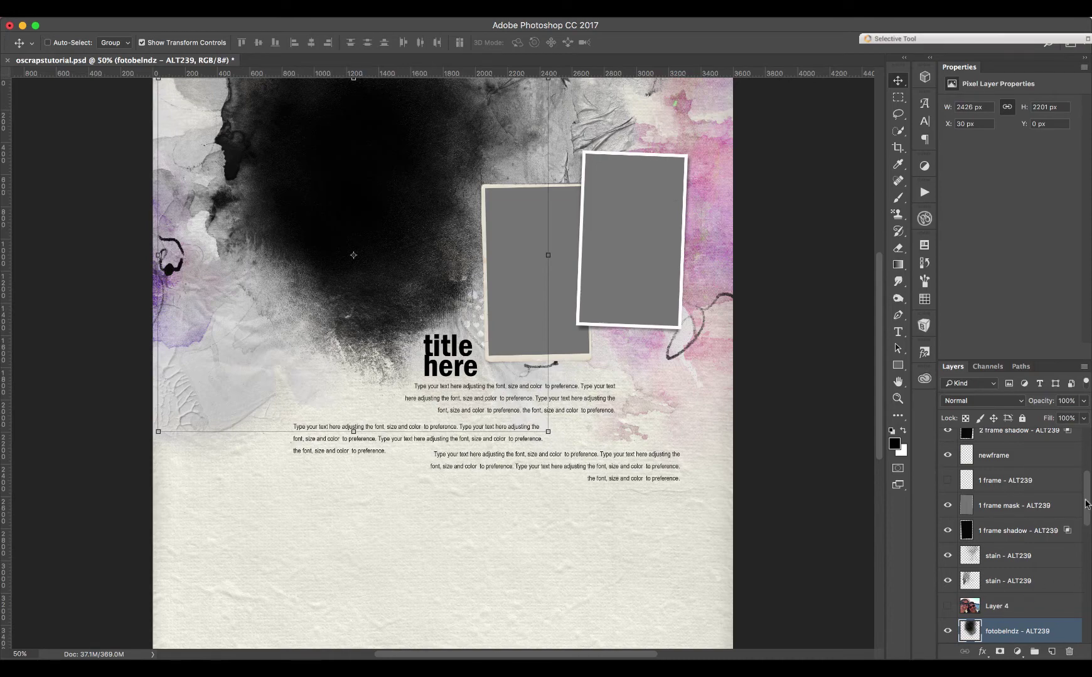
Duplicate the newframe layer that surrounds the first photo placeholder
scroll(1085, 514, down, 2)
scroll(1085, 513, down, 1)
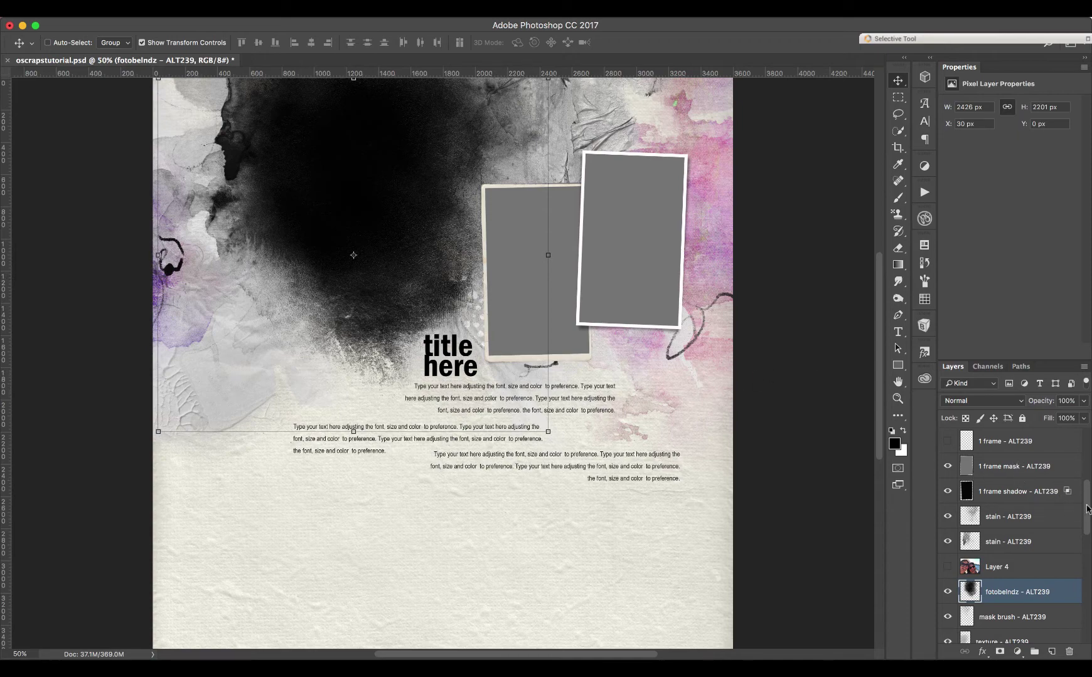
drag(1087, 509, 1084, 494)
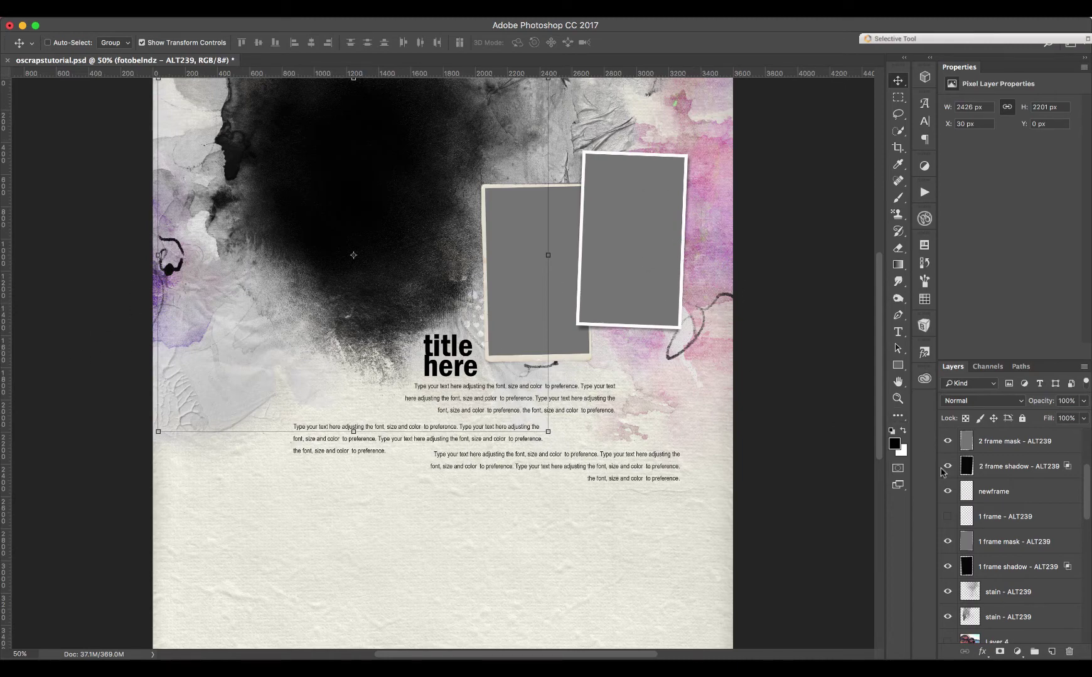
drag(1088, 516, 1088, 494)
click(997, 469)
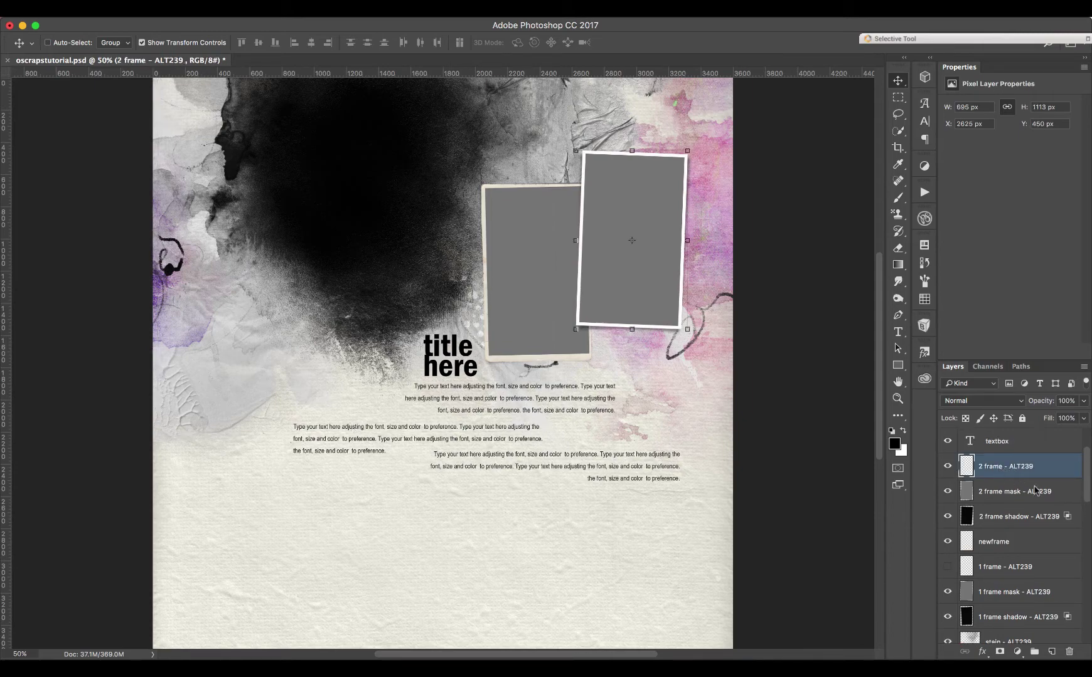
drag(1087, 490, 1088, 503)
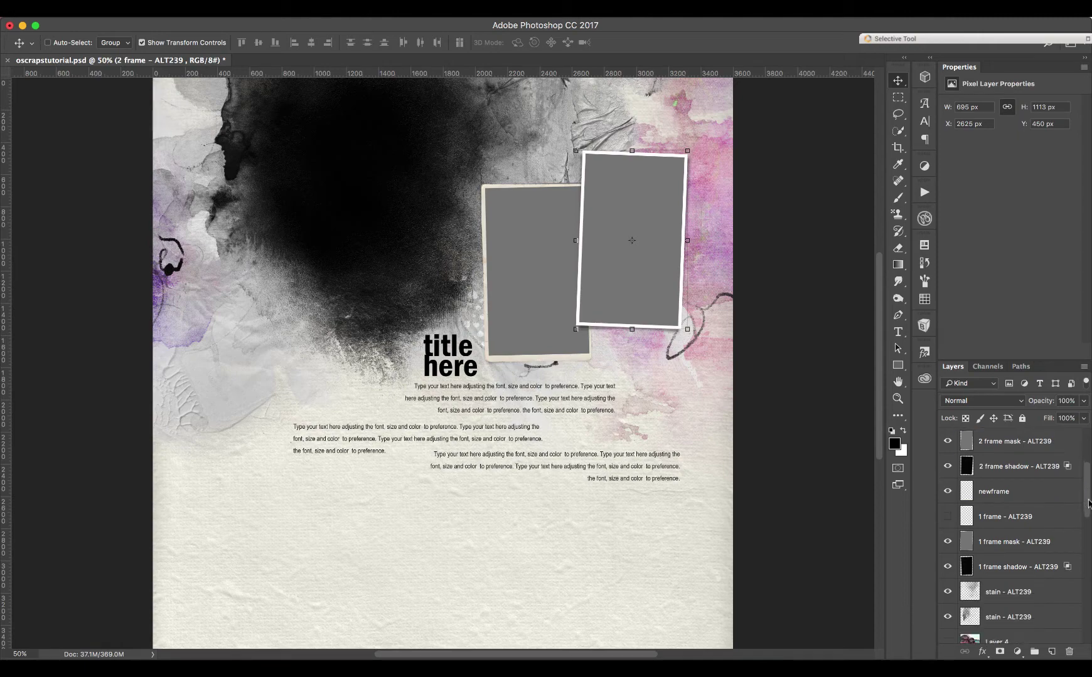
click(1005, 496)
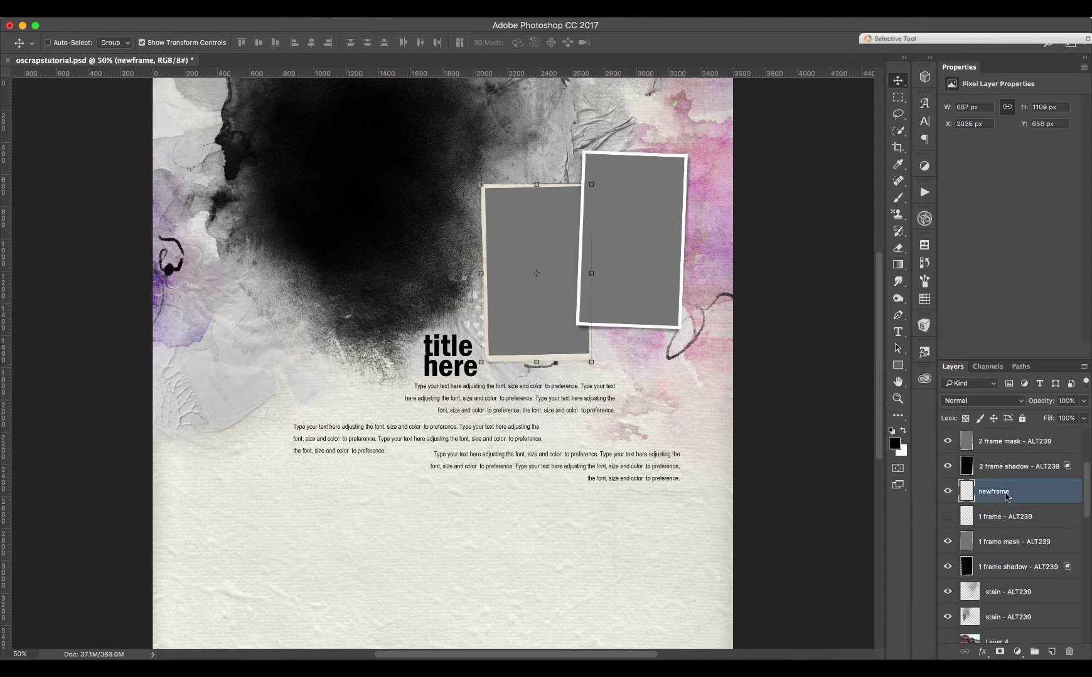
key(super+j)
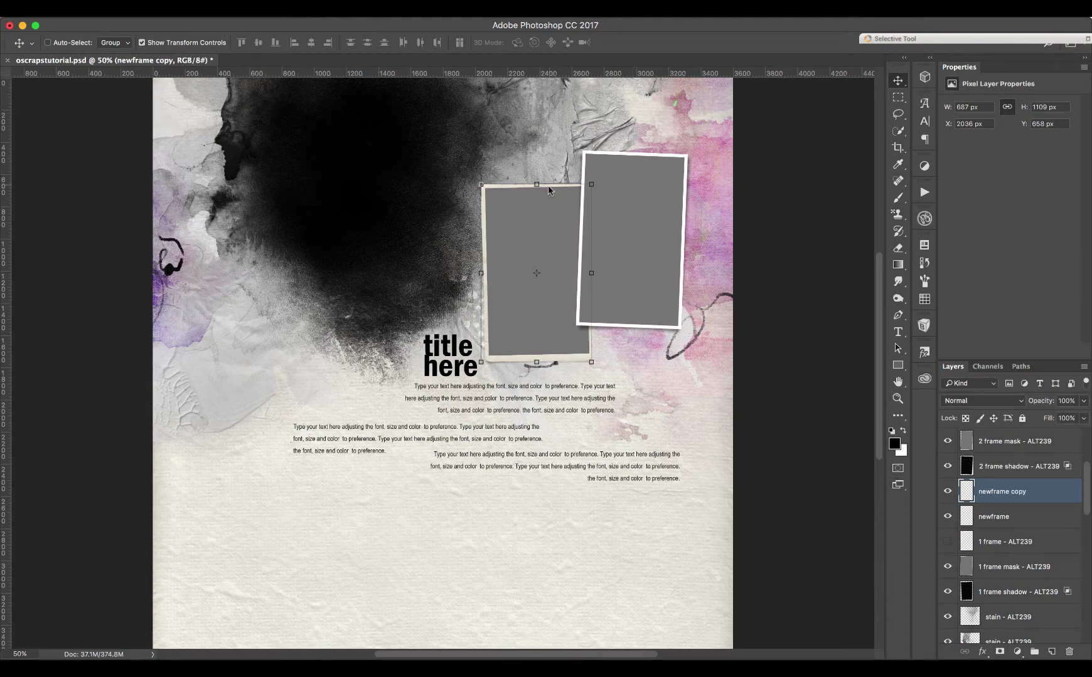
Place the newframe copy over the second photo placeholder, stack it above 2 frame - ALT239 and hide that original frame
drag(555, 189, 658, 179)
mouse_move(993, 496)
mouse_down()
mouse_move(997, 437)
mouse_move(987, 488)
mouse_up()
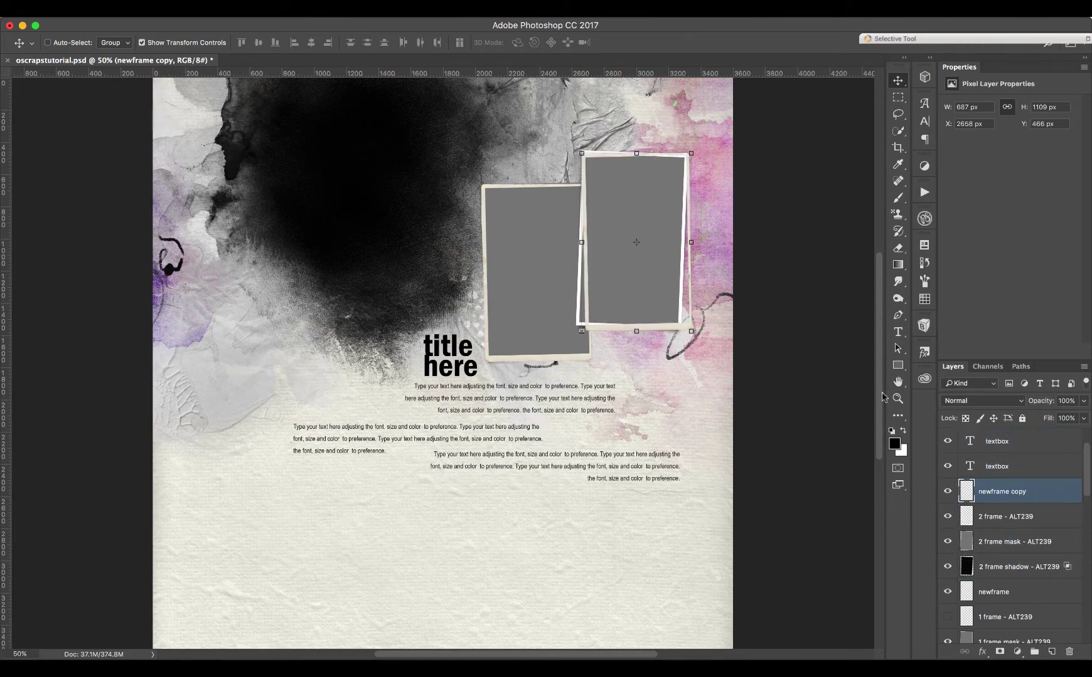
click(946, 517)
Fit the newframe copy to the second placeholder, rotating it about 2.96° and scaling it to about 98.1% width and 100.3% height
drag(699, 339, 702, 345)
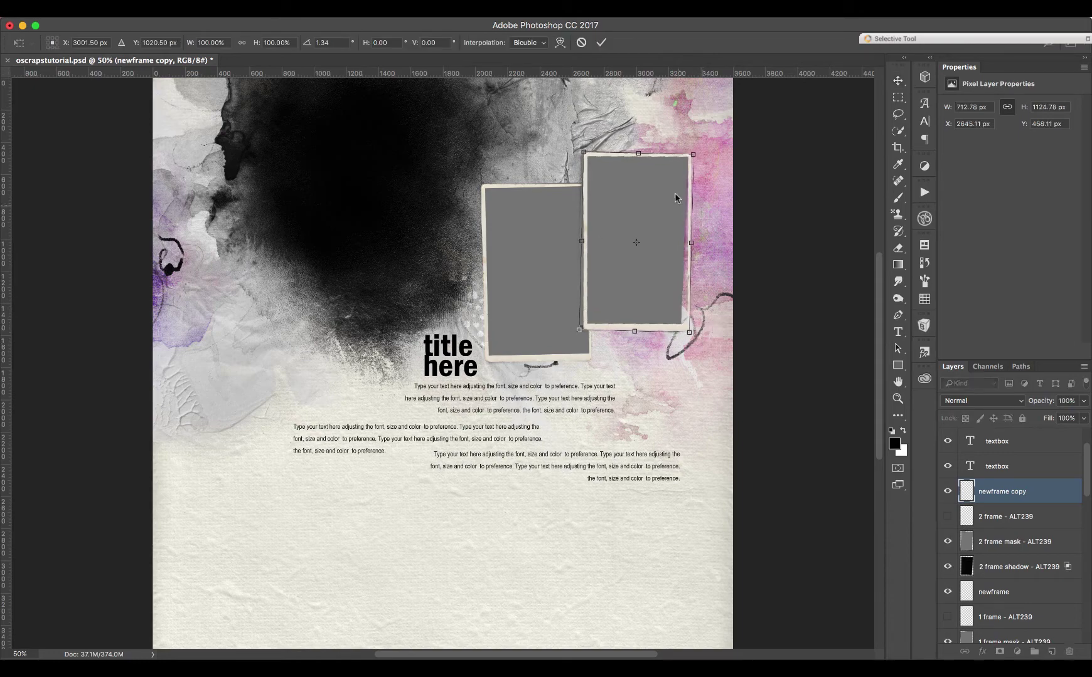
drag(667, 158, 663, 164)
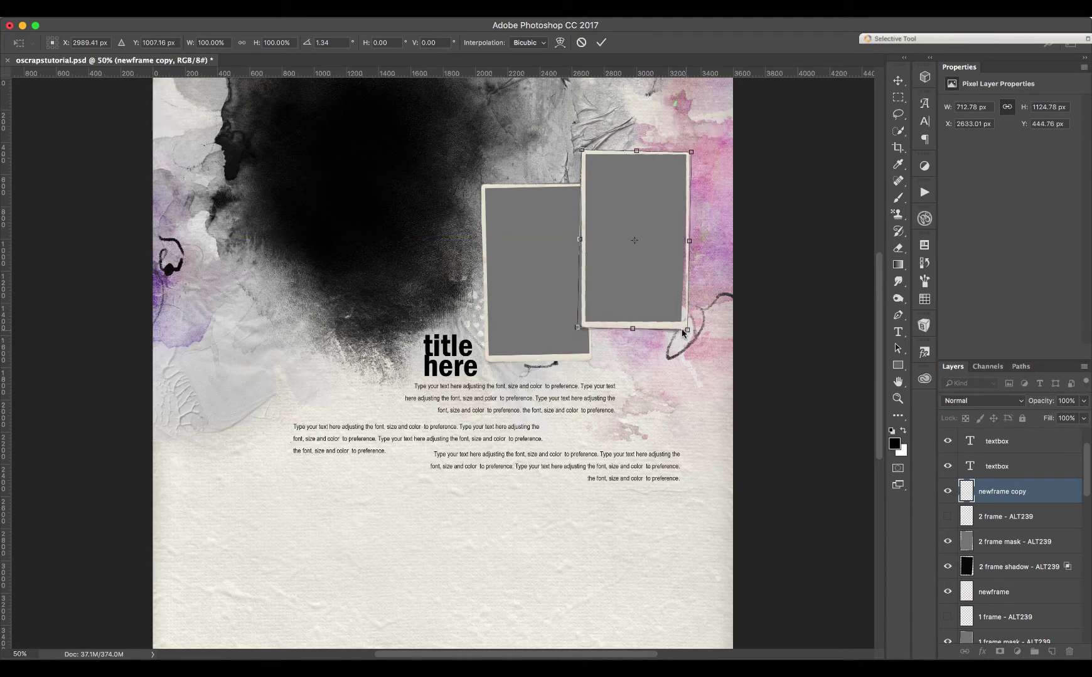
drag(688, 330, 683, 327)
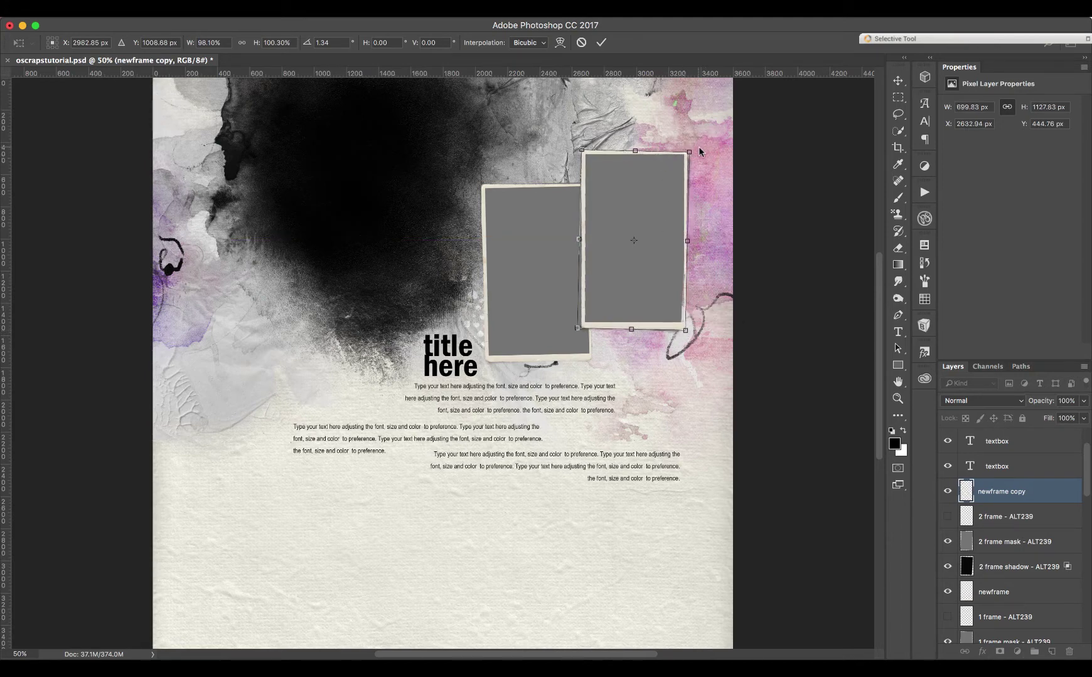
drag(702, 149, 698, 153)
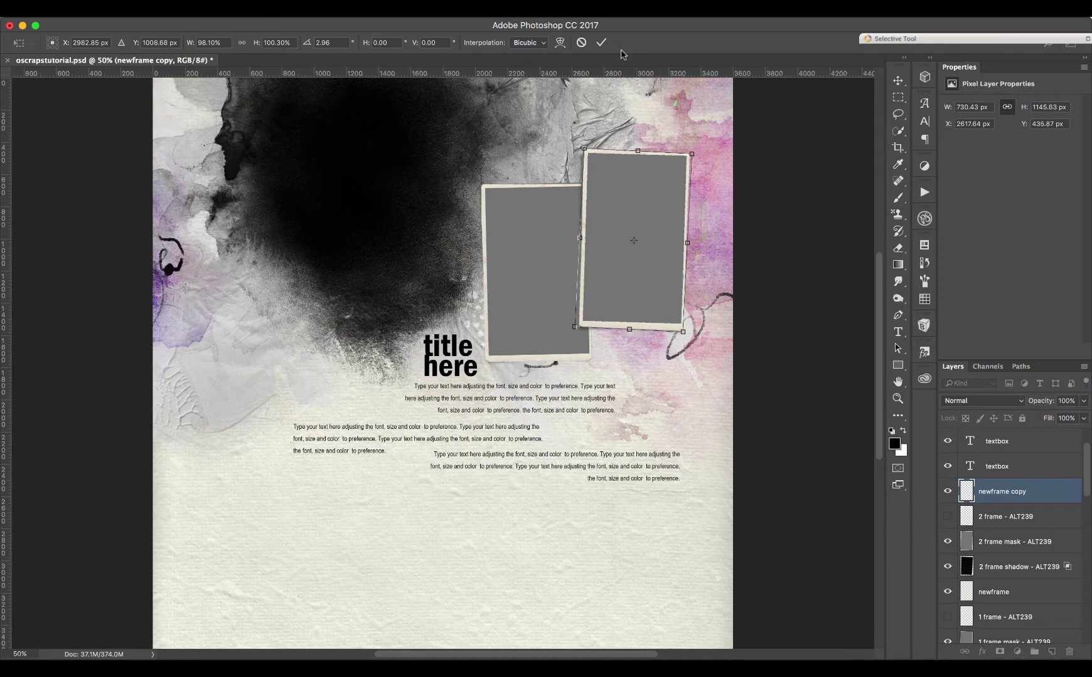
click(601, 42)
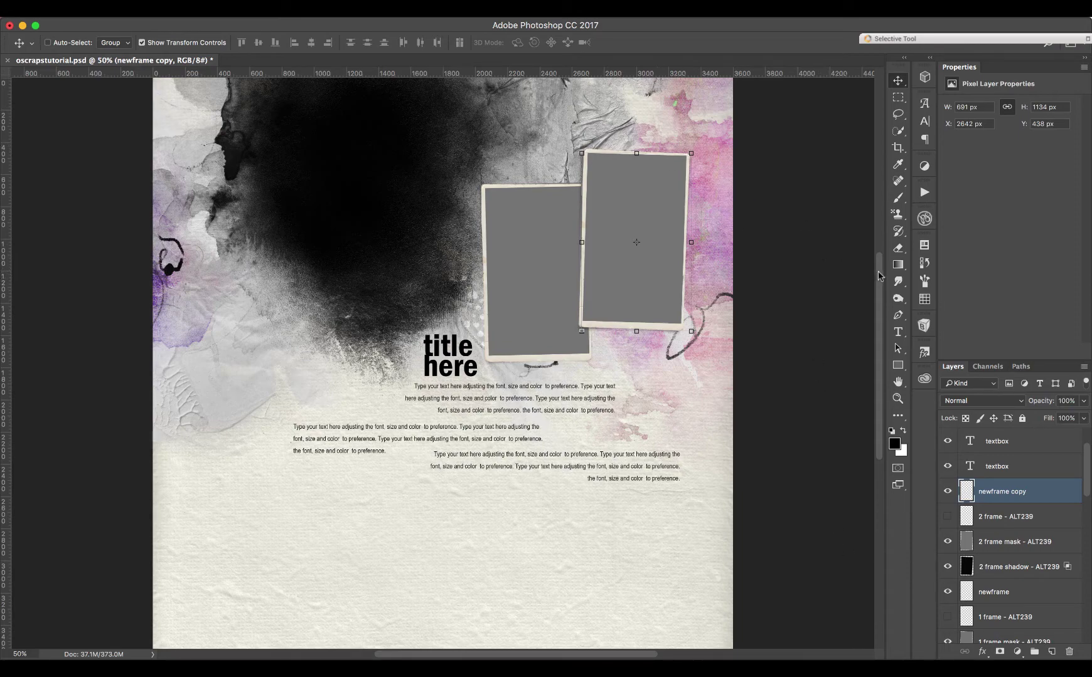
Select the 2 frame mask - ALT239 layer as the base for the second frame's photo
drag(879, 276, 882, 257)
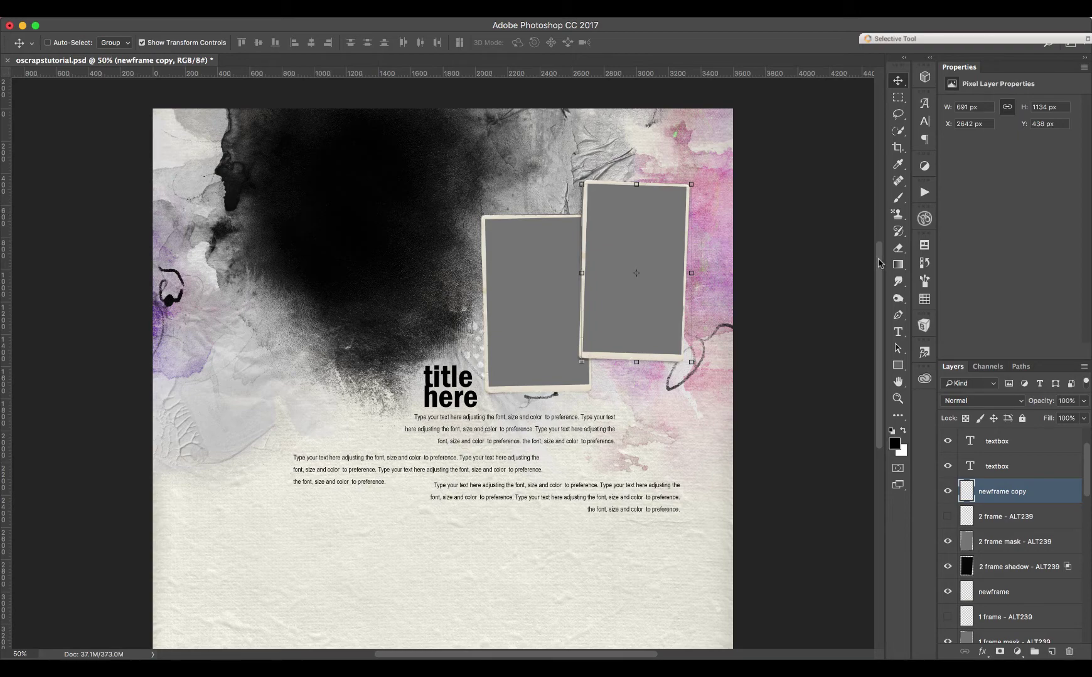
drag(880, 262, 870, 299)
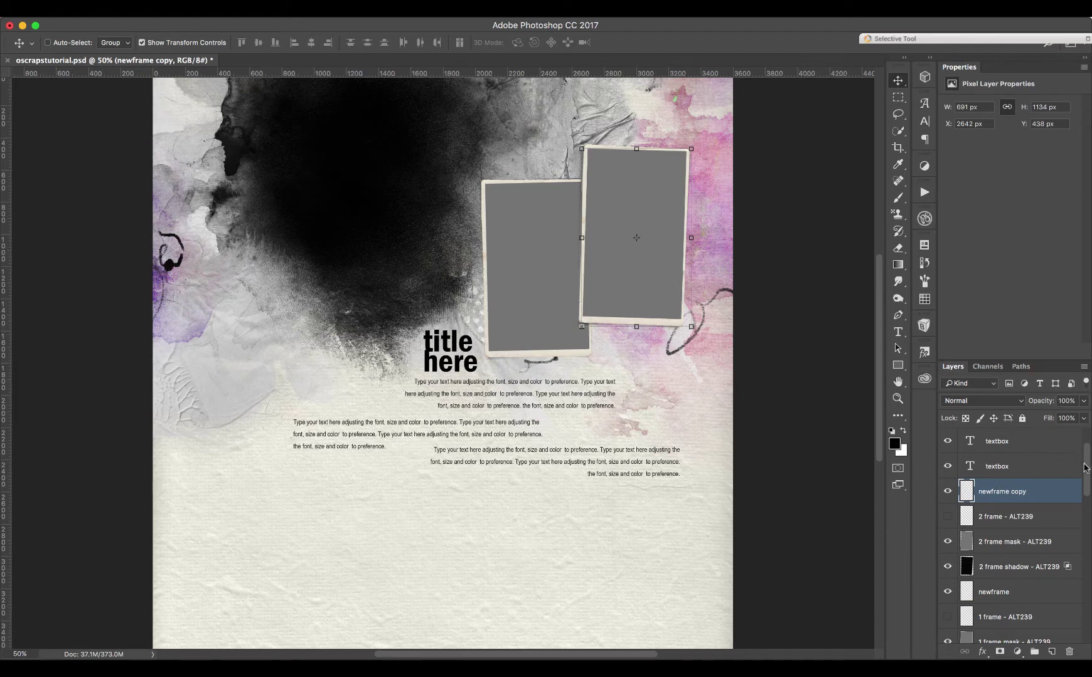
scroll(1084, 467, up, 2)
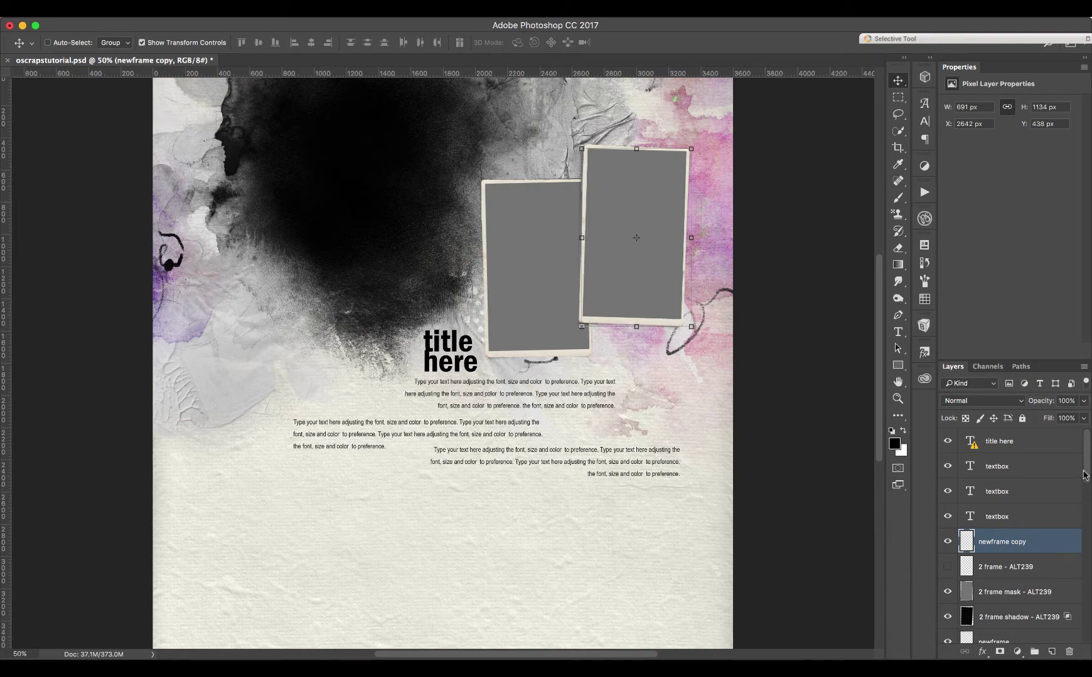
drag(1086, 457, 1086, 482)
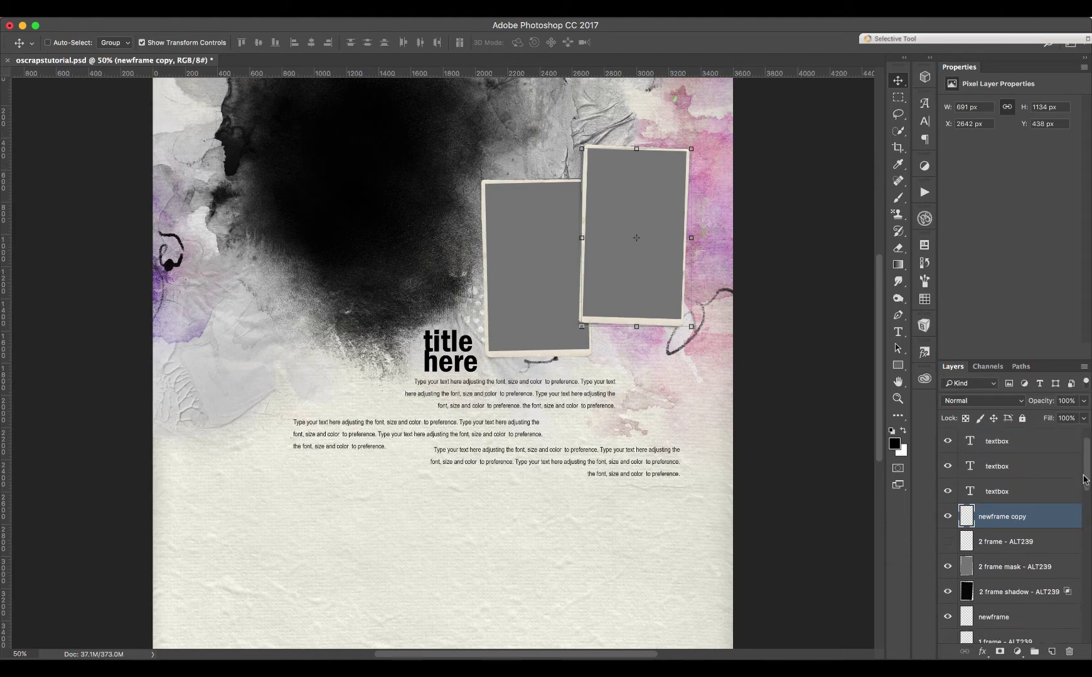
click(1029, 568)
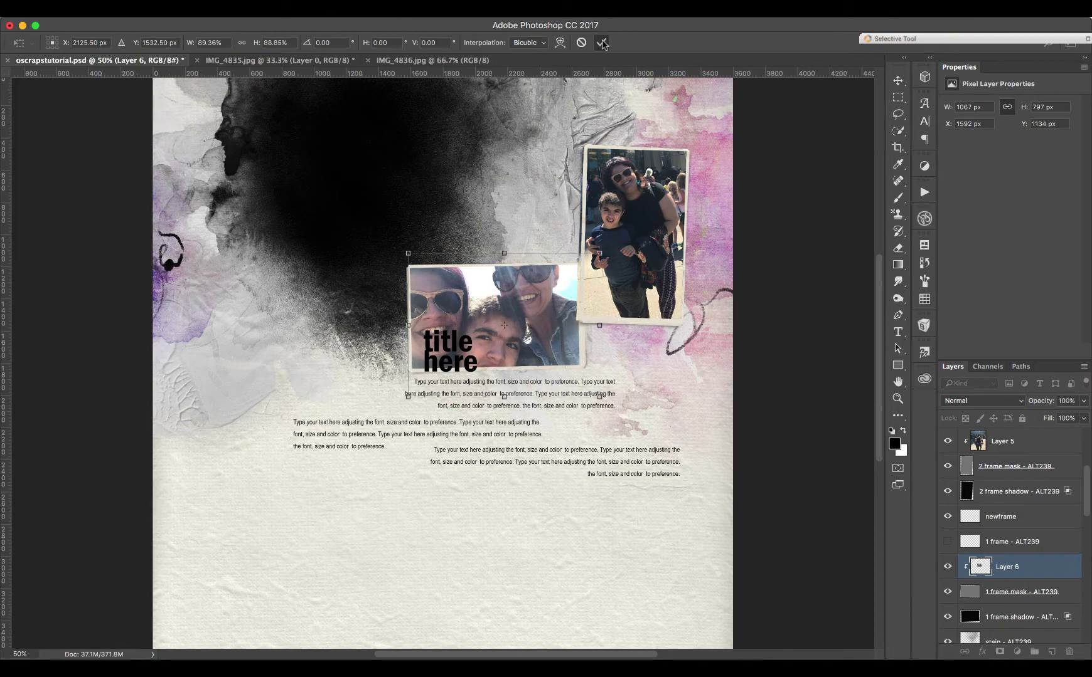
Apply the 89.36% by 88.85% scaling to the photo clipped in the first frame and hide the title here text layer
click(601, 42)
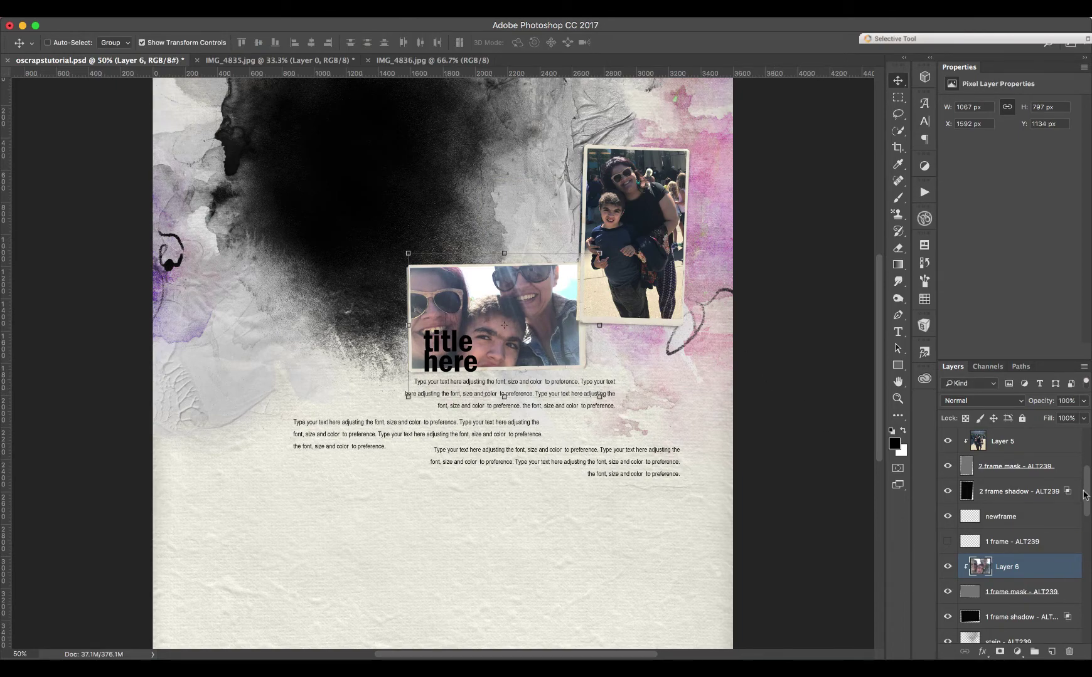
drag(1083, 494, 1084, 443)
click(948, 442)
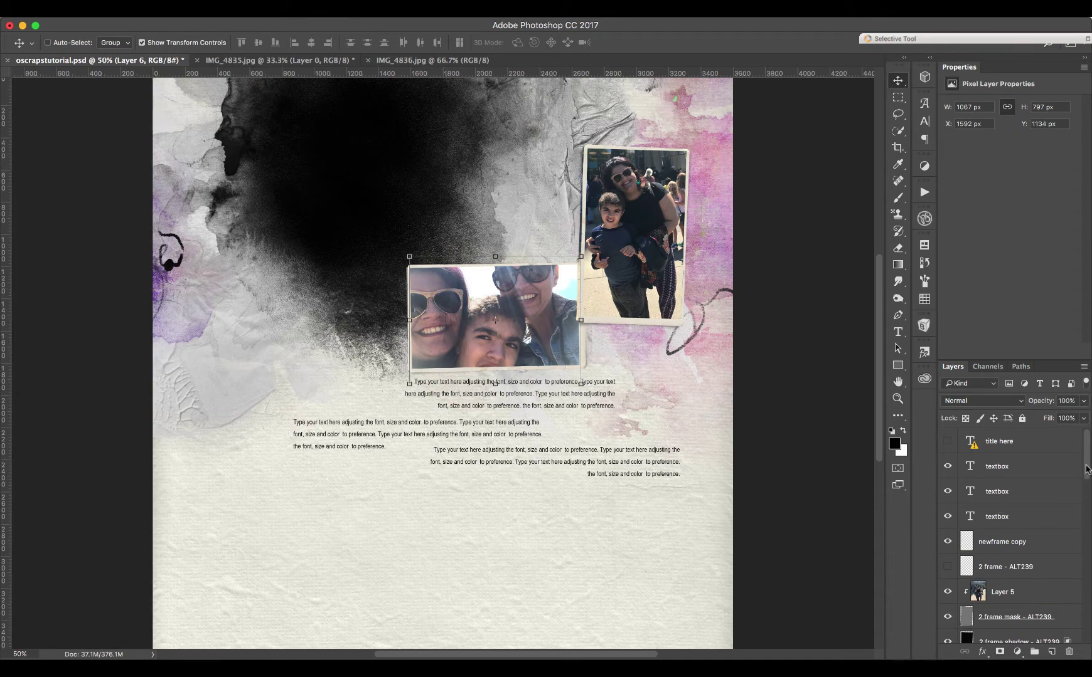
Select the layers from newframe through 1 frame shadow - ALT239 together and move the framed landscape photo slightly up and right
drag(1087, 469, 1087, 519)
click(1000, 442)
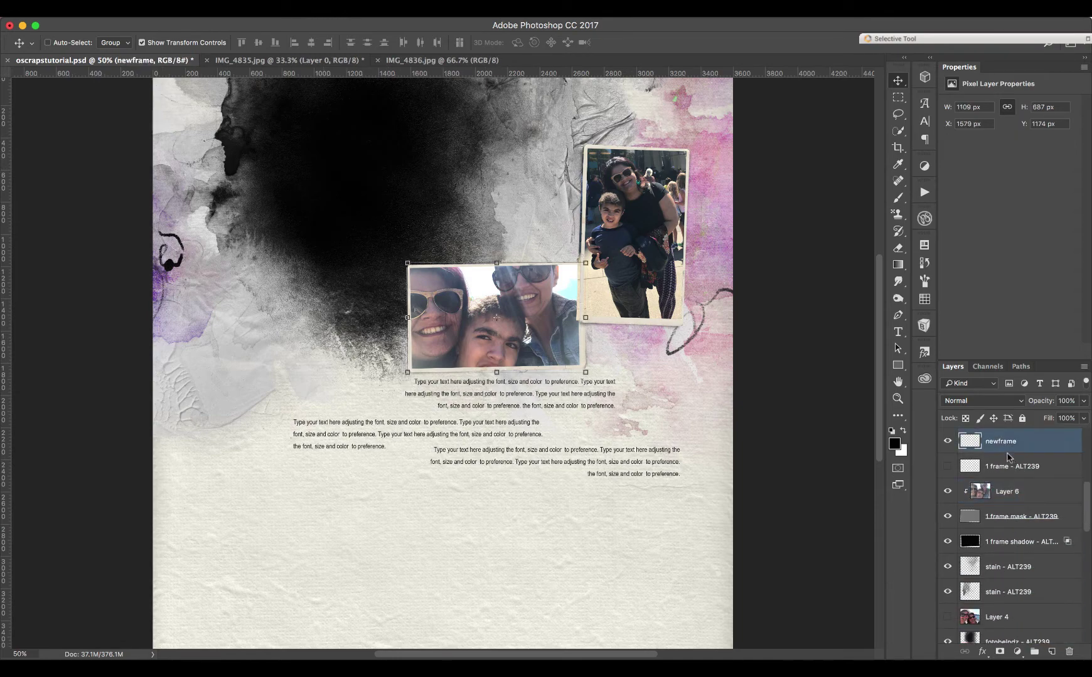
shift+click(1015, 543)
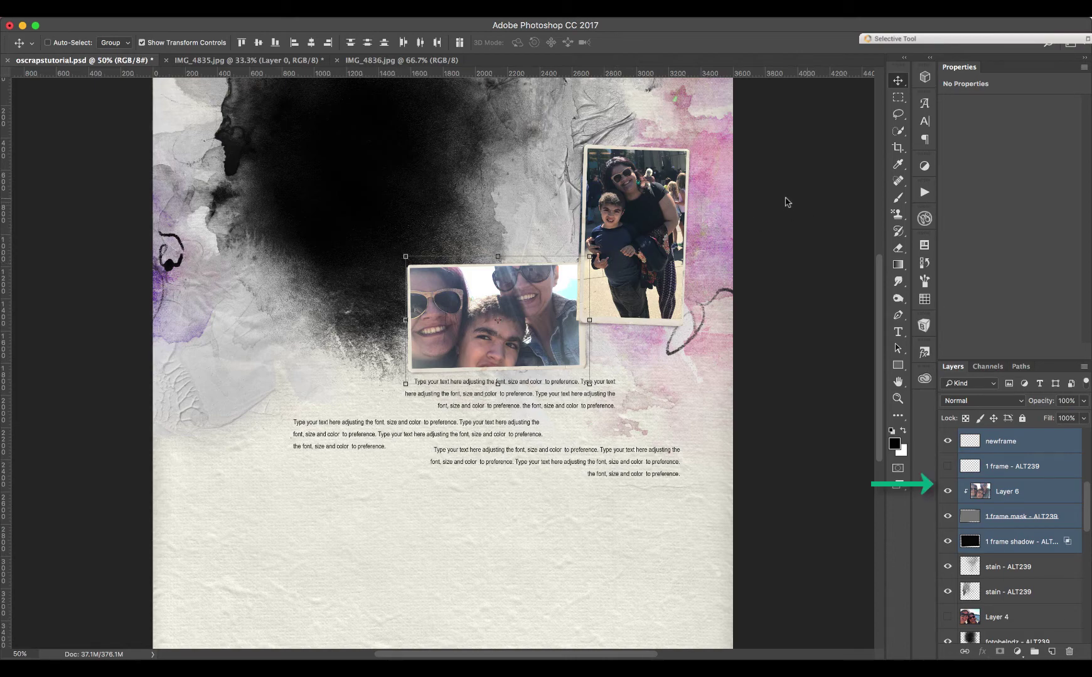
mouse_move(566, 343)
mouse_down()
mouse_move(576, 335)
mouse_move(561, 326)
mouse_up()
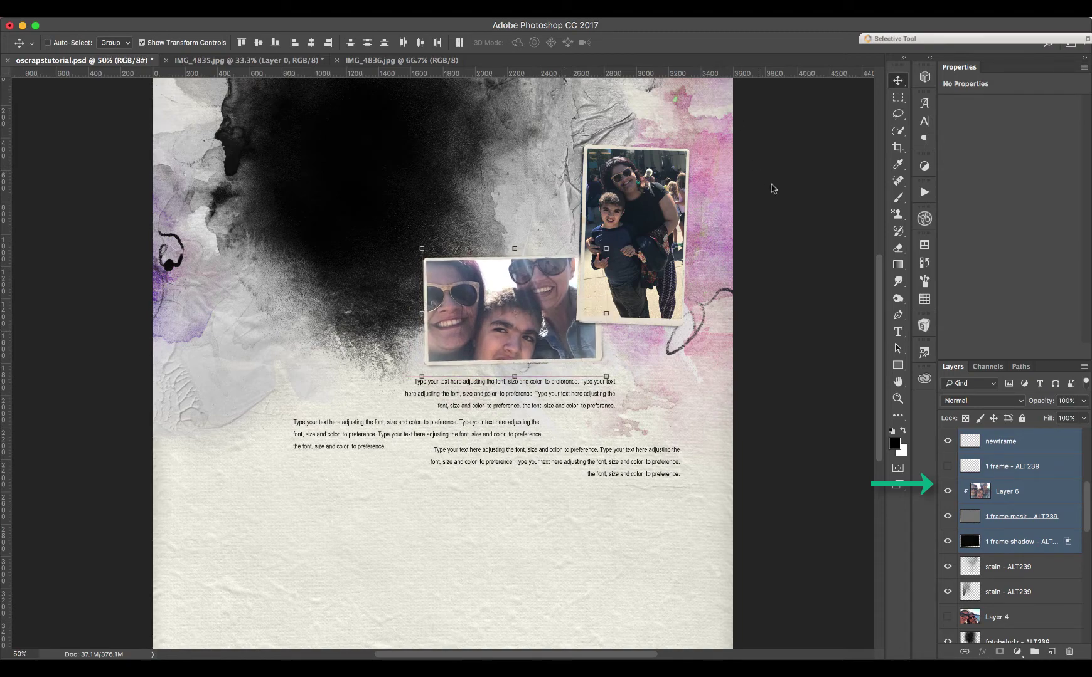
Stretch the newframe copy around the portrait photo sideways to 102.46% width, keeping its height at 100%
click(996, 592)
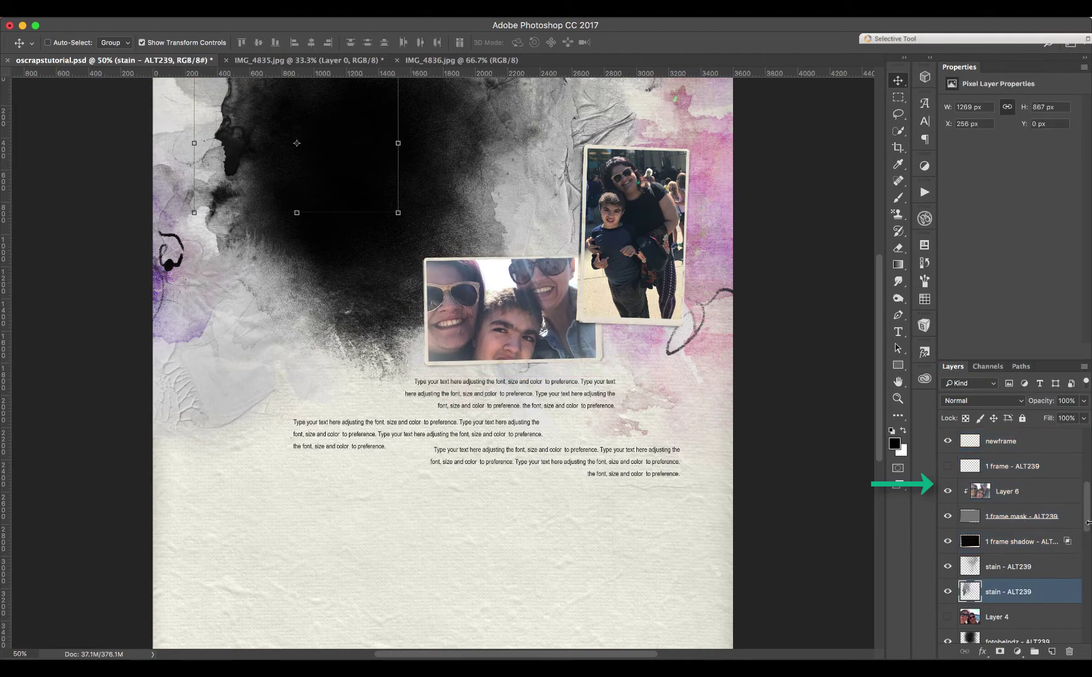
drag(1089, 524, 1085, 503)
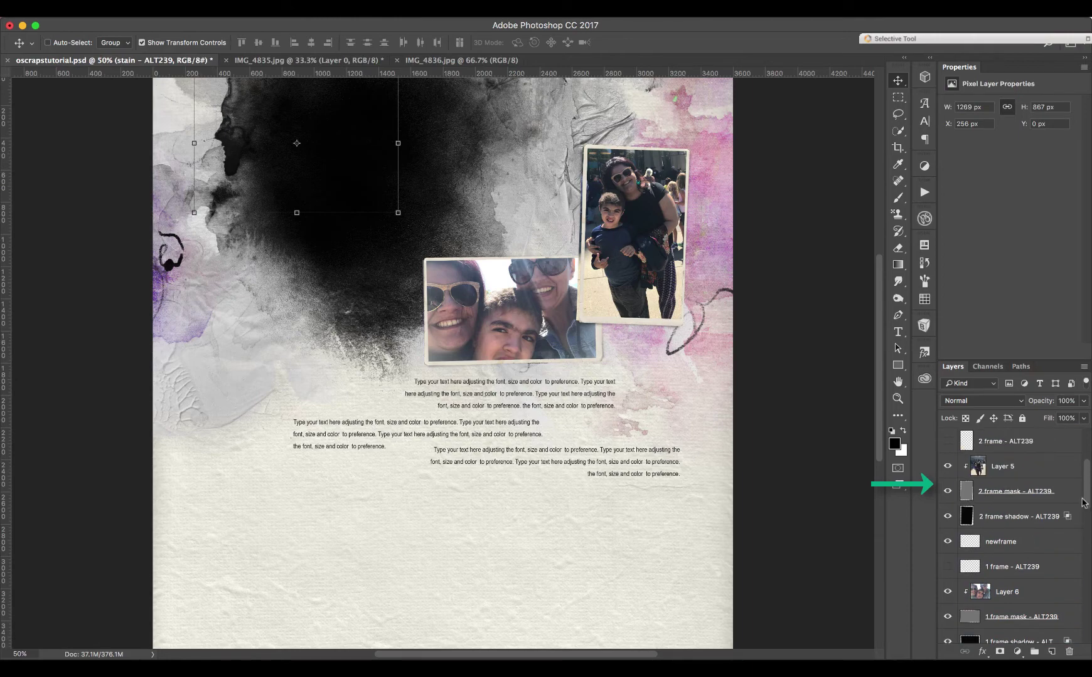
click(992, 476)
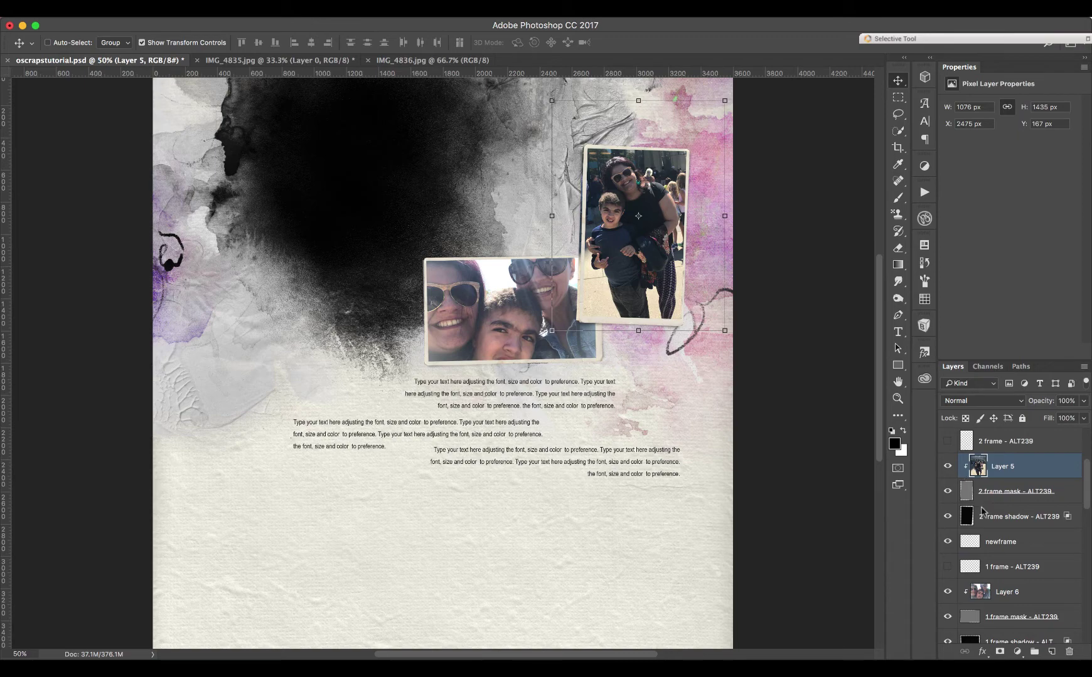
click(982, 443)
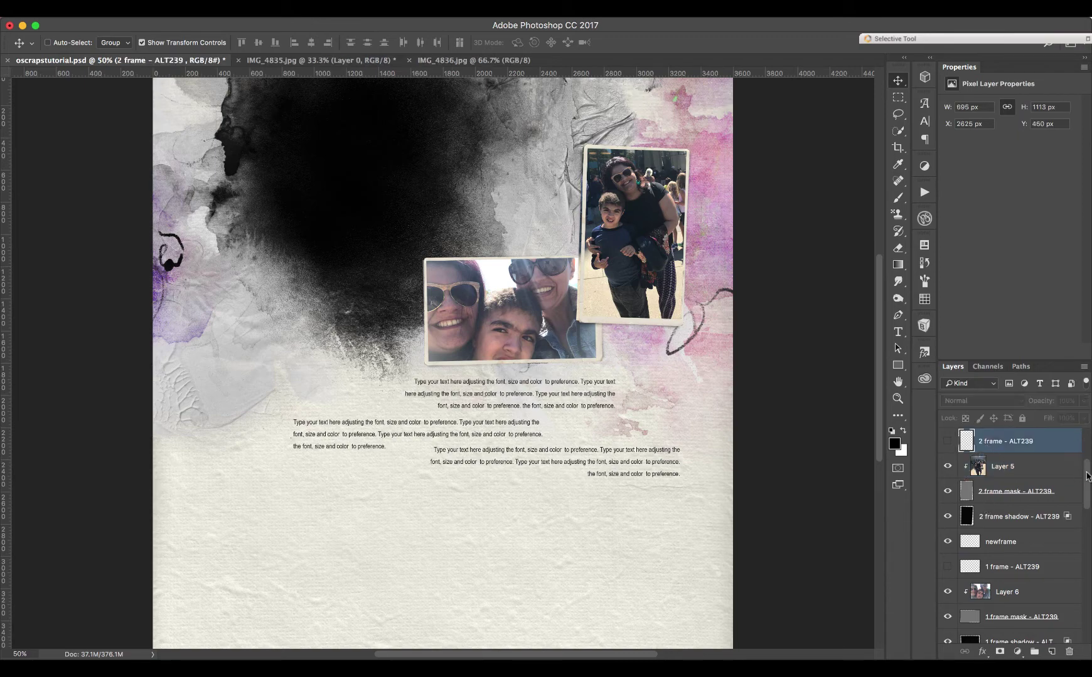
scroll(1082, 469, up, 1)
click(1010, 441)
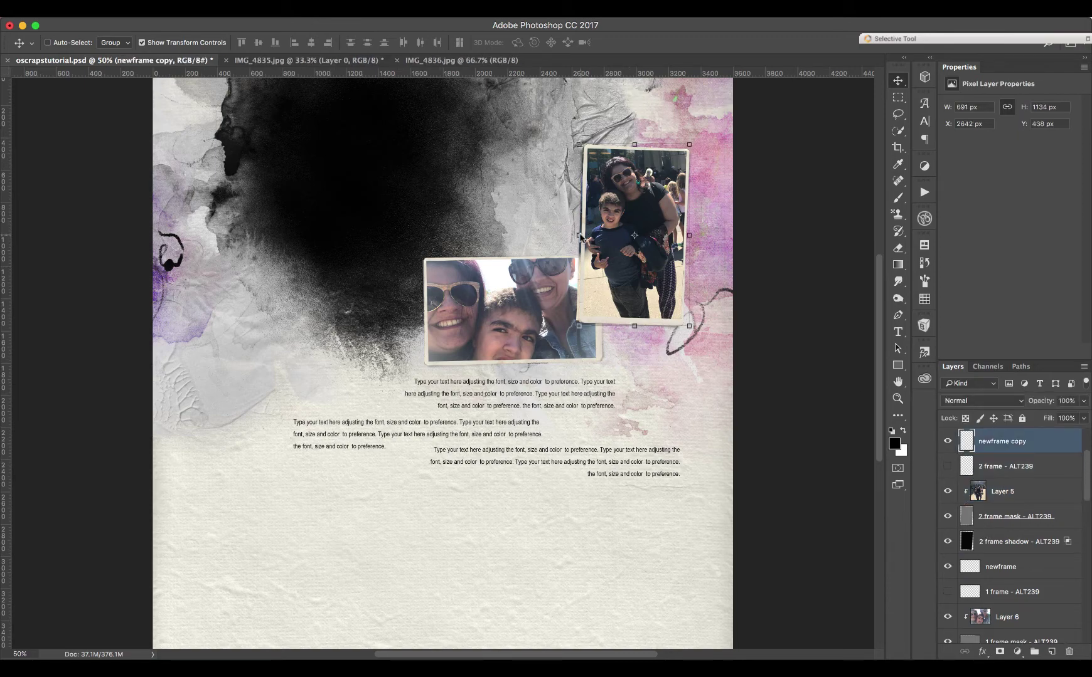
key(super+t)
drag(577, 236, 576, 230)
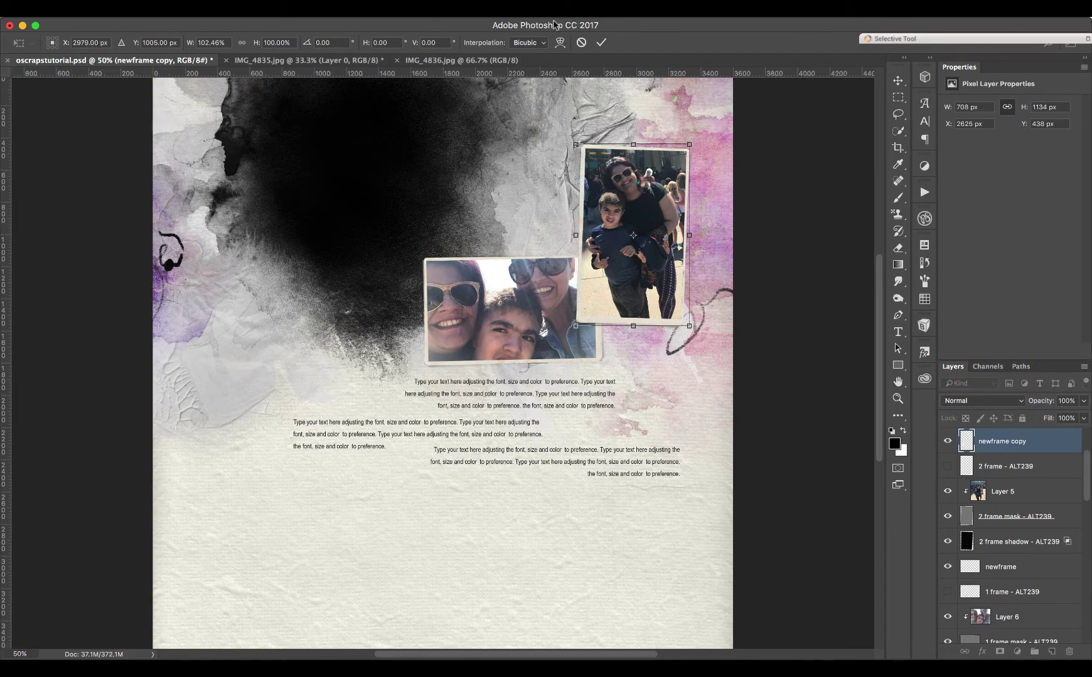
click(601, 42)
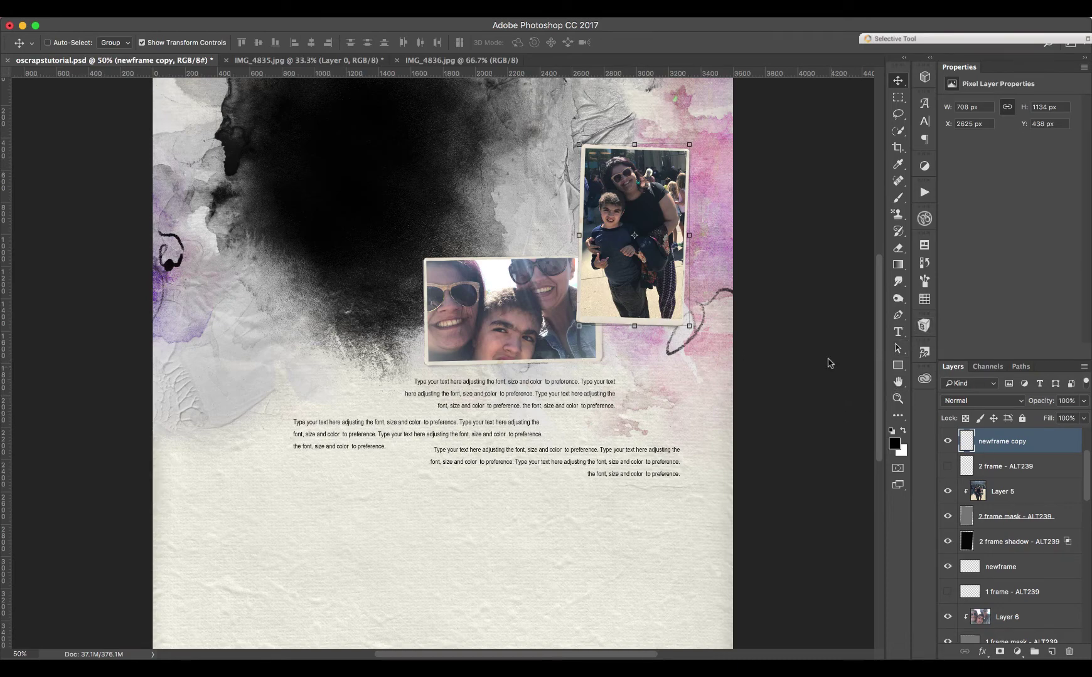
Add a Black & White adjustment above Layer 5 and clip it so it affects only the portrait photo
click(1006, 489)
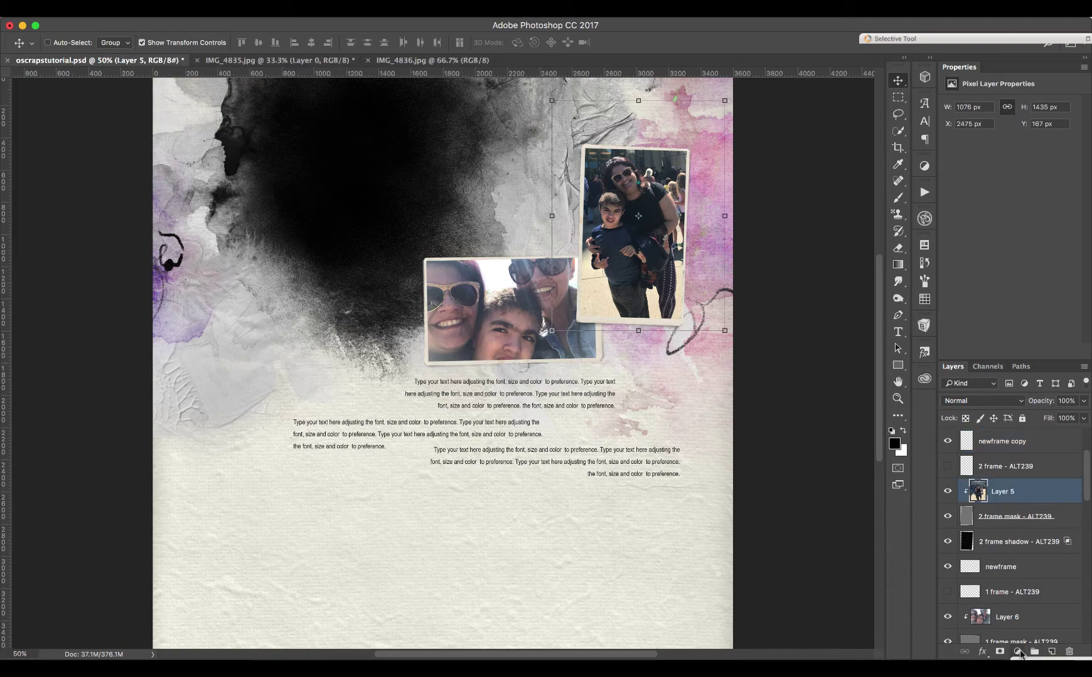
click(1018, 653)
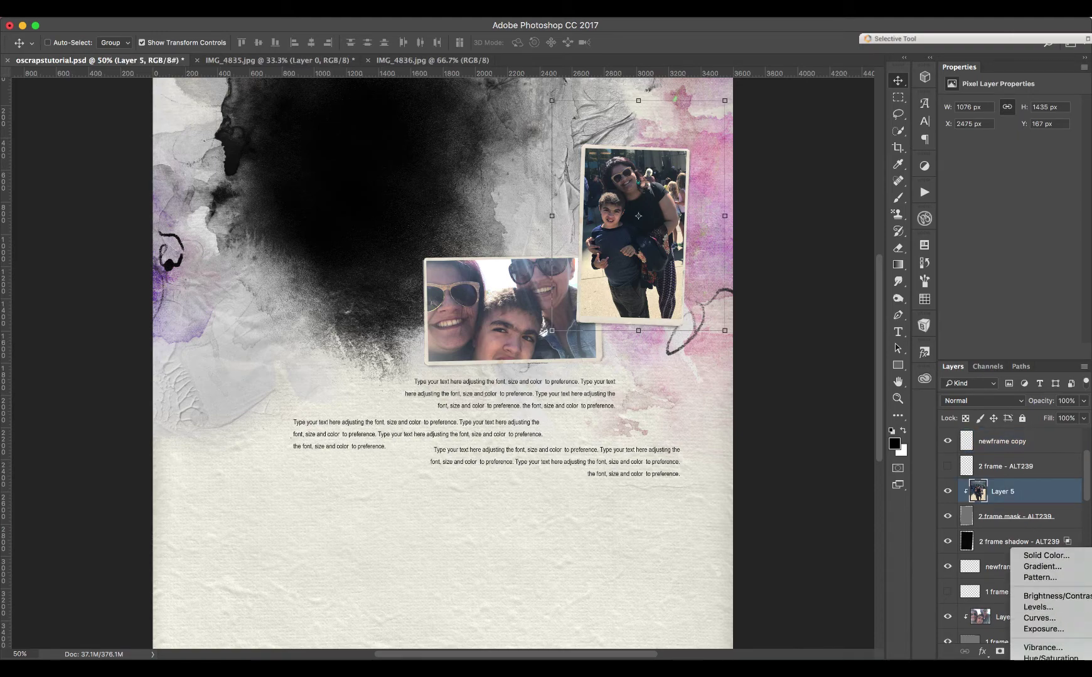
click(1045, 676)
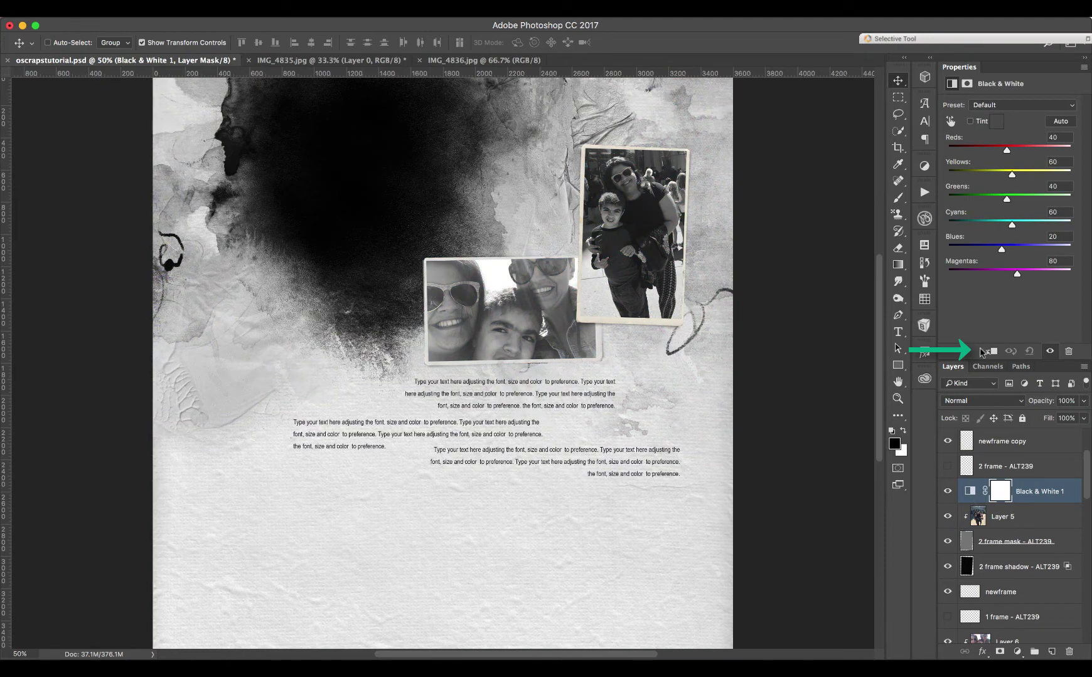
click(989, 354)
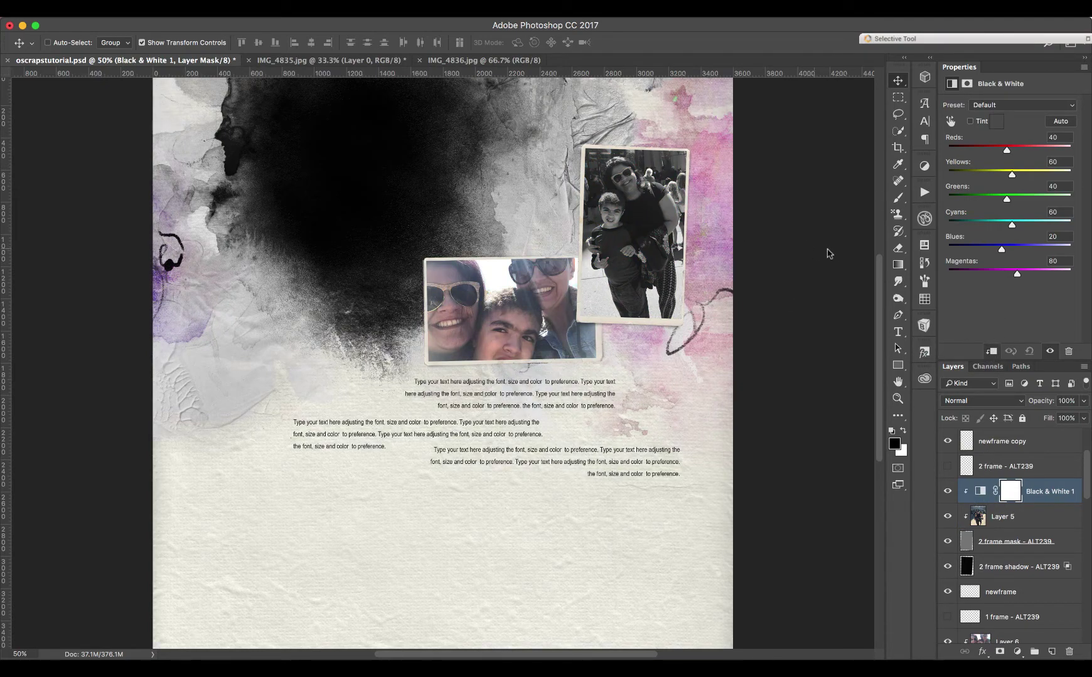
Try the High Contrast Blue Filter preset, settle on High Contrast Red Filter and set the portrait adjustment's Reds to 89
click(1006, 105)
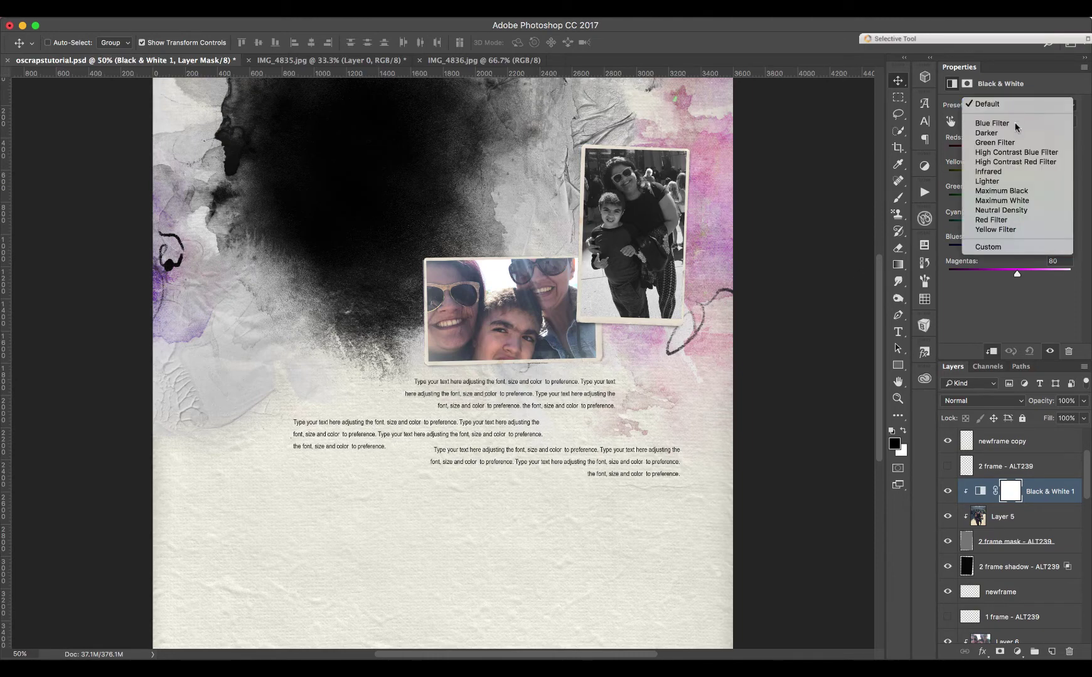
click(1023, 155)
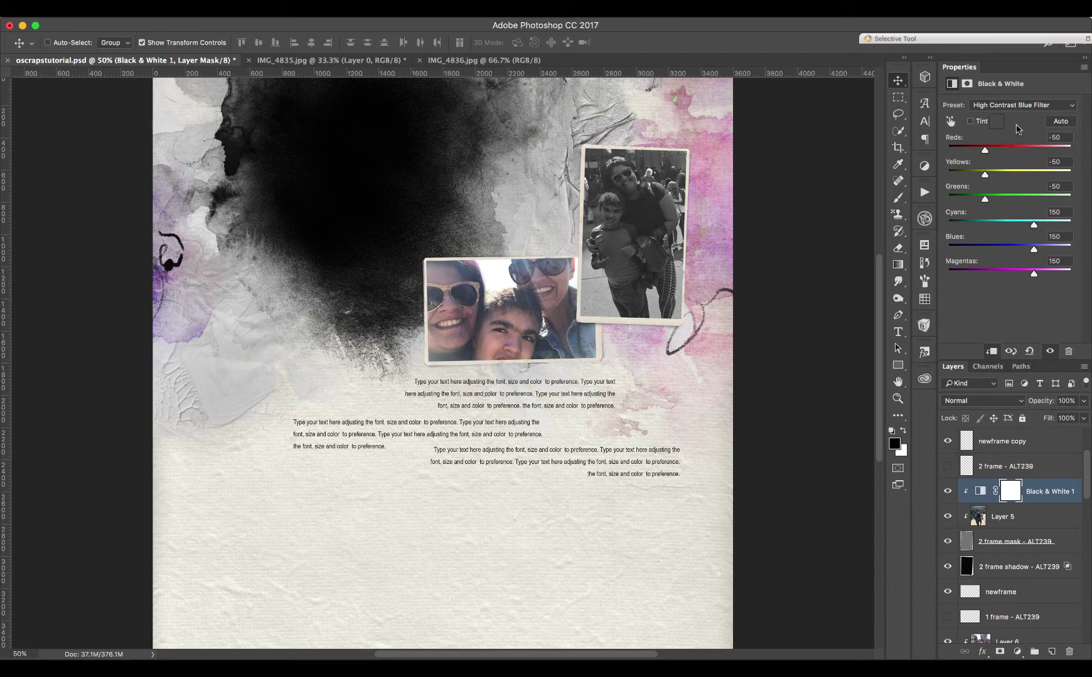
click(1016, 108)
click(1016, 112)
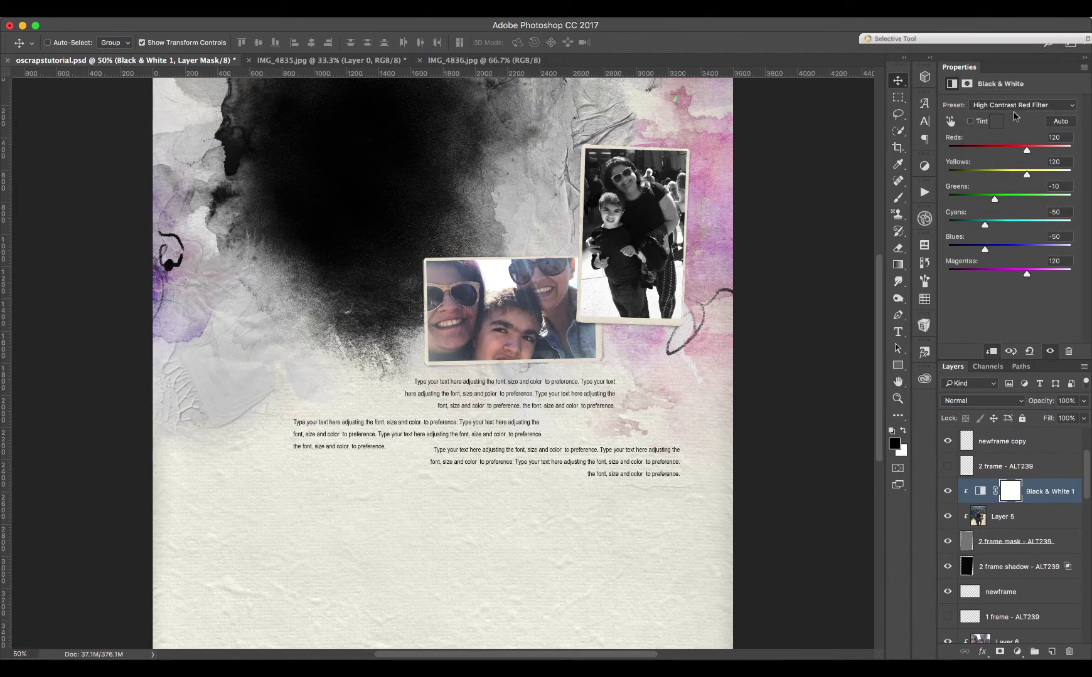
mouse_move(1025, 152)
mouse_down()
mouse_move(991, 154)
mouse_move(1020, 159)
mouse_up()
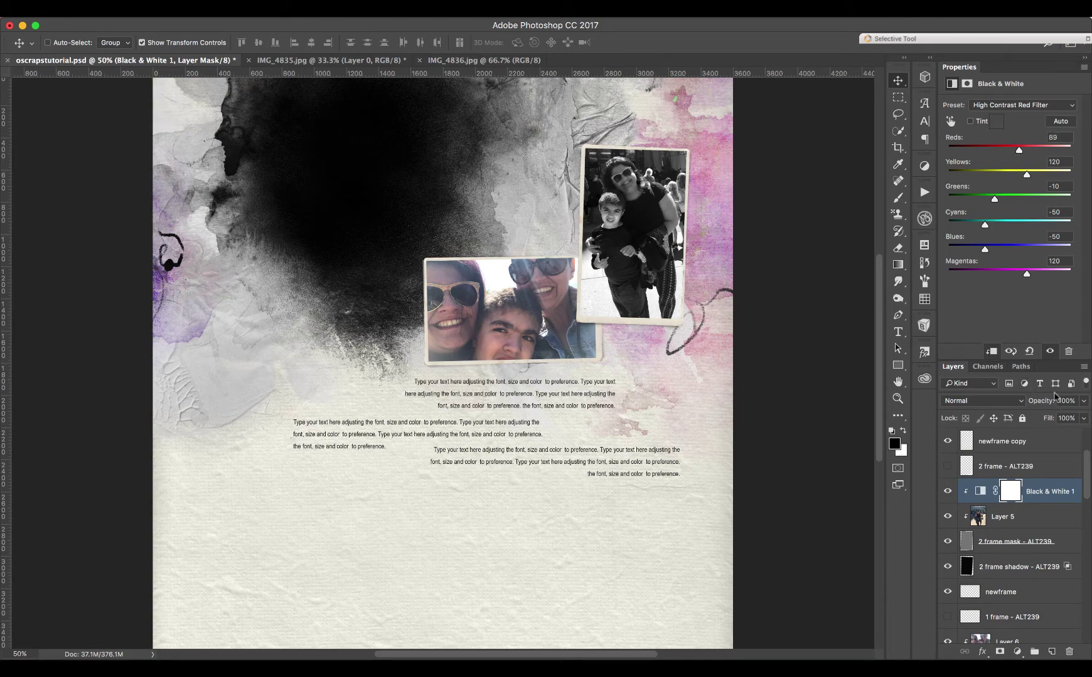
Add a Black & White adjustment above Layer 6 and clip it so it affects only the landscape photo
drag(1088, 486, 1087, 516)
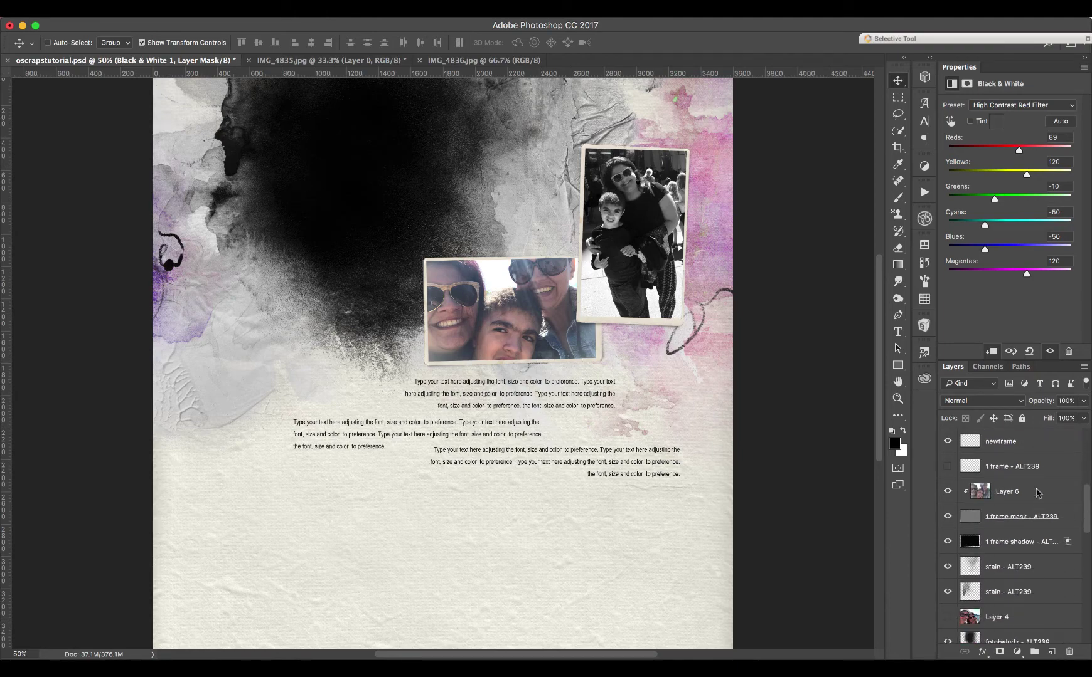
click(1037, 493)
click(1017, 651)
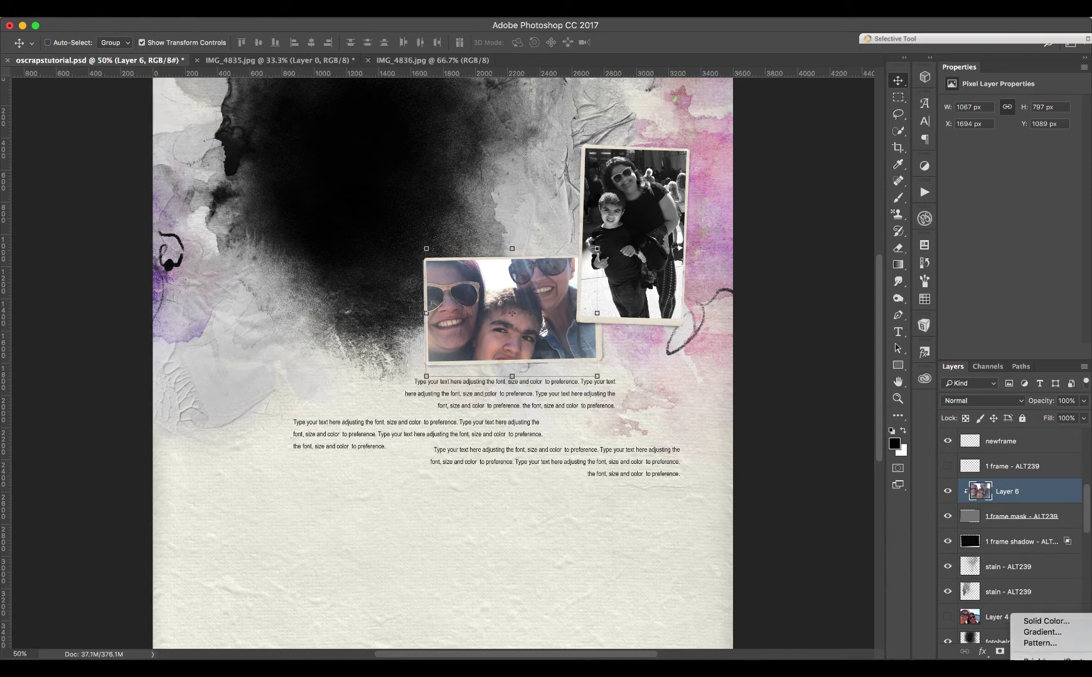
click(1045, 652)
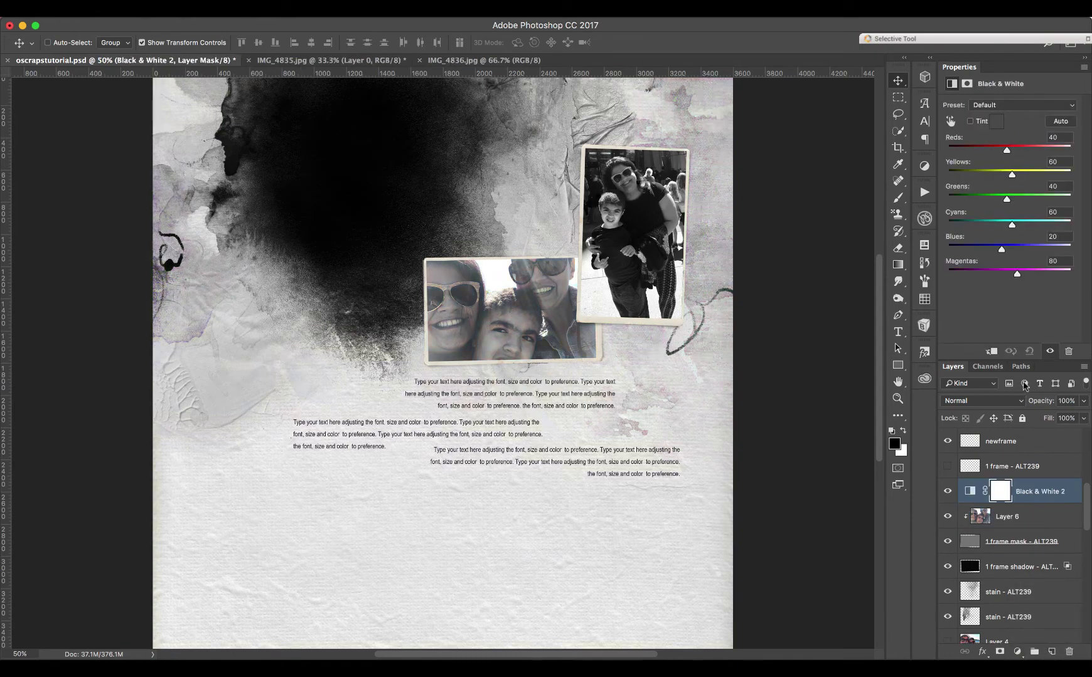
click(990, 353)
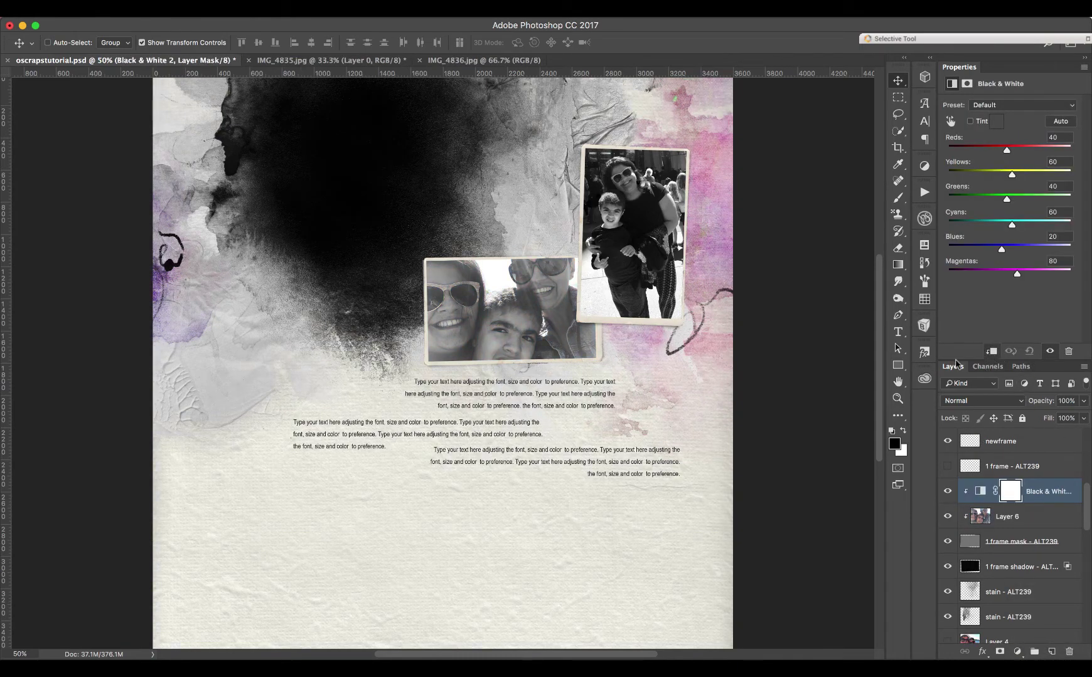
Give the landscape photo's adjustment the High Contrast Red Filter preset, then set Reds to 29 and Yellows to 11
click(1013, 108)
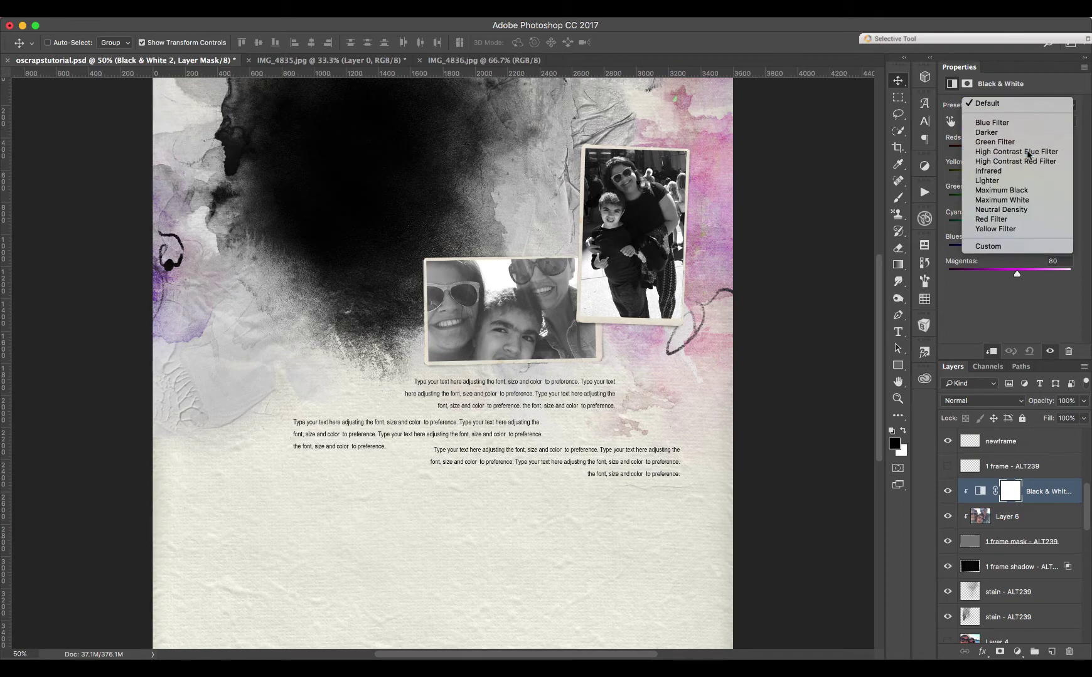
click(1025, 153)
click(1032, 105)
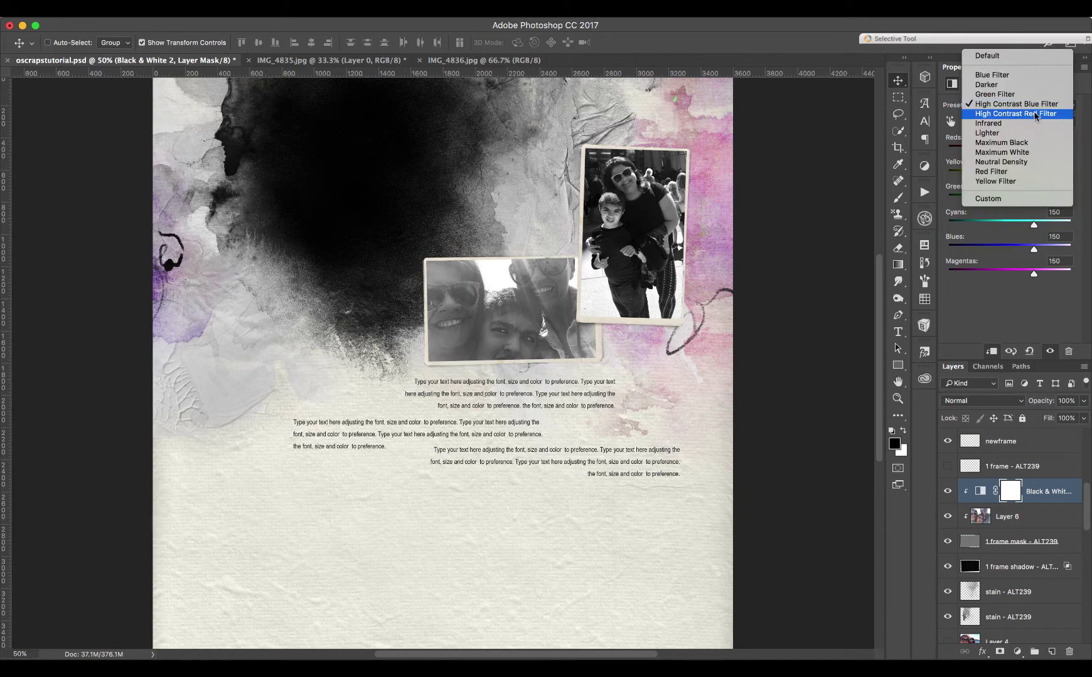
click(1033, 110)
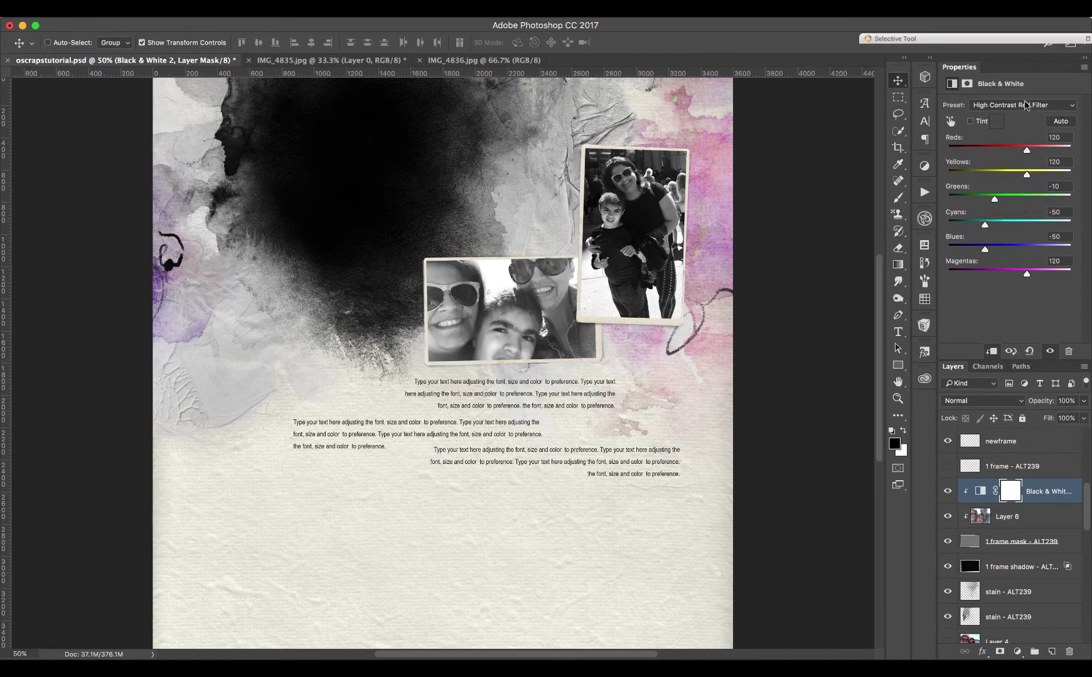
drag(1026, 151, 1008, 178)
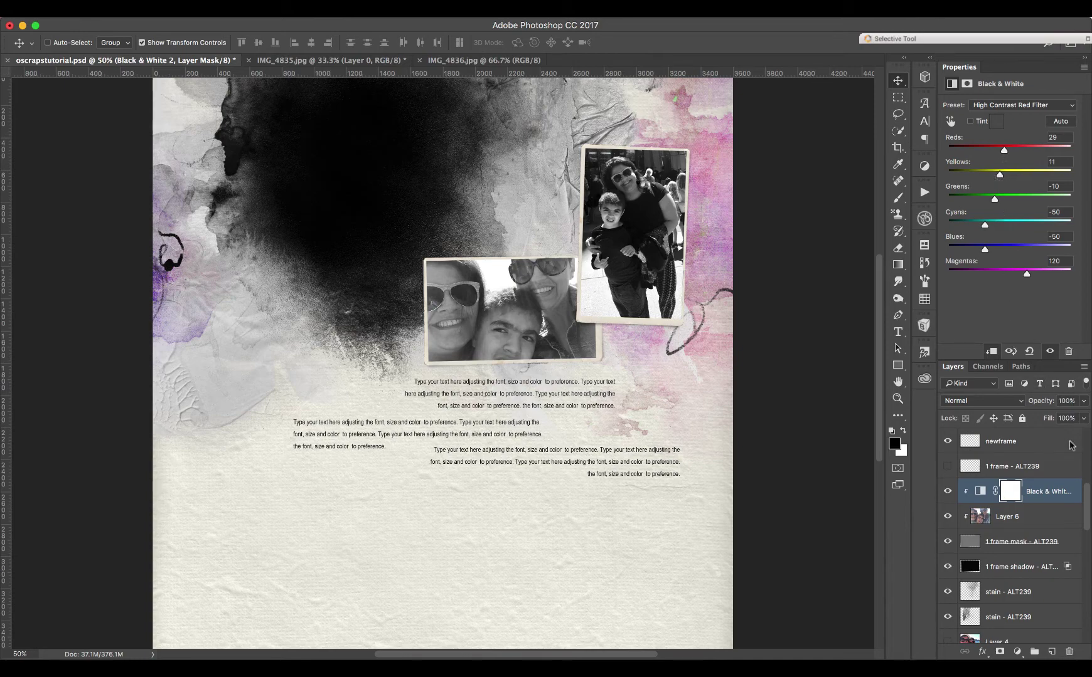
Toggle Layer 3, Layer 2 and the stain layers beneath them off and on to check their effect on the background
drag(1086, 502, 1079, 597)
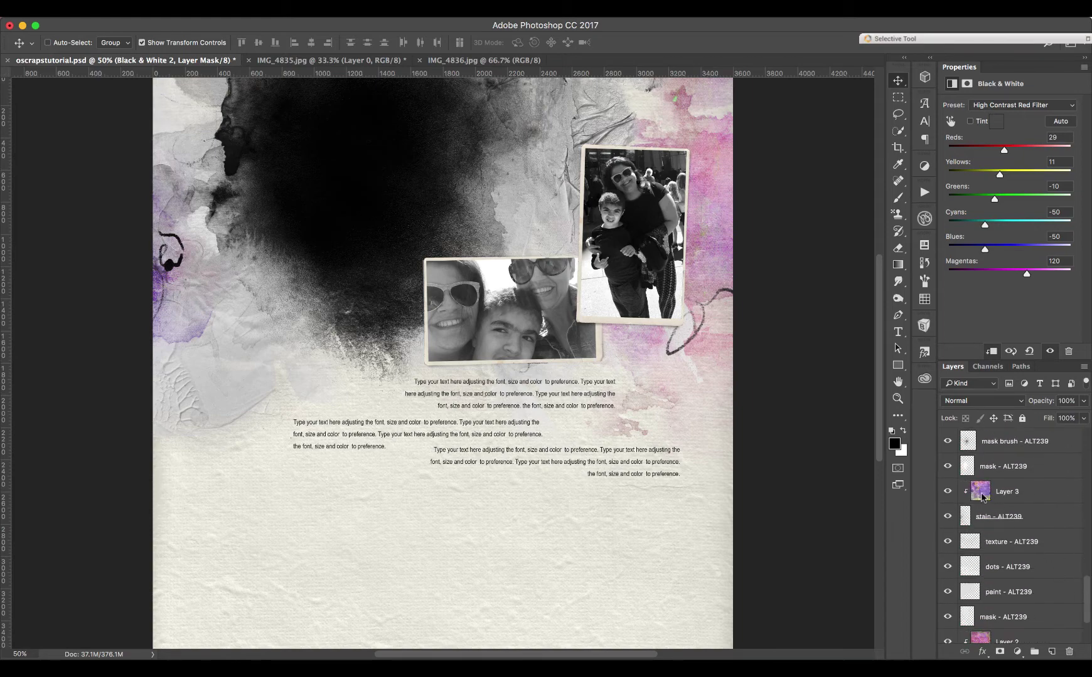
click(947, 494)
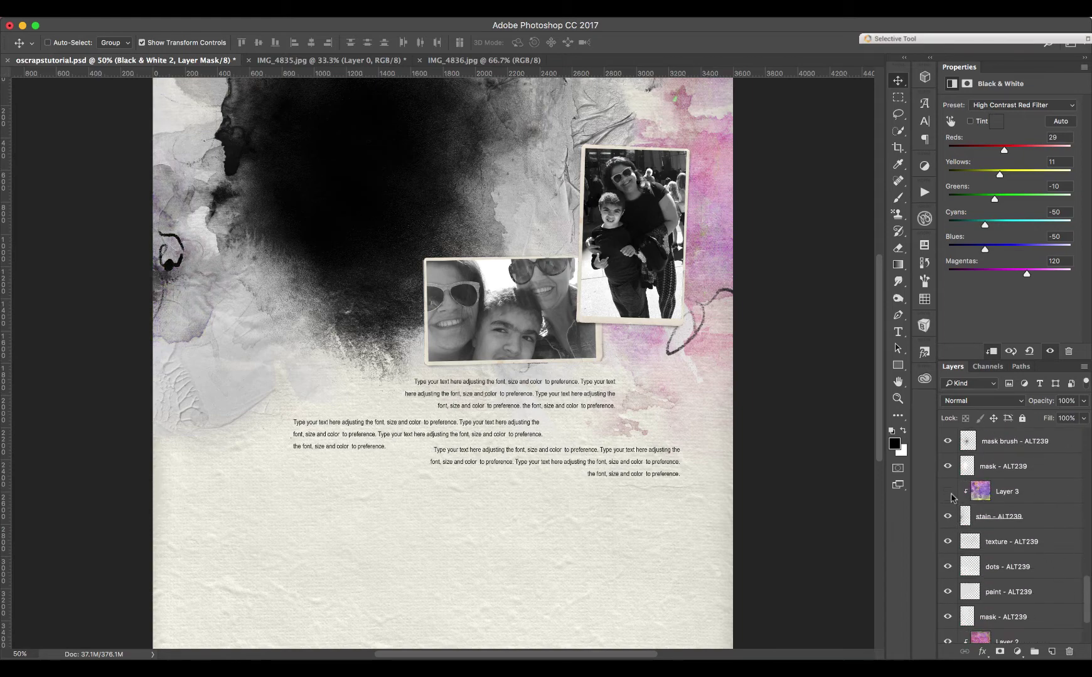
click(948, 516)
click(947, 492)
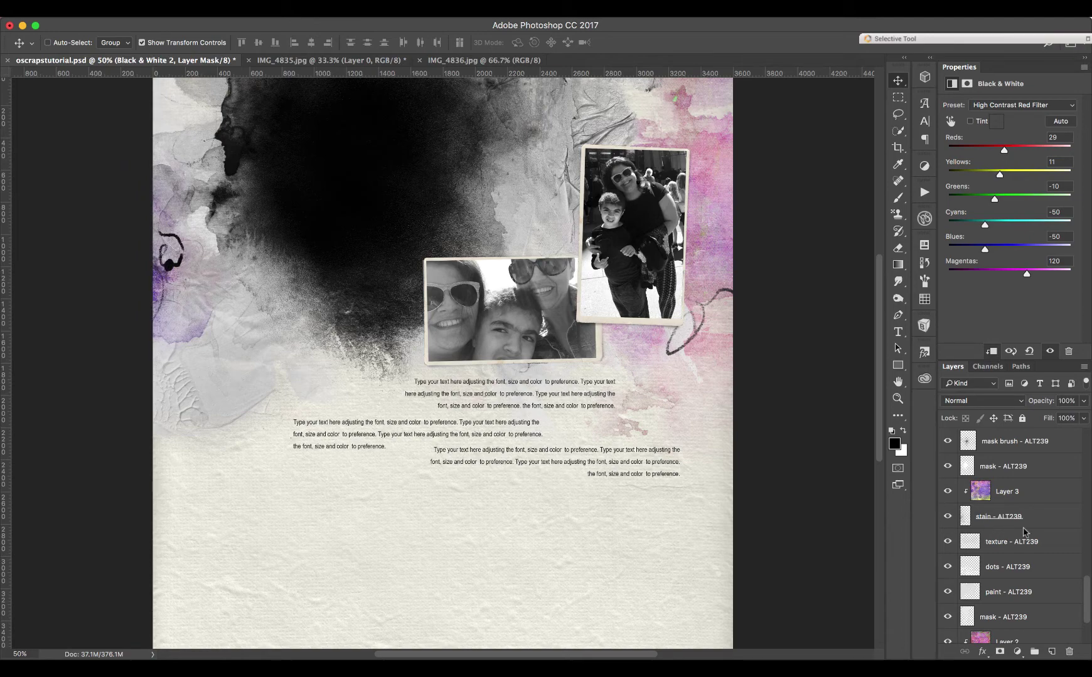
scroll(1087, 592, down, 3)
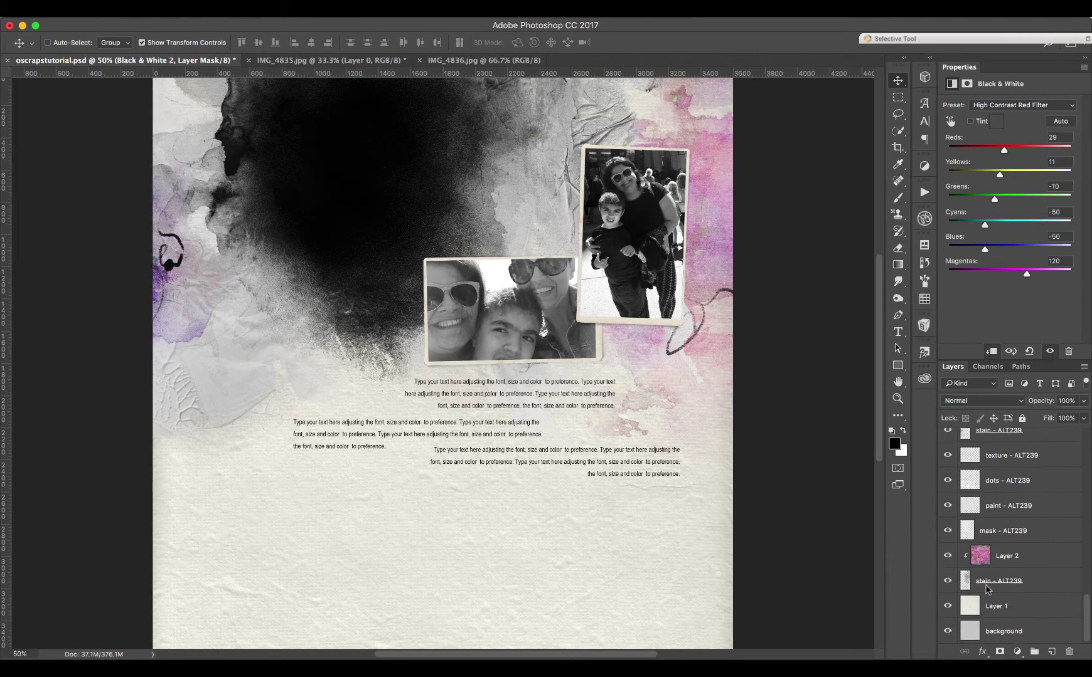
click(947, 556)
click(949, 582)
drag(1089, 615, 1089, 604)
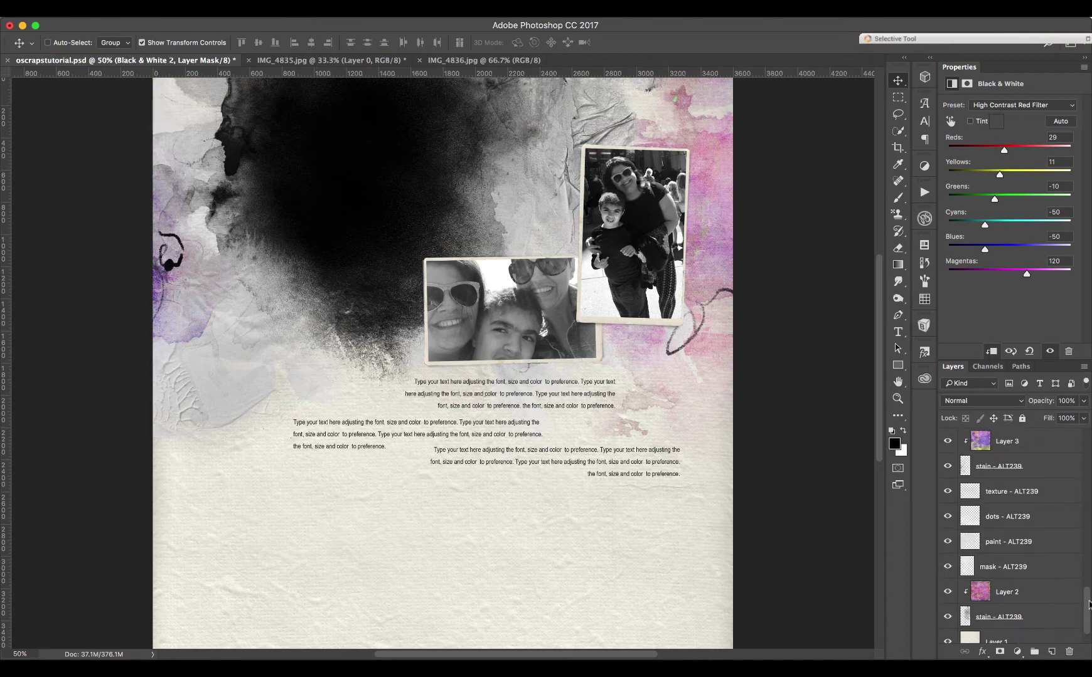
Toggle the paint - ALT239 and mask - ALT239 layers above Layer 2 off and on to examine what each contributes
click(1007, 542)
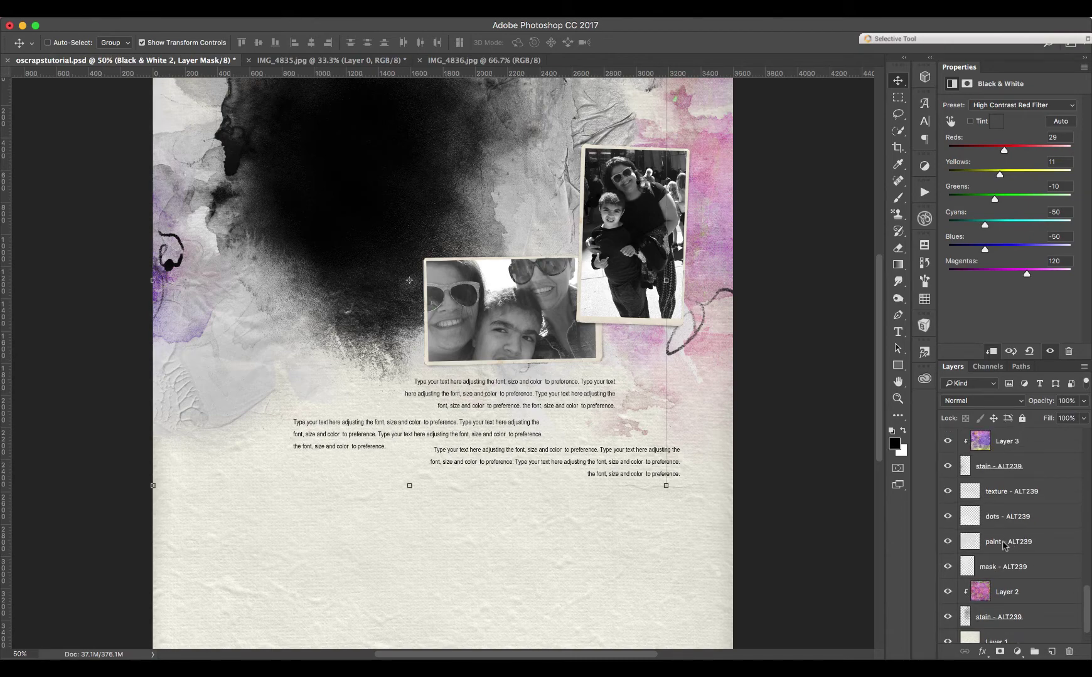
click(947, 542)
click(946, 542)
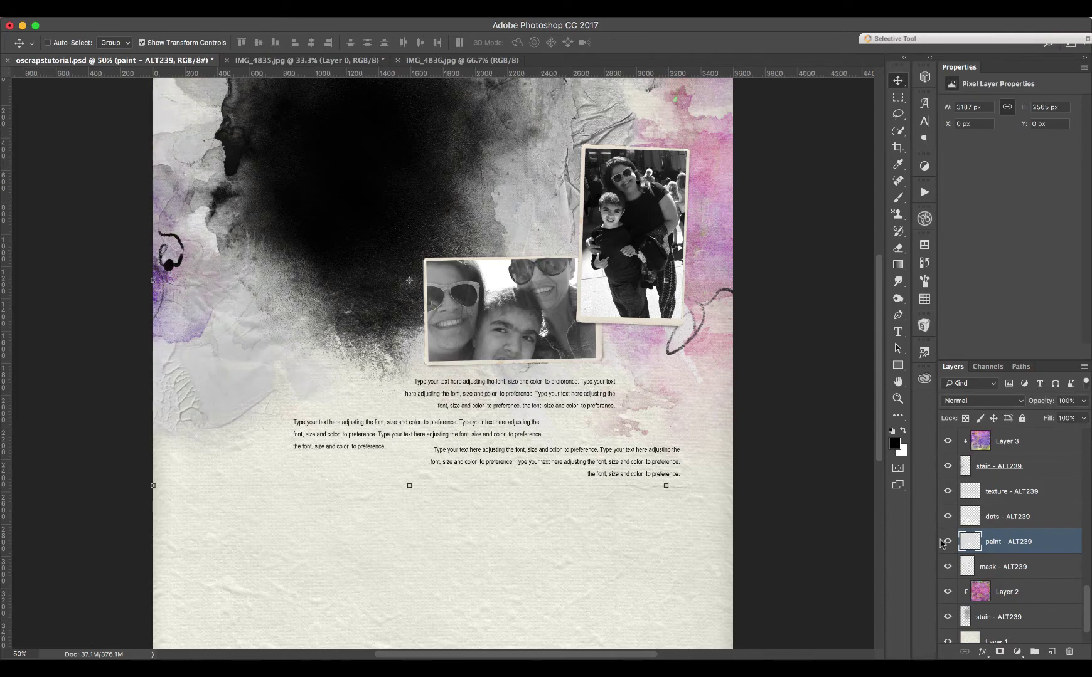
click(944, 542)
click(948, 542)
click(1005, 574)
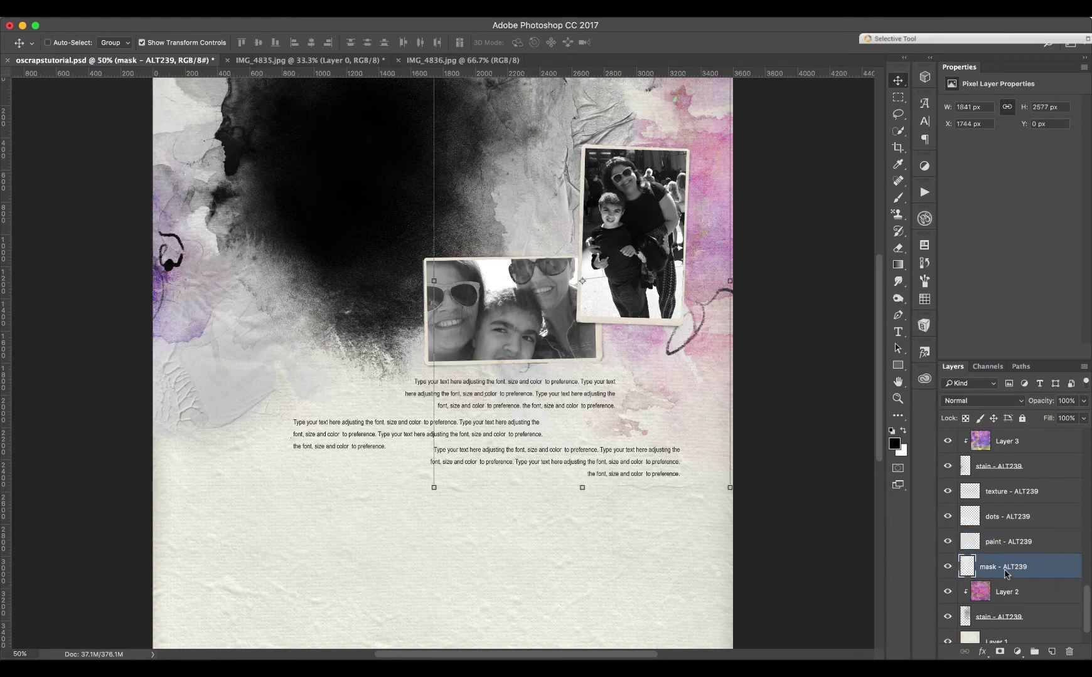
click(948, 567)
click(954, 563)
click(955, 552)
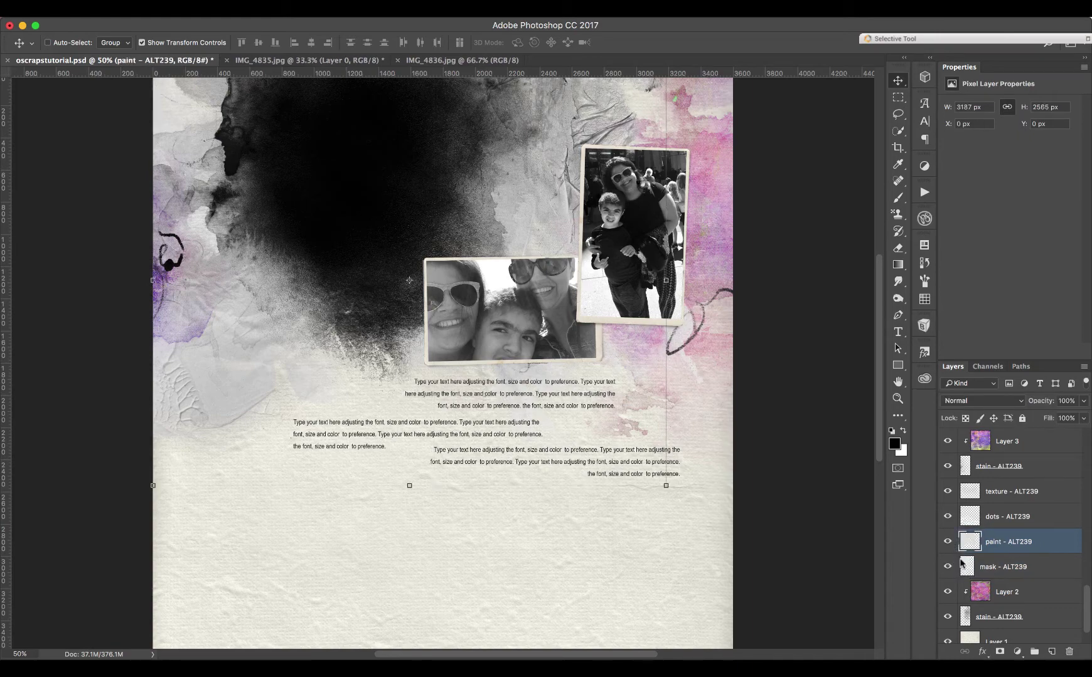
click(948, 568)
click(948, 568)
click(949, 568)
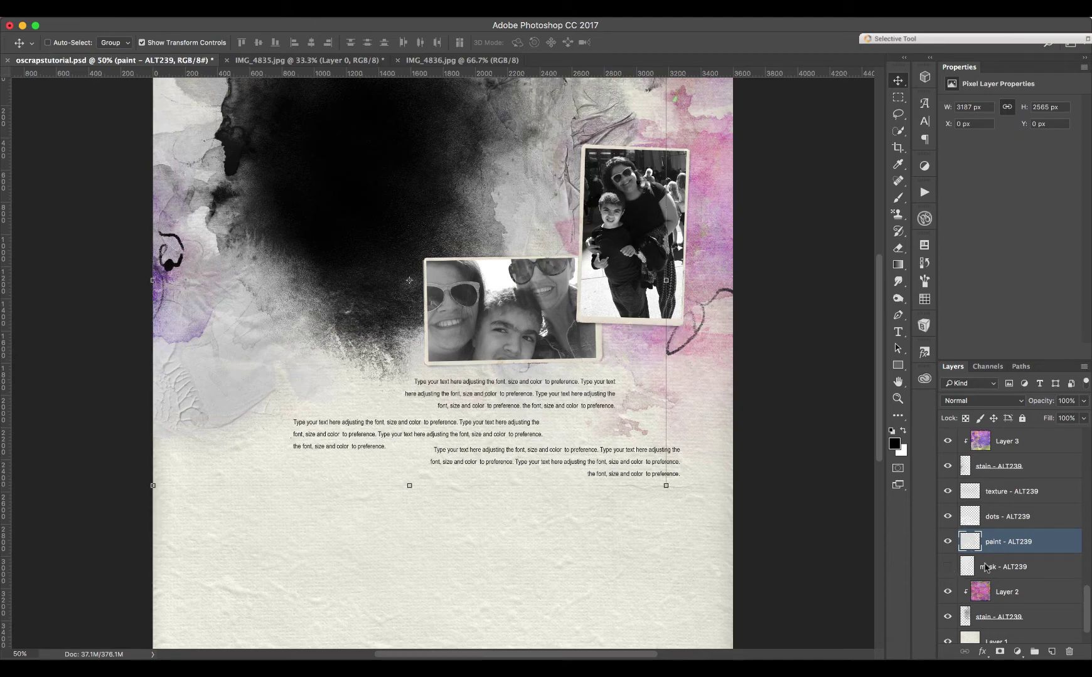
click(987, 568)
click(947, 568)
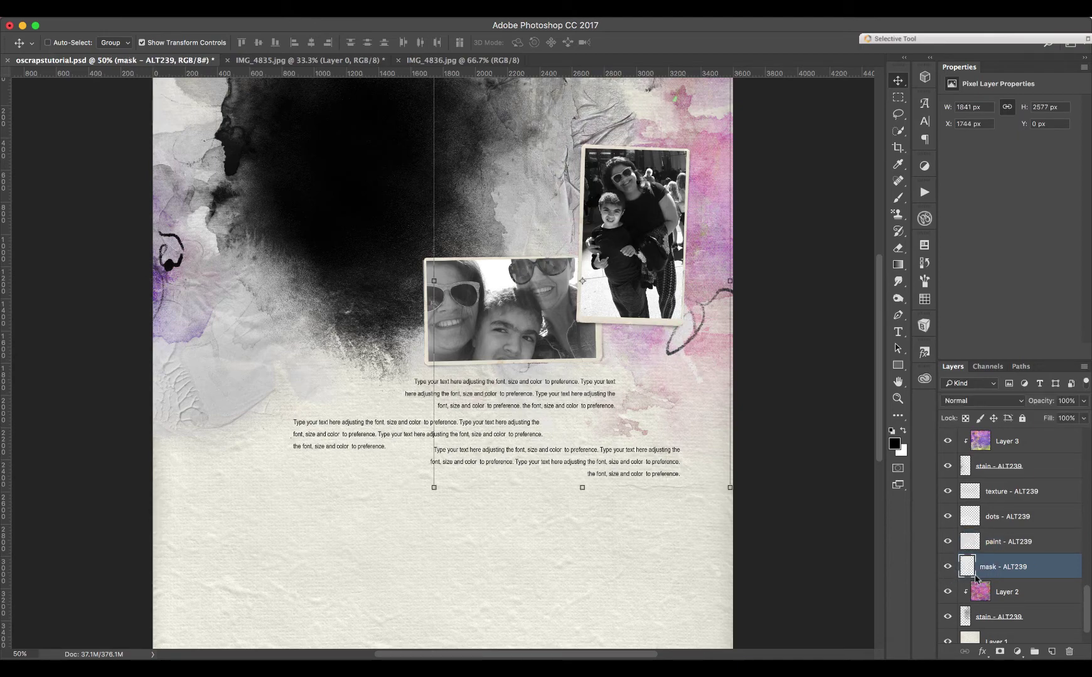
Switch to Adobe Bridge and open joyfulheartdesigns-awesometextures1-pp5.jpg from the webinar folder's jhd-awesometextures1-pp subfolder in Photoshop
key(super+Tab)
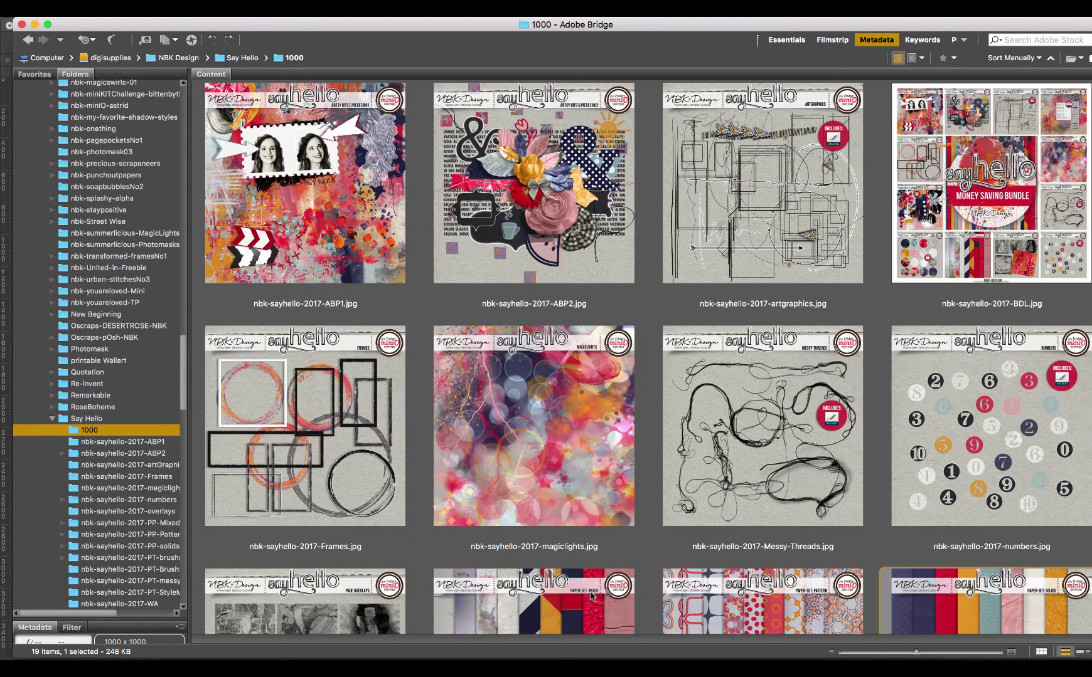
drag(187, 402, 191, 539)
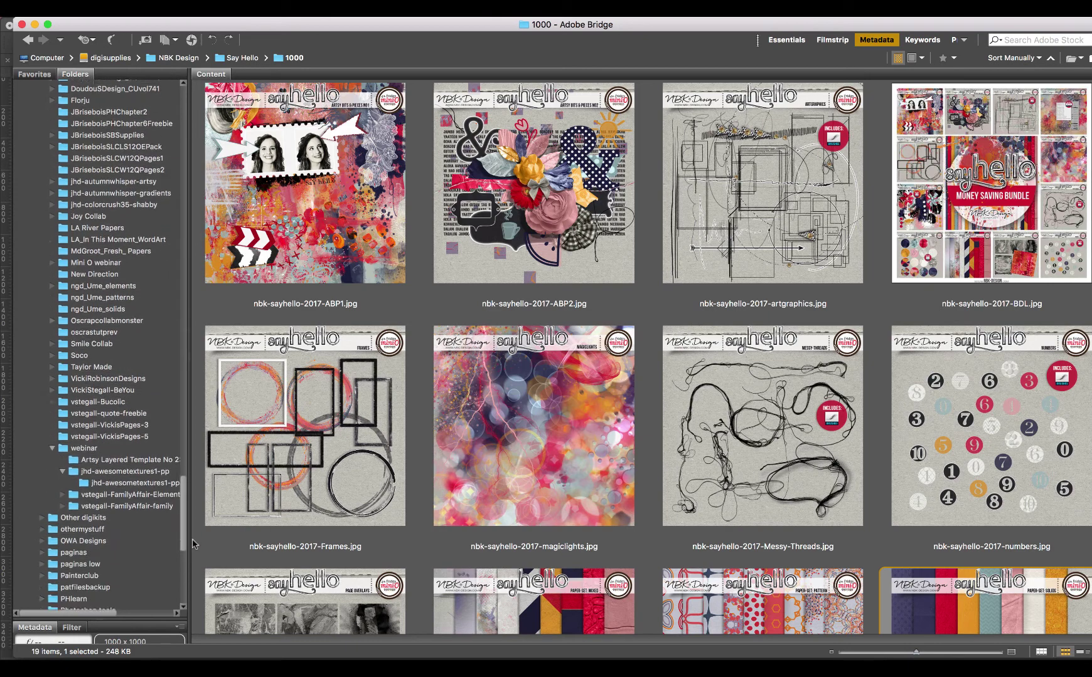
click(143, 470)
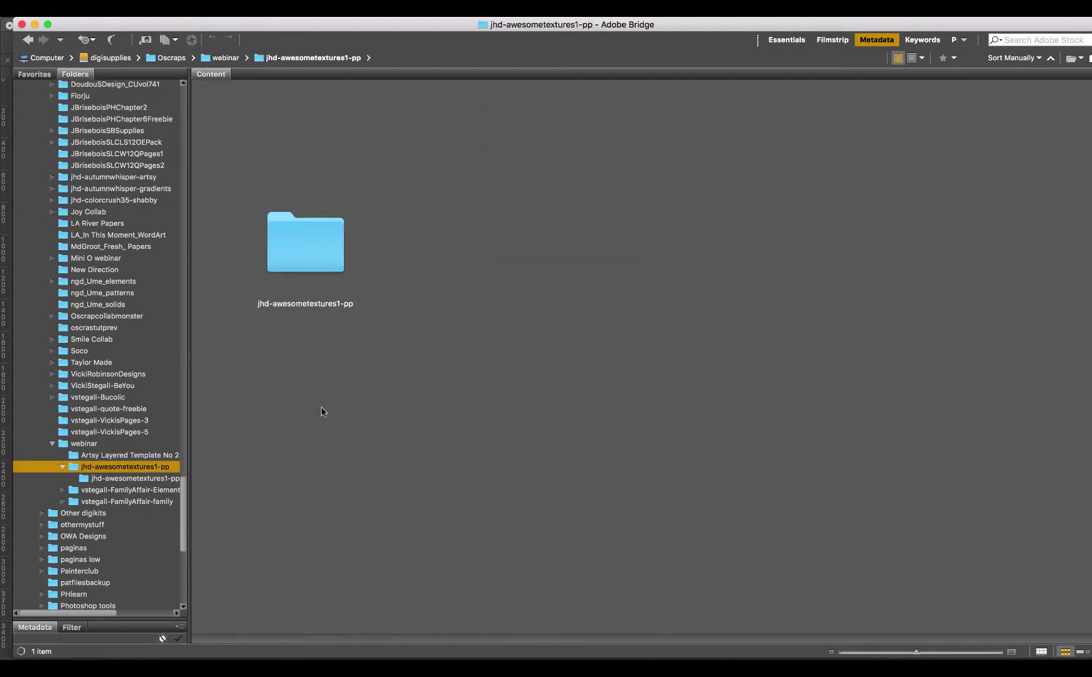
click(313, 242)
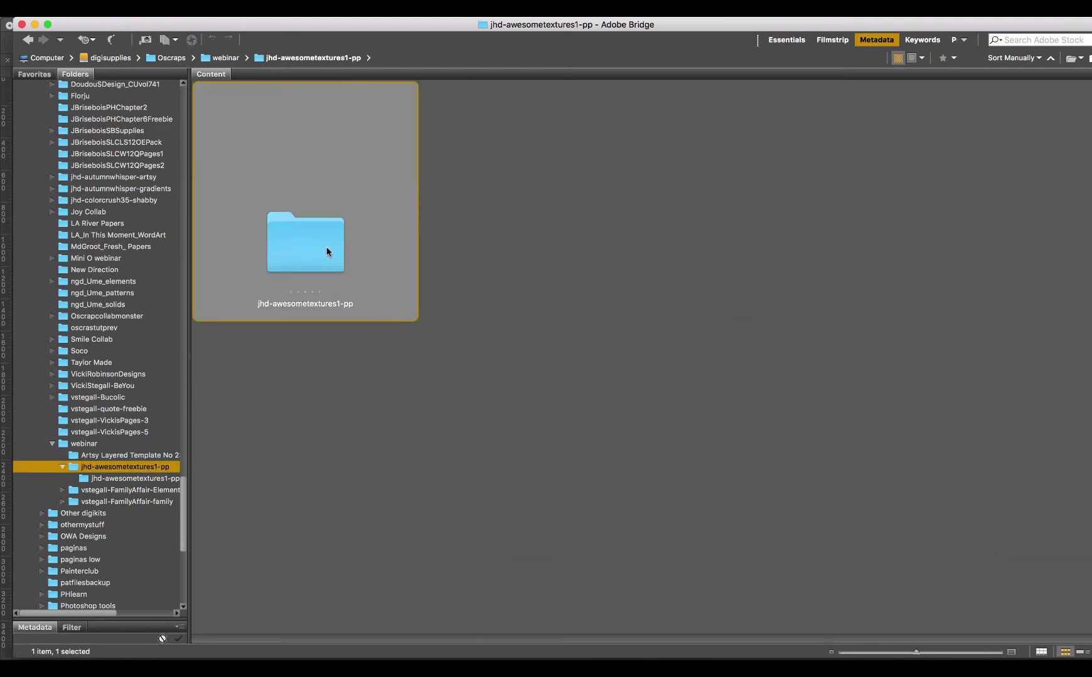
double_click(325, 253)
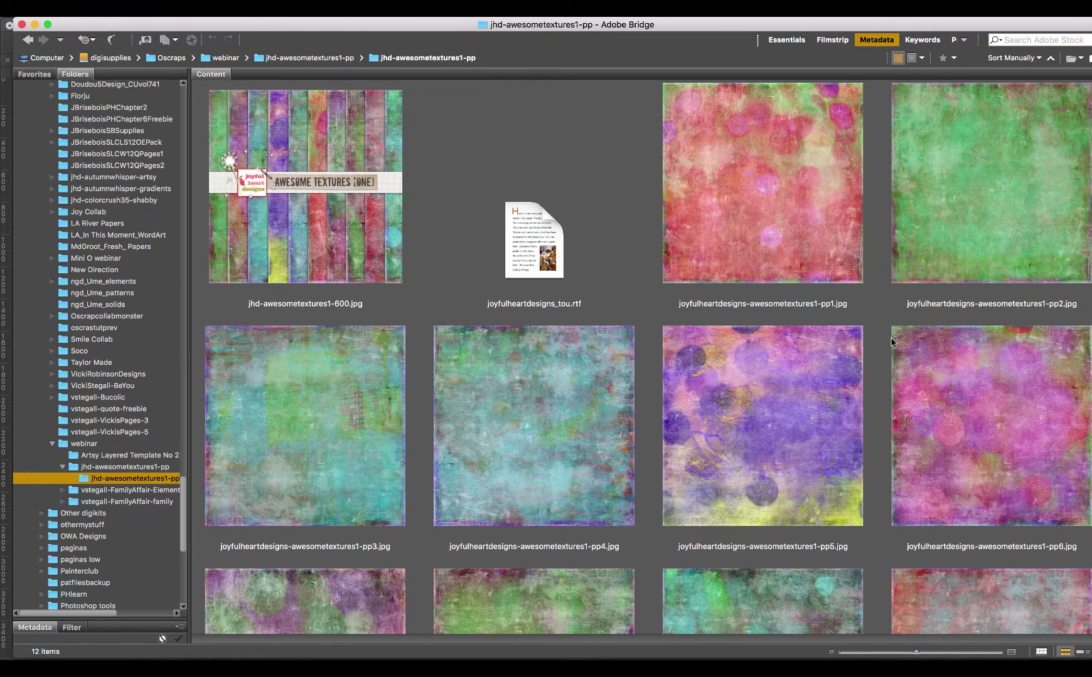
drag(789, 426, 496, 346)
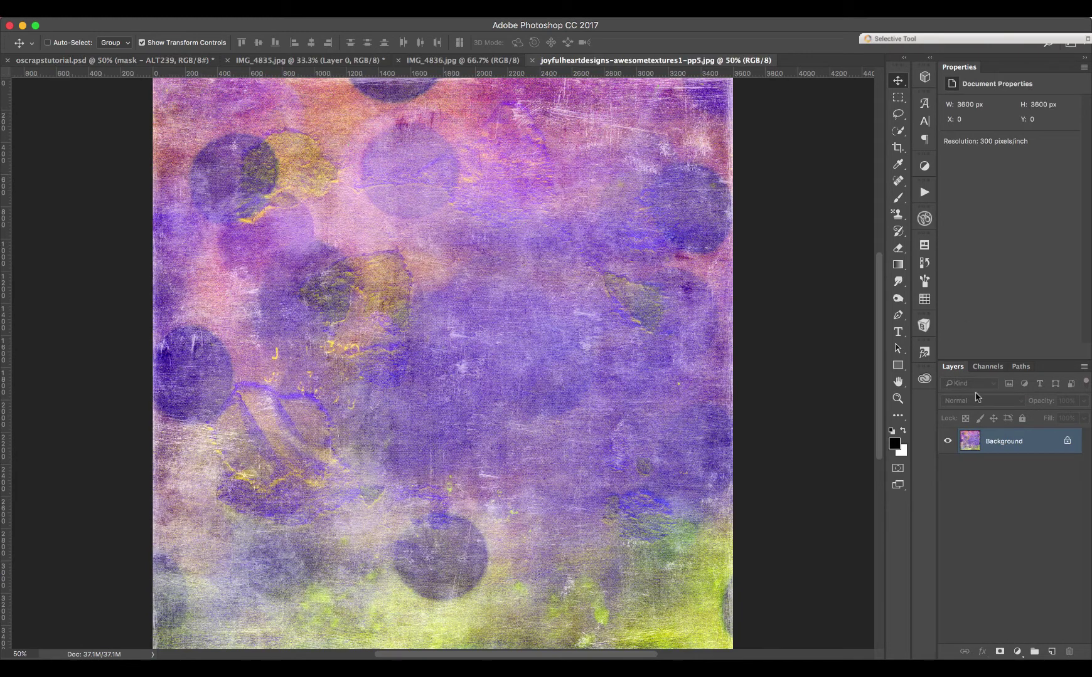
Unlock the purple texture's background layer and bring it into oscrapstutorial.psd directly above the mask - ALT239 layer
click(1067, 441)
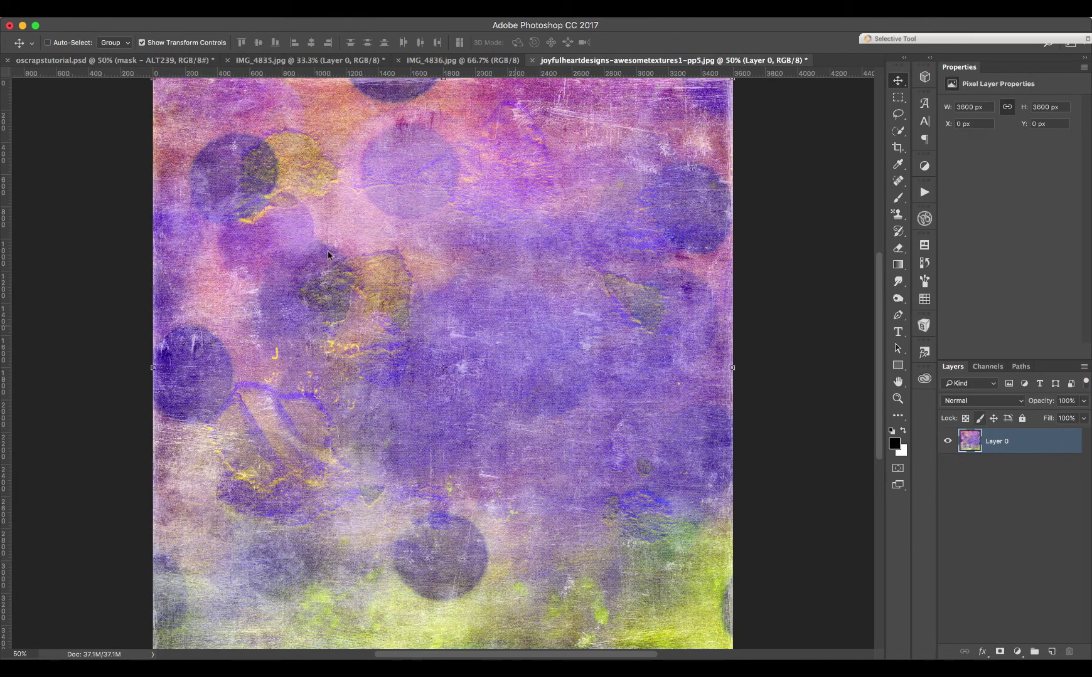
drag(194, 96, 457, 217)
drag(607, 441, 519, 345)
Clip the purple texture to the mask - ALT239 layer and reposition it to about X 1124 px, Y -84 px
scroll(1088, 589, down, 3)
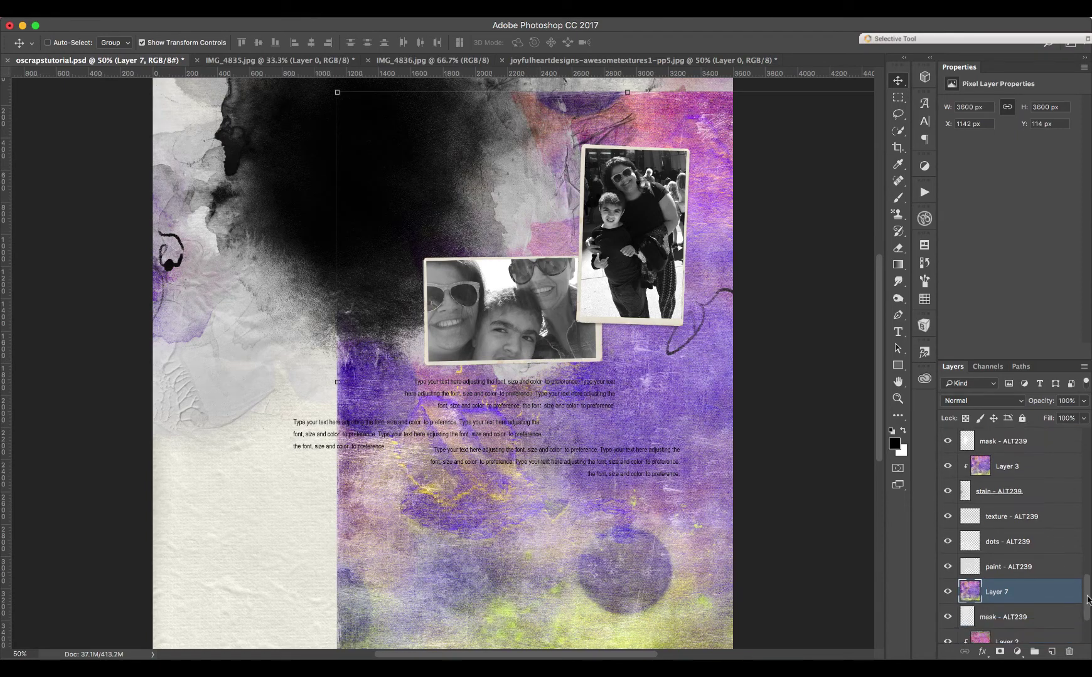
alt+click(996, 555)
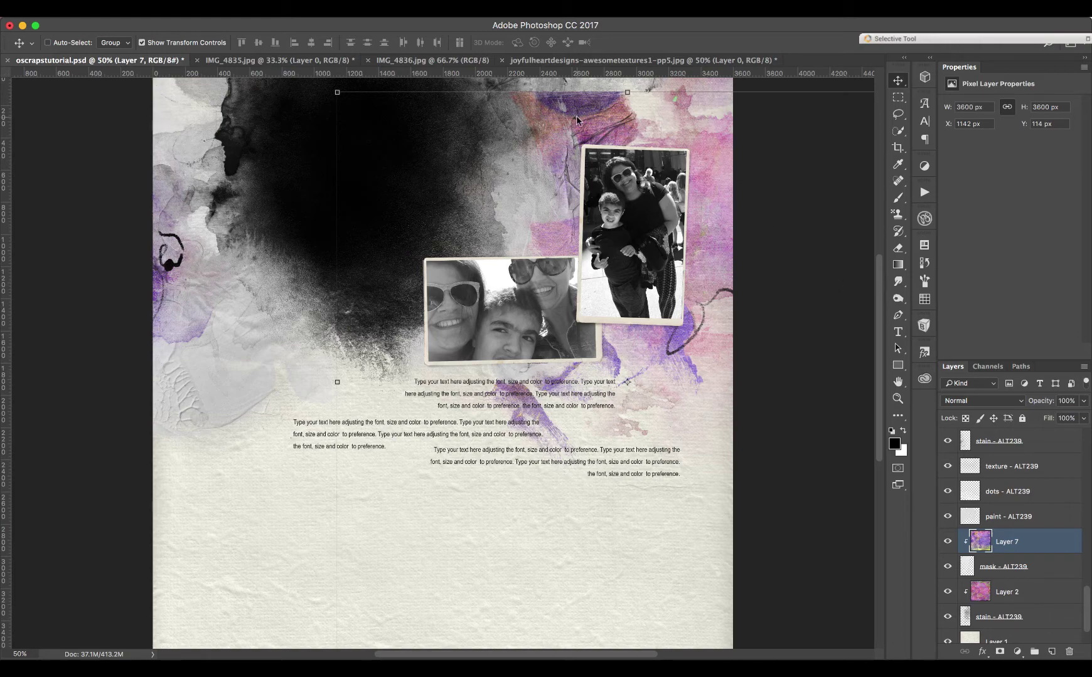
drag(577, 91, 613, 103)
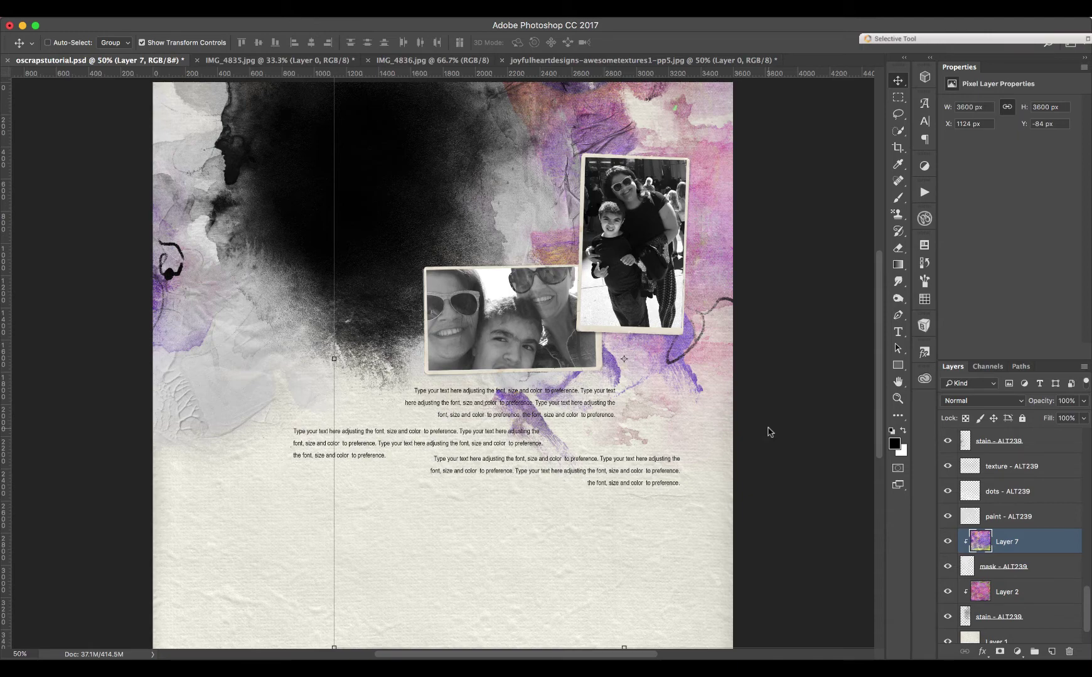
key(super+Tab)
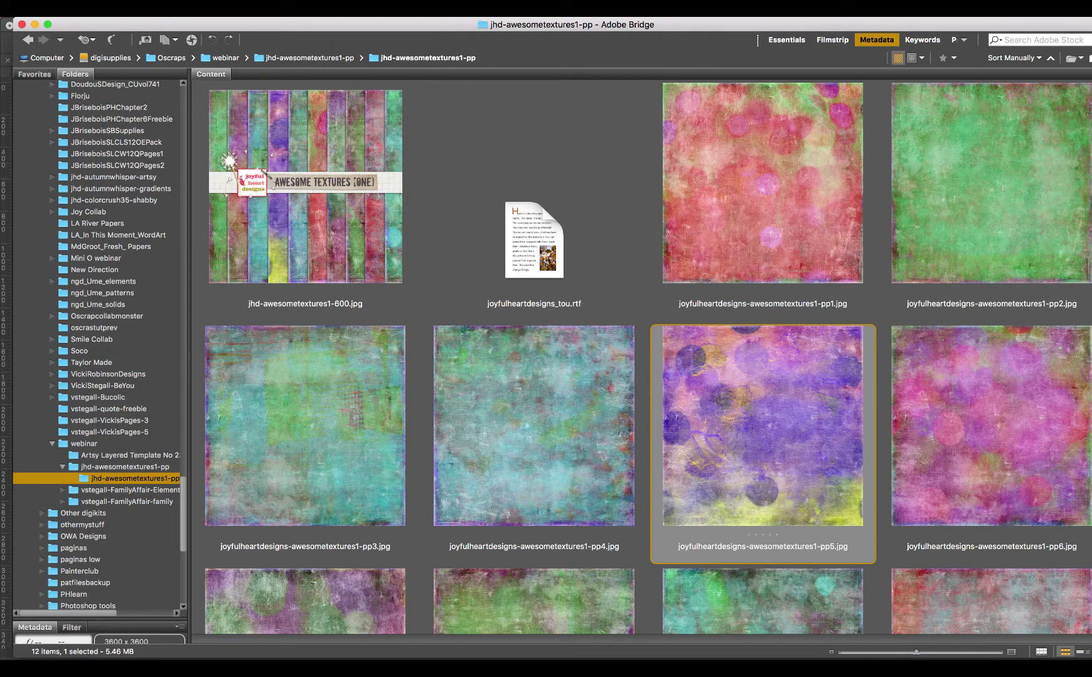
key(super+Tab)
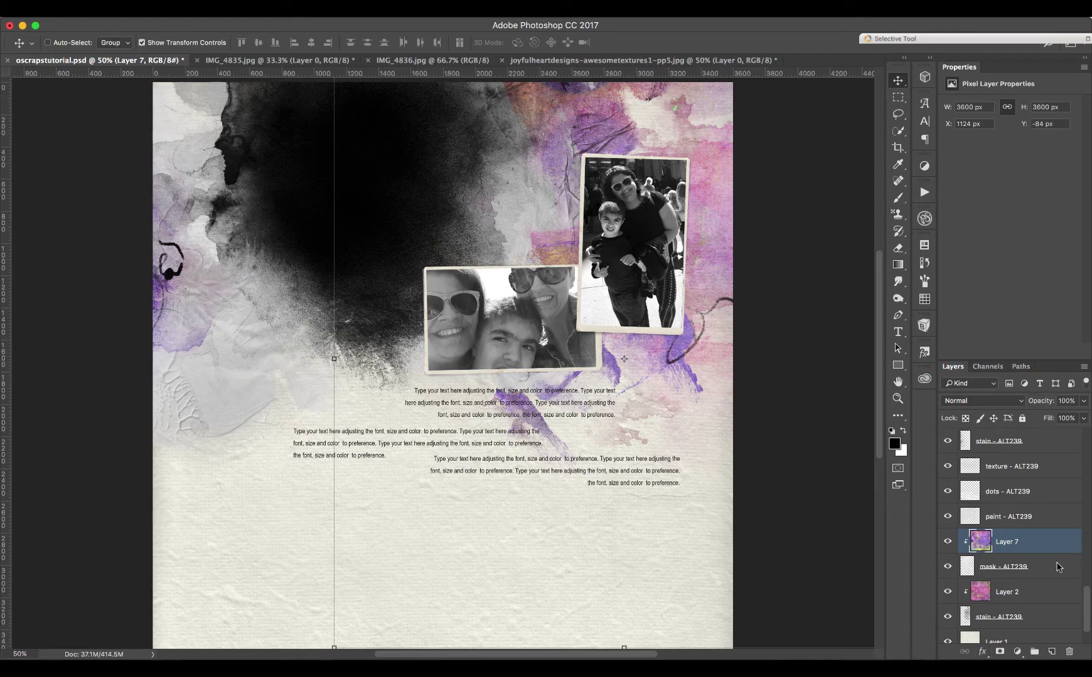
Examine the dots - ALT239, texture - ALT239 and stain - ALT239 layers, toggling visibility to see what they contribute
click(1005, 497)
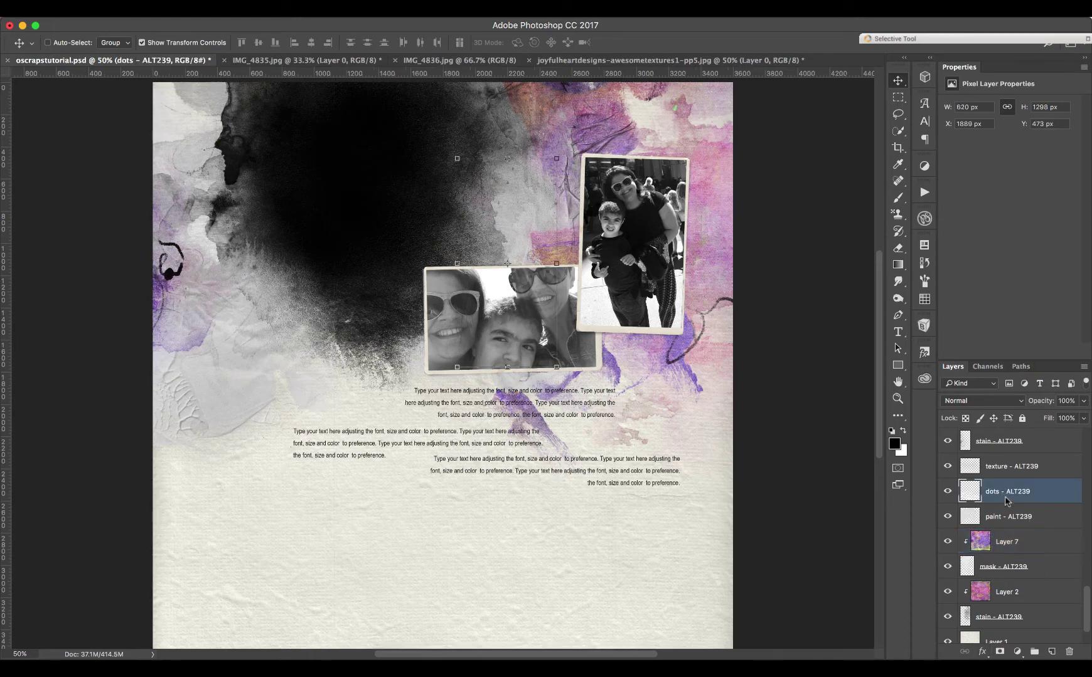
click(948, 492)
drag(1086, 594, 1085, 580)
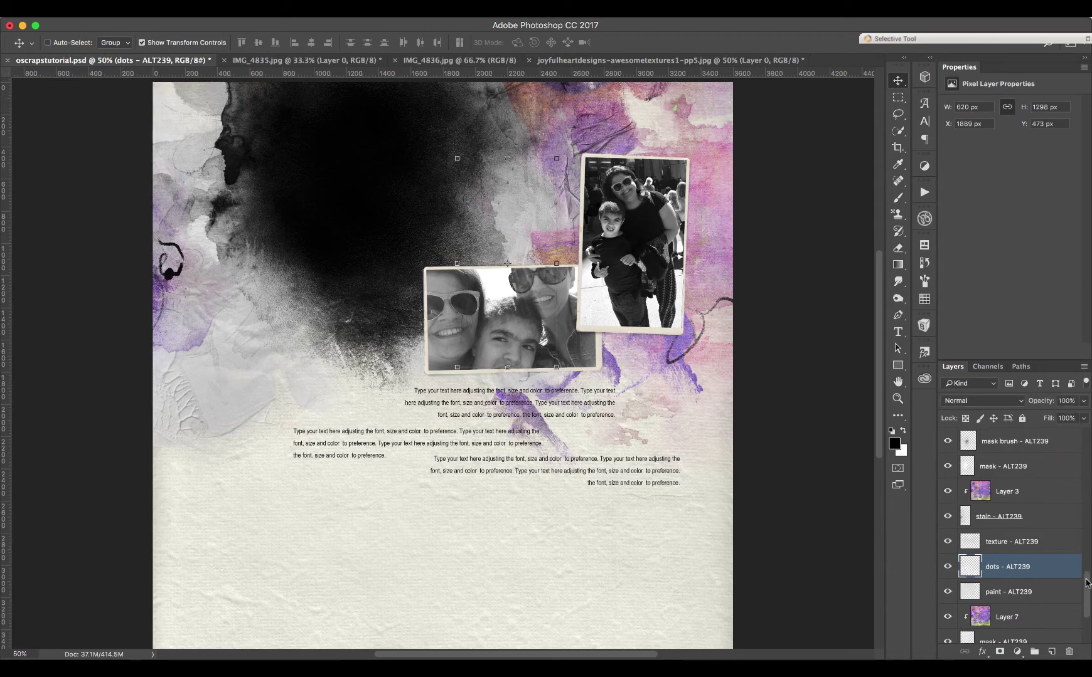
click(1010, 542)
click(948, 542)
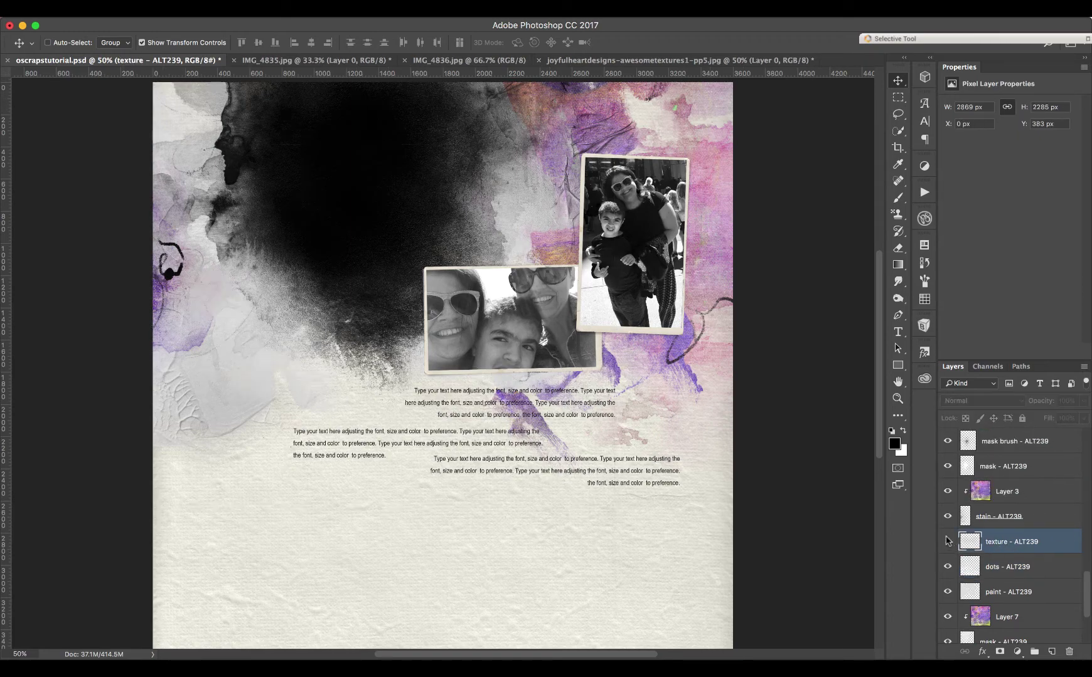
click(947, 541)
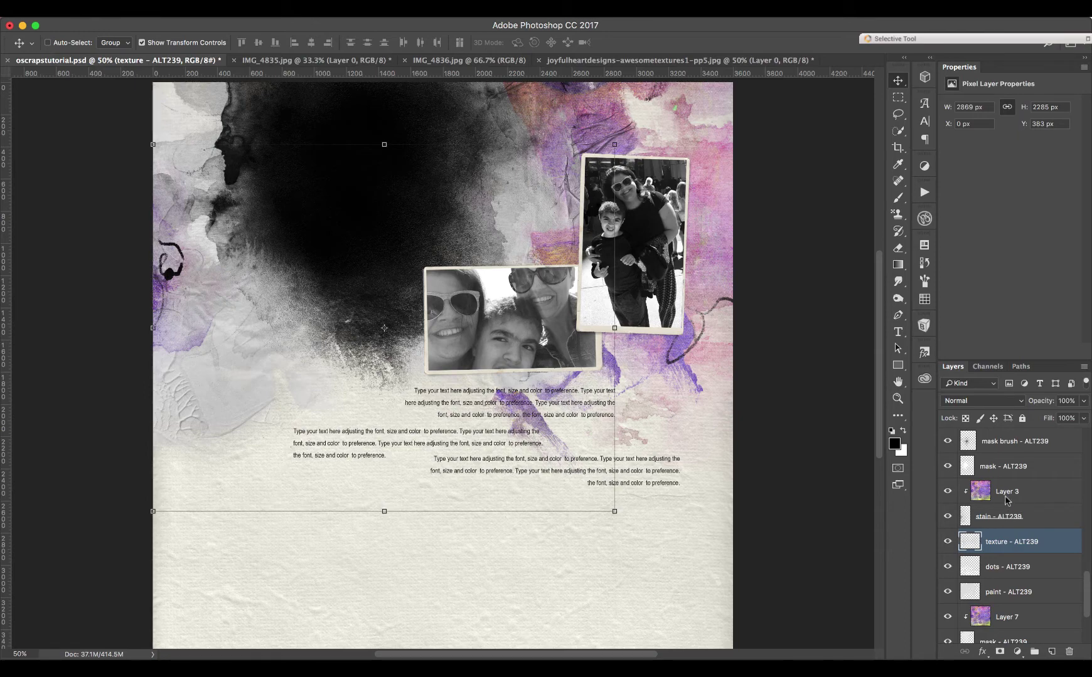
click(998, 522)
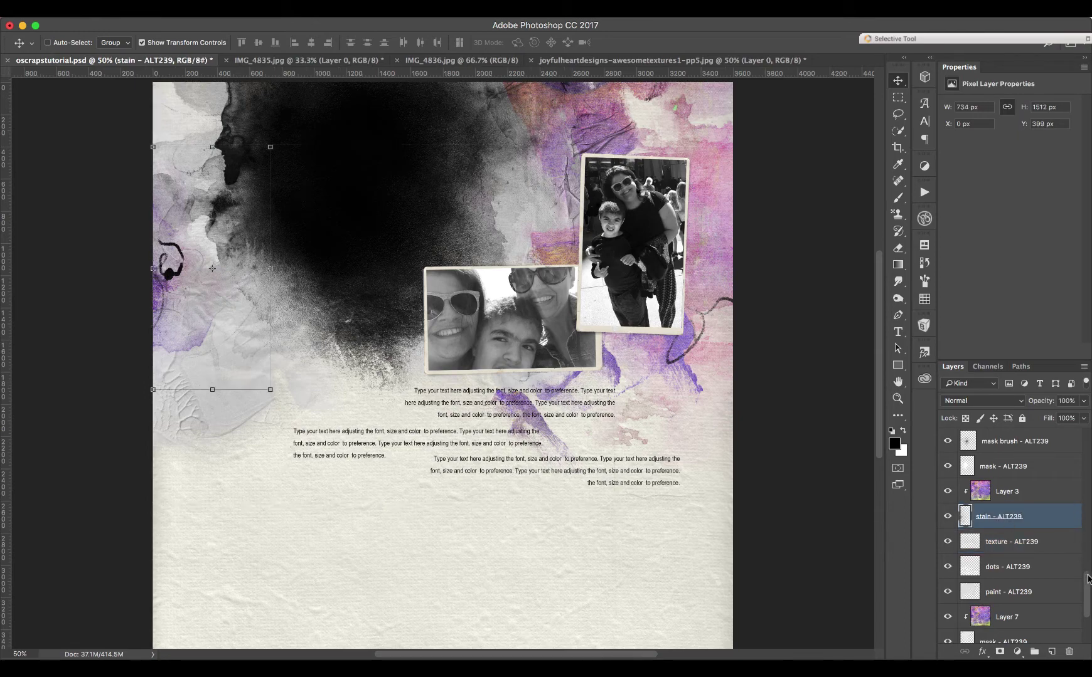
Check and select the mask brush - ALT239 layer above mask - ALT239, and open joyfulheartdesigns-awesometextures1-pp1.jpg from Adobe Bridge
drag(1086, 578, 1089, 562)
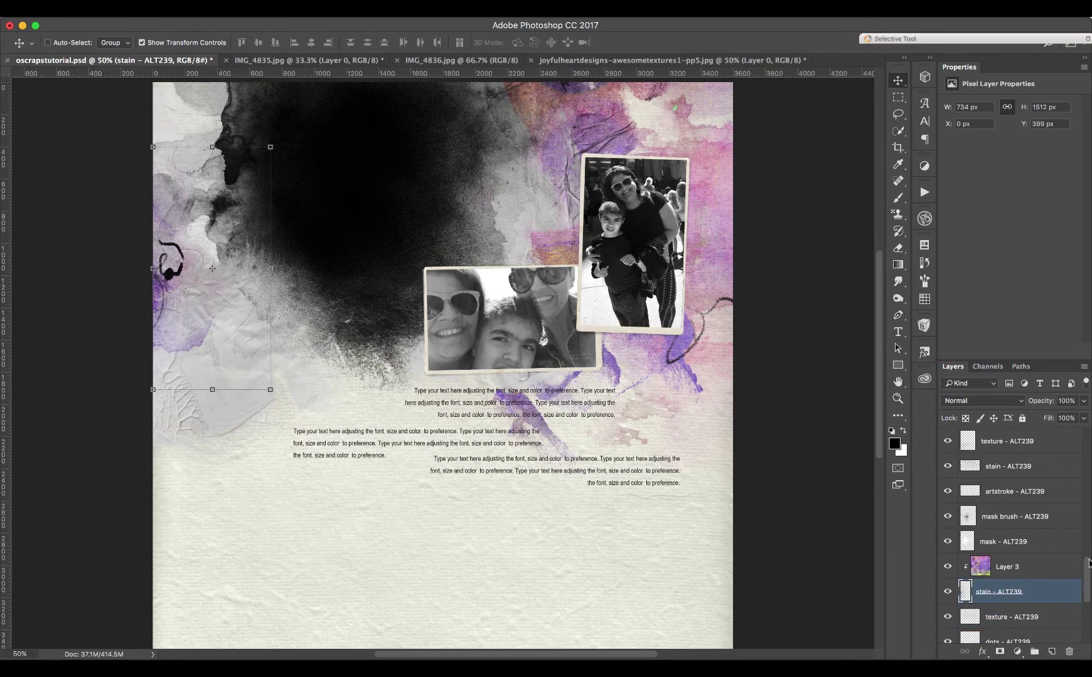
click(1014, 516)
click(947, 517)
click(947, 516)
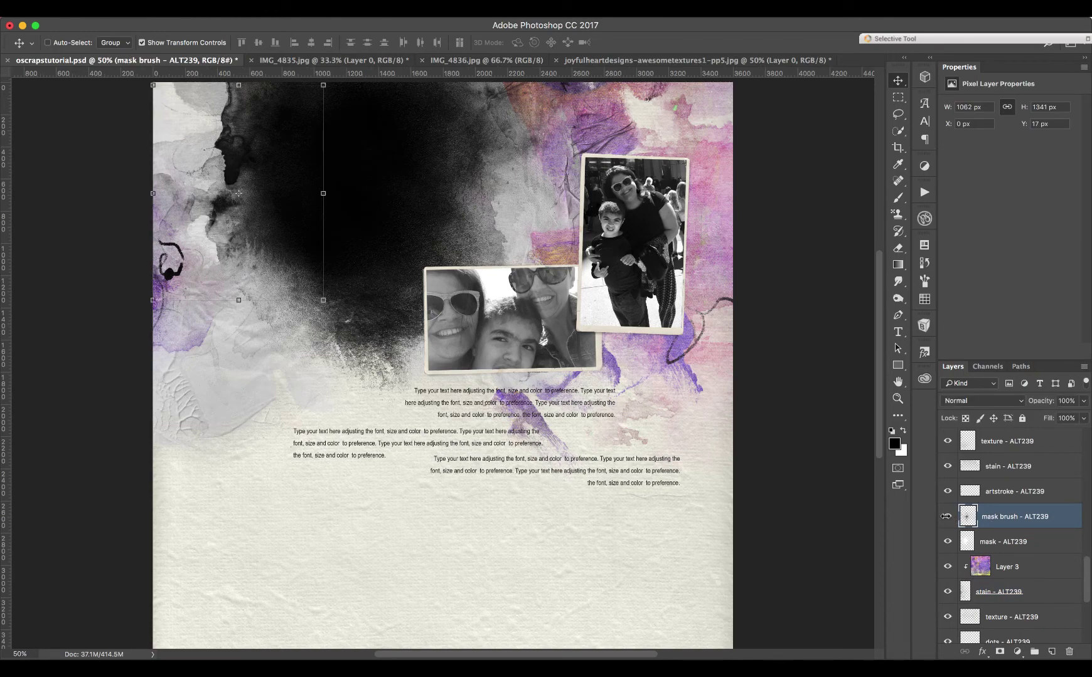
key(super+Tab)
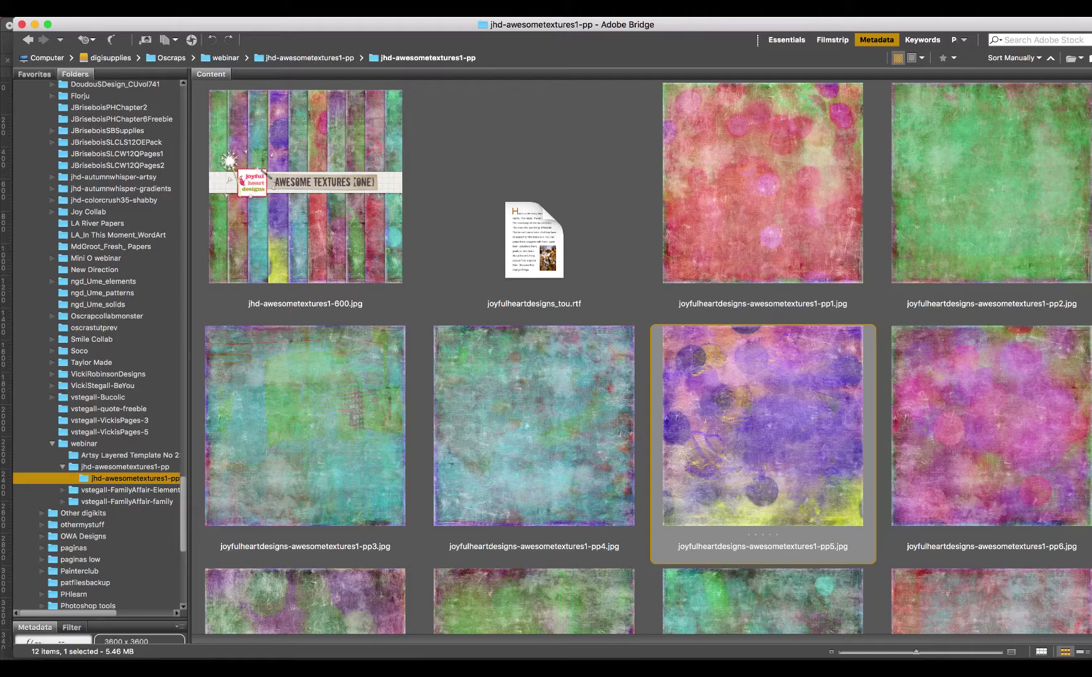
drag(755, 226, 666, 619)
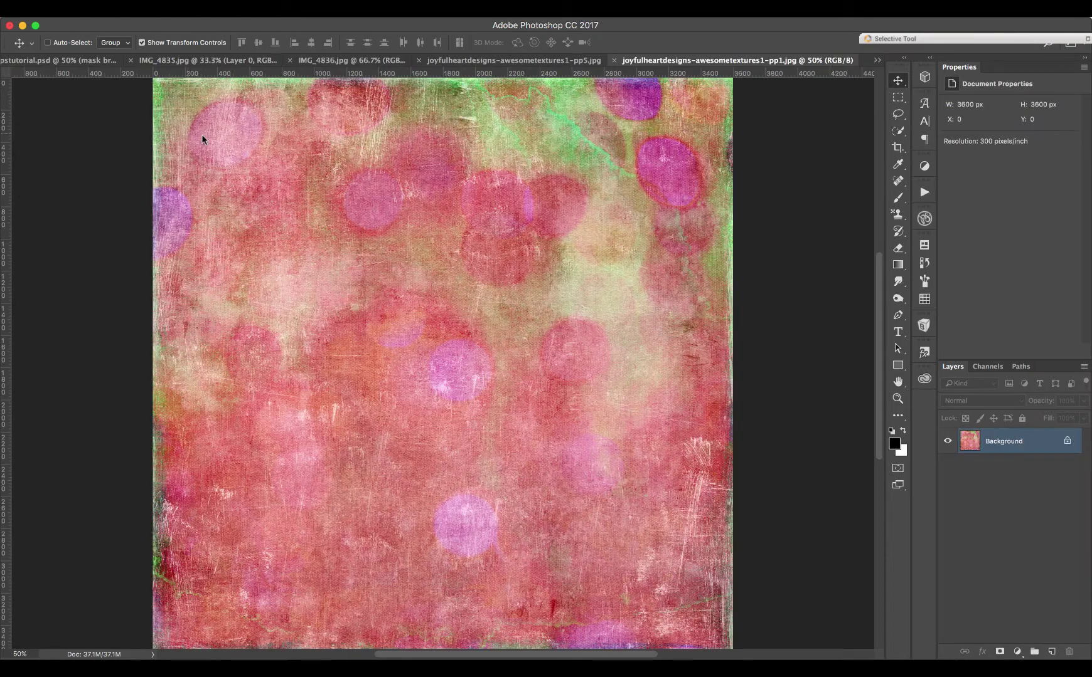
Bring the red texture into oscrapstutorial.psd above mask brush - ALT239, at about X -145 px, Y -37 px, and clip it to that layer
drag(201, 133, 164, 112)
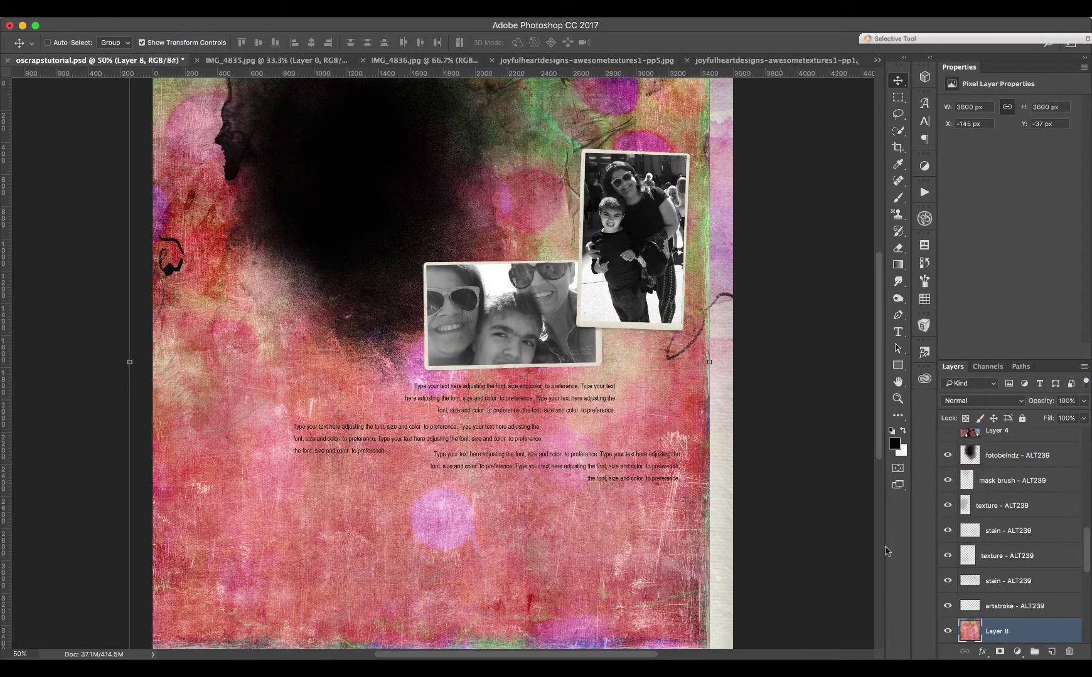
drag(1087, 554, 1064, 574)
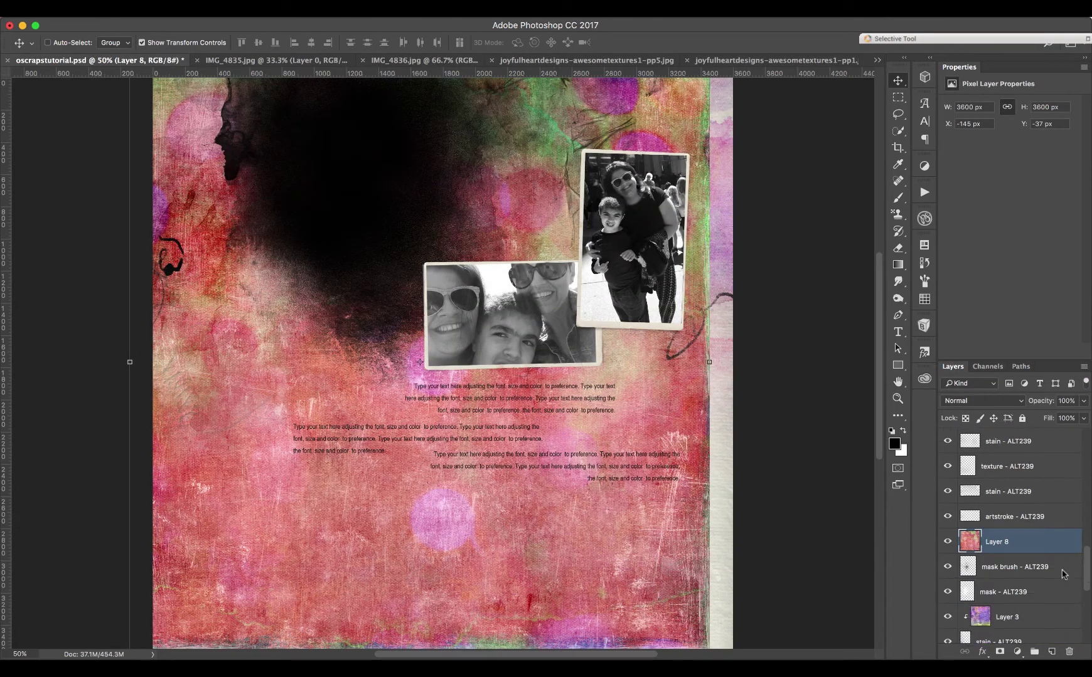
alt+click(994, 555)
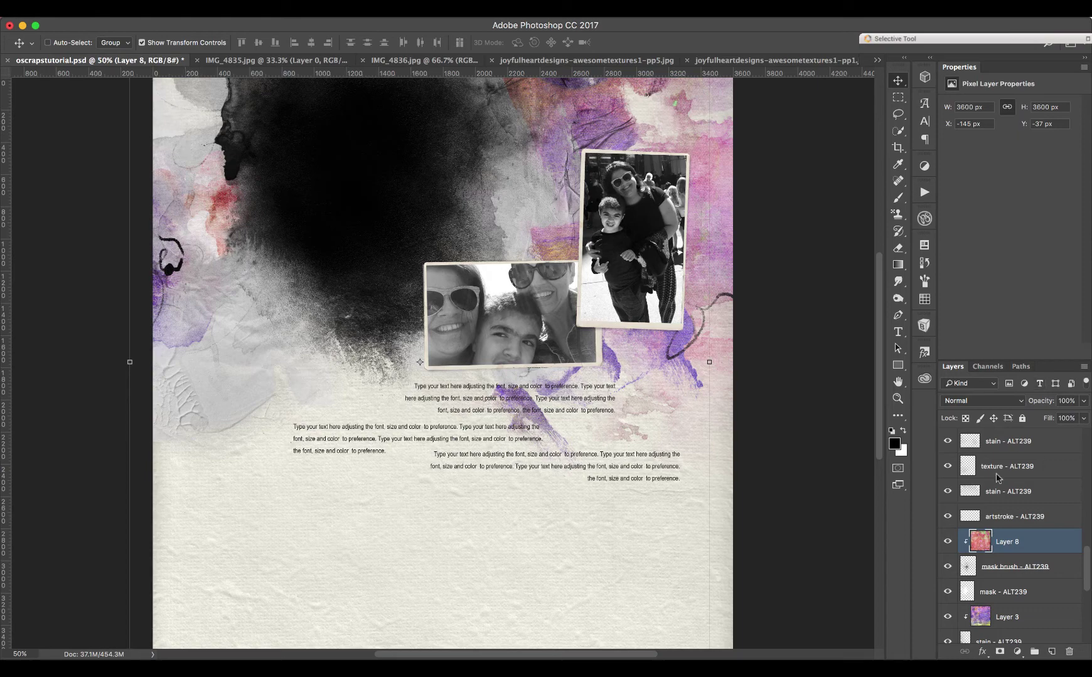
Duplicate Layer 8, move the copy above the upper stain - ALT239 layer and clip it to that stain
click(1018, 442)
click(1020, 542)
key(alt+j)
key(super+j)
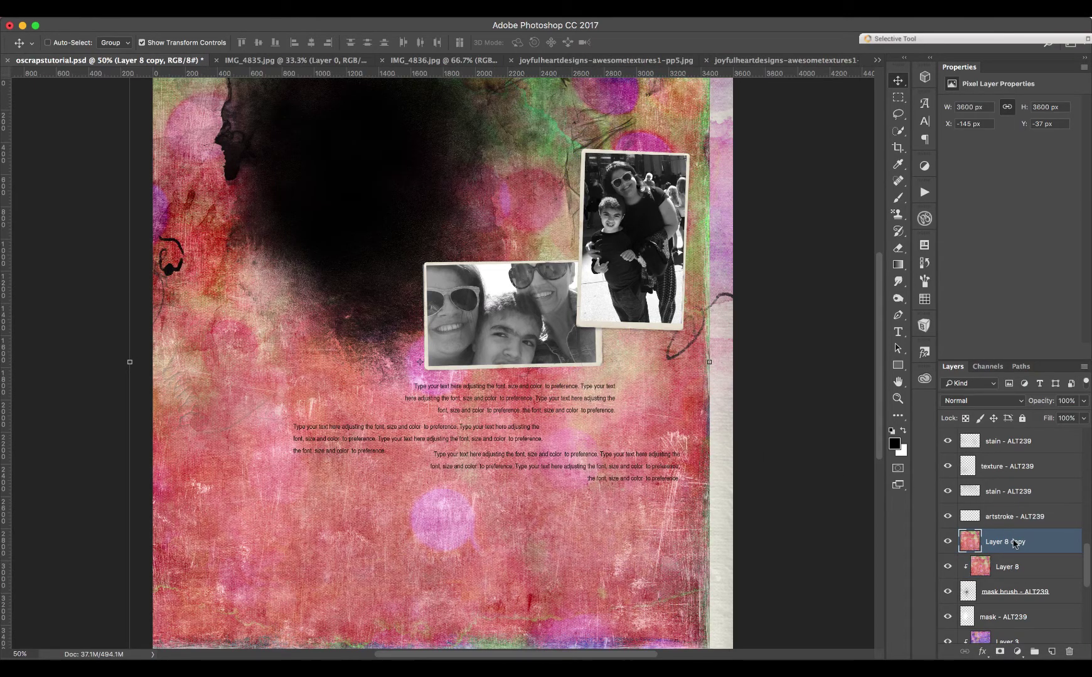
drag(1013, 543, 1001, 442)
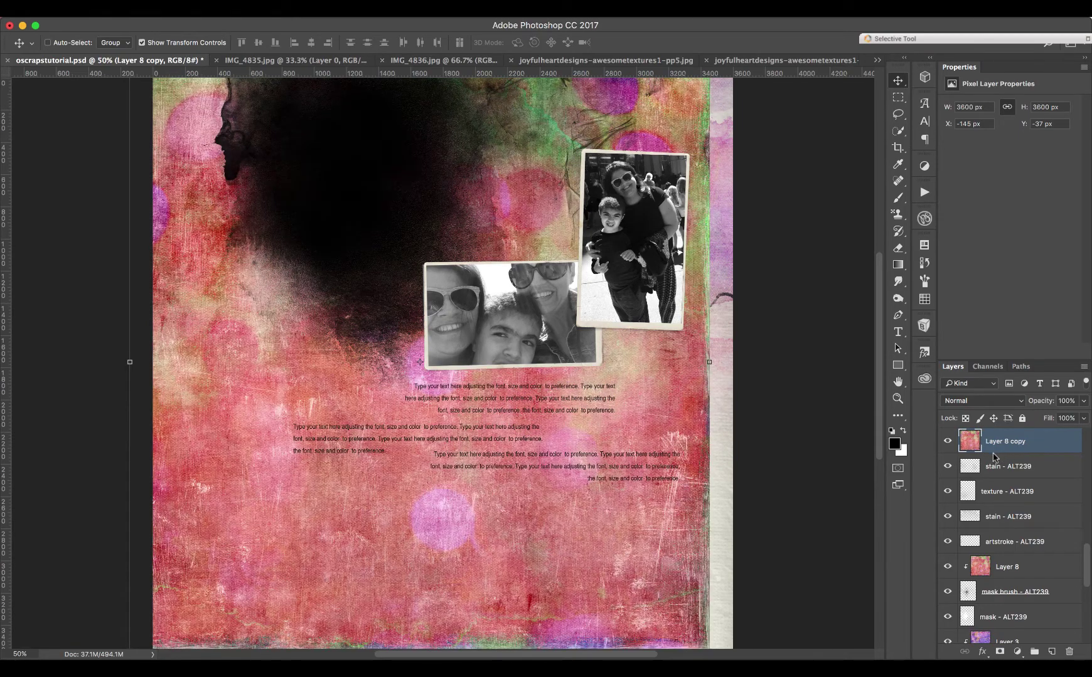
alt+click(999, 454)
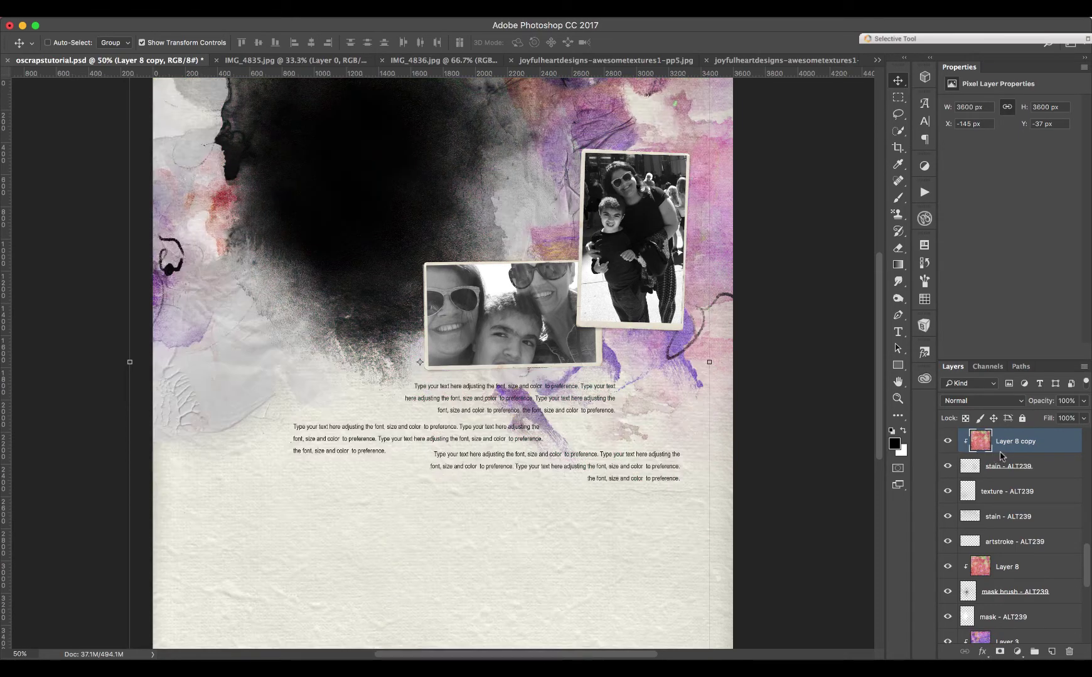
Toggle Layer 8 copy off and on to compare its effect on the clipped stain
click(949, 441)
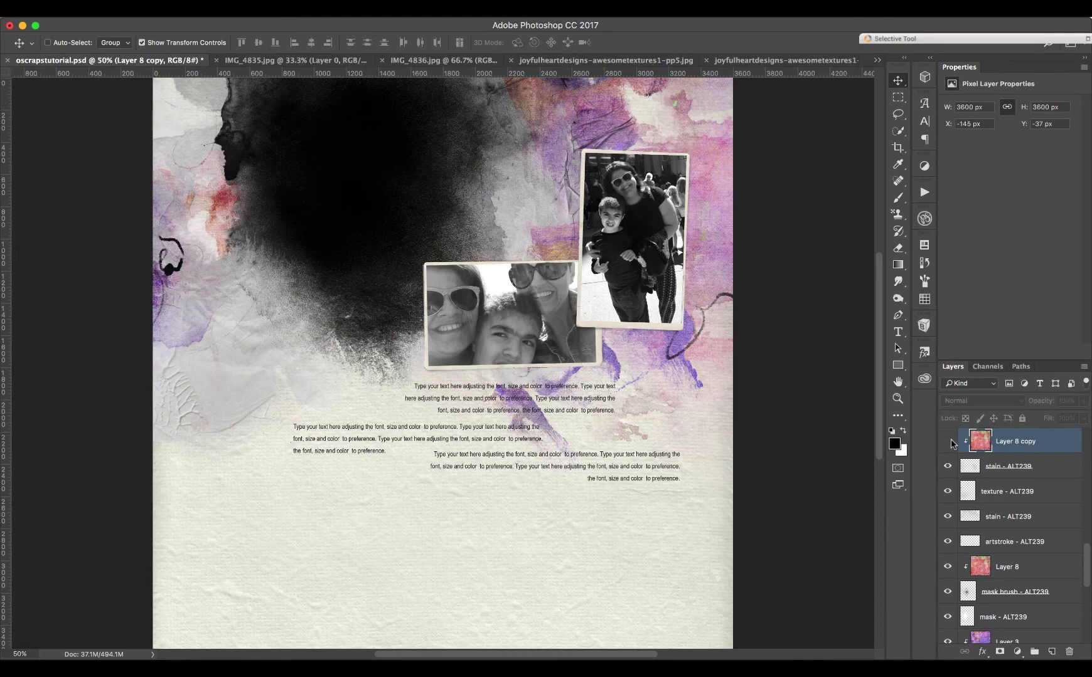
click(949, 441)
click(948, 441)
double_click(958, 443)
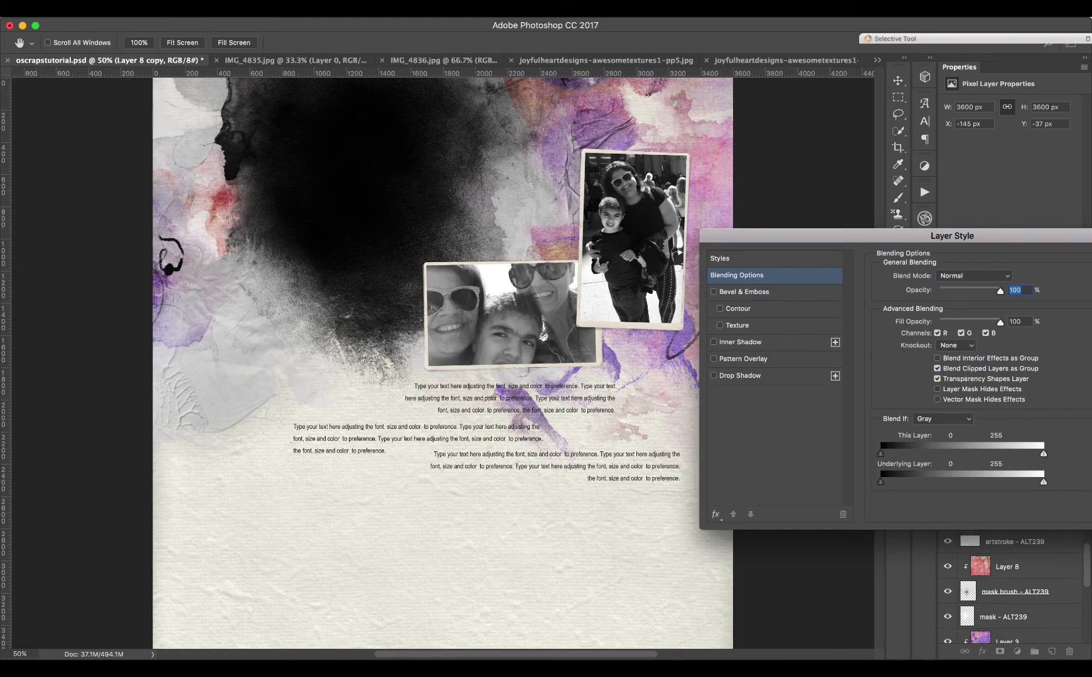
key(Escape)
click(948, 442)
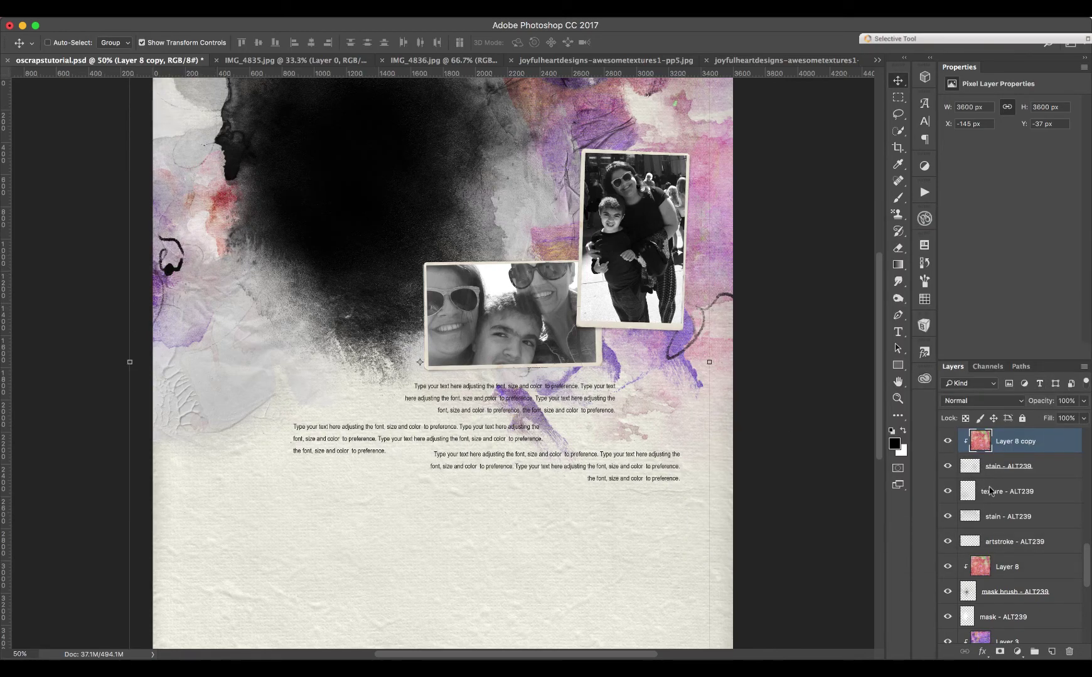
Toggle the two stain - ALT239 layers above Layer 4 off and on to examine what each adds to the page
drag(1088, 555, 1089, 517)
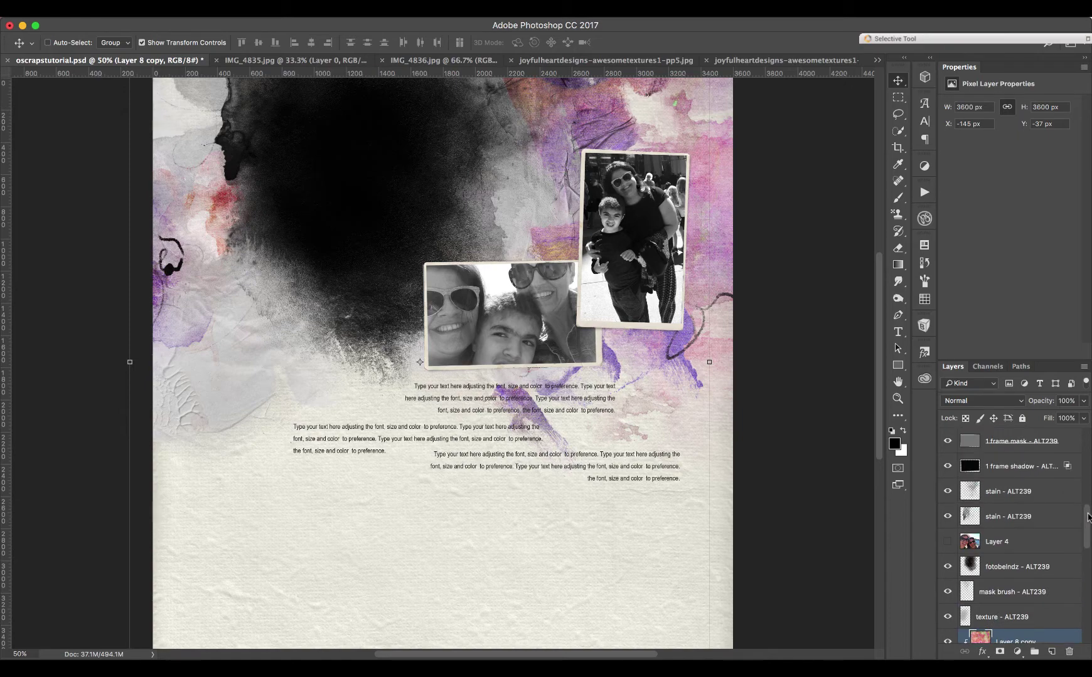
click(1022, 518)
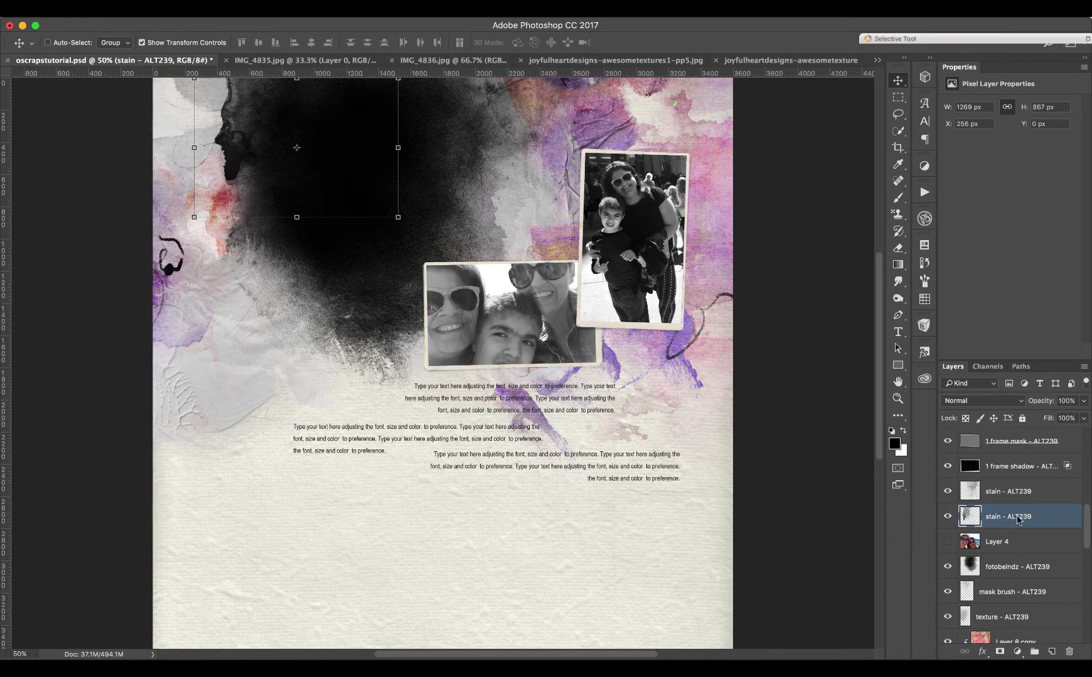
click(948, 517)
click(948, 516)
click(998, 488)
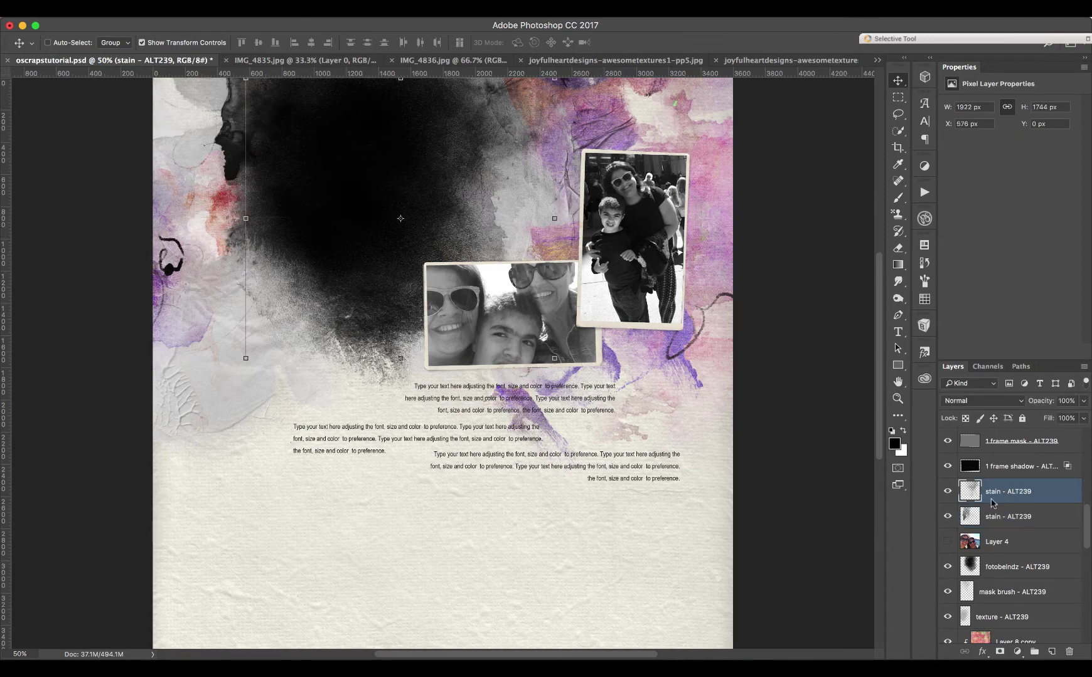
click(948, 492)
click(948, 491)
click(948, 493)
click(950, 493)
click(948, 491)
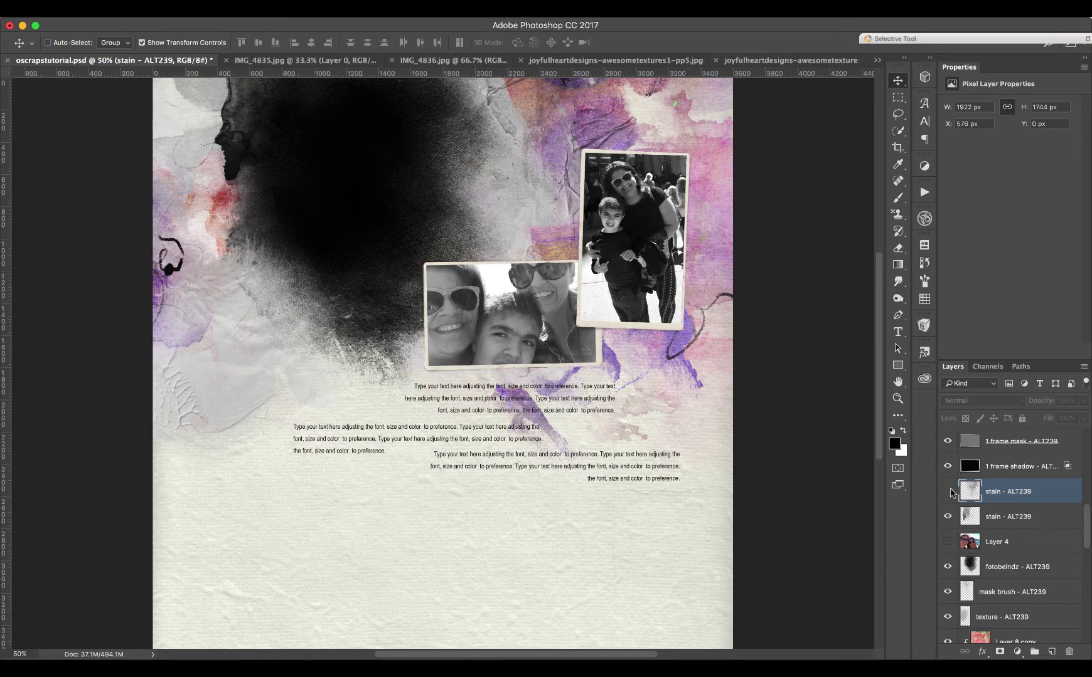
click(949, 493)
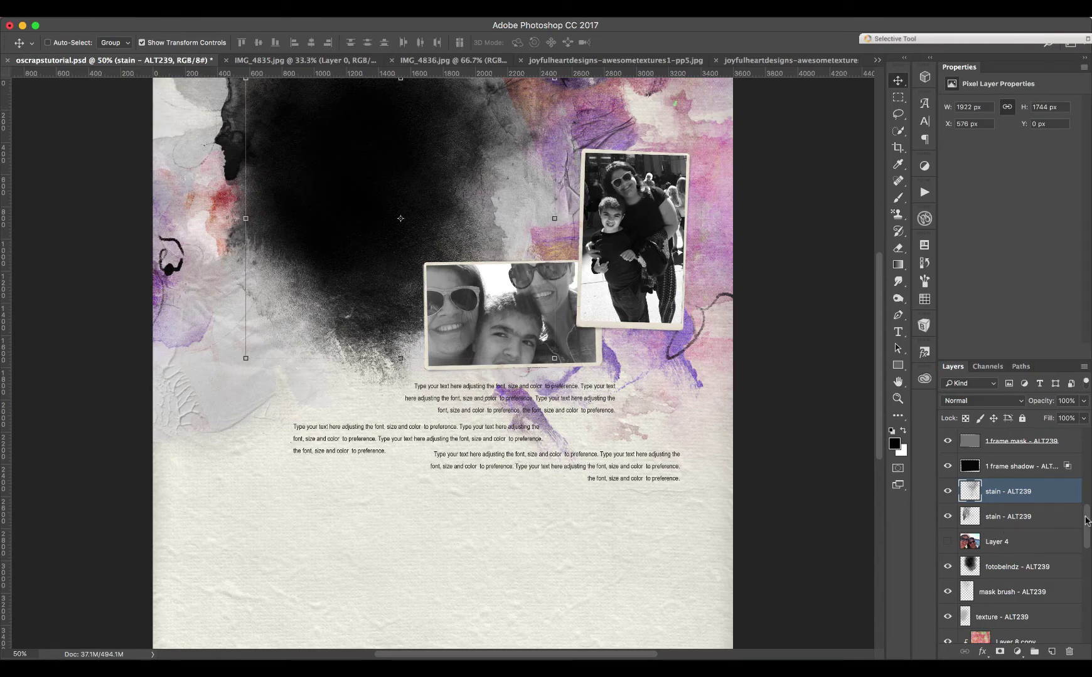
Show the Layer 4 photo and move the lower framed photo, layers newframe through 1 frame shadow, down and right to uncover the face
scroll(1029, 505, down, 3)
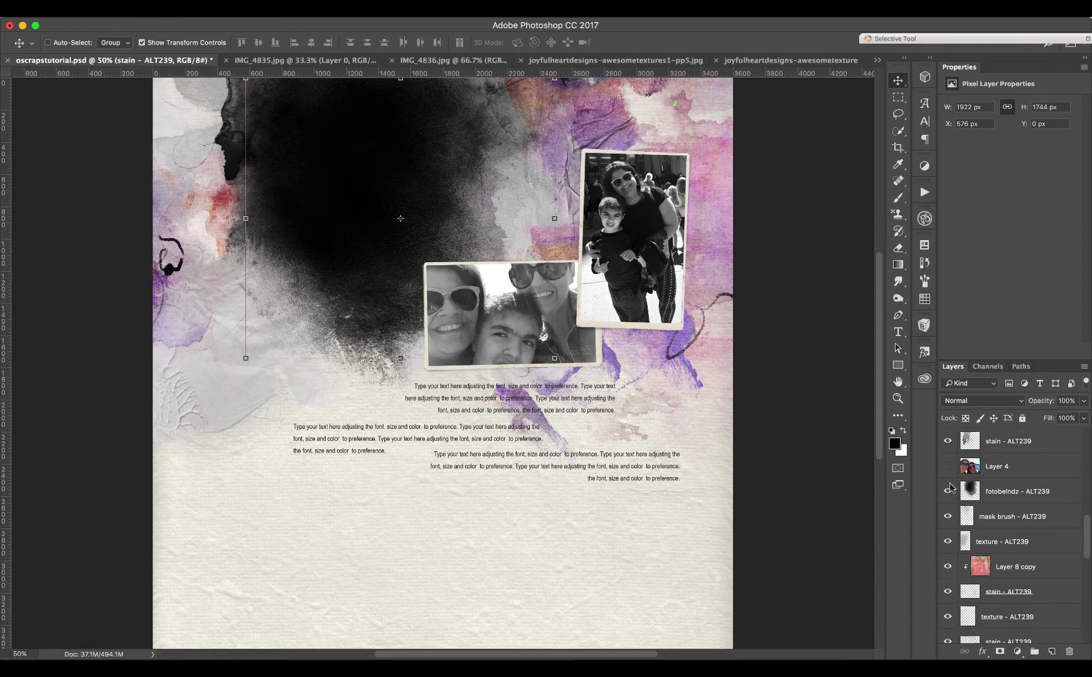
click(948, 468)
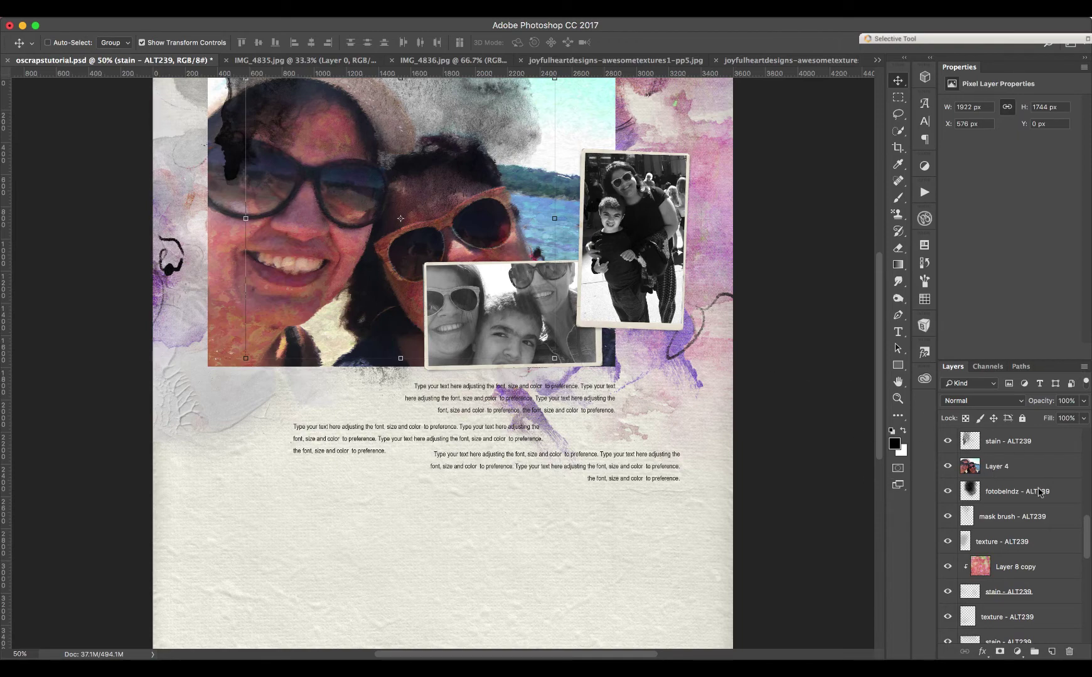
mouse_move(1083, 512)
mouse_down()
mouse_move(1084, 604)
mouse_move(1087, 501)
mouse_up()
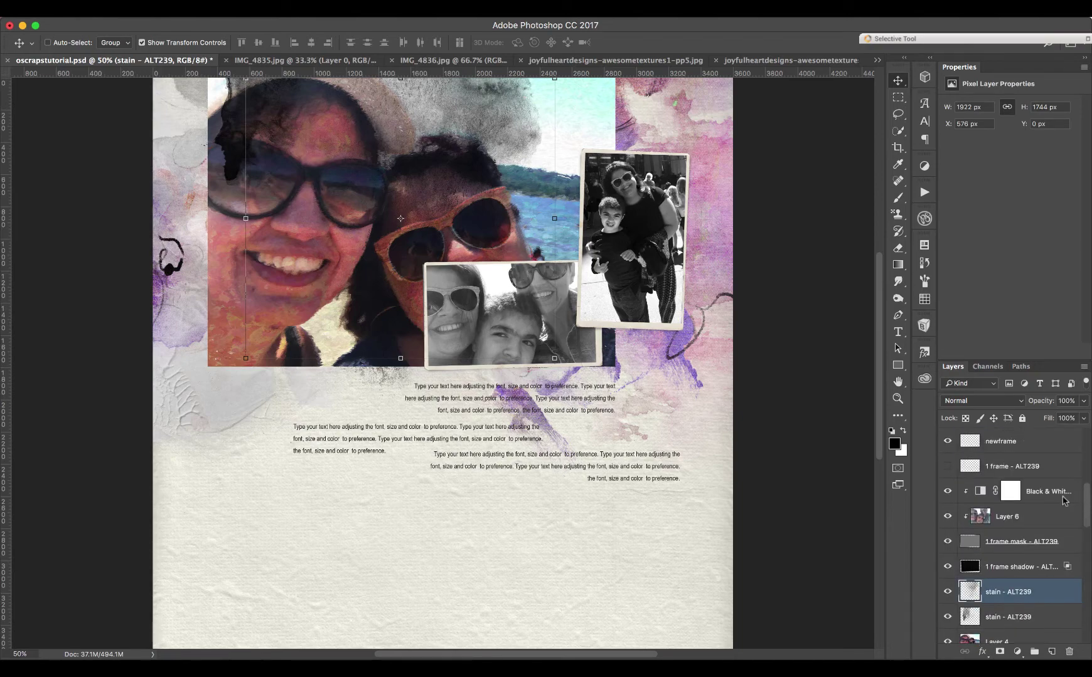
click(1002, 443)
shift+click(1004, 567)
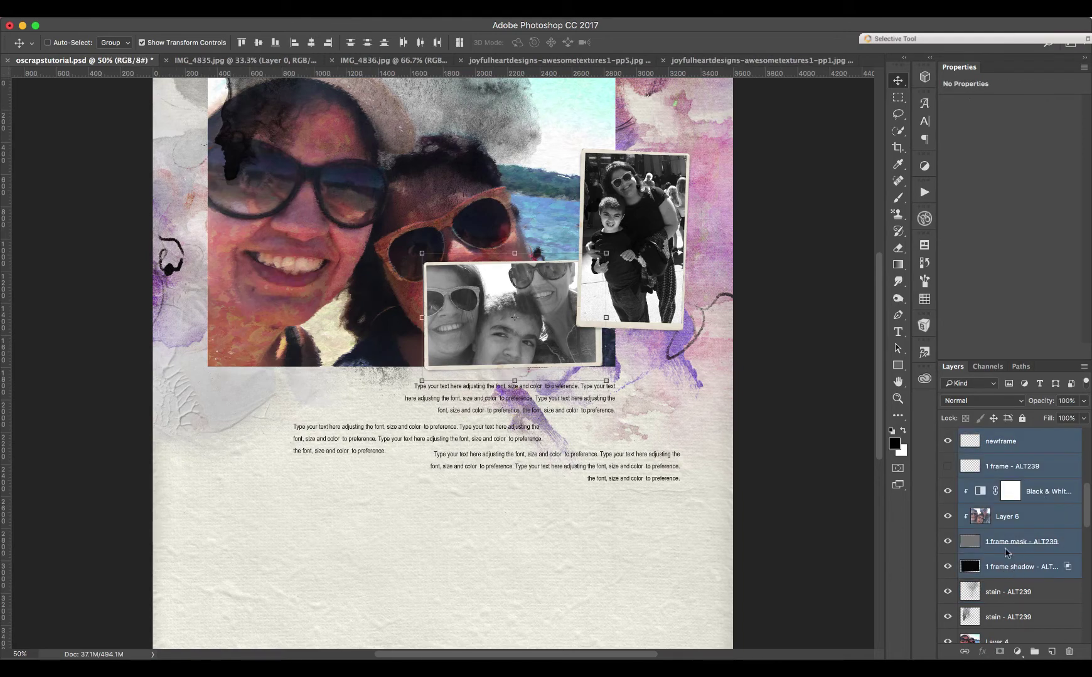
drag(506, 327, 633, 350)
click(601, 42)
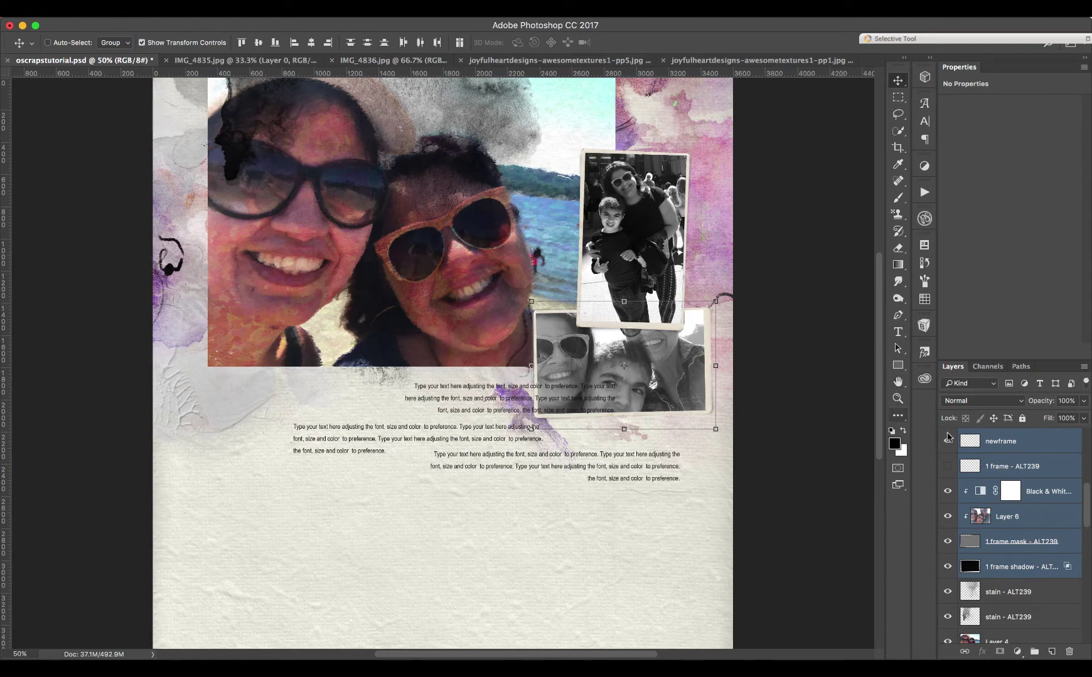
Group the selected framed-photo layers and name the group photo
click(1035, 652)
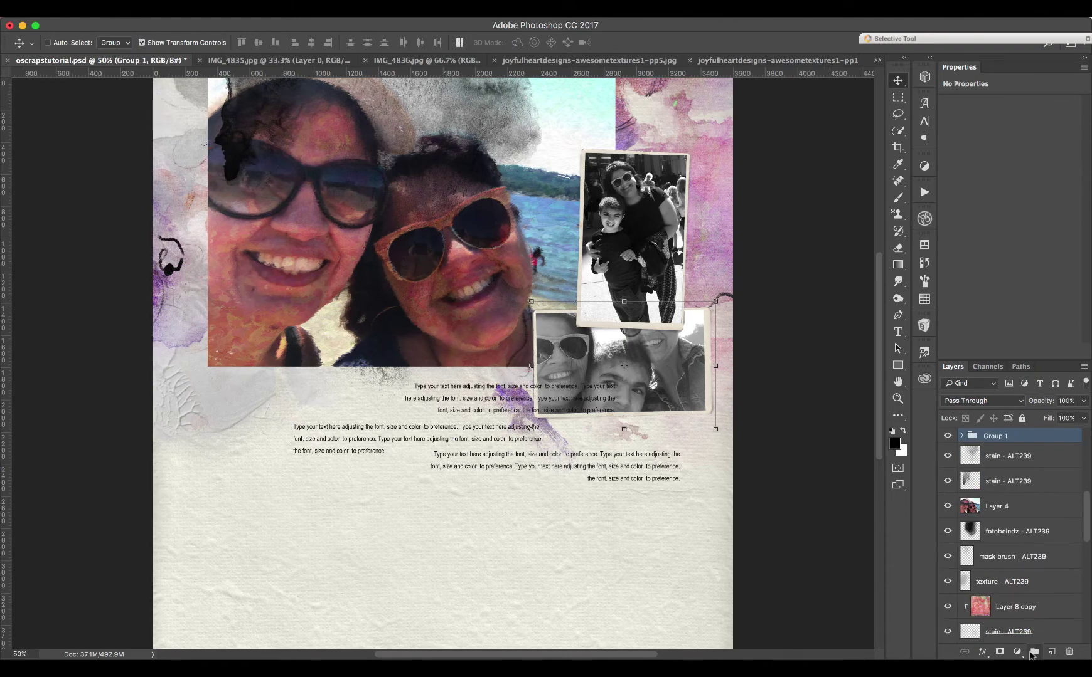
drag(1088, 520, 1088, 509)
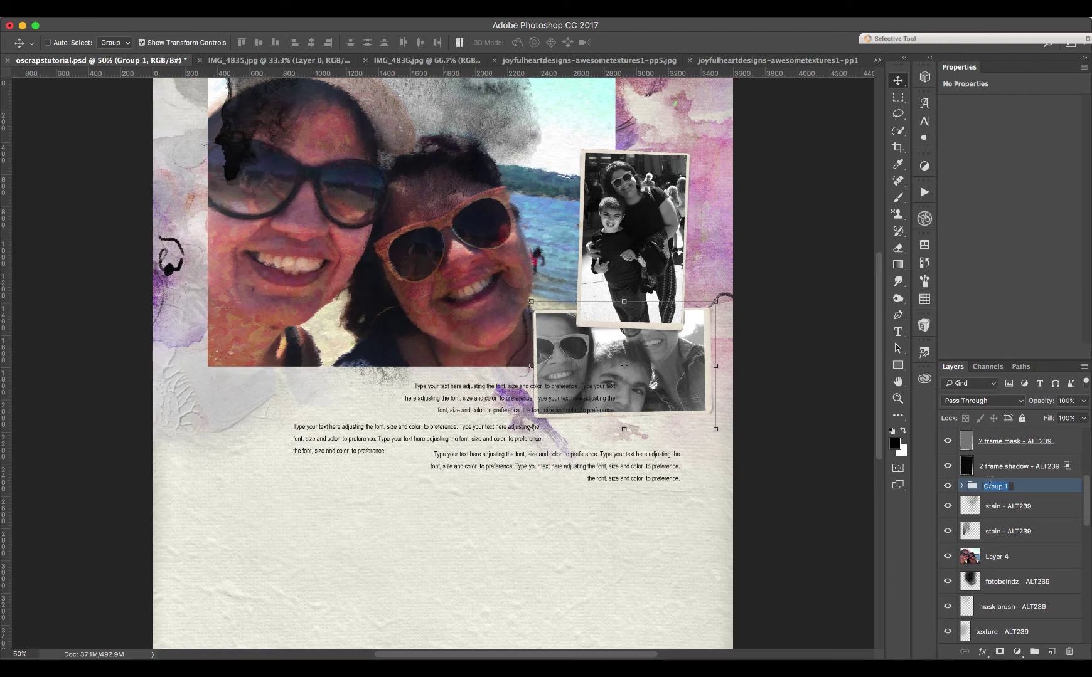
text(photo)
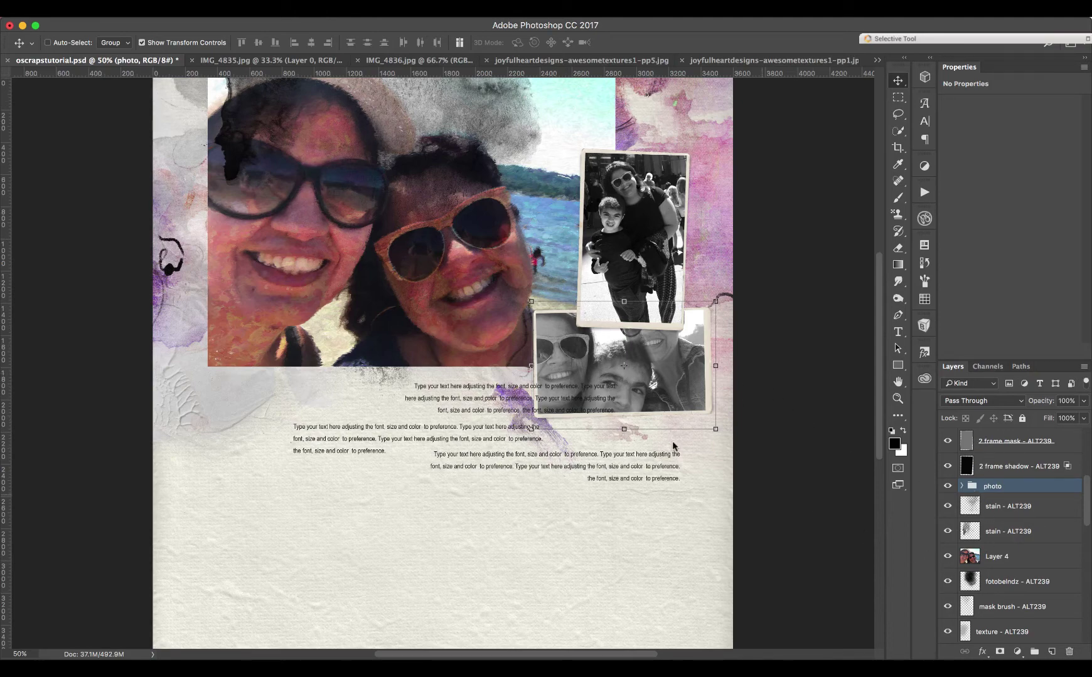
Clip the Layer 4 photo to the fotobelndz - ALT239 mask, then hide Layer 4 to expose the black mask shape
alt+click(991, 569)
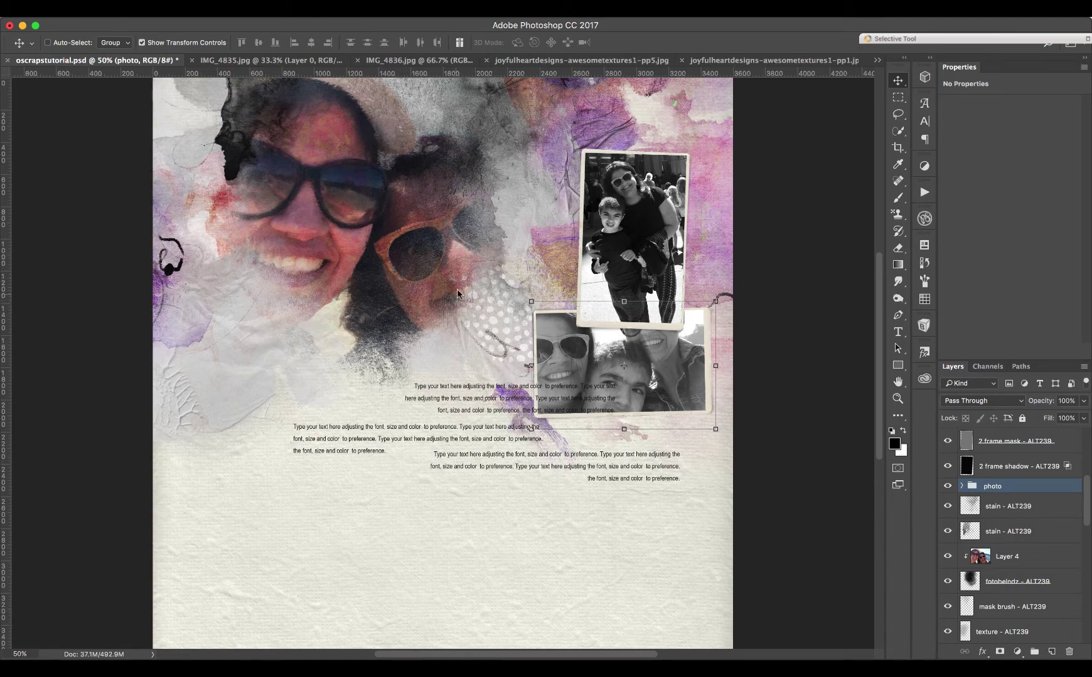
click(948, 557)
click(948, 557)
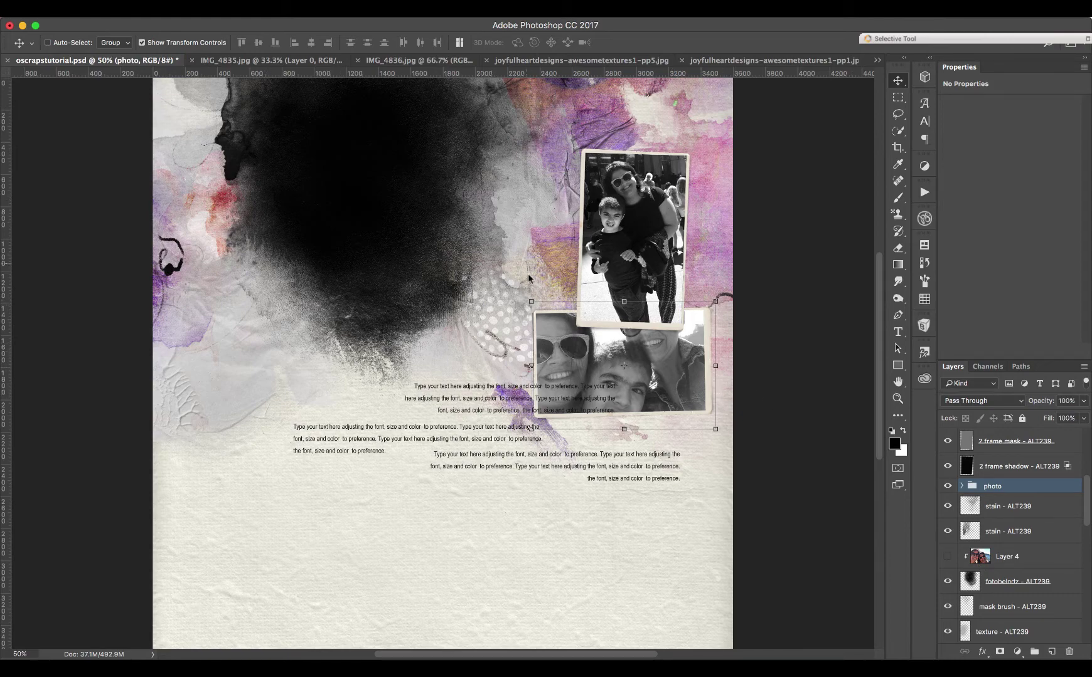
Lasso the lower-right part of the fotobelndz - ALT239 mask and copy it to a new layer, about 1379 × 1412 px
click(997, 581)
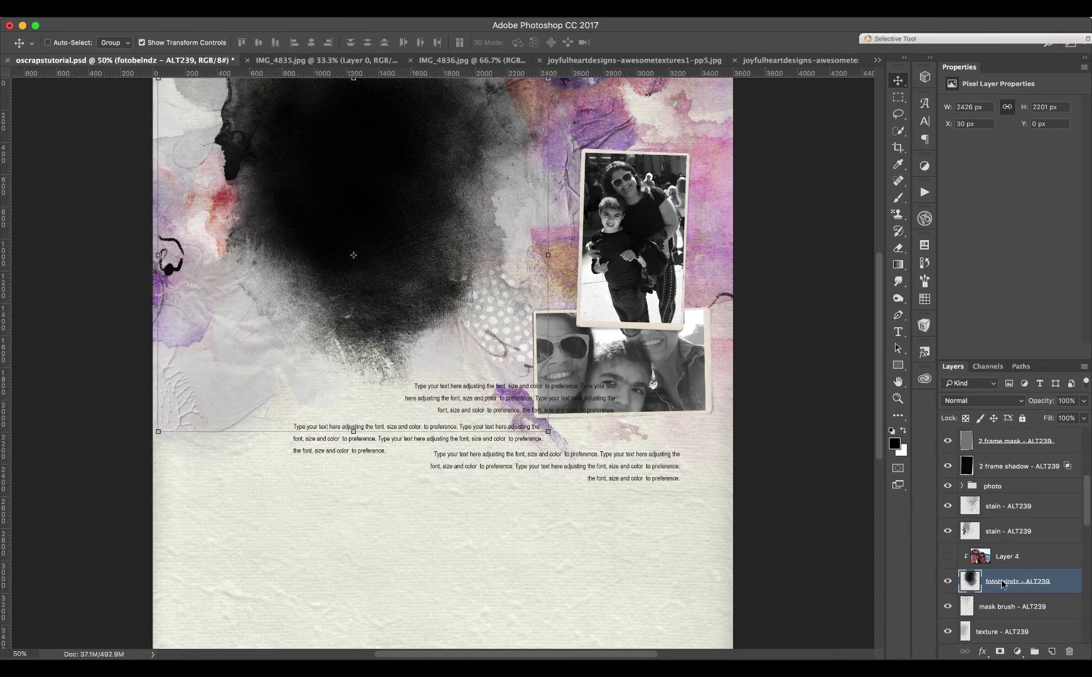
click(899, 115)
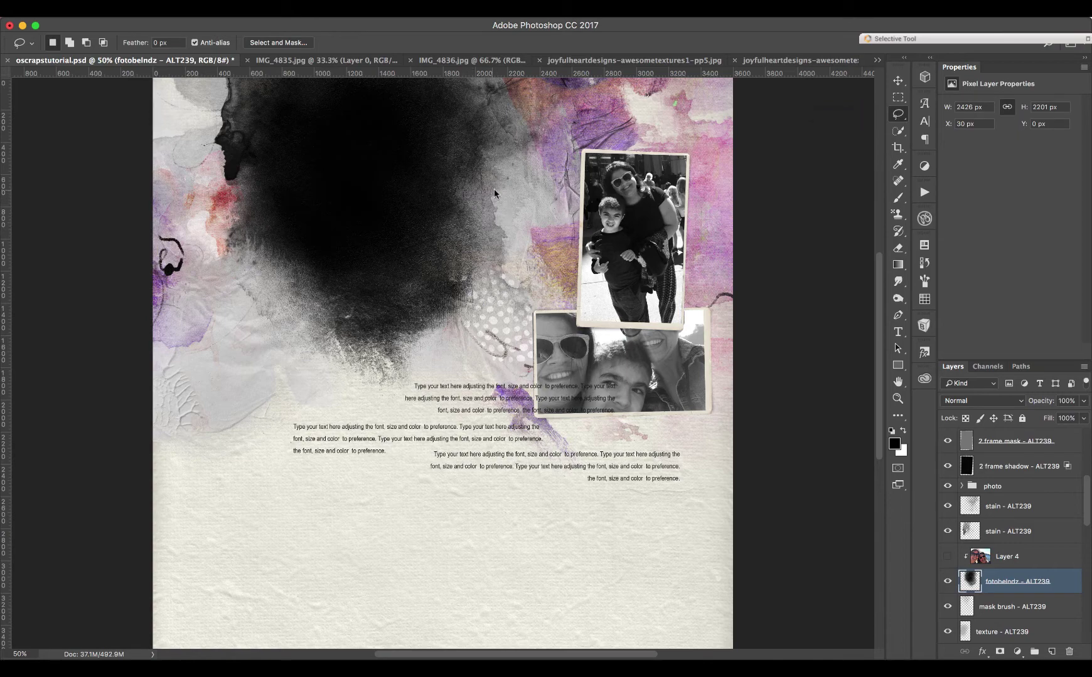
mouse_move(475, 199)
mouse_down()
mouse_move(355, 255)
mouse_move(311, 303)
mouse_up()
drag(471, 193, 475, 196)
key(super+j)
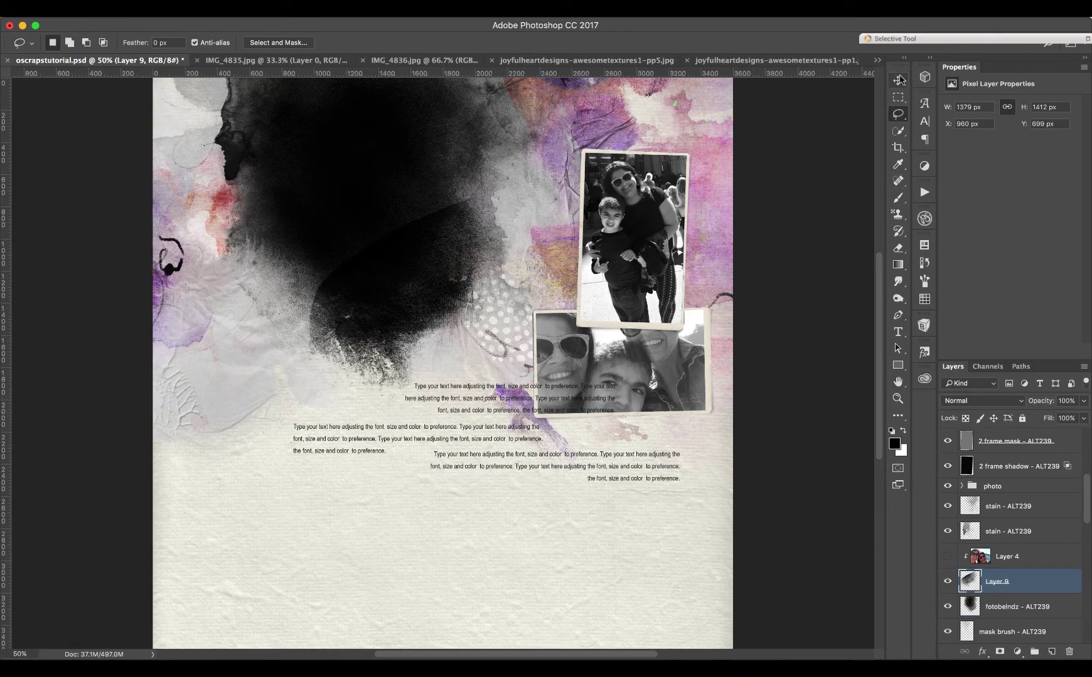
Move the copied mask piece toward the mask's right edge, to about X 1500 px, Y 691 px, to extend the blend
click(898, 82)
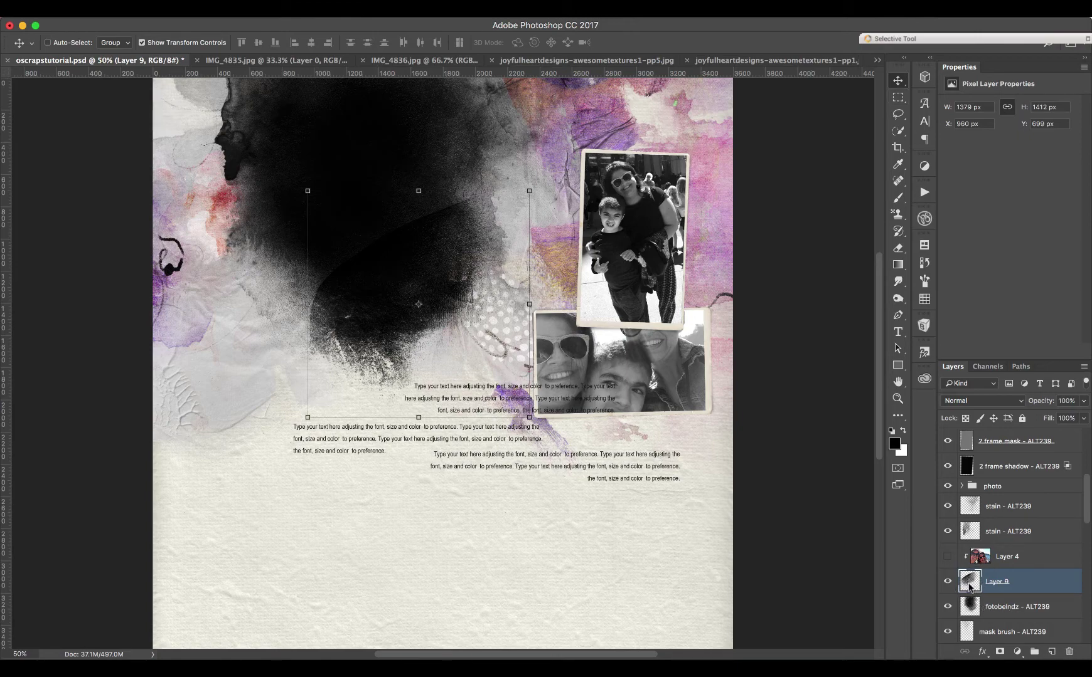
click(948, 606)
click(948, 606)
drag(405, 290, 478, 287)
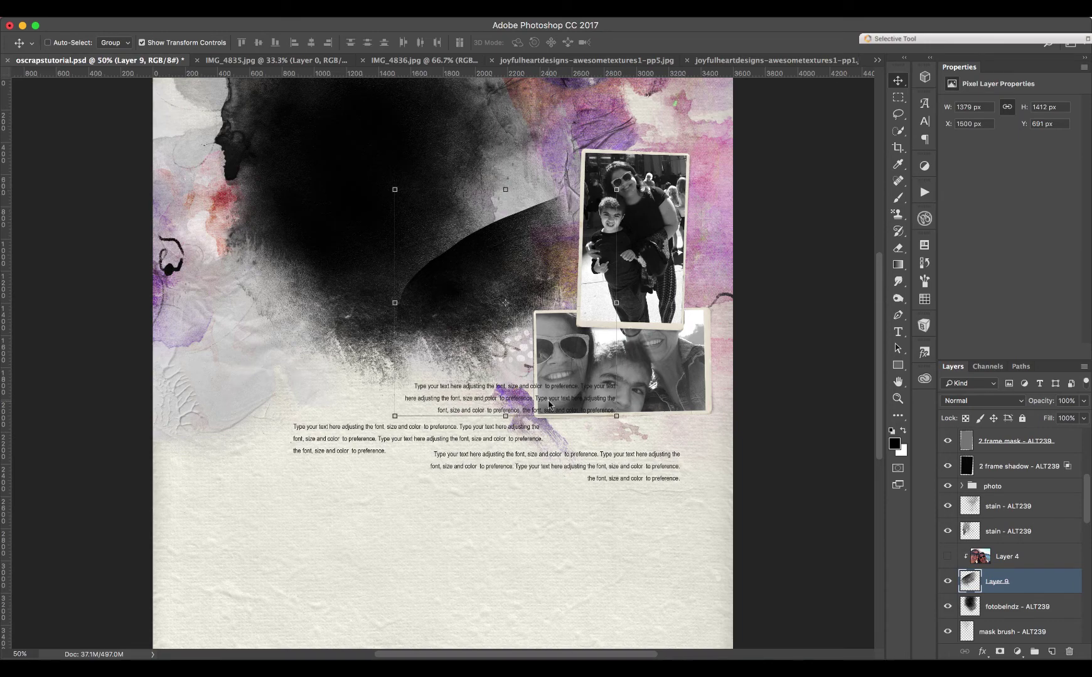
Warp the Layer 9 mask piece by pulling its upper-right corner inward, ending at about 1211 × 1585 px
key(super+t)
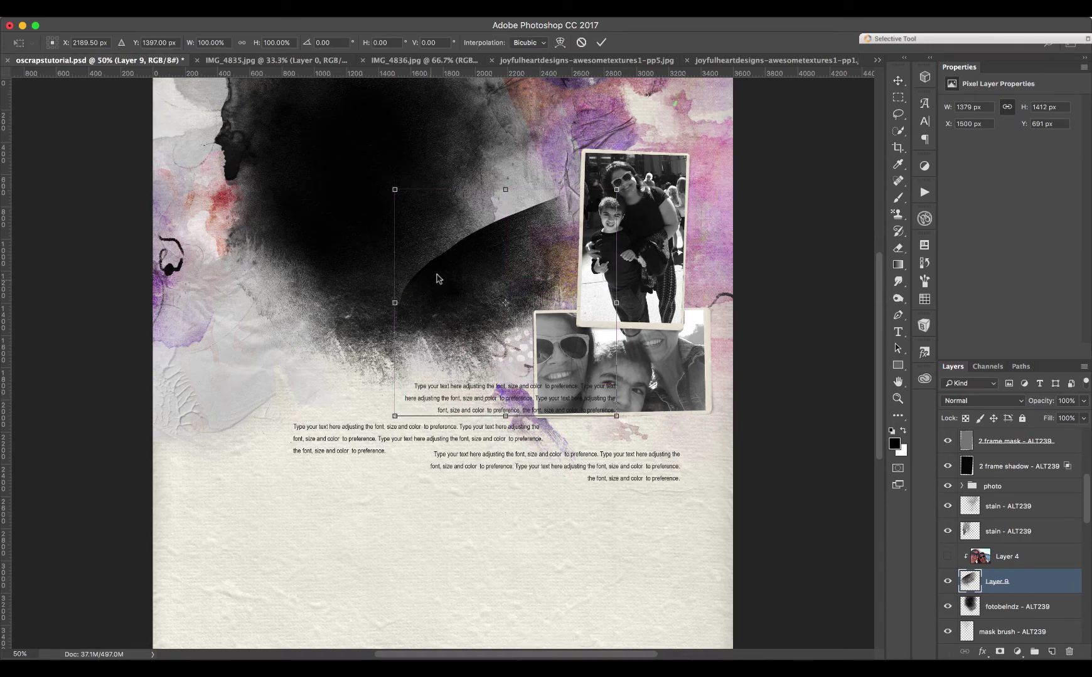
right_click(465, 265)
click(497, 342)
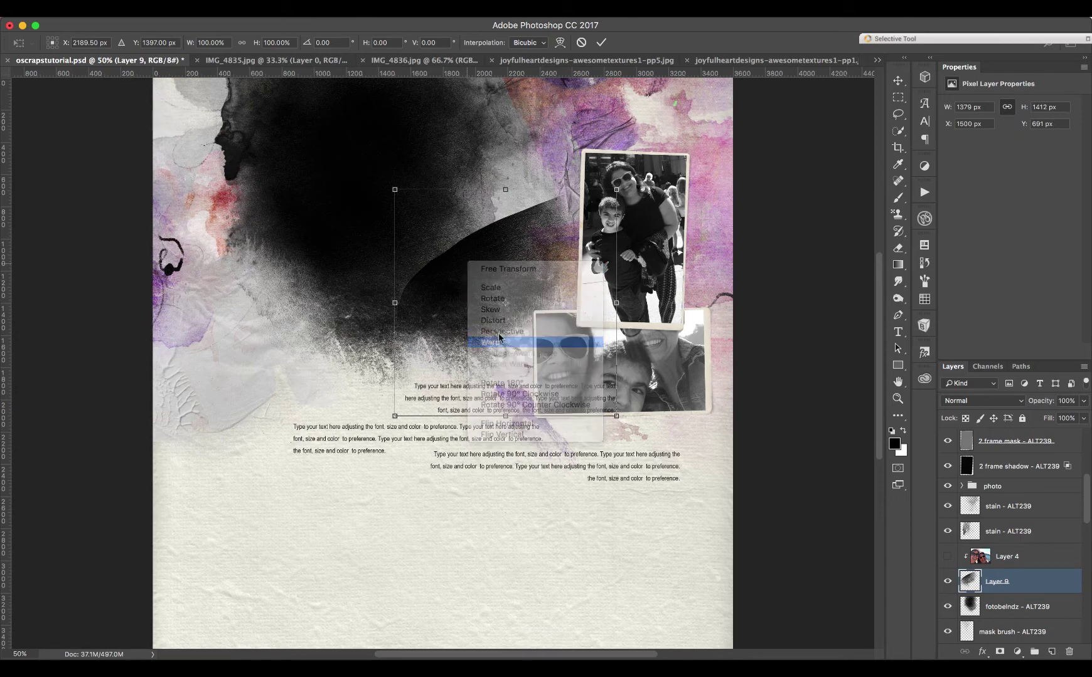
drag(618, 191, 548, 164)
drag(472, 191, 413, 187)
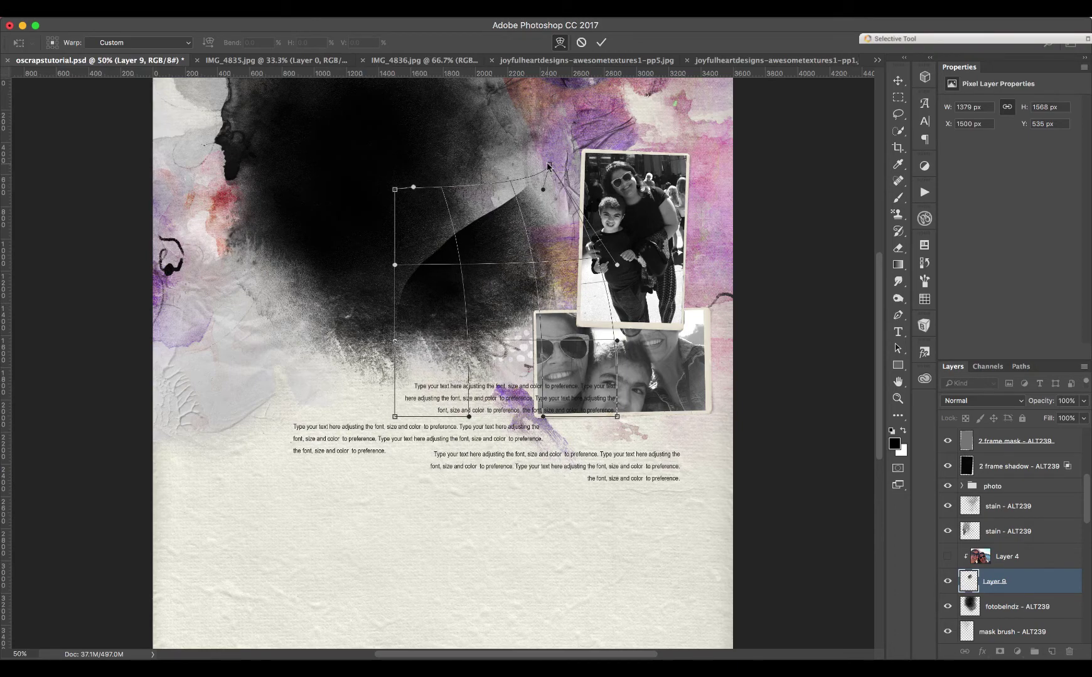
drag(549, 164, 433, 157)
mouse_move(474, 223)
mouse_down()
mouse_move(464, 201)
mouse_move(478, 205)
mouse_move(474, 227)
mouse_move(487, 220)
mouse_up()
click(600, 44)
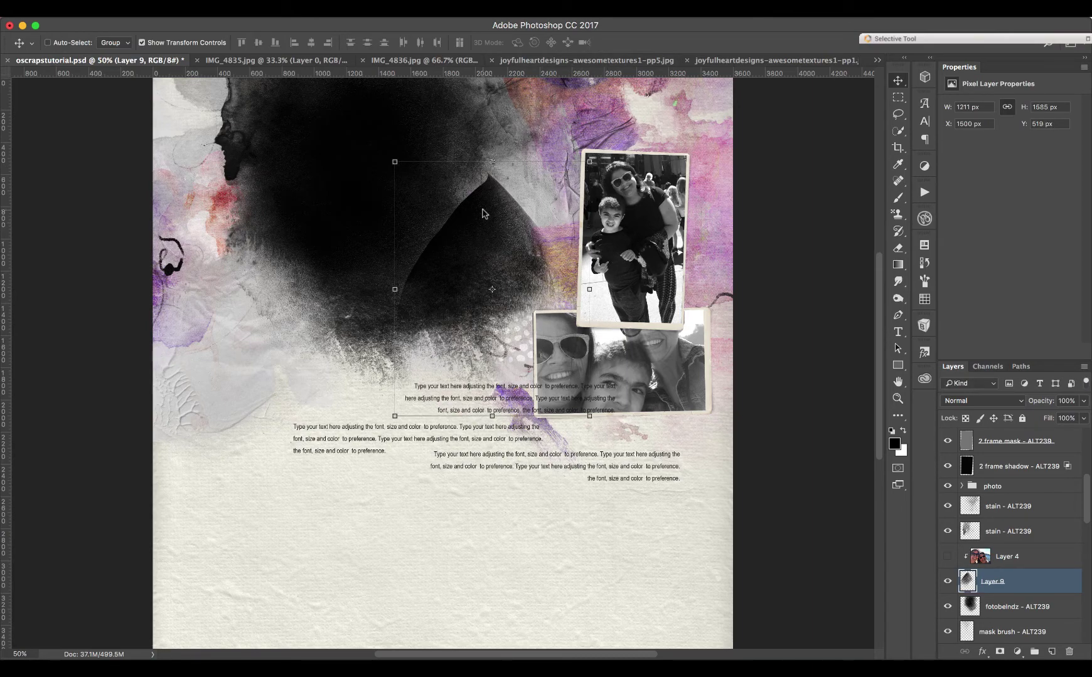
Duplicate Layer 9, rotate the copy about -117.4° and place it over the mask's upper-right edge
key(super)
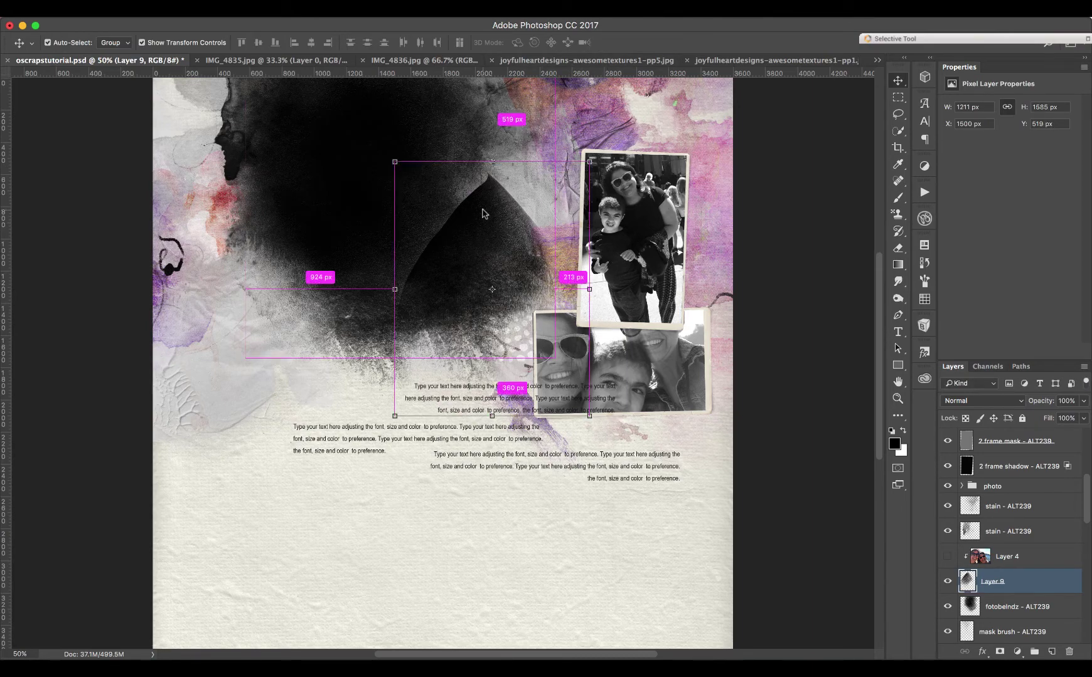
key(super+j)
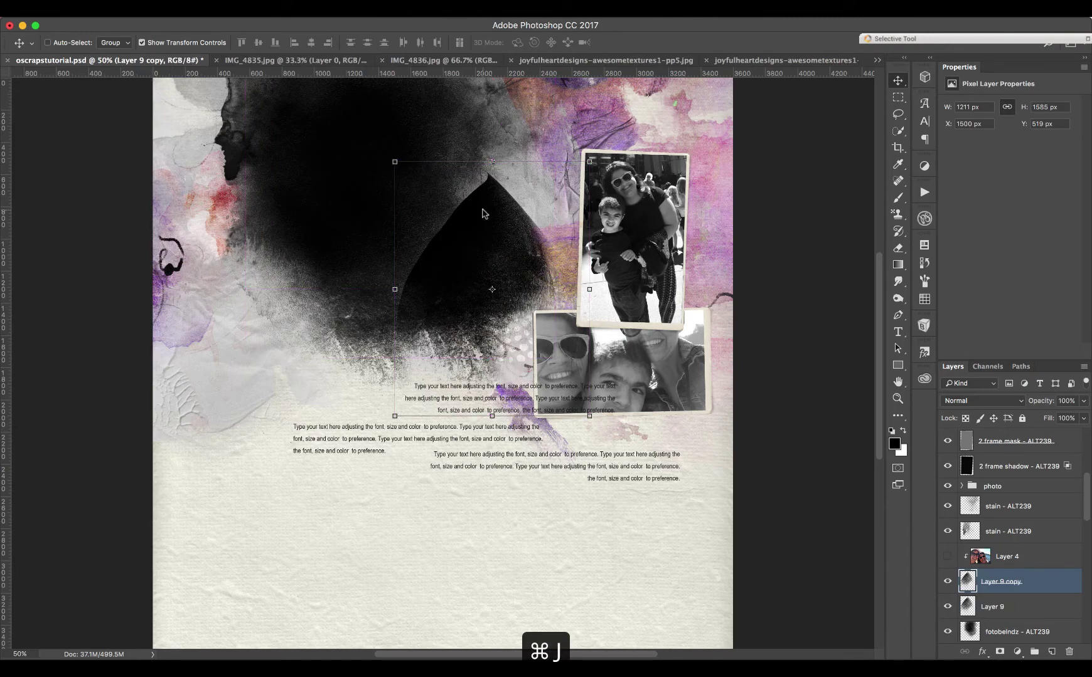
drag(386, 156, 519, 370)
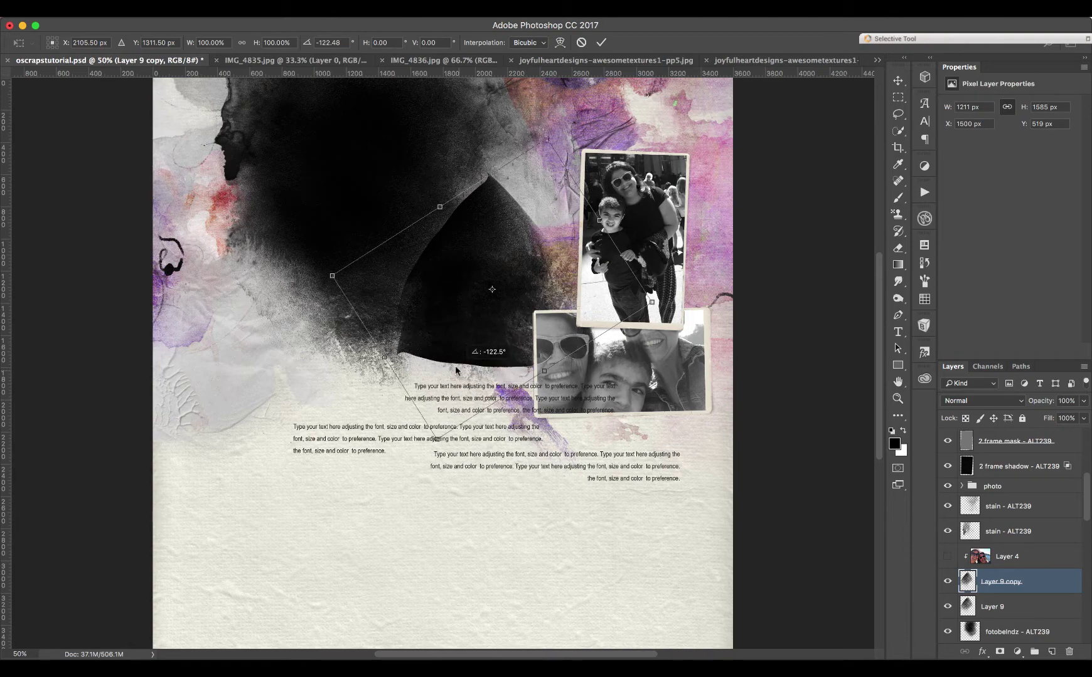
drag(479, 318, 455, 217)
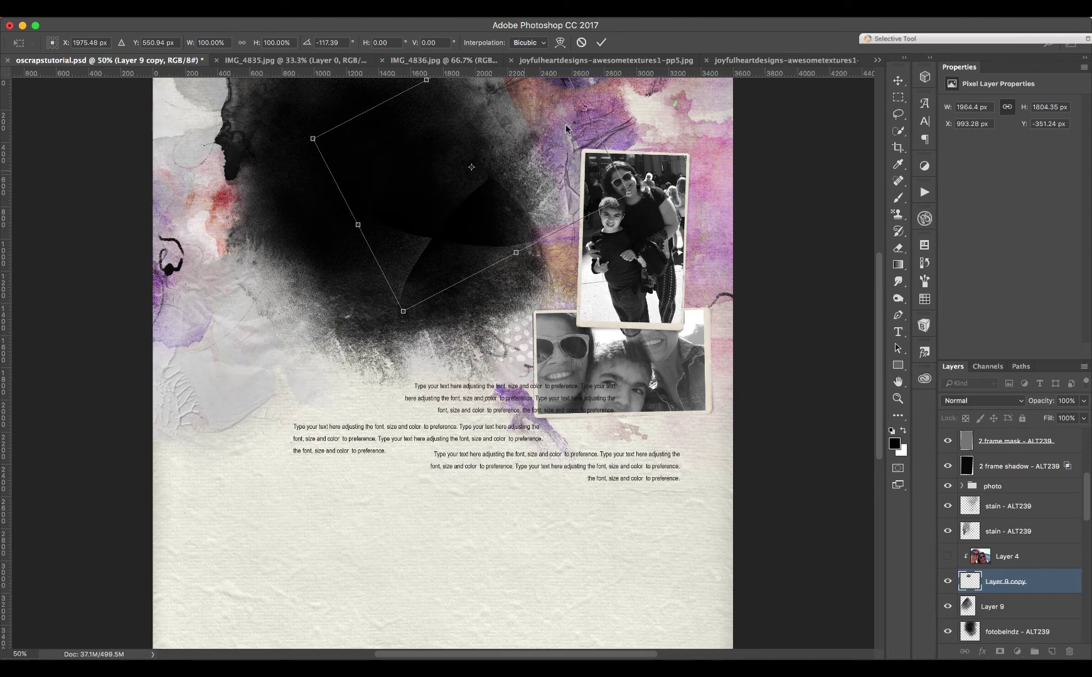
click(600, 42)
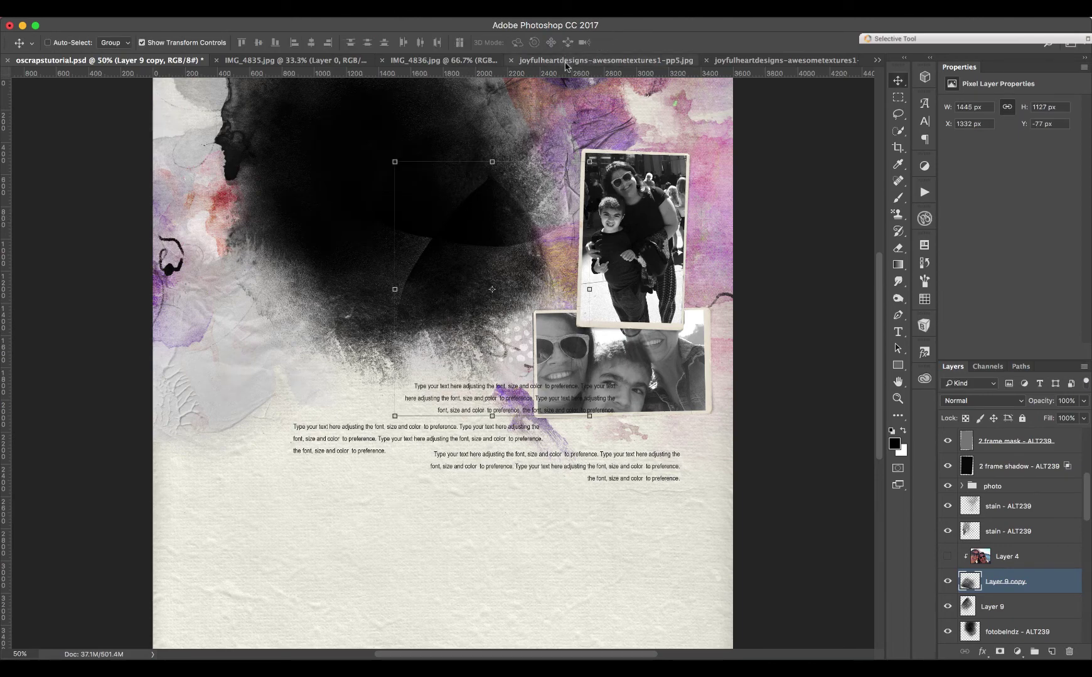
Rotate Layer 9 copy further clockwise and reposition it at about X 1421 px, Y 6 px along the mask's right side
drag(459, 220, 467, 214)
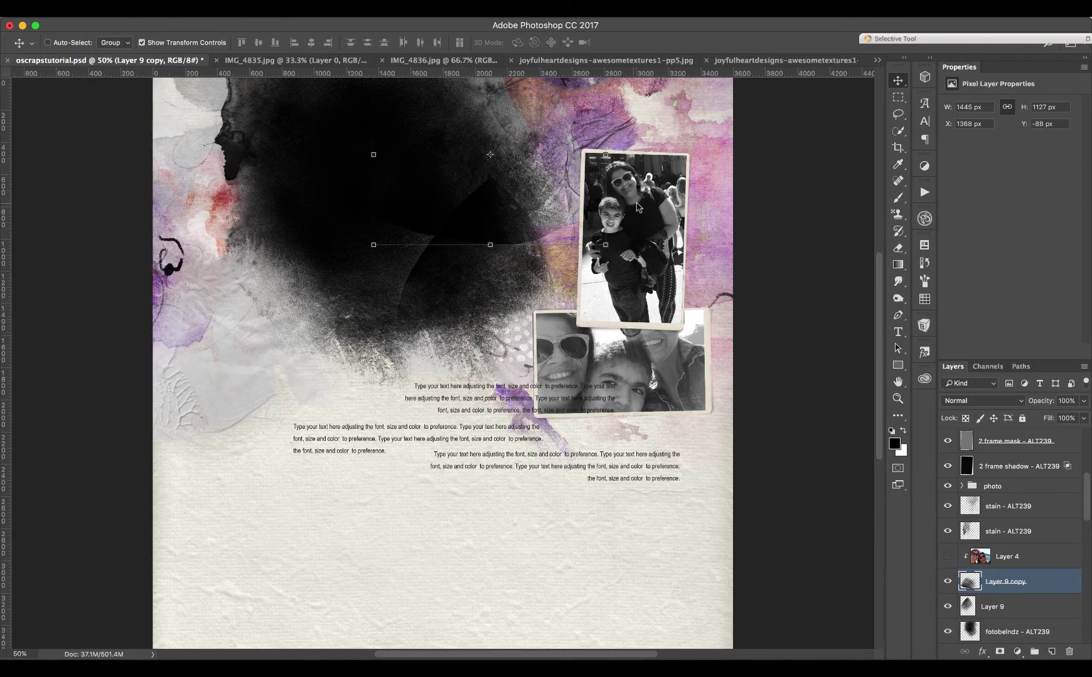
drag(619, 251, 586, 285)
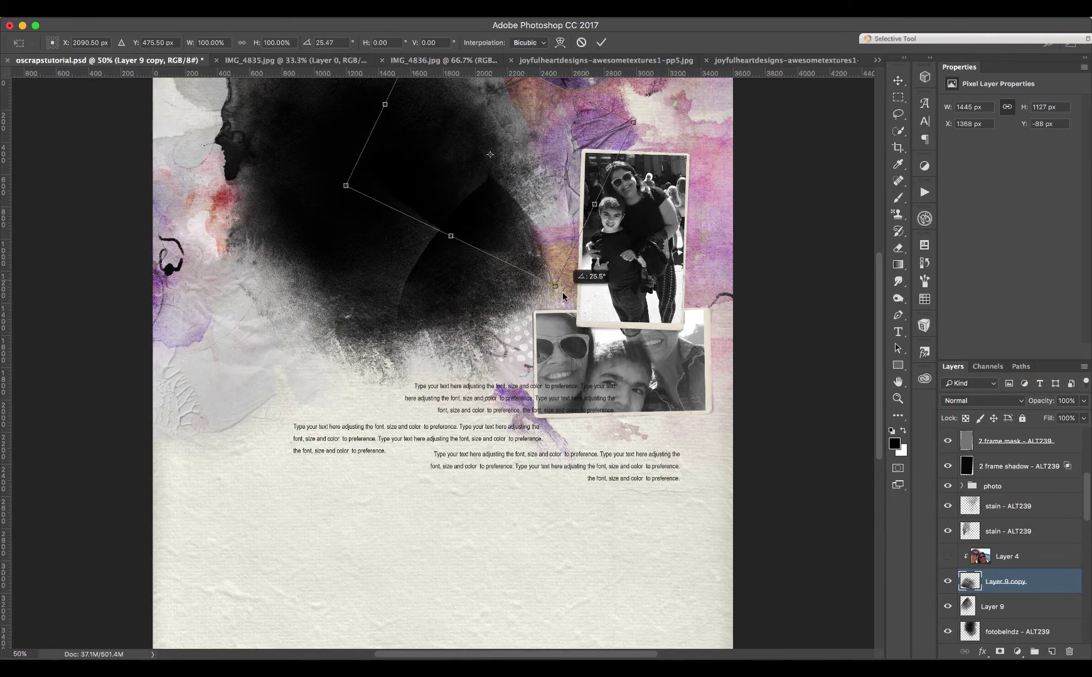
drag(517, 256, 473, 230)
click(601, 42)
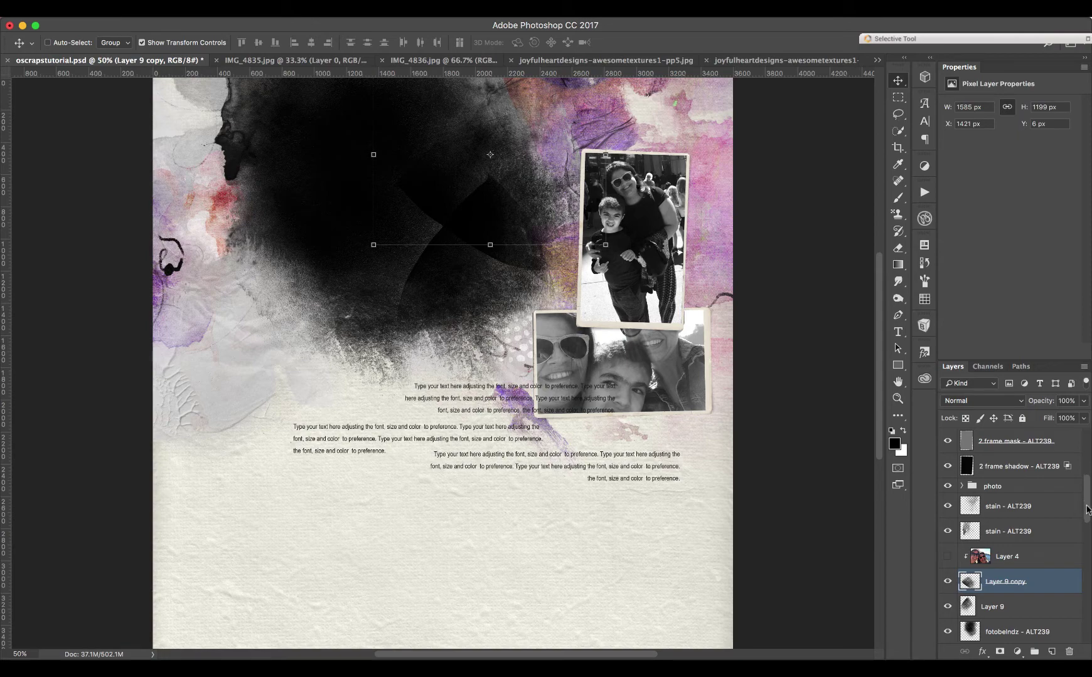
drag(1088, 509, 1088, 512)
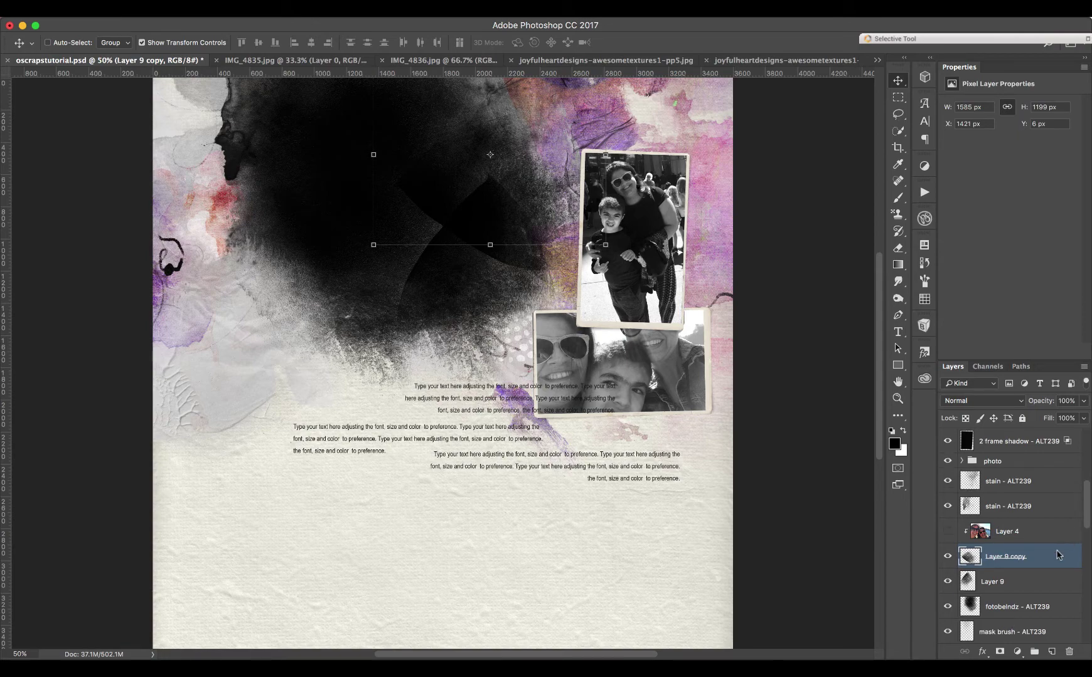
shift+click(997, 613)
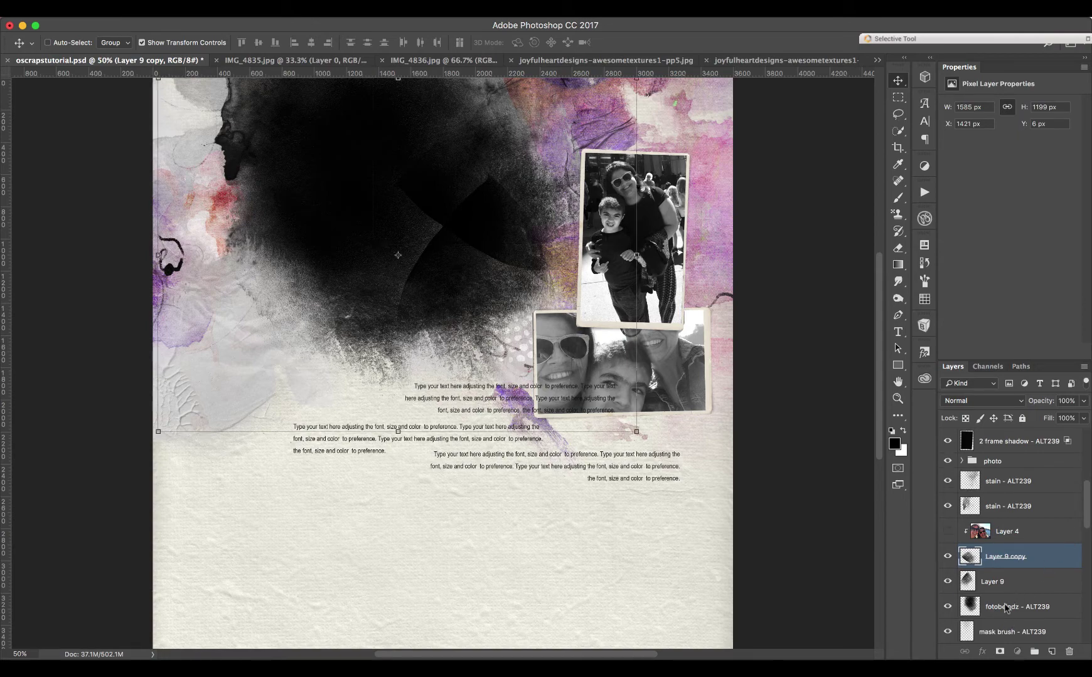
right_click(993, 571)
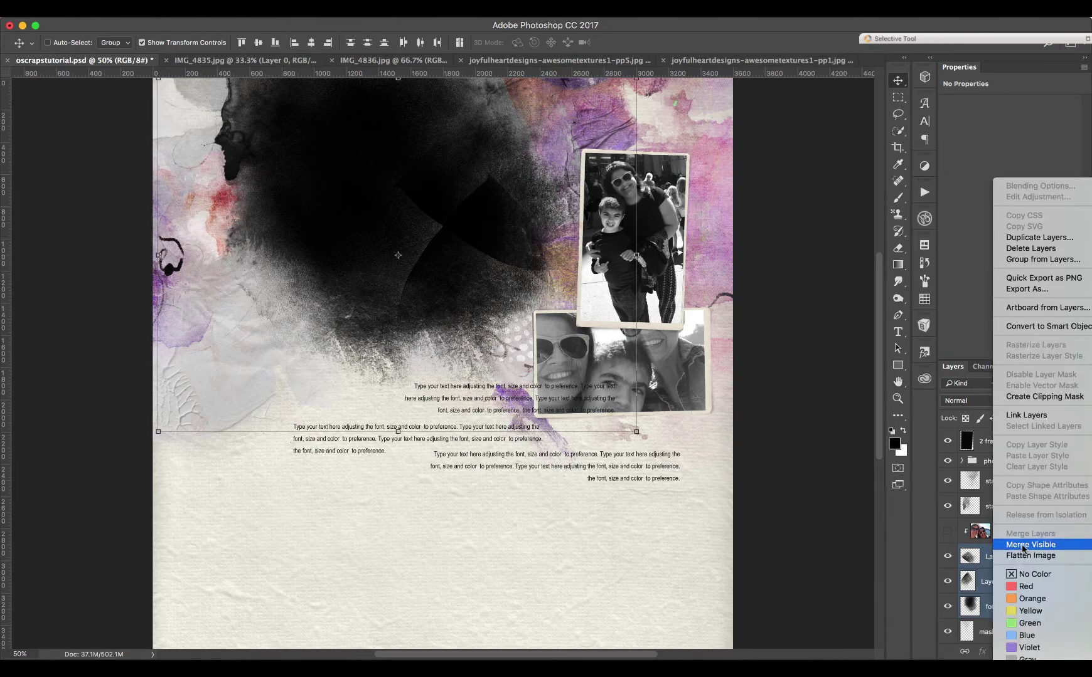
click(983, 575)
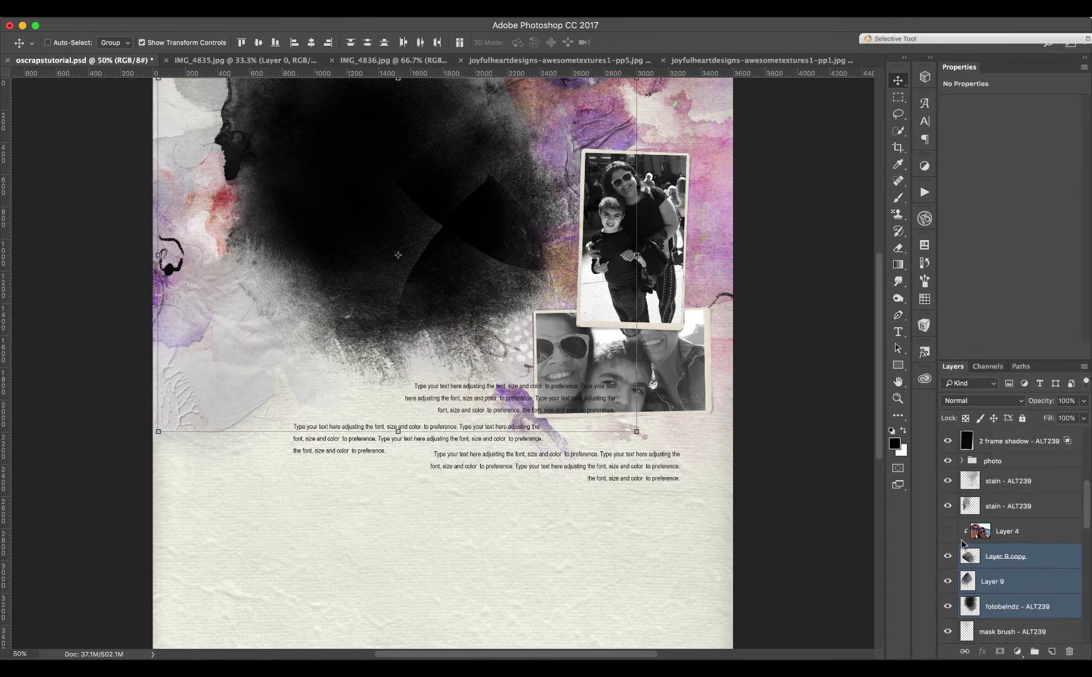
Release Layer 4 from its clipping mask and merge Layer 9 copy, Layer 9 and fotobelndz - ALT239 into one layer
alt+click(977, 542)
click(1007, 560)
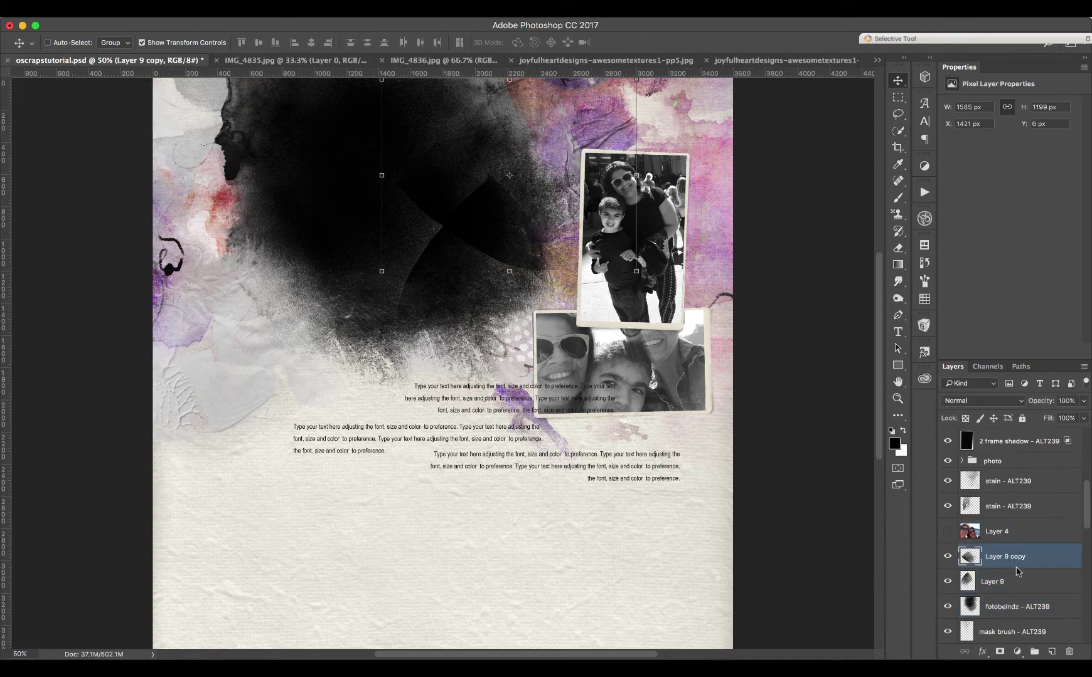
click(1003, 606)
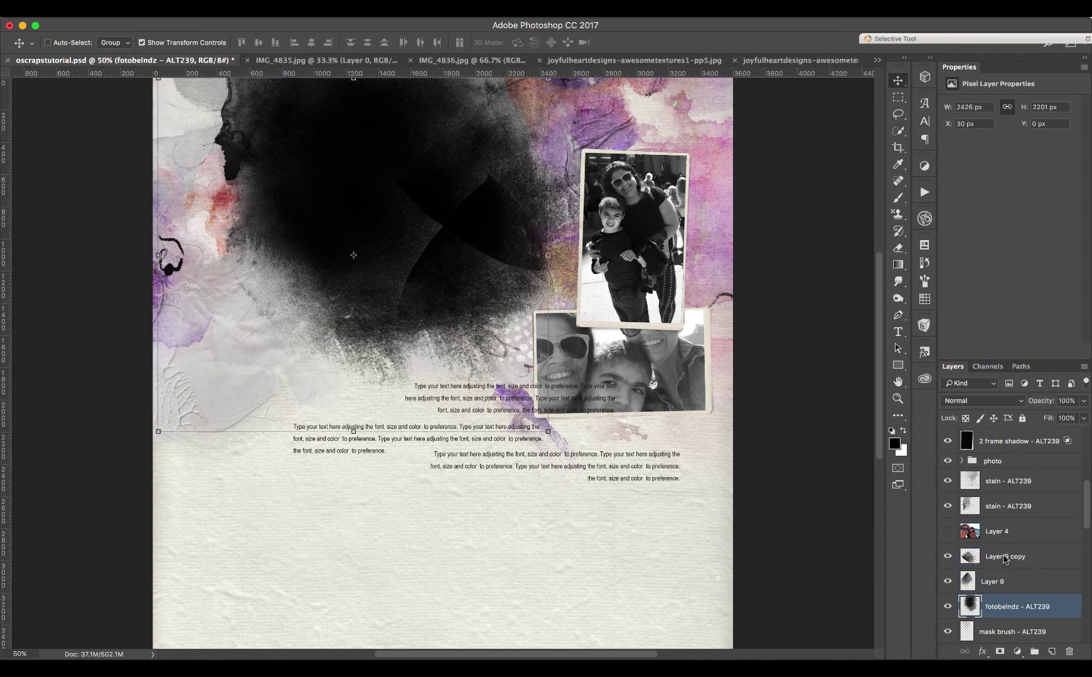
shift+click(998, 566)
right_click(996, 566)
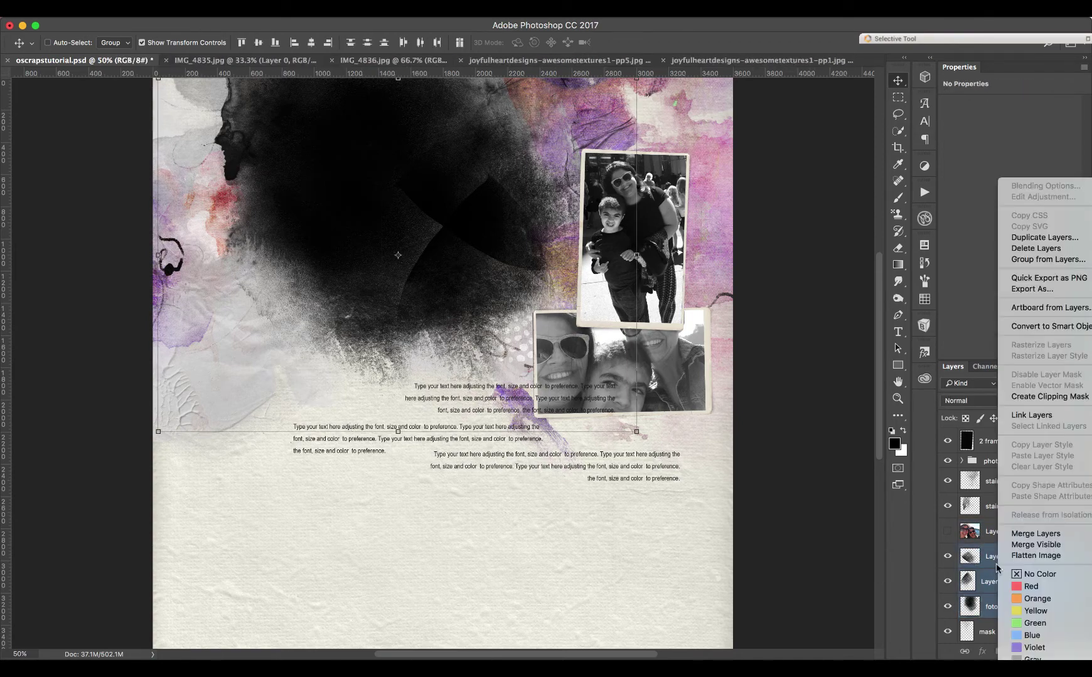
click(1036, 534)
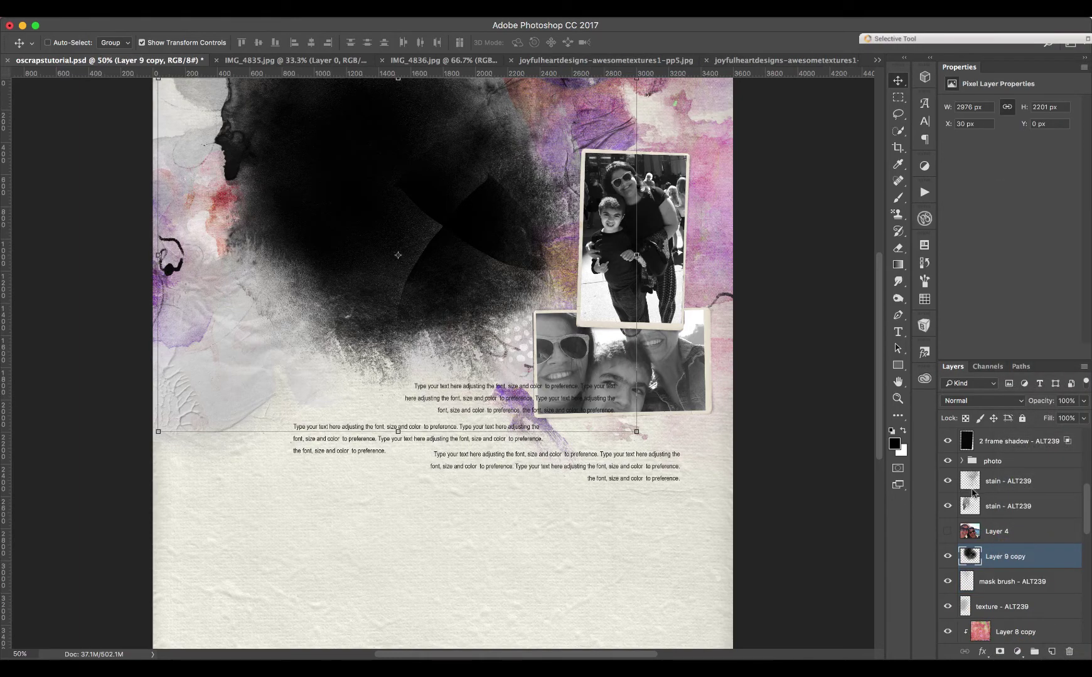
Make the Layer 4 photo visible and clip it to the merged Layer 9 copy mask
click(948, 531)
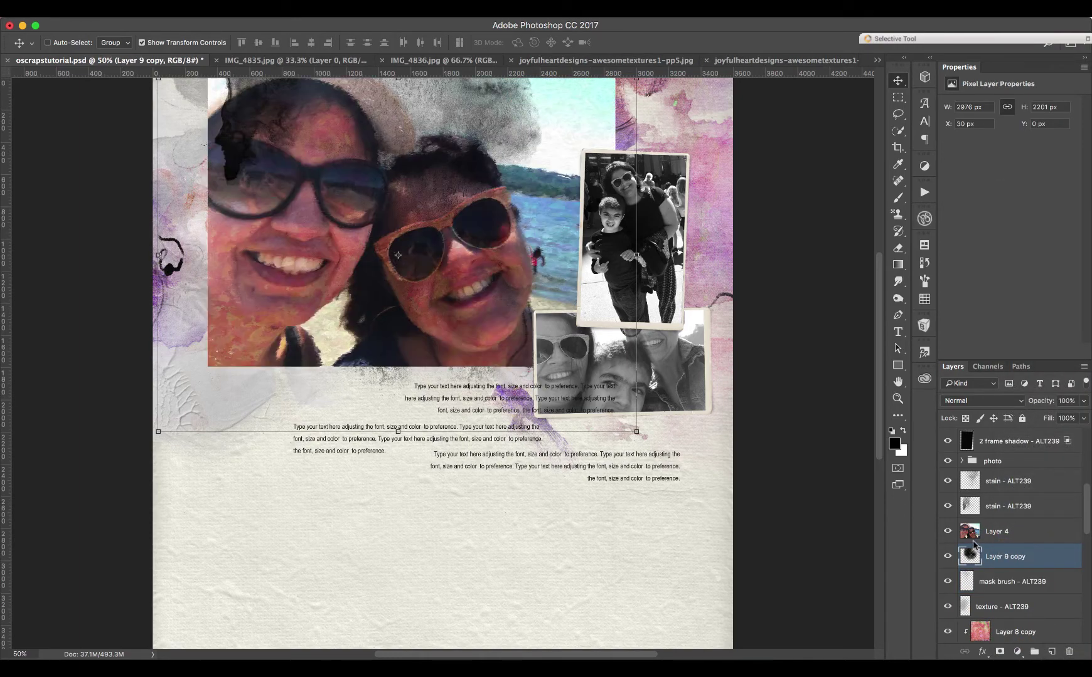
alt+click(976, 543)
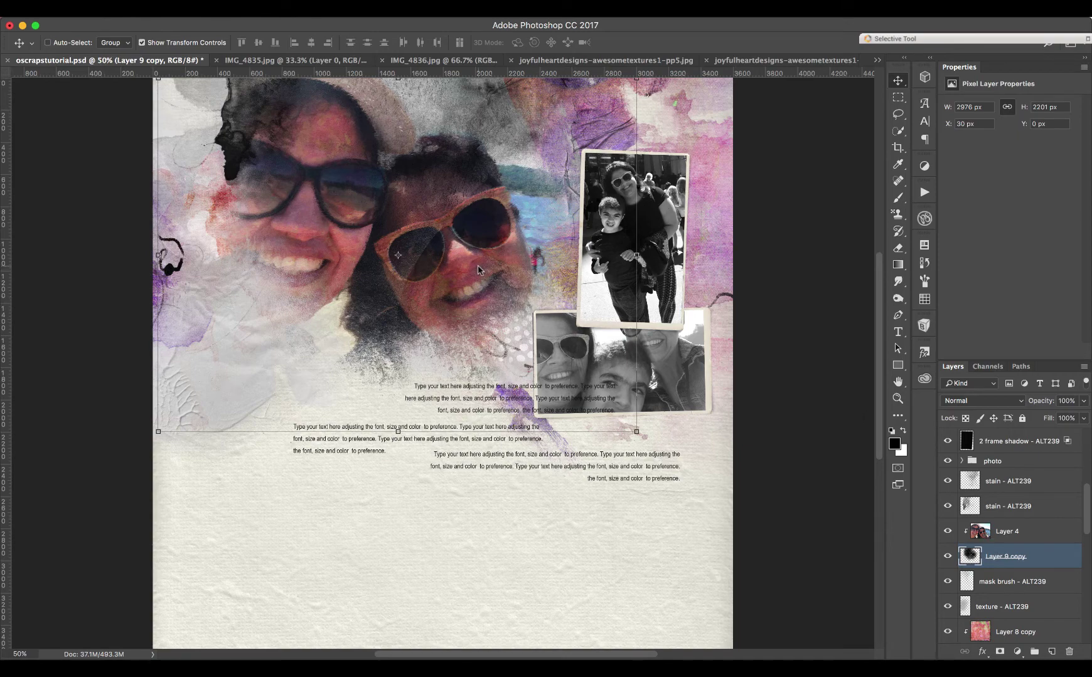
Nudge the Layer 9 copy mask right and down to X 40 px, Y 9 px
key(Right)
key(Right)
key(Right)
key(Right)
key(Right)
key(Right)
key(Right)
key(Right)
key(Right)
key(Right)
key(Right)
key(Right)
key(Right)
key(Right)
key(Right)
key(Right)
key(Right)
key(Right)
key(Right)
key(Right)
key(Down)
key(Down)
key(Down)
key(Down)
key(Down)
key(Down)
key(Down)
key(Down)
key(Down)
key(Down)
key(Down)
key(Down)
key(Down)
key(Down)
key(Down)
key(Down)
key(Down)
key(Down)
key(Down)
key(Down)
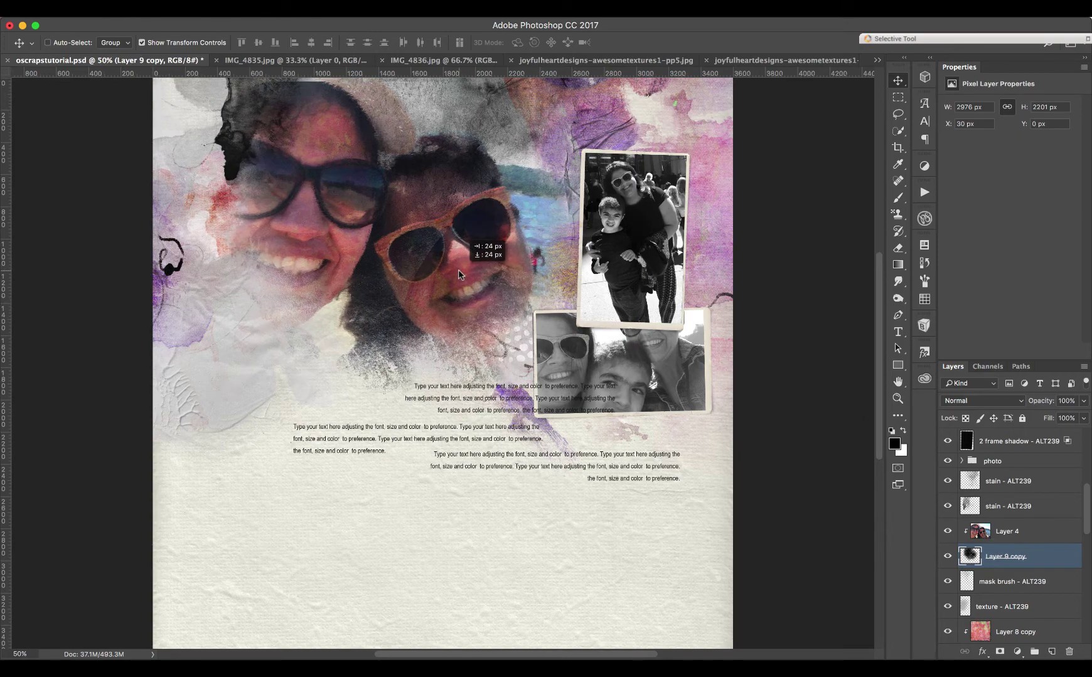
key(Right)
key(Right)
key(Right)
key(Right)
key(Right)
key(Right)
key(Right)
key(Right)
key(Right)
key(Right)
key(Down)
key(Down)
key(Down)
key(Down)
key(Down)
key(Down)
key(Down)
key(Down)
key(Down)
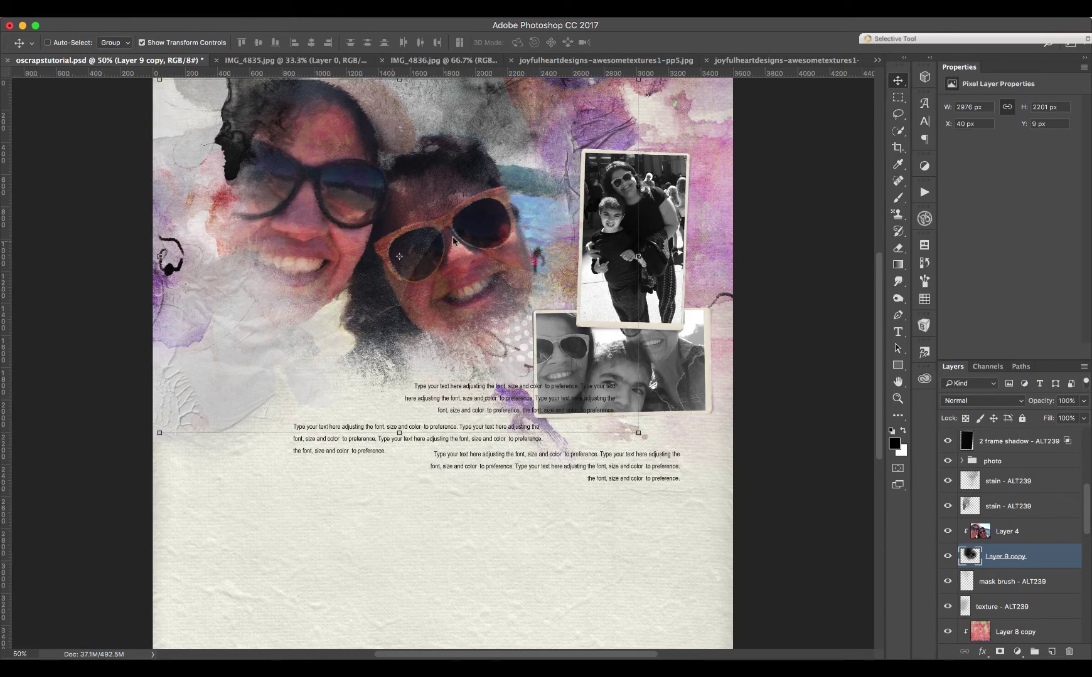
Dismiss the BrushBox synchronization notice and pick the NBK-Soft Round brush at 300 px
click(924, 325)
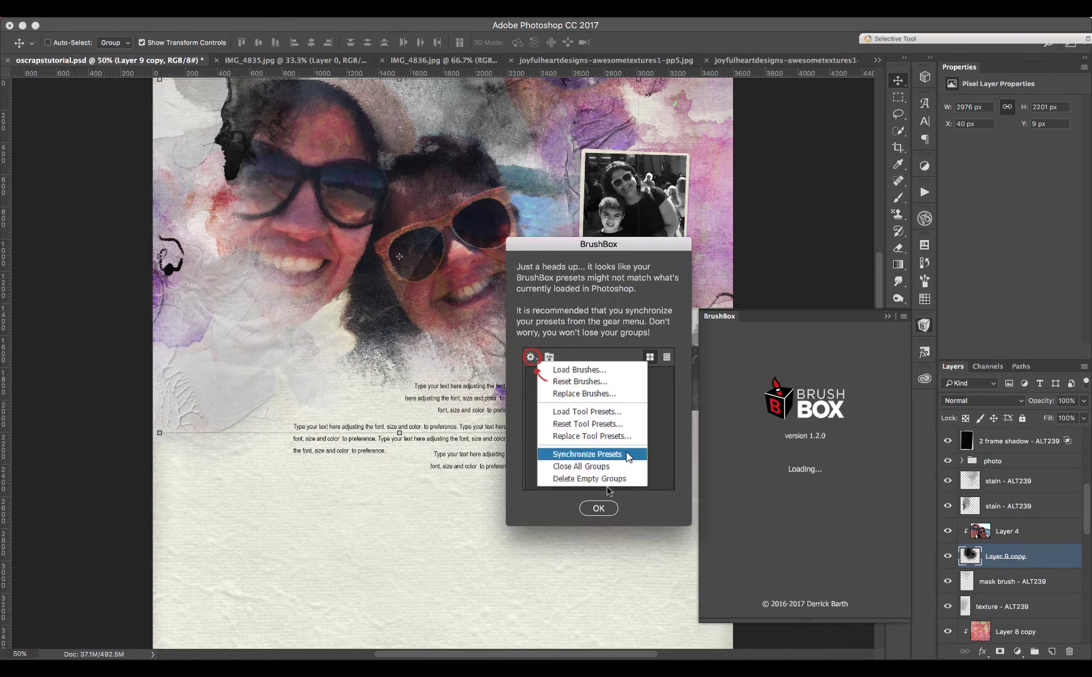
click(598, 510)
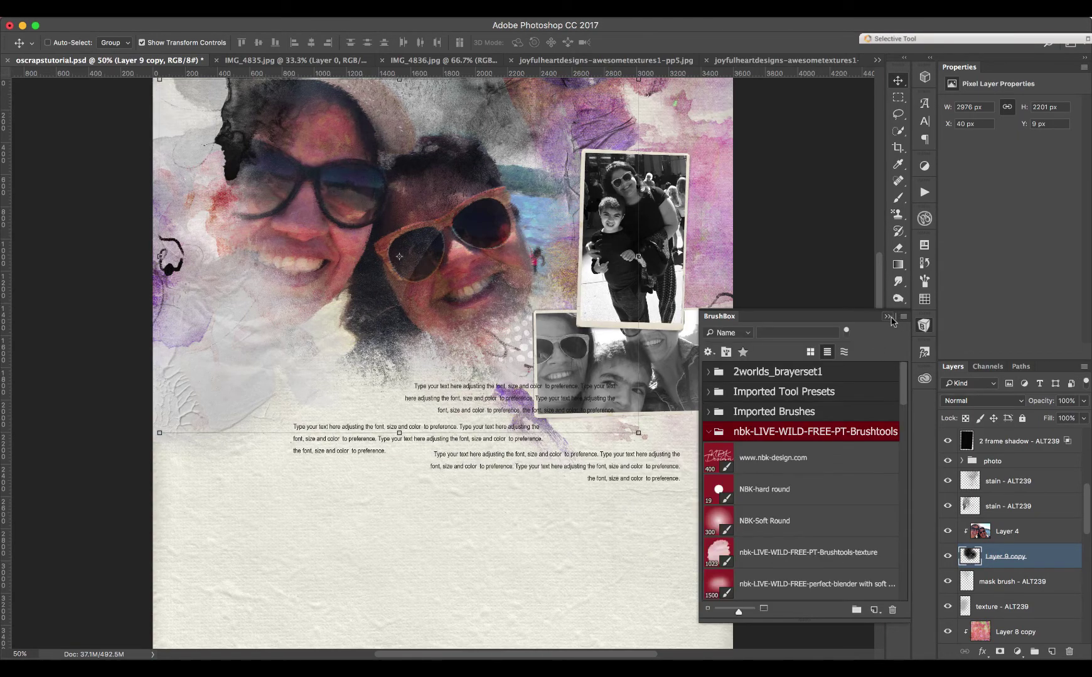
click(597, 520)
click(763, 510)
click(886, 316)
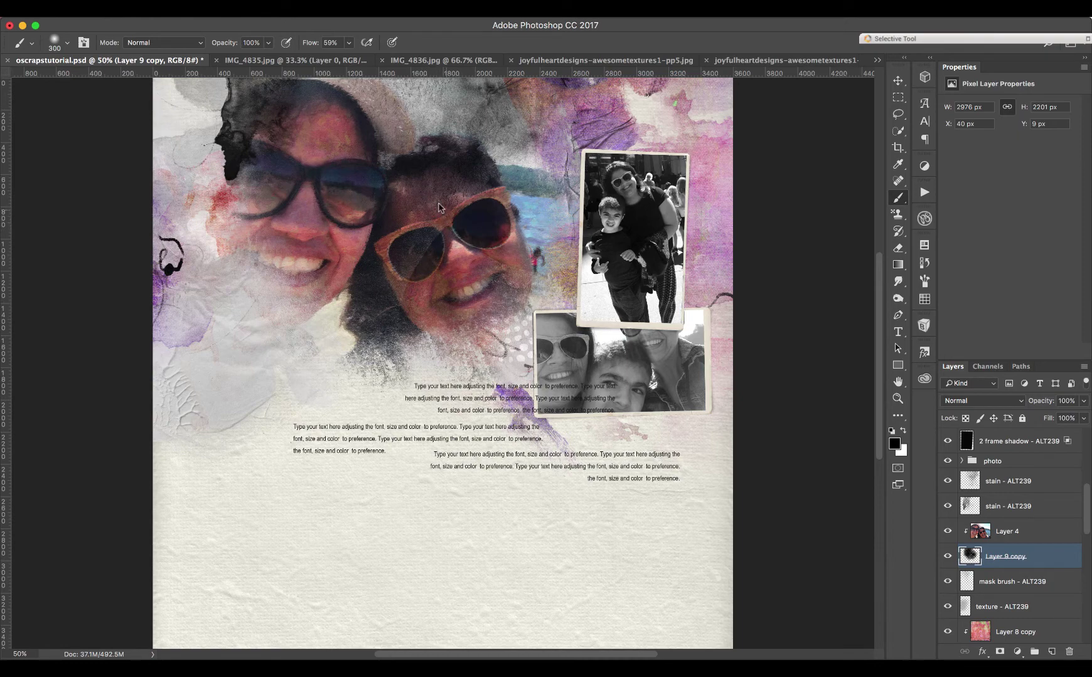
Set the soft round brush to 71% opacity and 100% flow, and turn off its Shape Dynamics
click(268, 43)
drag(270, 59, 251, 61)
click(348, 43)
drag(349, 57, 379, 62)
click(923, 279)
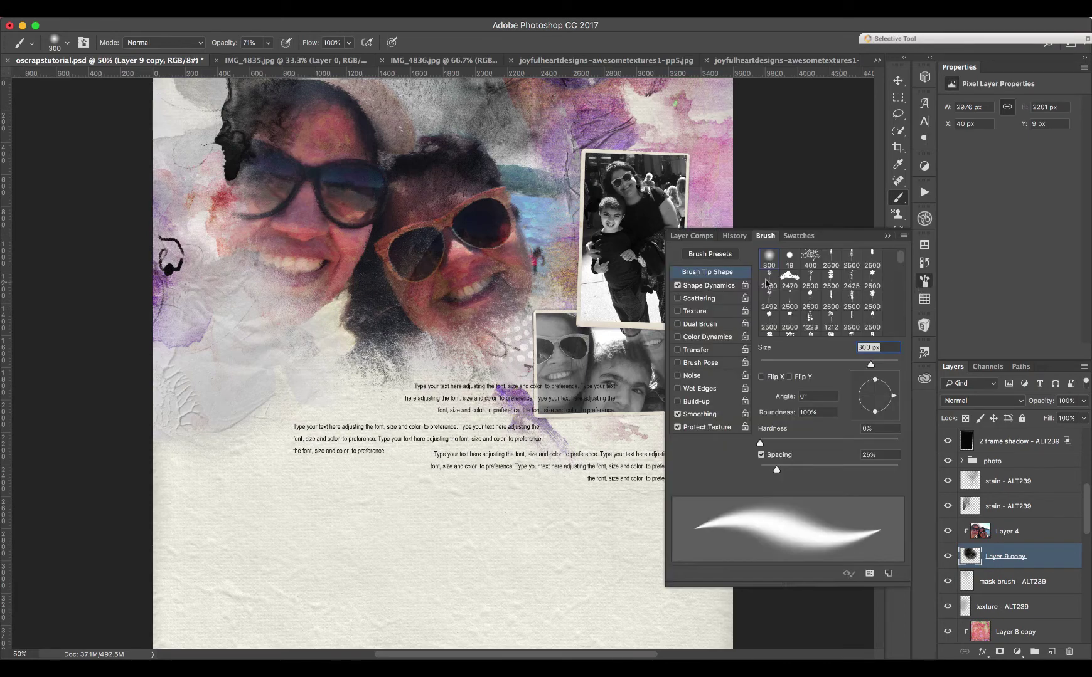
click(677, 286)
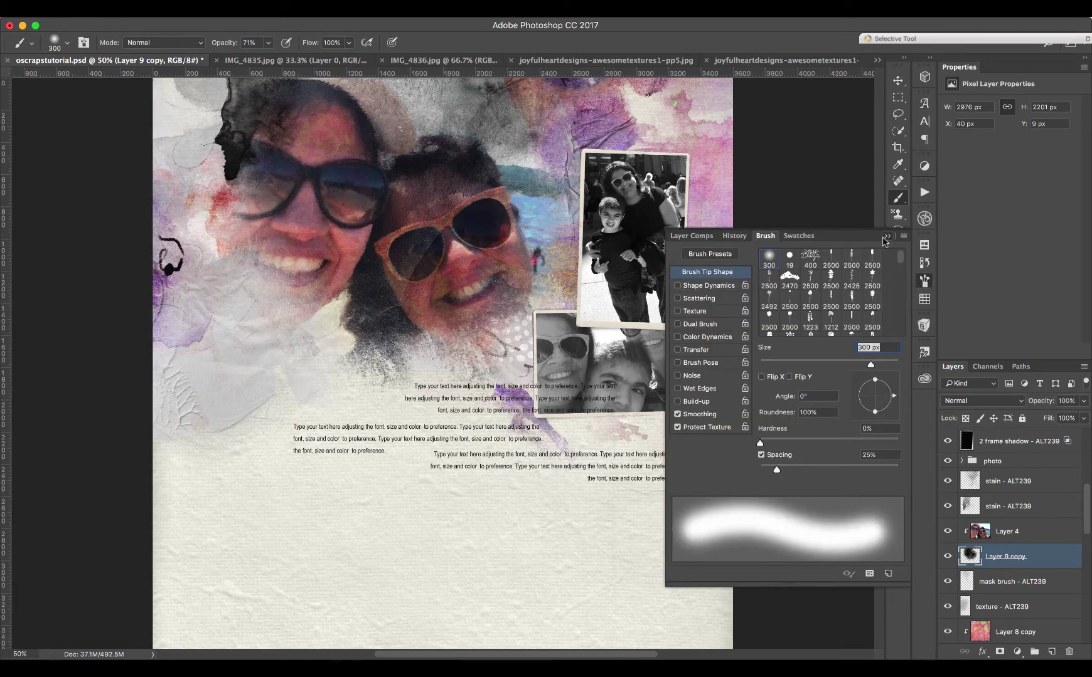
click(886, 237)
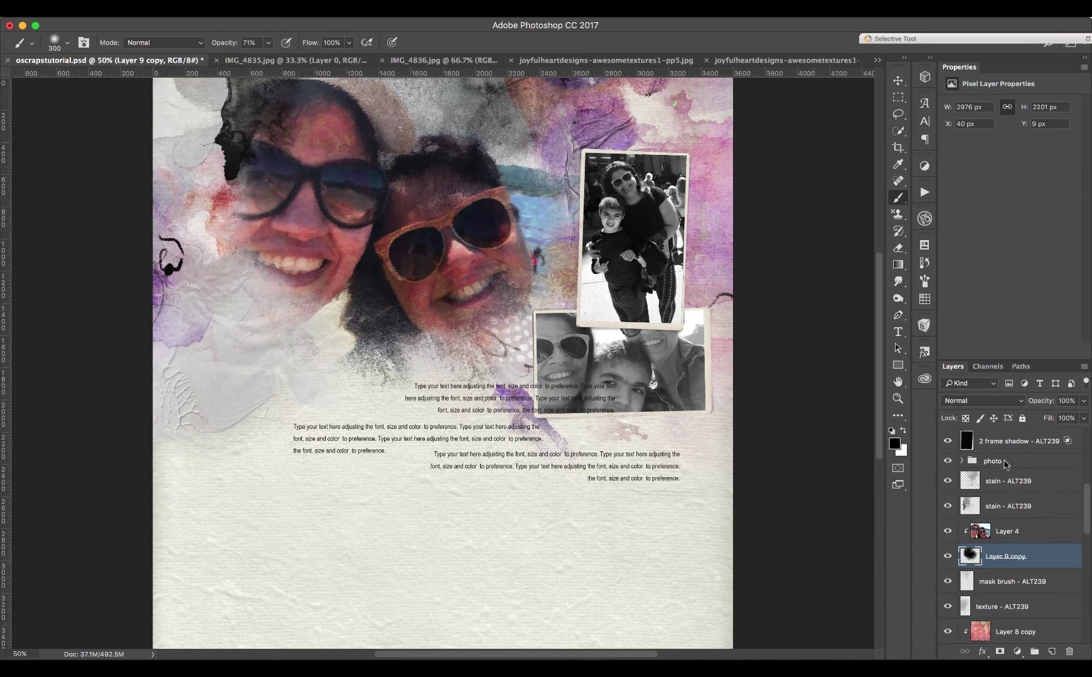
Move the photo group with the lower framed picture left and slightly up, to about X 2679 px, Y 1729 px
click(988, 458)
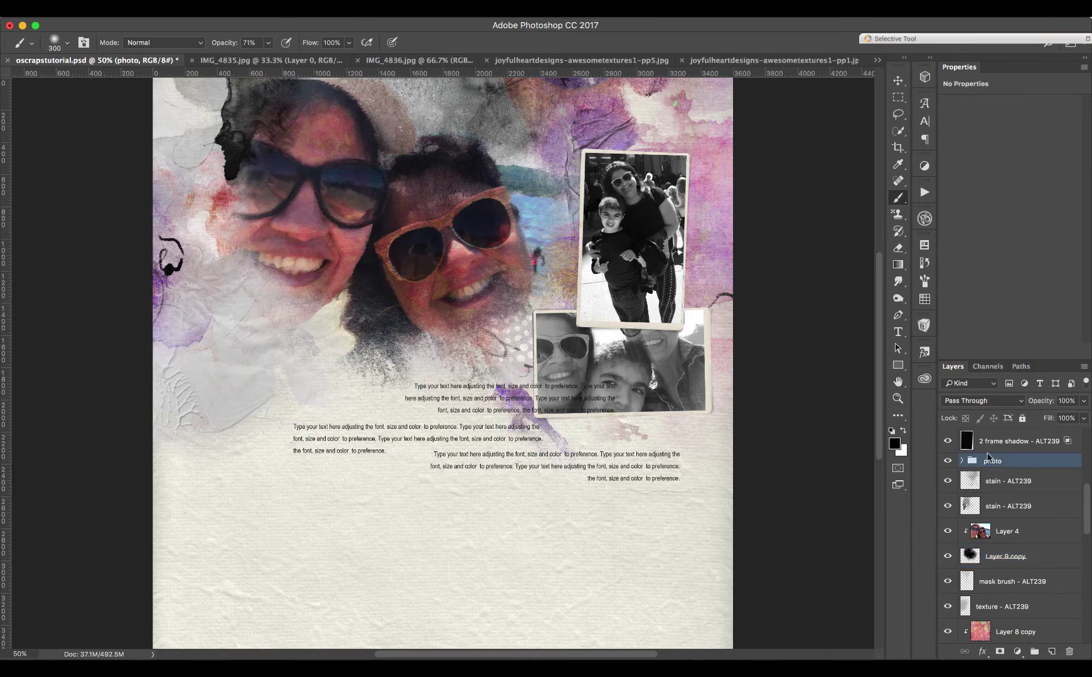
click(898, 80)
drag(578, 361, 545, 382)
key(ctrl+t)
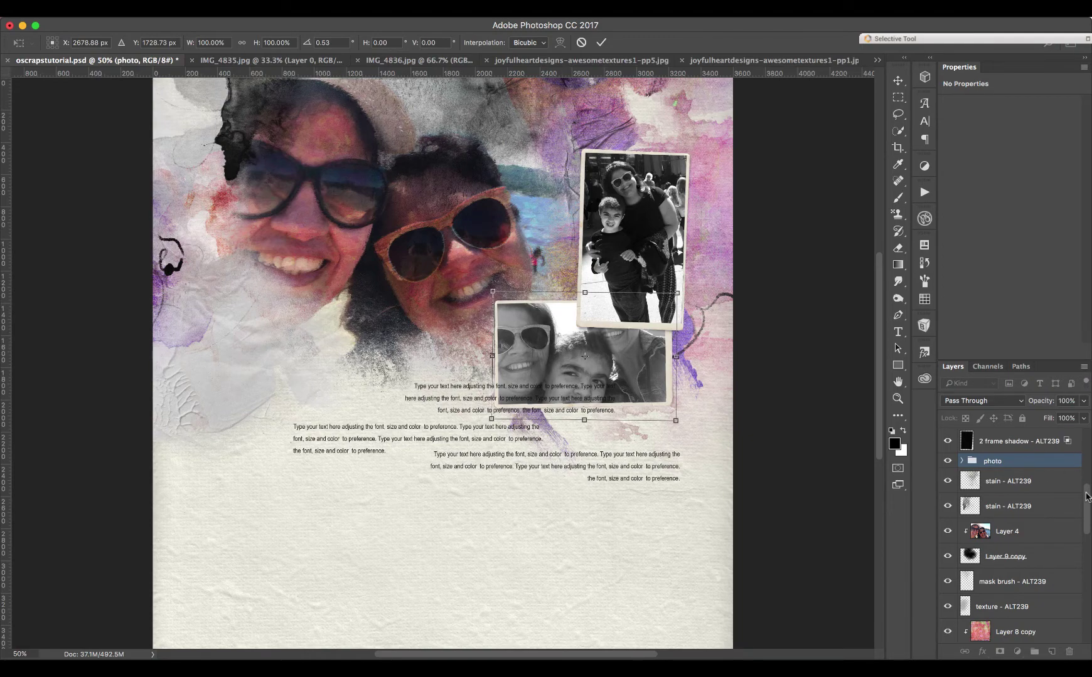
click(601, 42)
Group the upper framed photo's layers, from newframe copy down to 2 frame shadow - ALT239
scroll(1087, 500, up, 3)
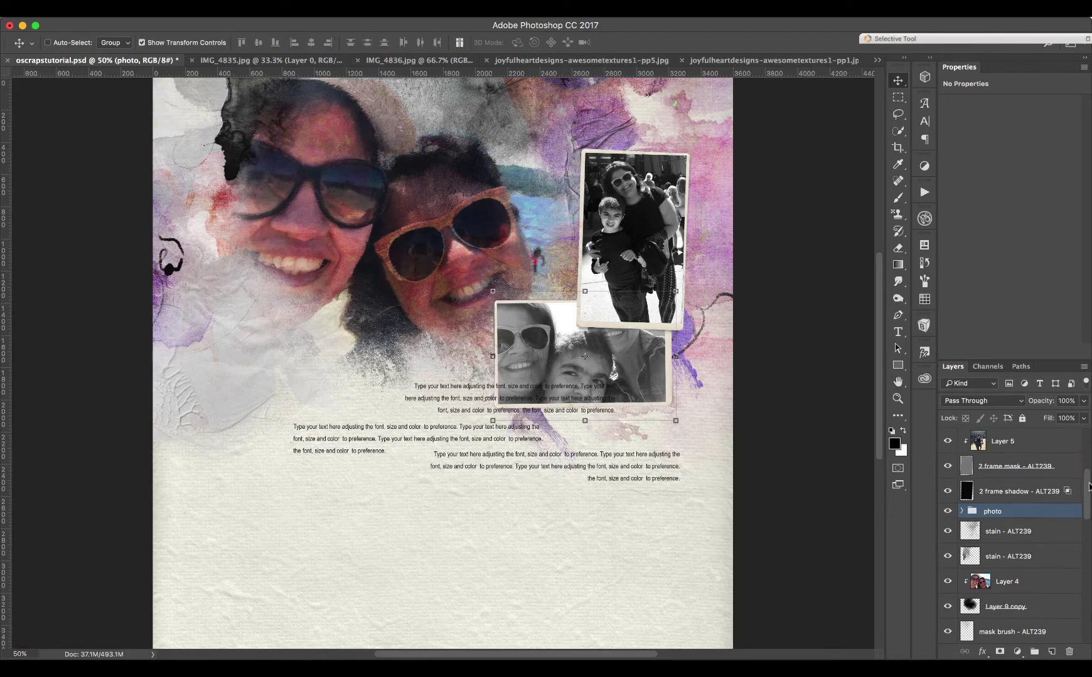
click(1030, 517)
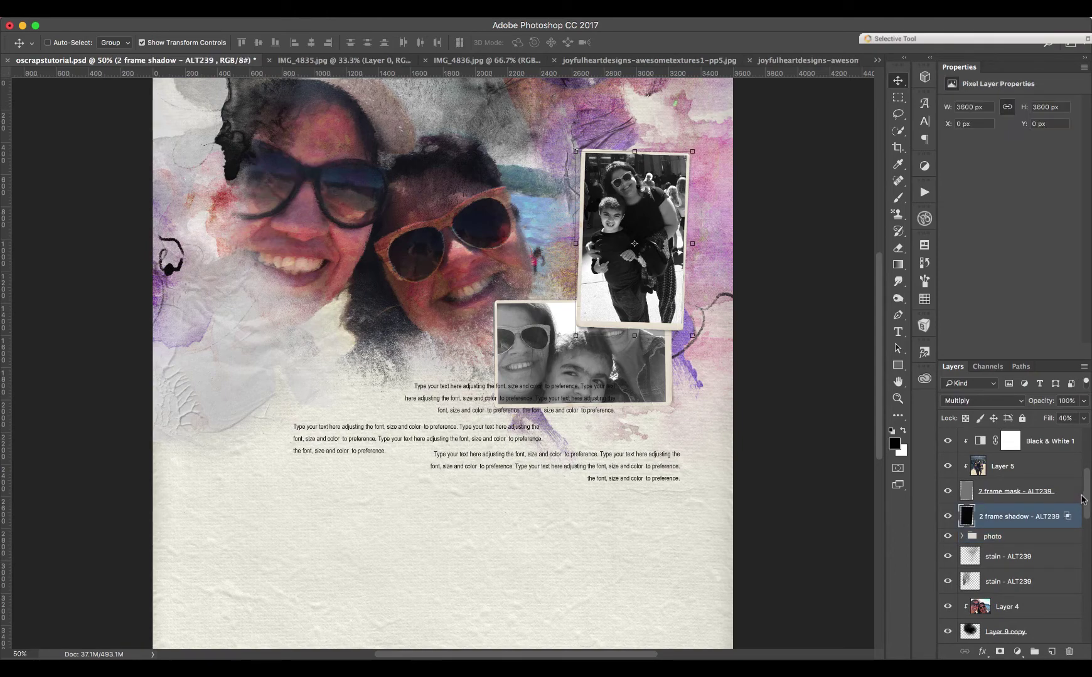
scroll(1087, 500, up, 2)
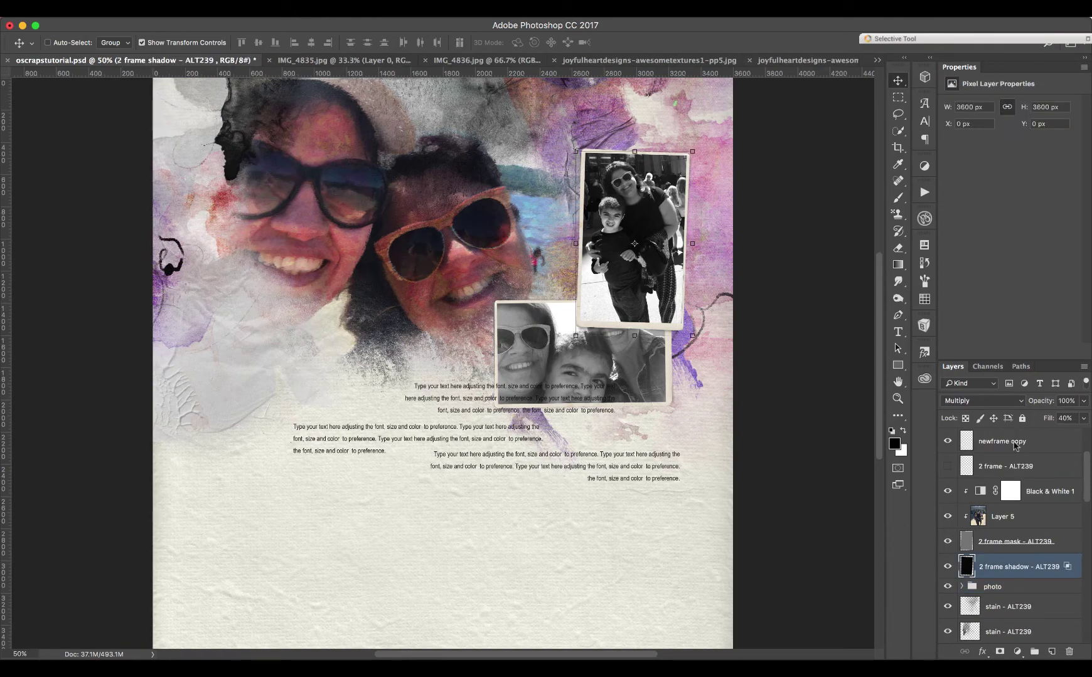
click(1017, 447)
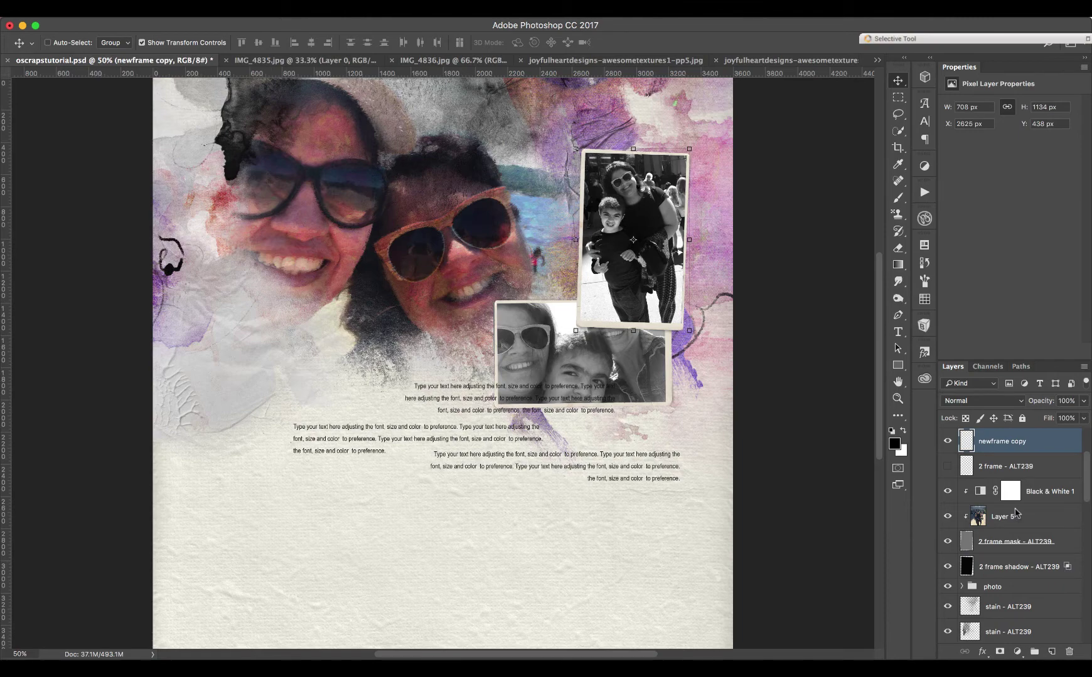
shift+click(1023, 516)
shift+click(1013, 565)
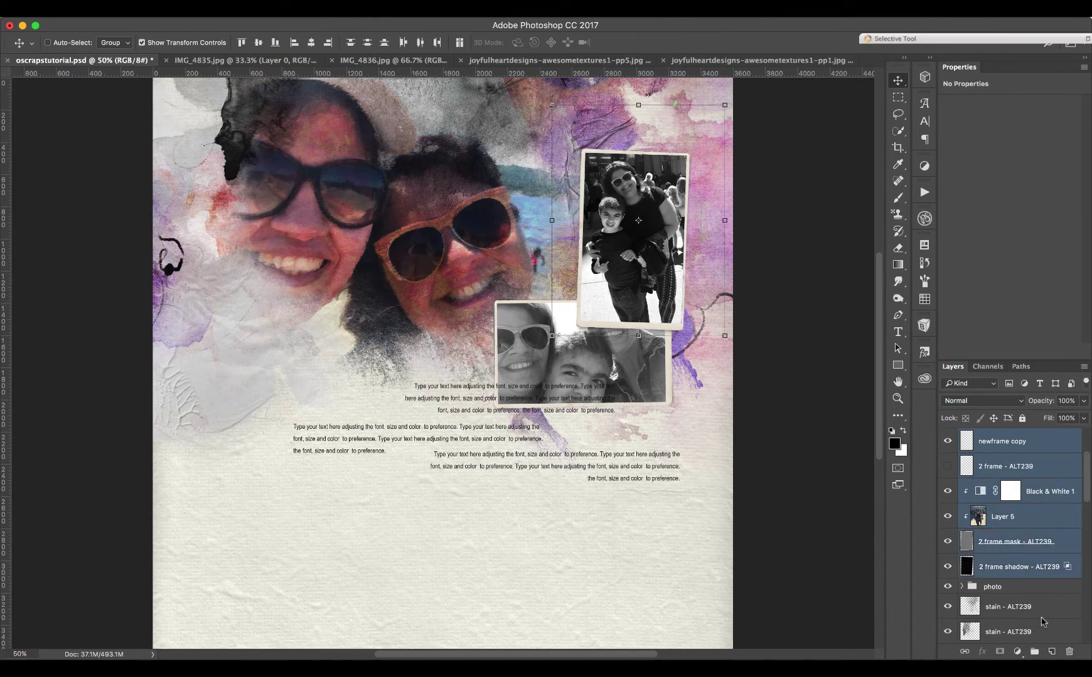
click(1034, 651)
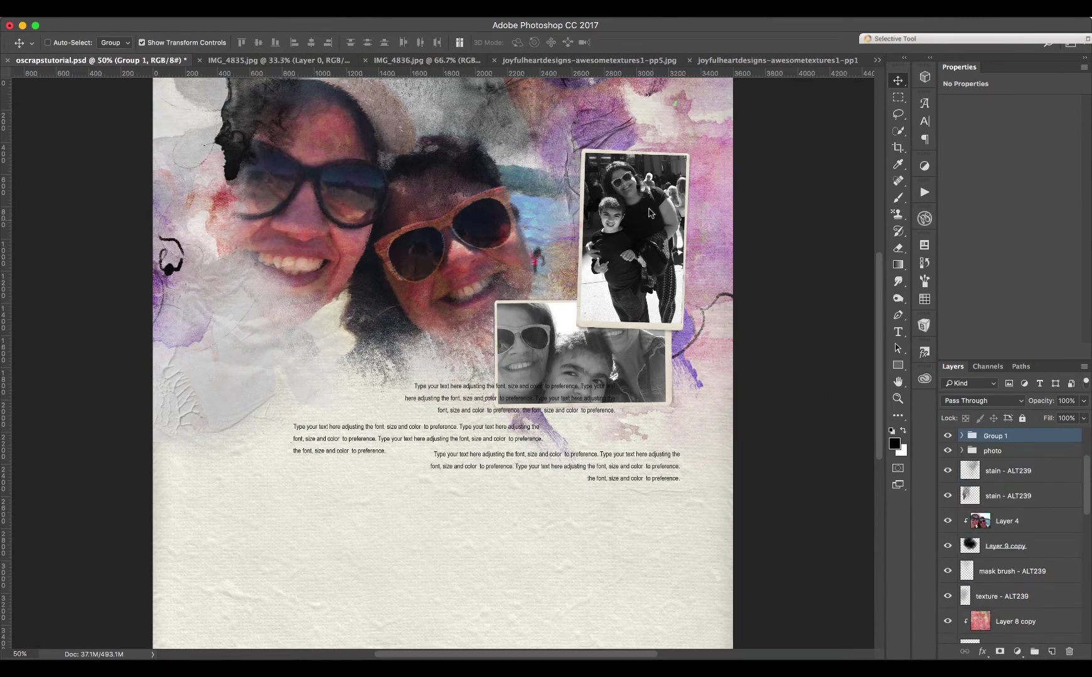
Move Group 1 up and left to about X 2710 px, Y 697 px, and rotate it -8.40°
drag(647, 219, 609, 205)
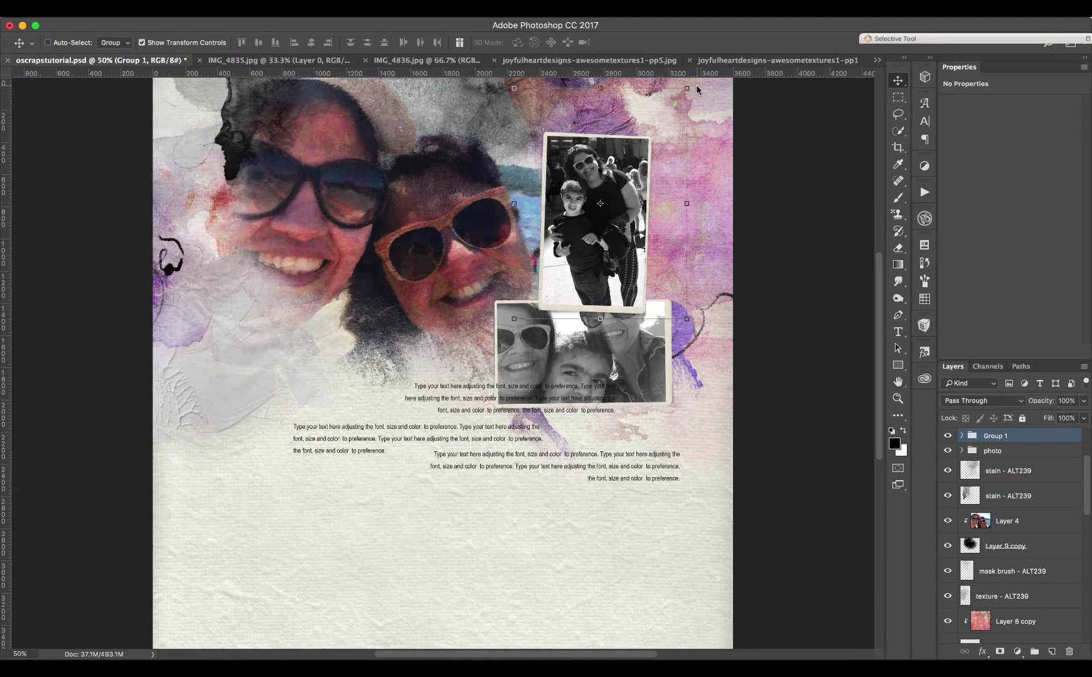
drag(695, 85, 641, 99)
drag(623, 227, 612, 216)
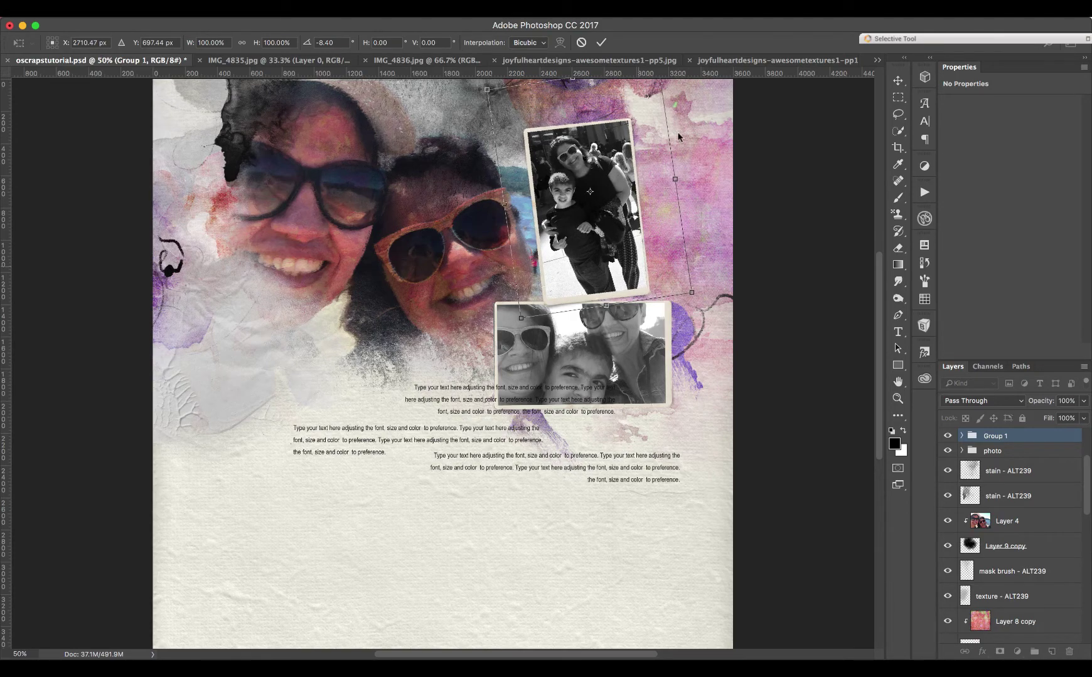
click(601, 42)
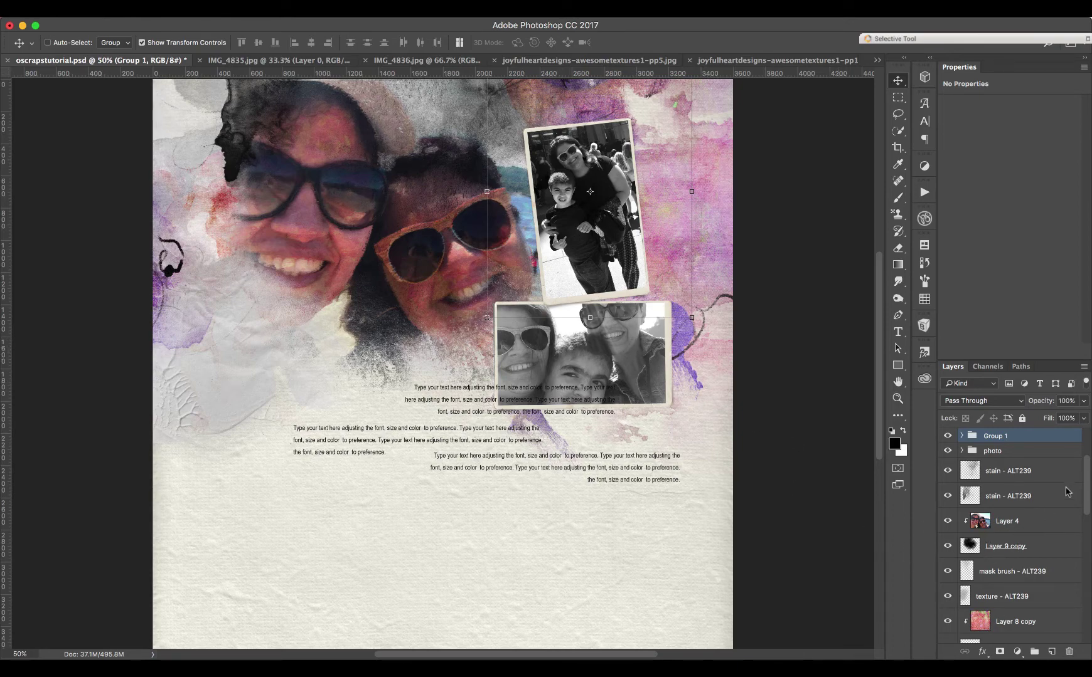
Rotate the photo group to 6.33° and place it at about X 2734 px, Y 1629 px, tucked under the upper frame
click(1003, 450)
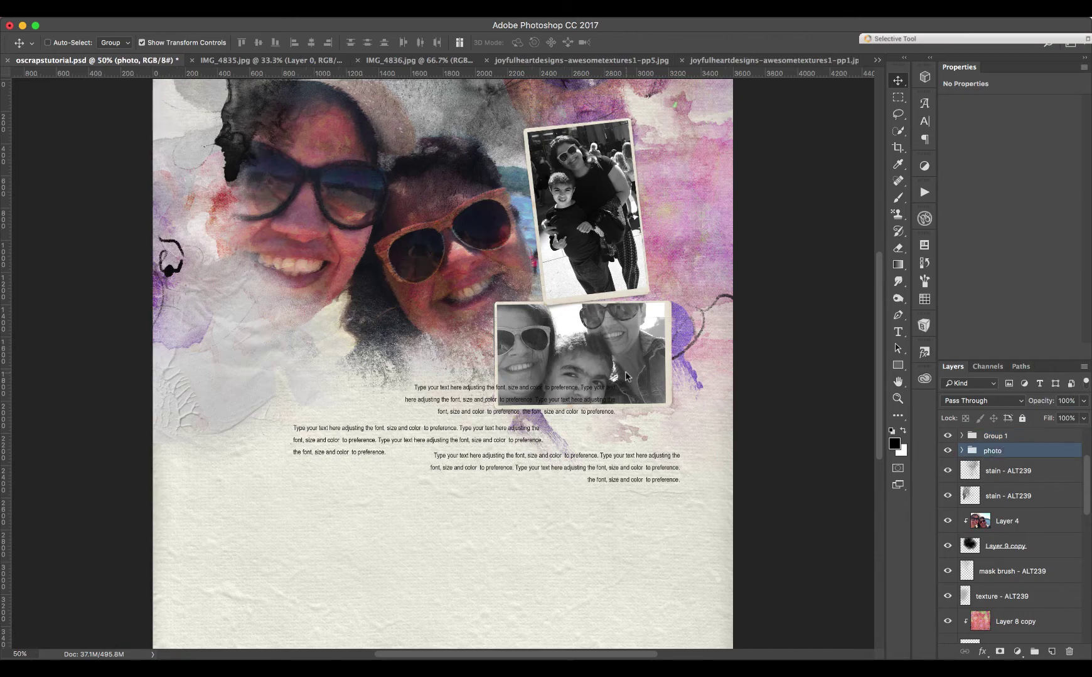
mouse_move(628, 377)
mouse_down()
mouse_move(648, 370)
mouse_move(643, 361)
mouse_up()
drag(702, 275, 709, 287)
drag(642, 362, 635, 363)
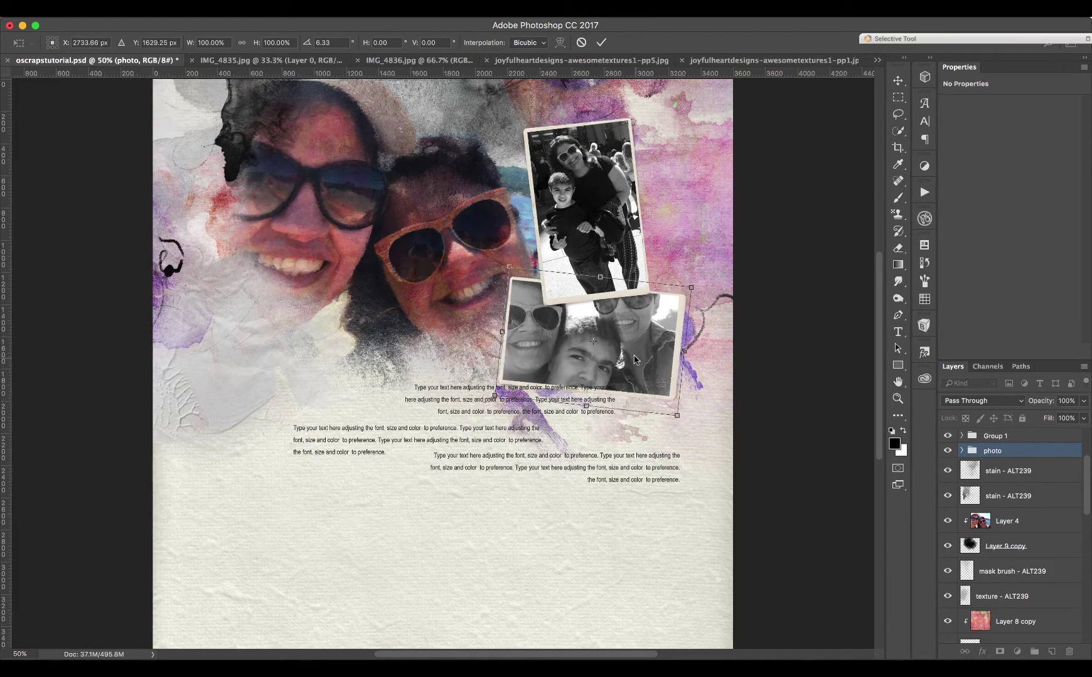
click(601, 42)
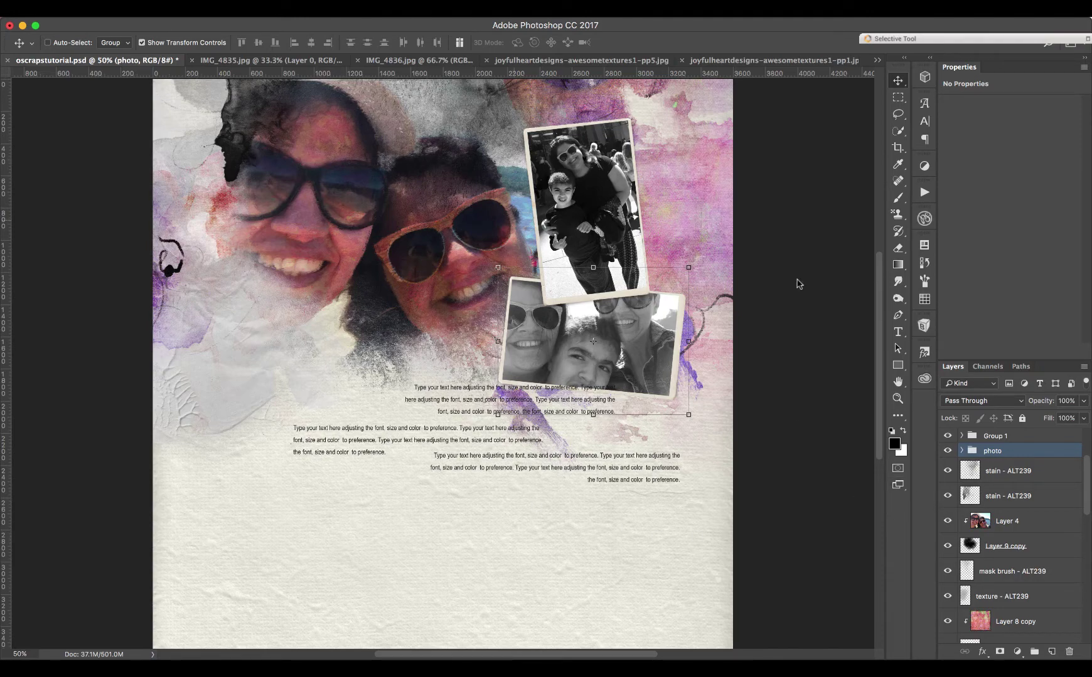
Select the lower stain - ALT239 layer, then open joyfulheartdesigns-awesometextures1-pp3.jpg from Adobe Bridge in Photoshop
click(1017, 496)
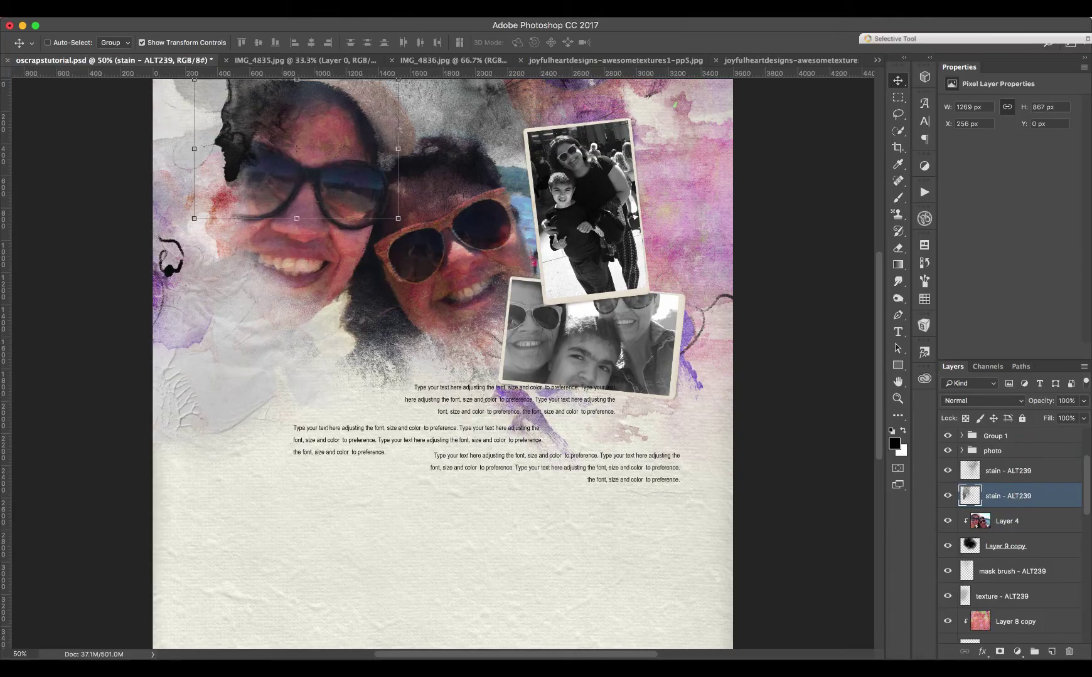
key(super+Tab)
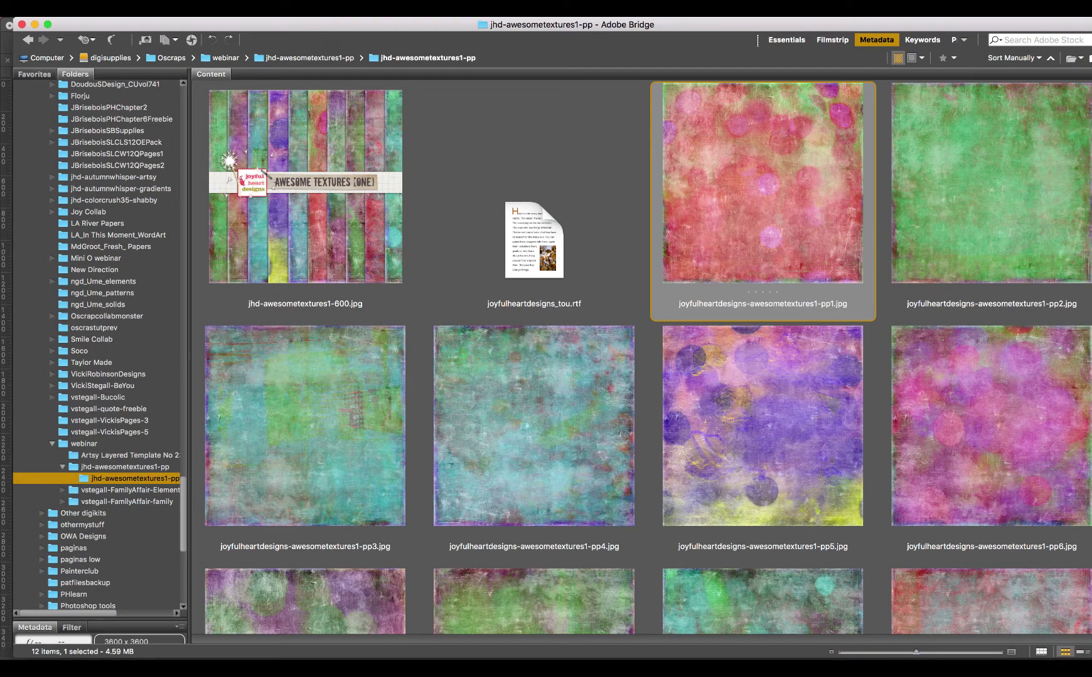
scroll(648, 357, down, 5)
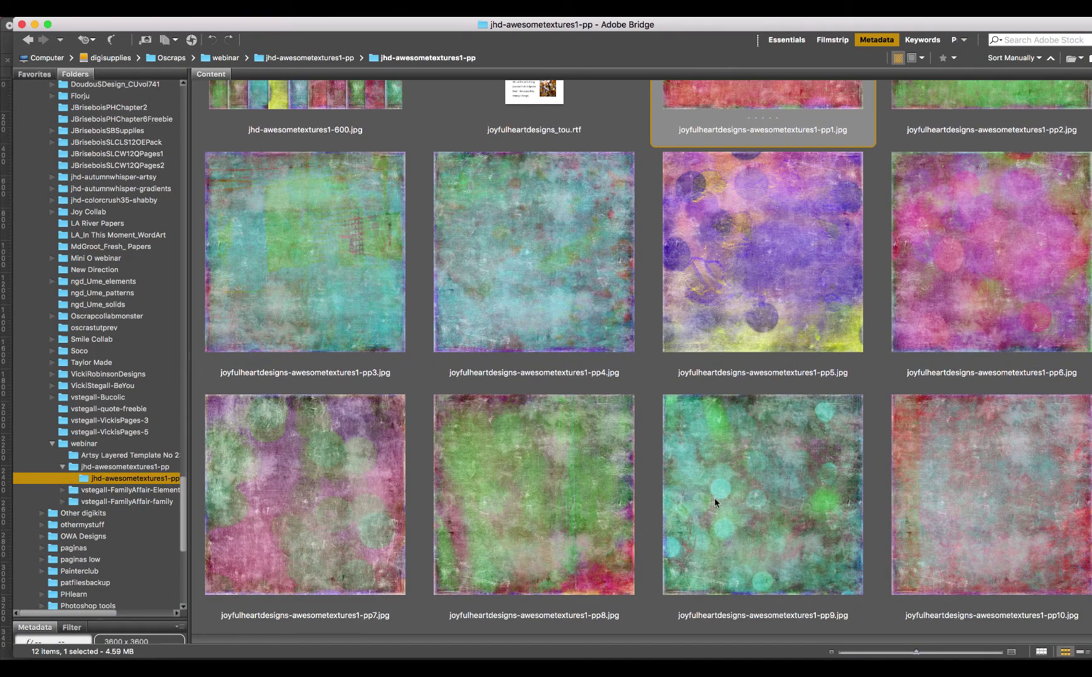
drag(332, 326, 778, 668)
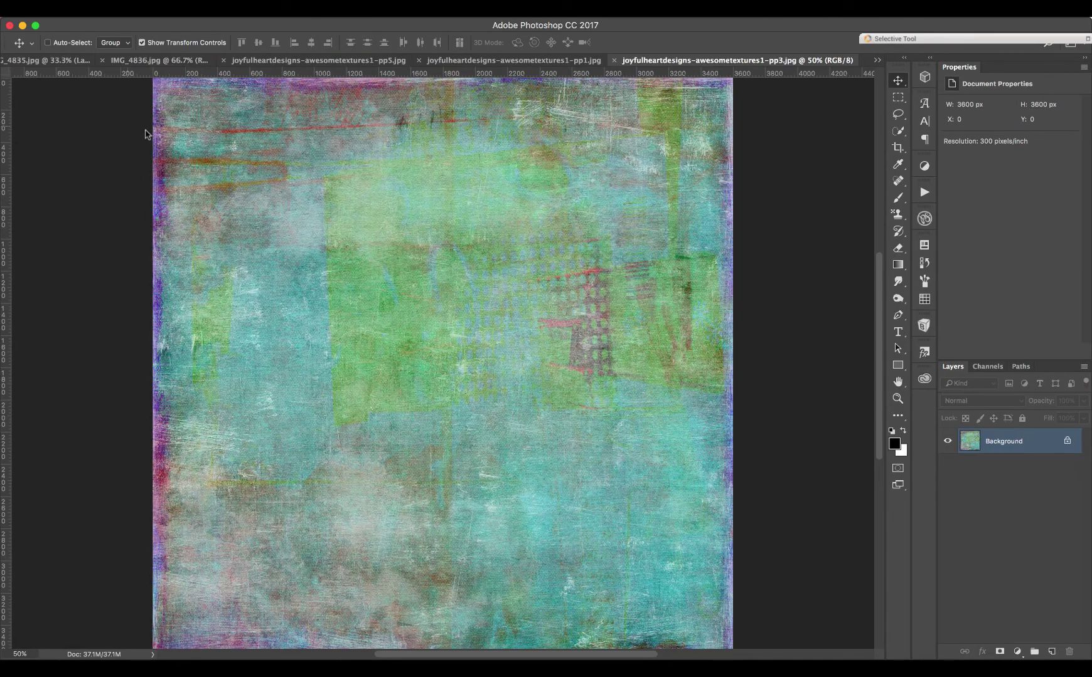
Close IMG_4835.jpg without saving and close IMG_4836.jpg
click(160, 59)
click(144, 60)
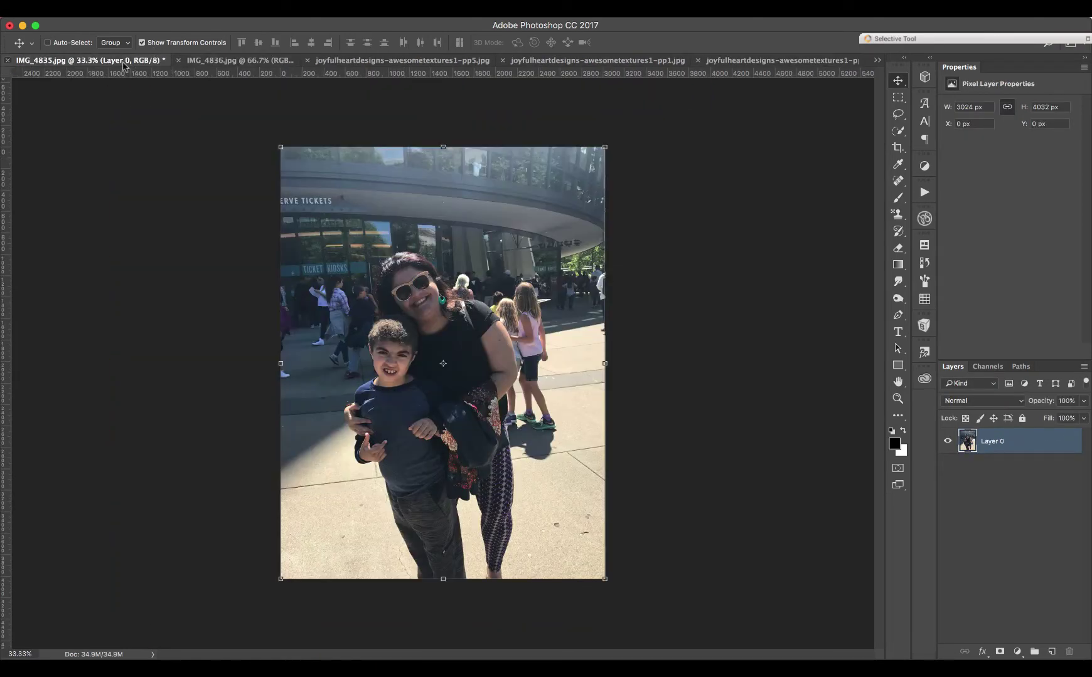
key(super+w)
click(544, 248)
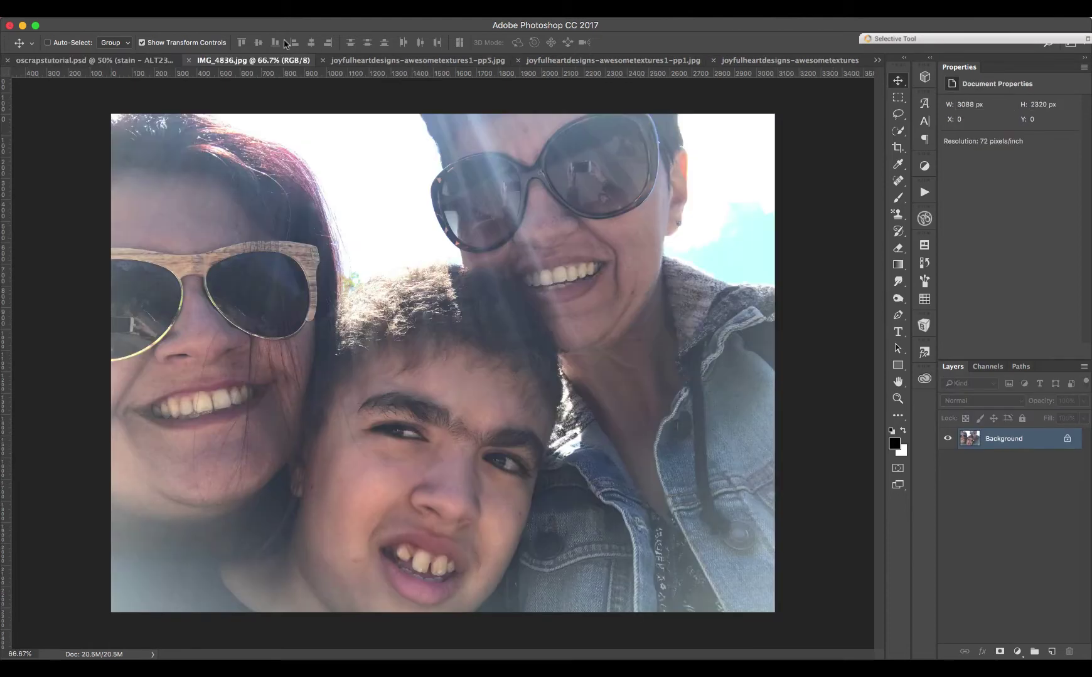
click(188, 60)
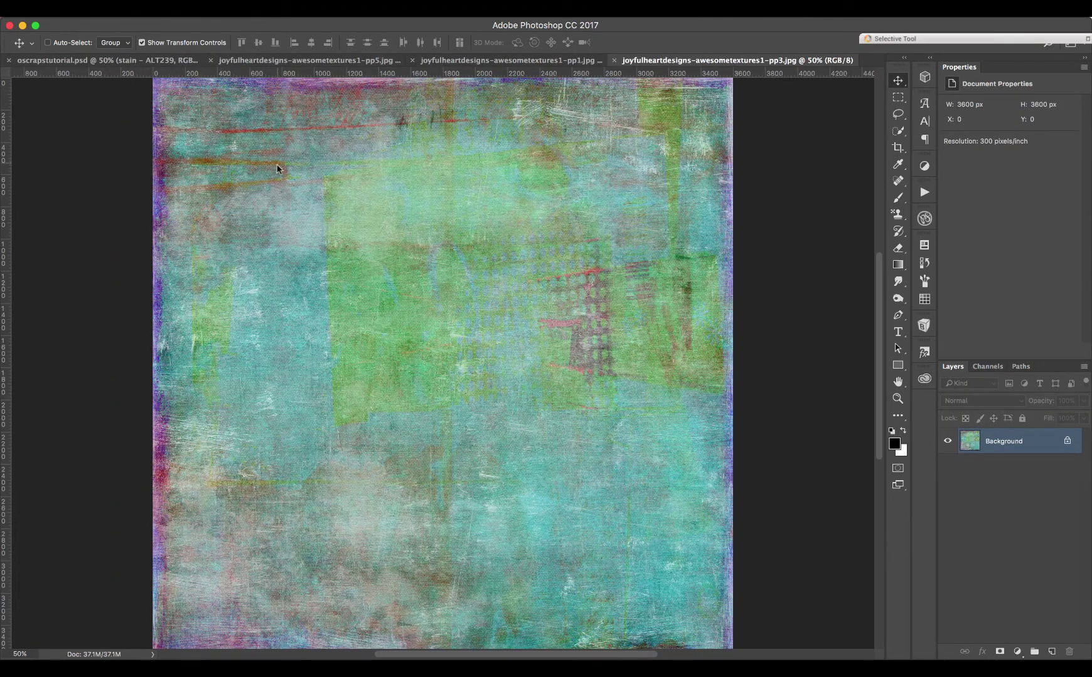
Bring the pp3 texture into oscrapstutorial.psd at X -1722 px, Y -1704 px and clip it to the lower stain - ALT239 layer
scroll(171, 91, up, 1)
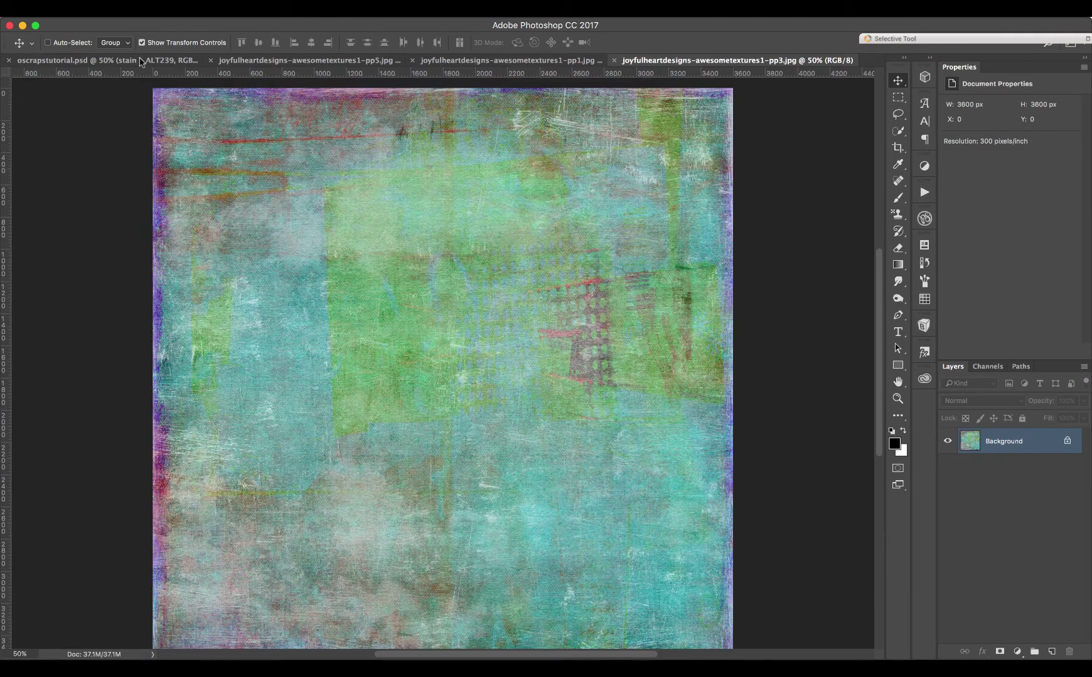
drag(141, 61, 193, 89)
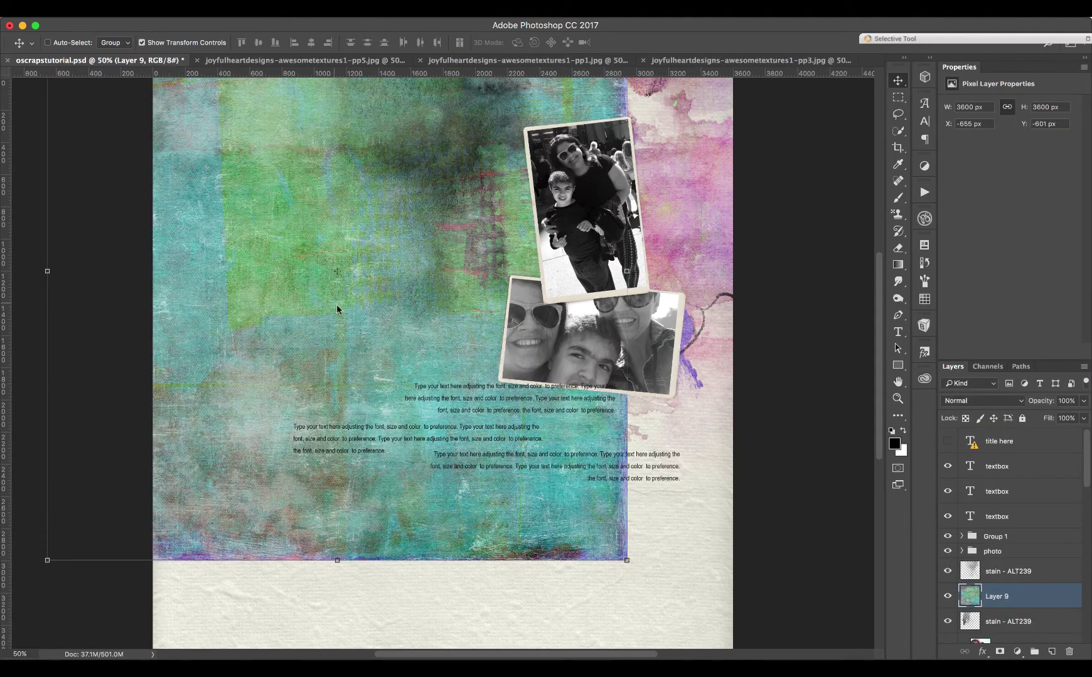
drag(336, 304, 153, 124)
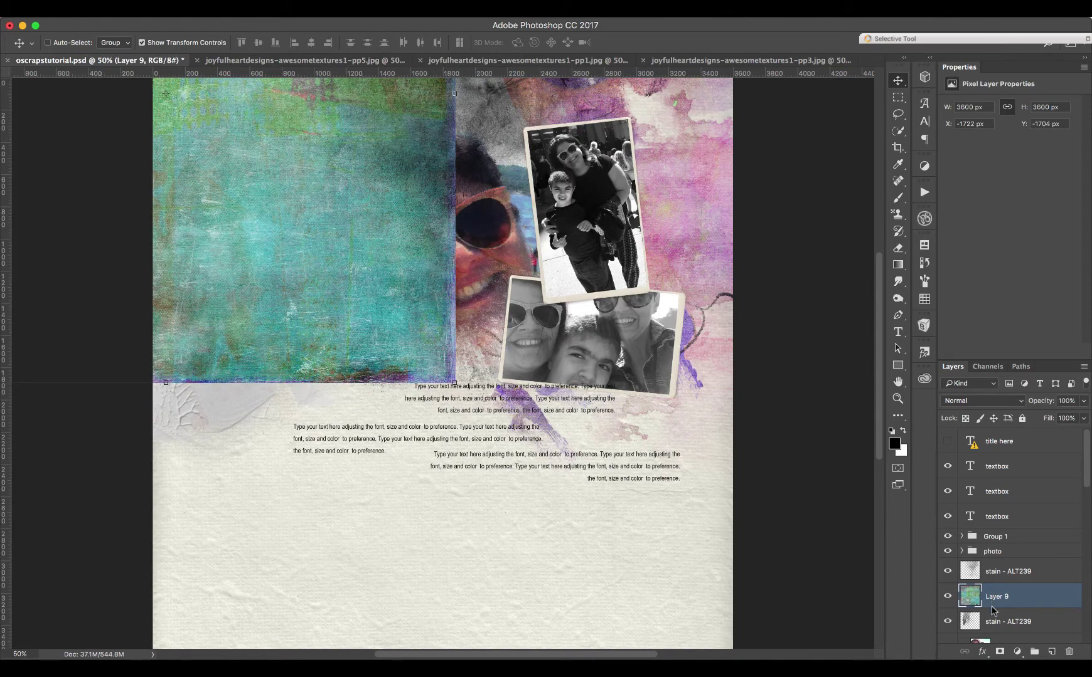
alt+click(995, 609)
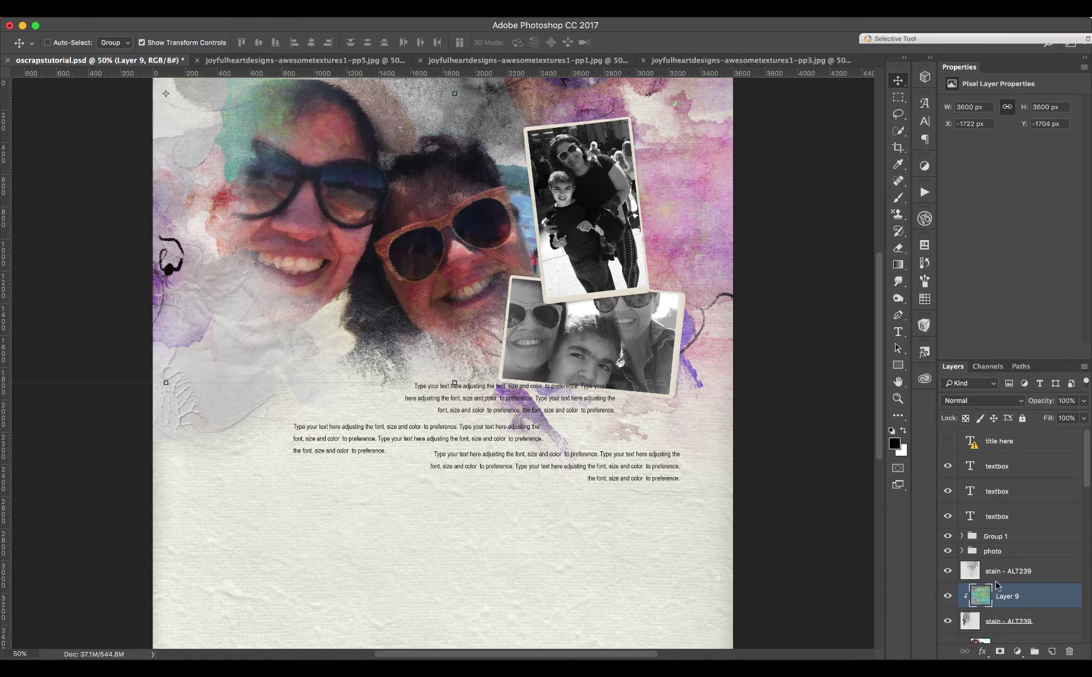
Duplicate the clipped teal texture above the upper stain - ALT239 layer, place it at X -360 px, Y -1862 px and clip it to that stain
key(super+j)
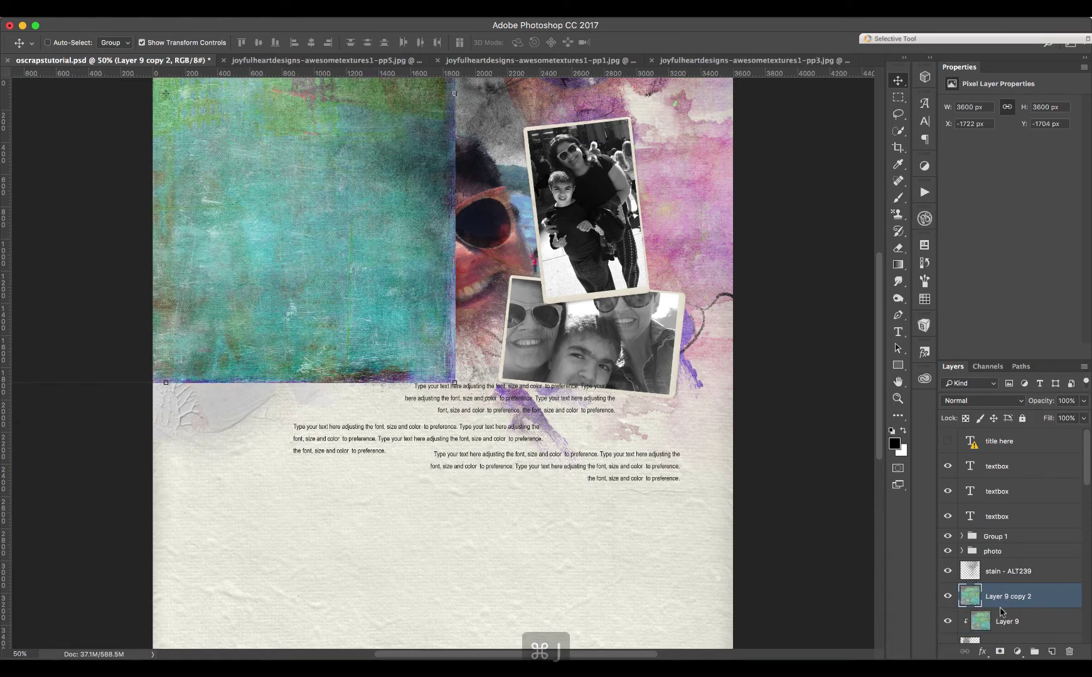
drag(1000, 596, 1002, 563)
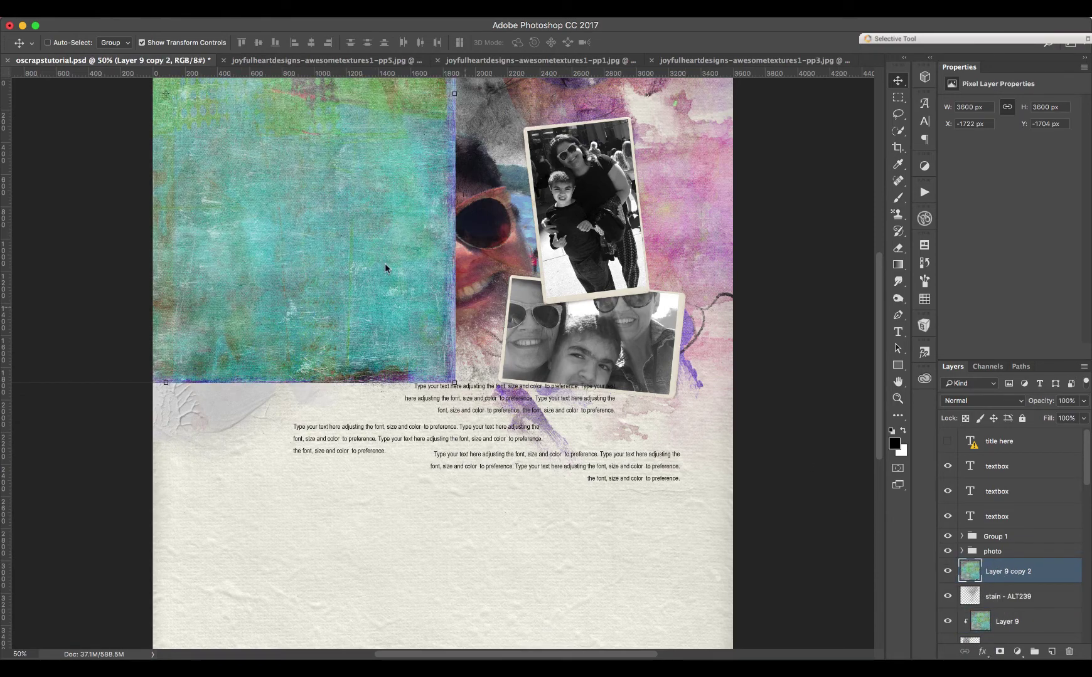
drag(446, 261, 666, 235)
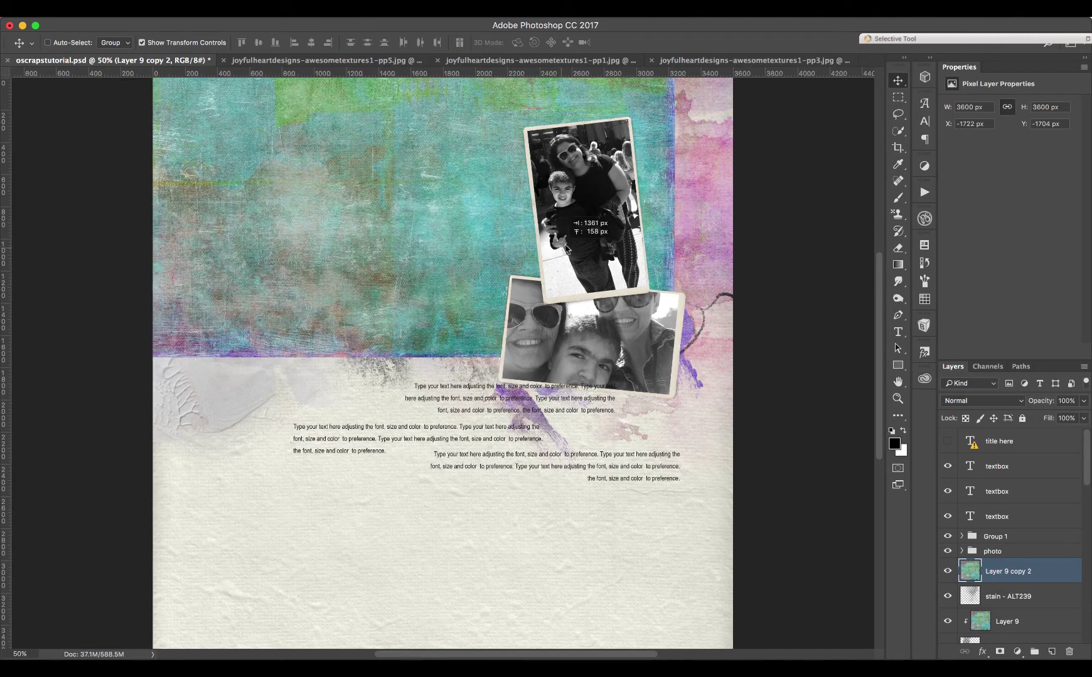
alt+click(1004, 585)
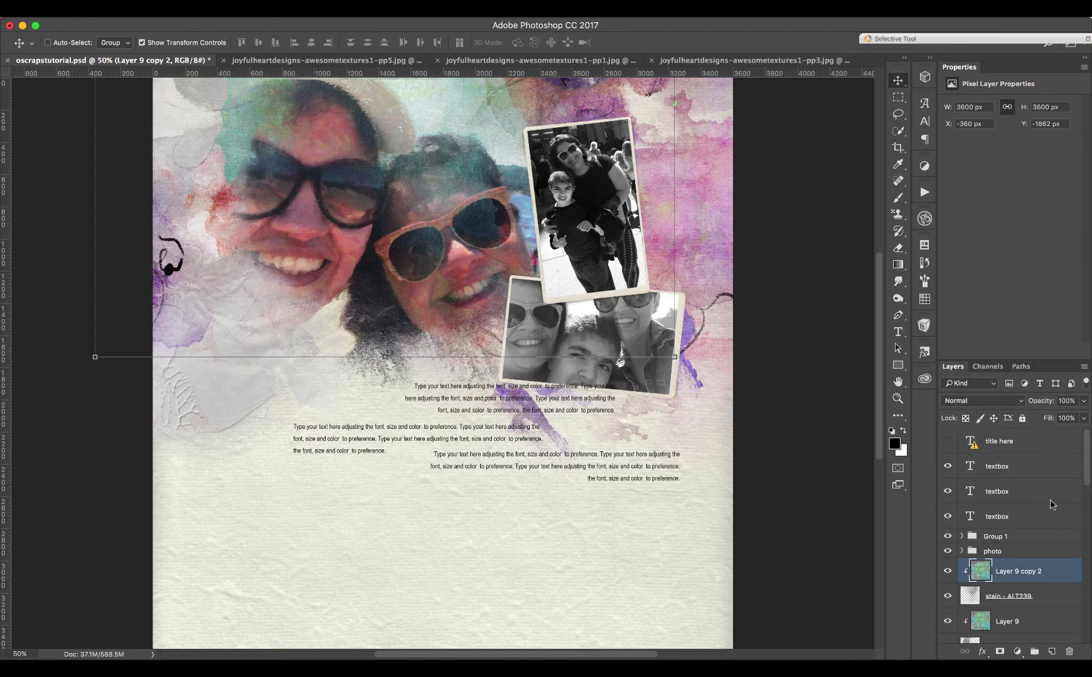
Select the mask brush - ALT239 layer under the main photo, then open joyfulheartdesigns-awesometextures1-pp6.jpg from Adobe Bridge in Photoshop
drag(1086, 467, 1078, 518)
click(1022, 553)
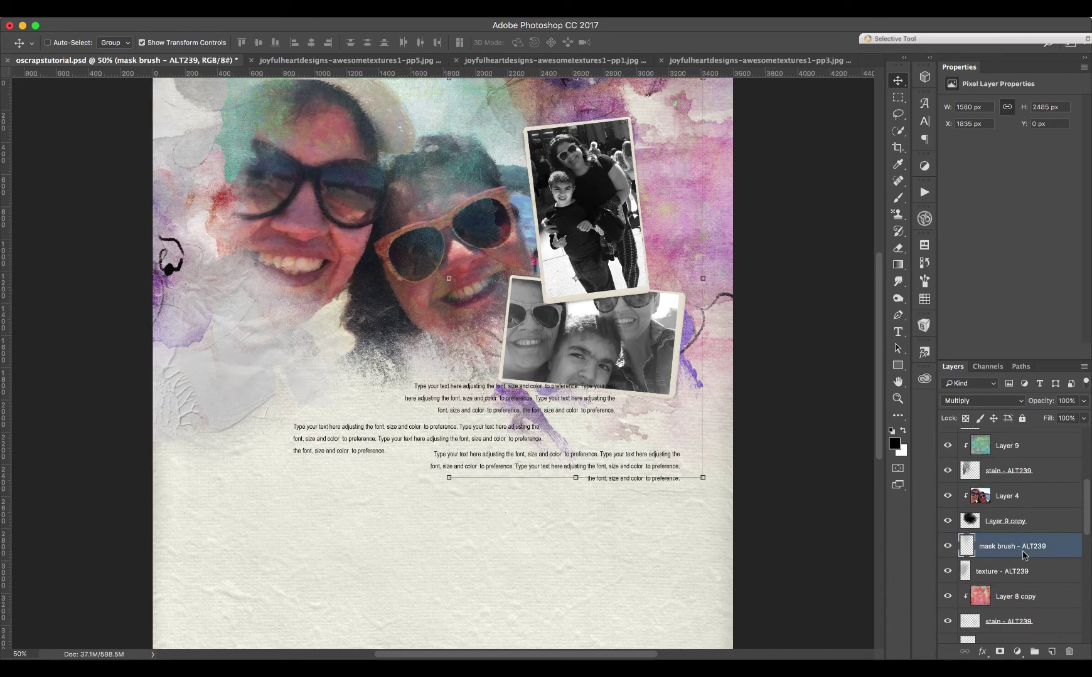
double_click(959, 547)
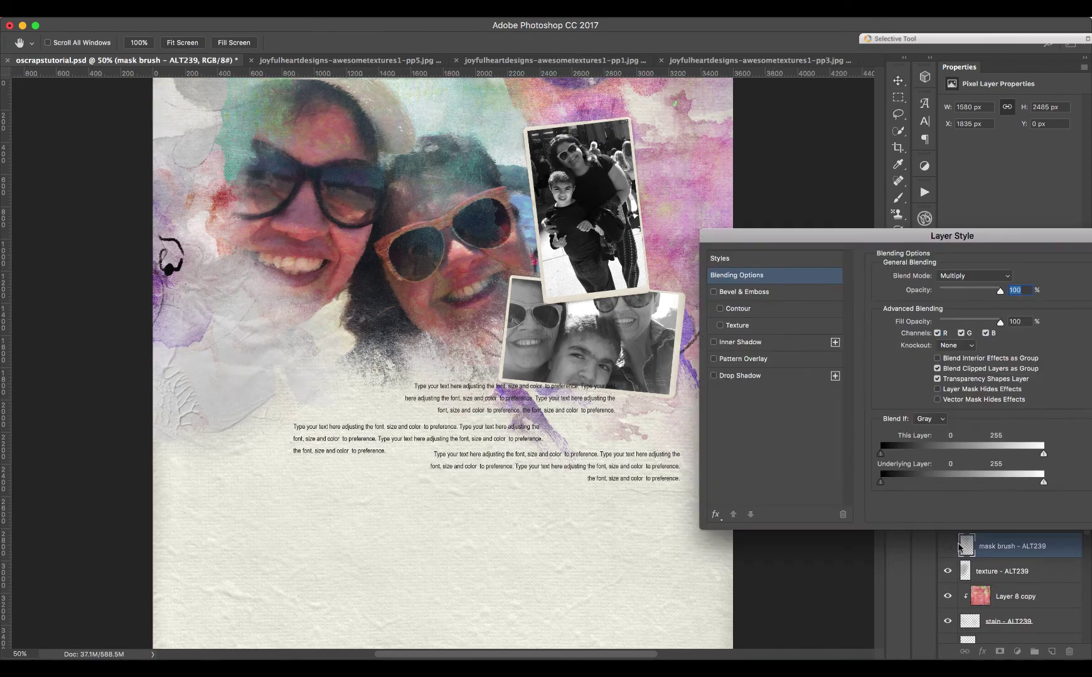
key(Return)
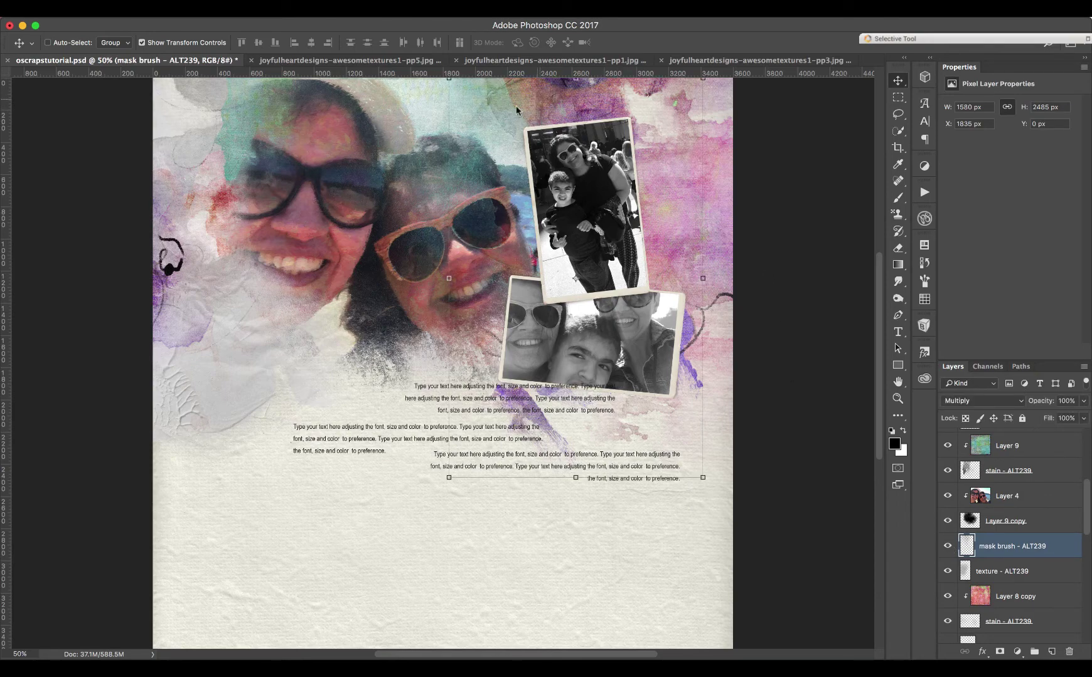
key(super+Tab)
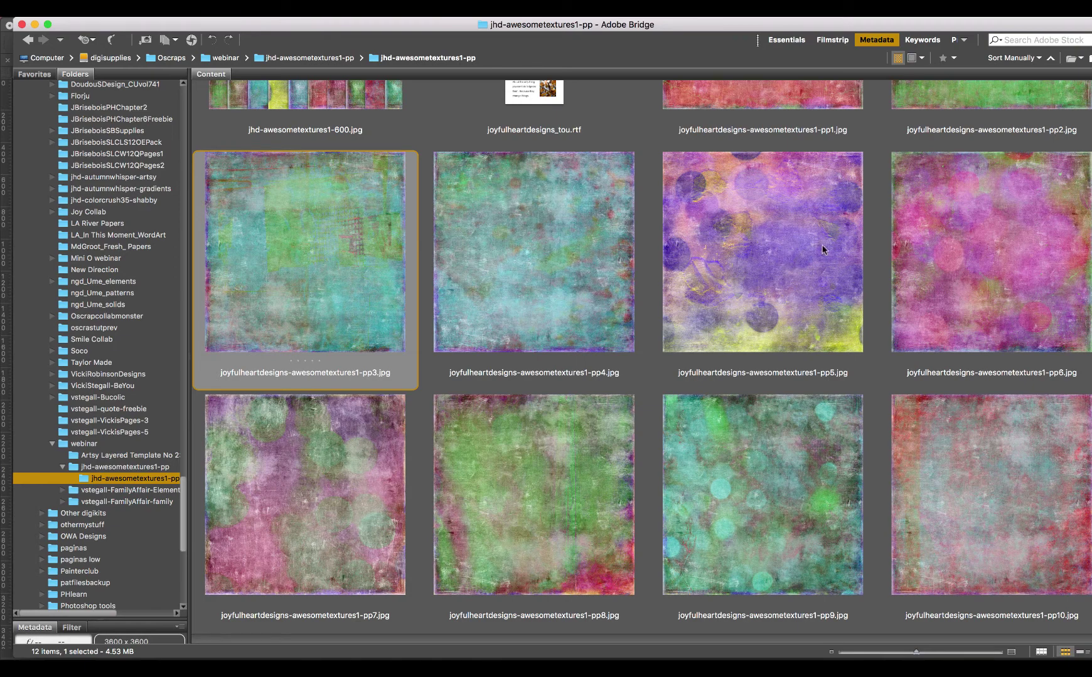
scroll(998, 333, up, 2)
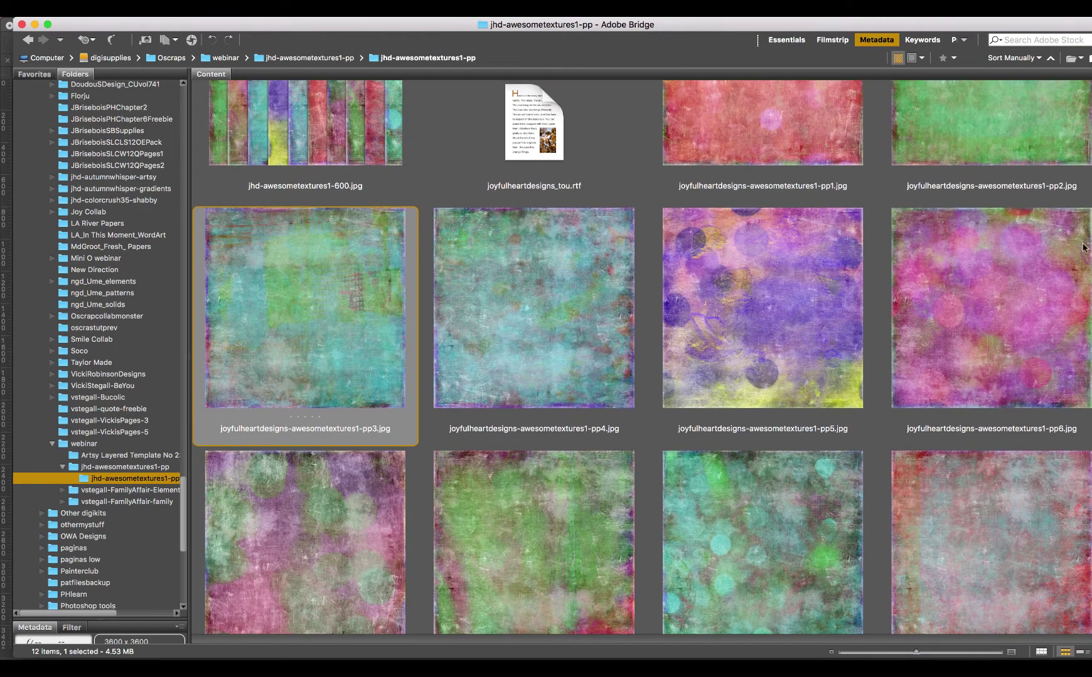
drag(999, 334, 744, 667)
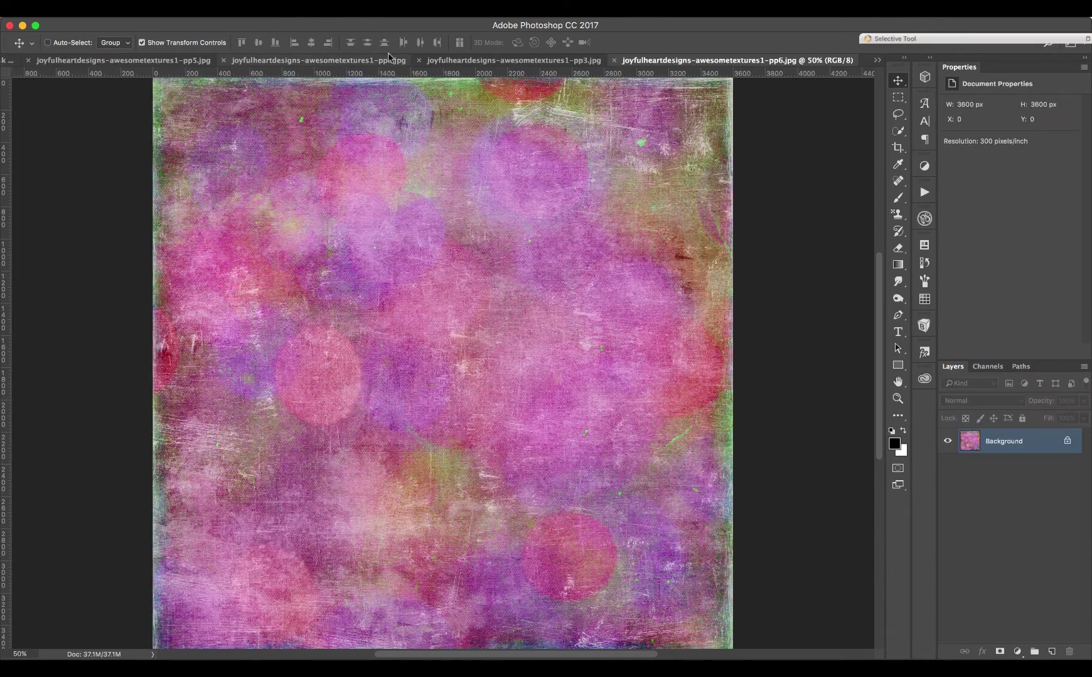
Close the joyfulheartdesigns-awesometextures1-pp3.jpg and joyfulheartdesigns-awesometextures1-pp5.jpg texture files
click(417, 60)
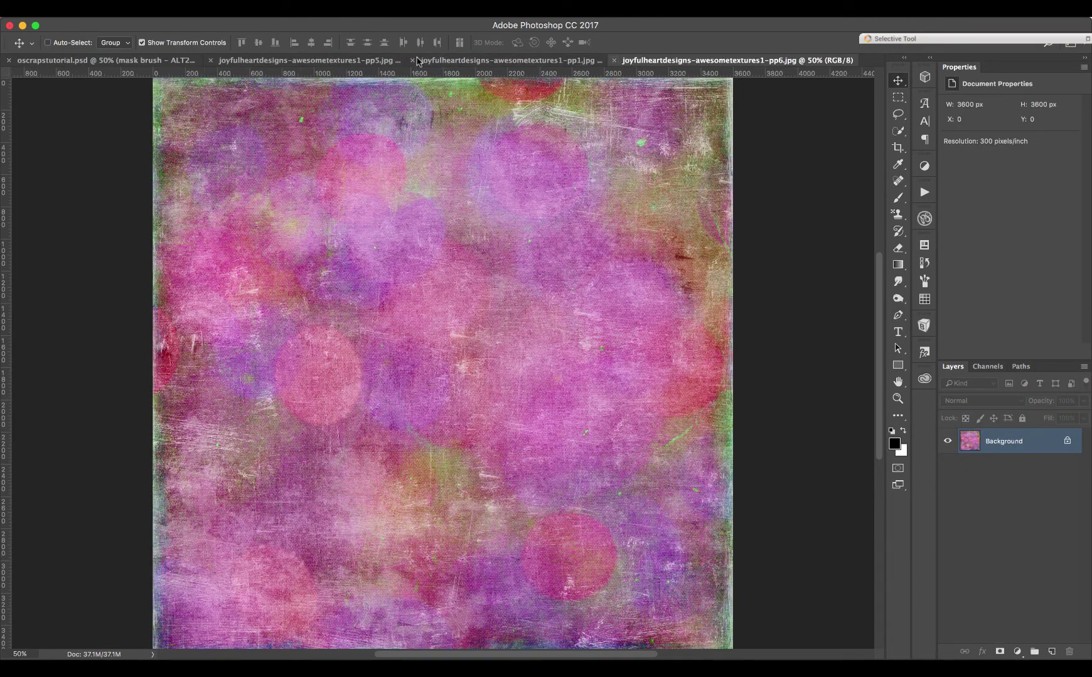
click(211, 60)
Bring the pp6 texture into oscrapstutorial.psd at X 869 px, Y -506 px and clip it to the mask brush - ALT239 layer
click(541, 249)
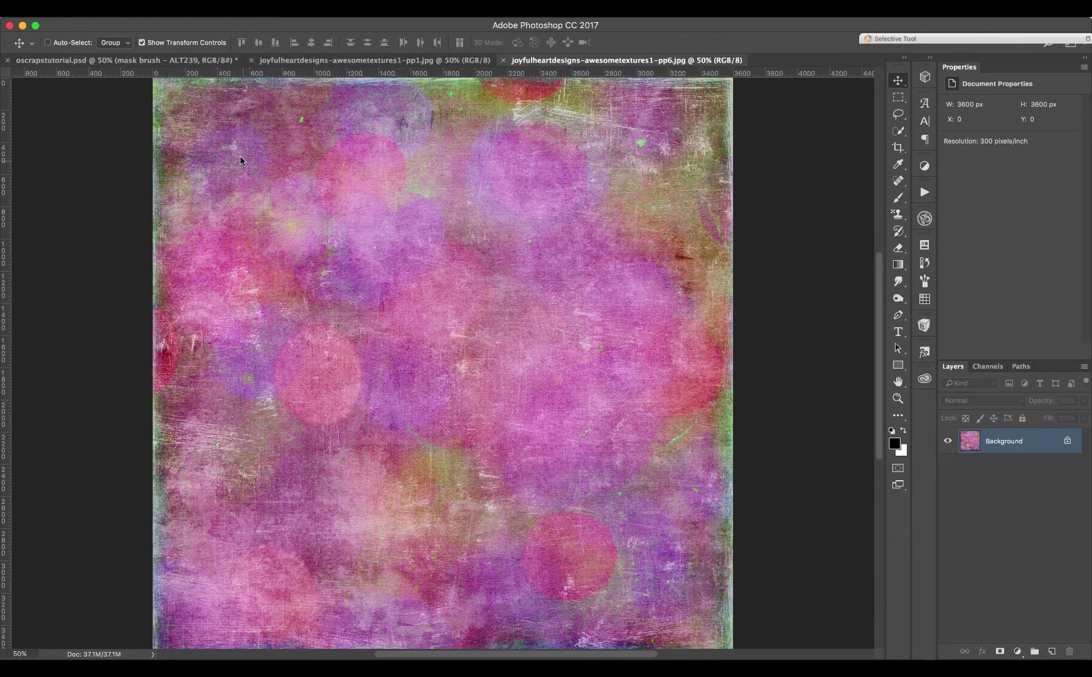
click(207, 61)
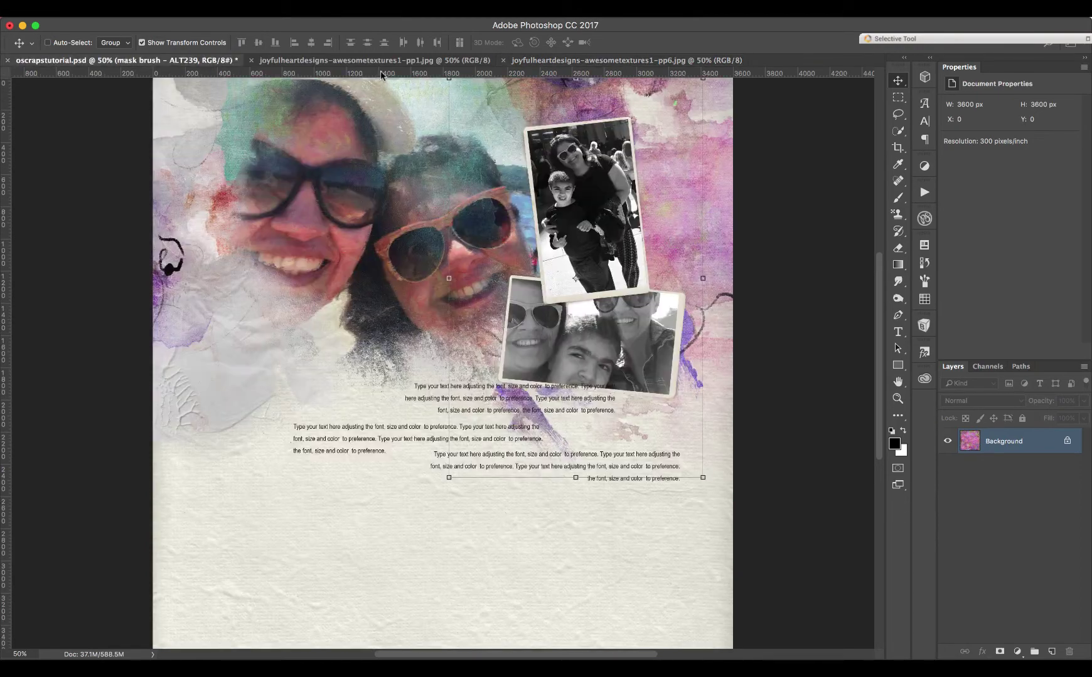
drag(381, 76, 383, 84)
scroll(1082, 505, down, 3)
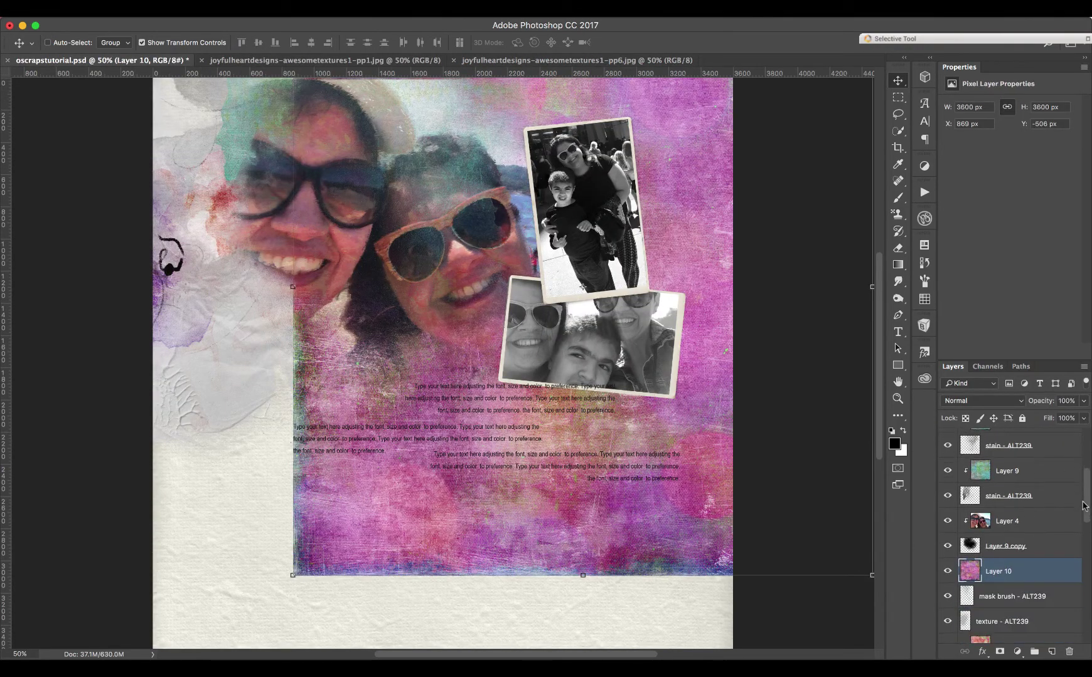
scroll(1082, 505, down, 2)
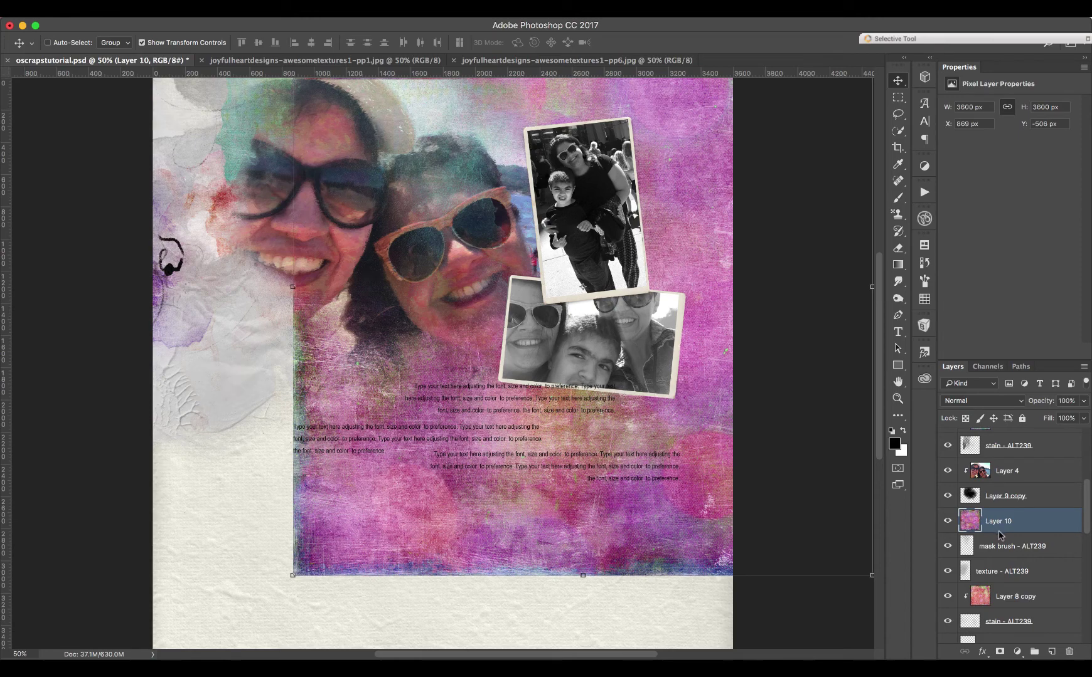
alt+click(998, 534)
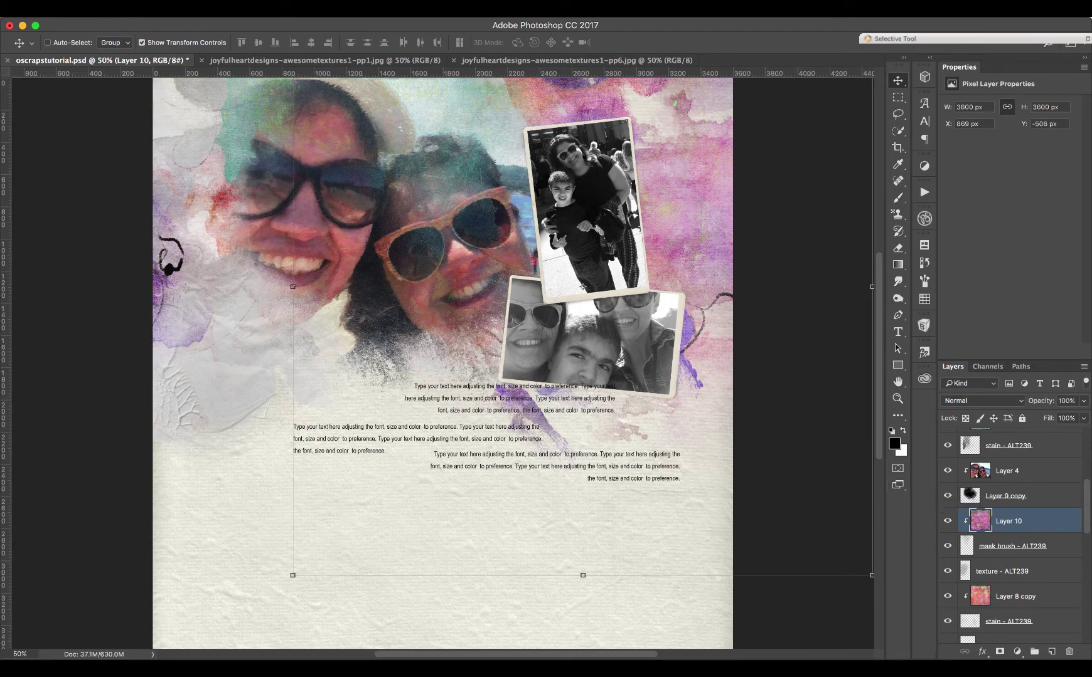
key(super+alt+o)
Select the stain - ALT239 layer just above artstroke - ALT239, hiding and reshowing it to check which area it covers
scroll(1084, 534, down, 3)
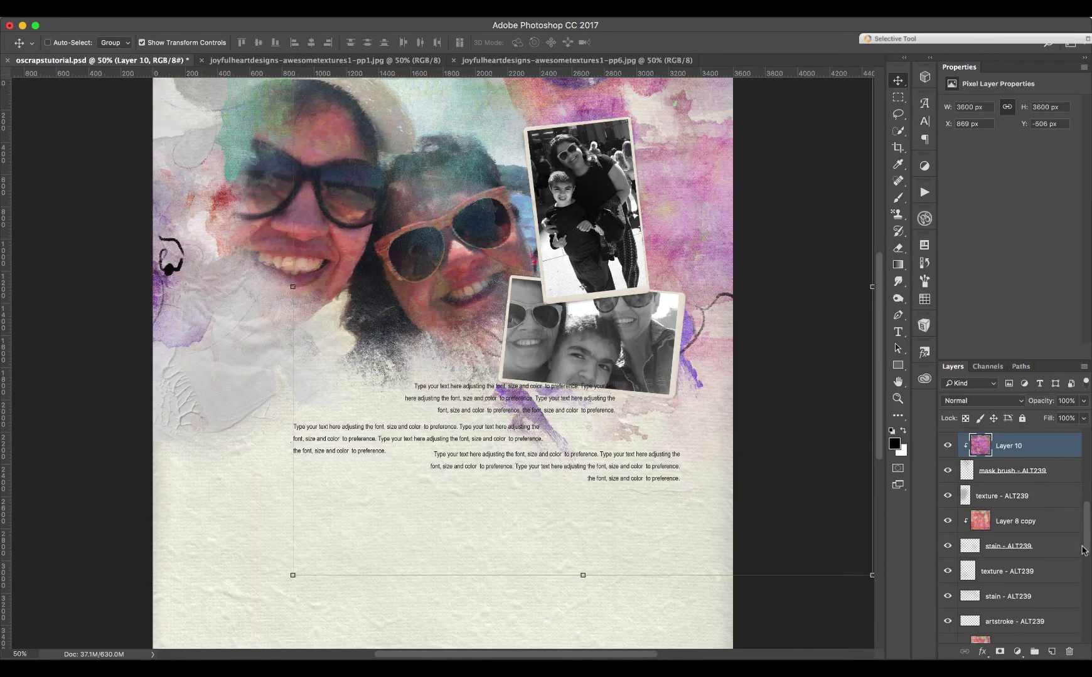
click(1007, 602)
click(948, 597)
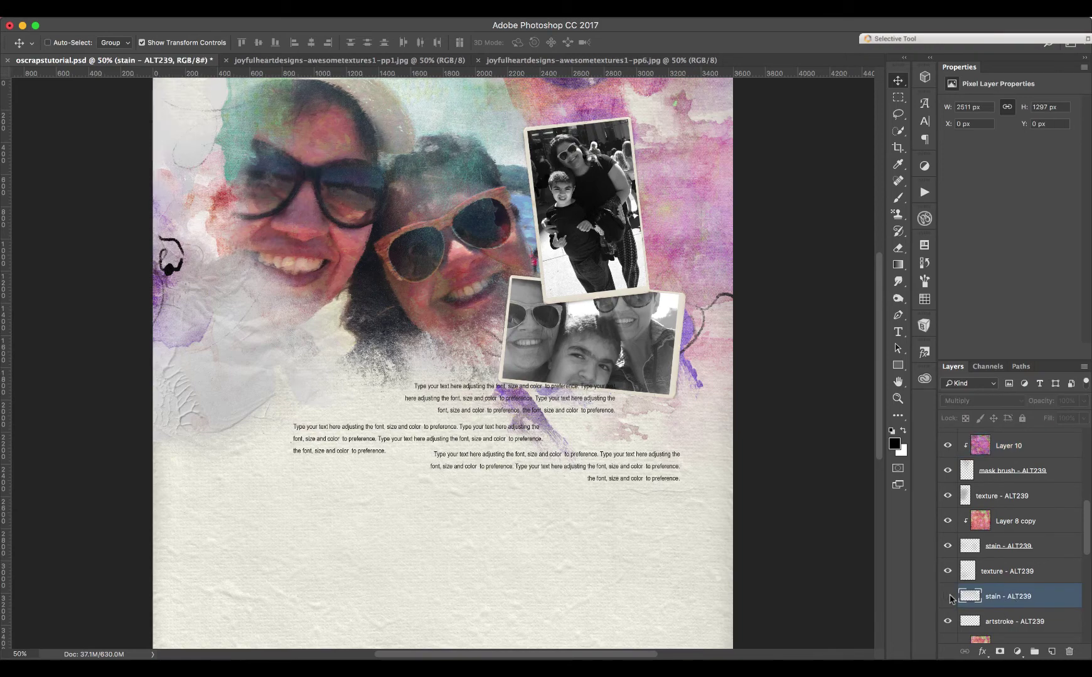
click(948, 597)
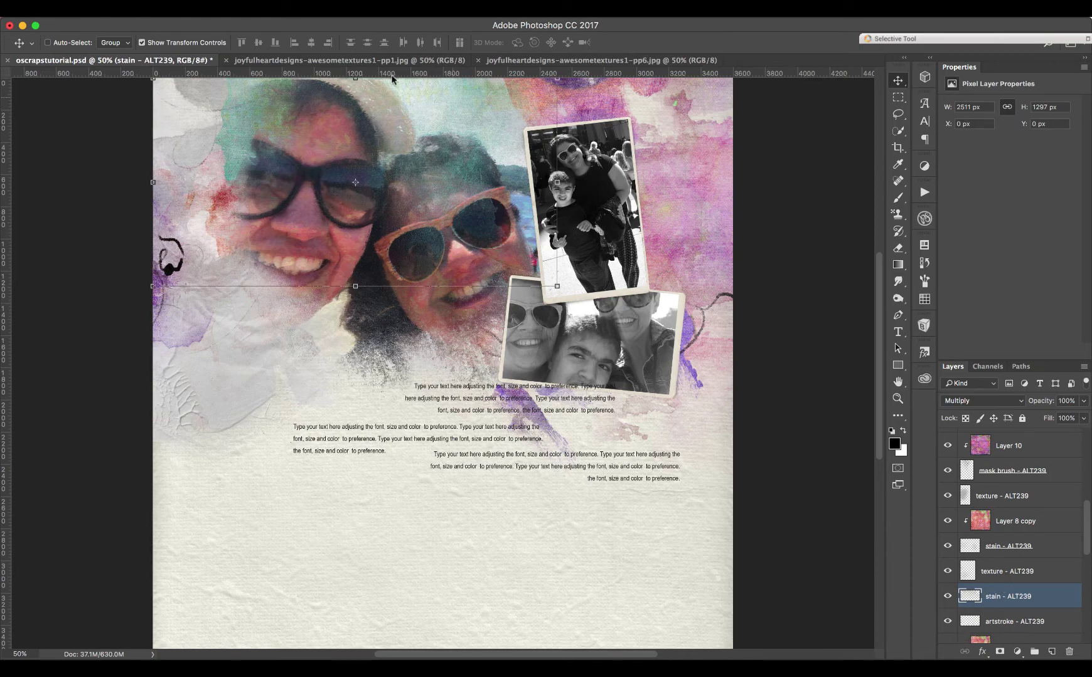
Bring the pp1 texture into oscrapstutorial.psd at X -206 px, Y -238 px and clip it to the selected stain - ALT239 layer
click(378, 61)
drag(239, 131, 172, 75)
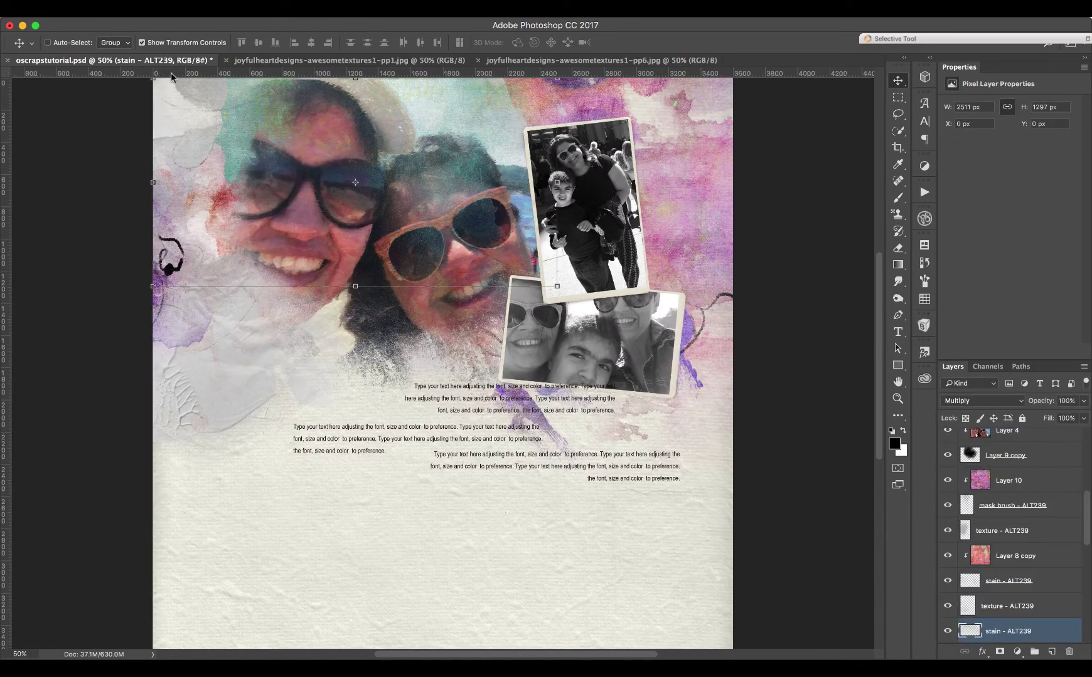
drag(237, 149, 351, 149)
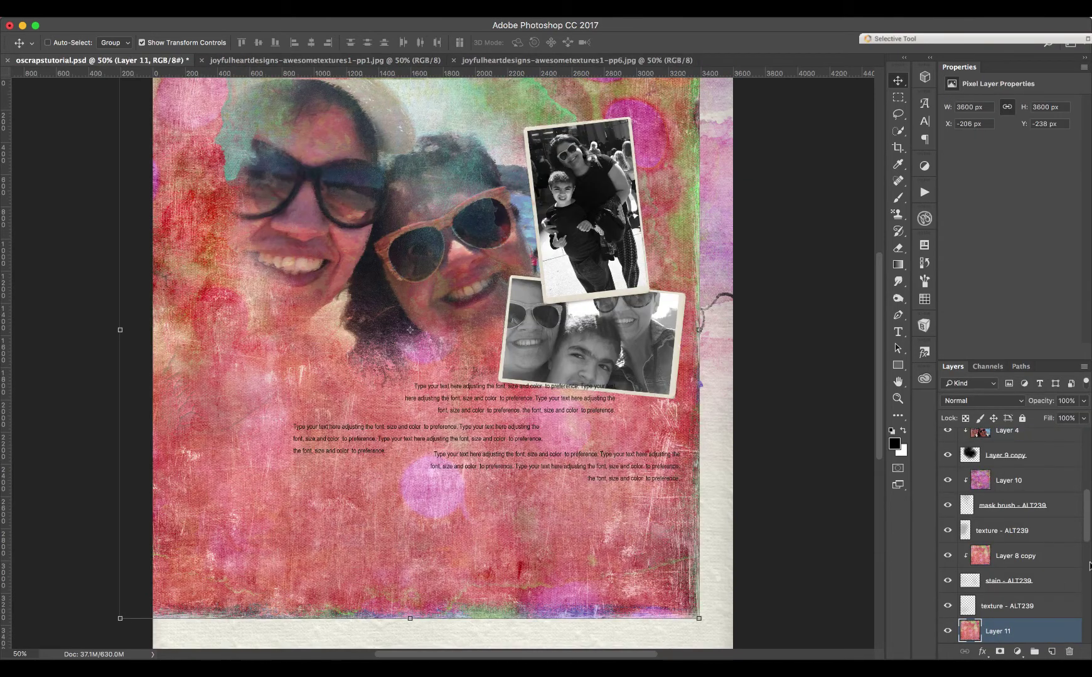
drag(1086, 524, 1084, 548)
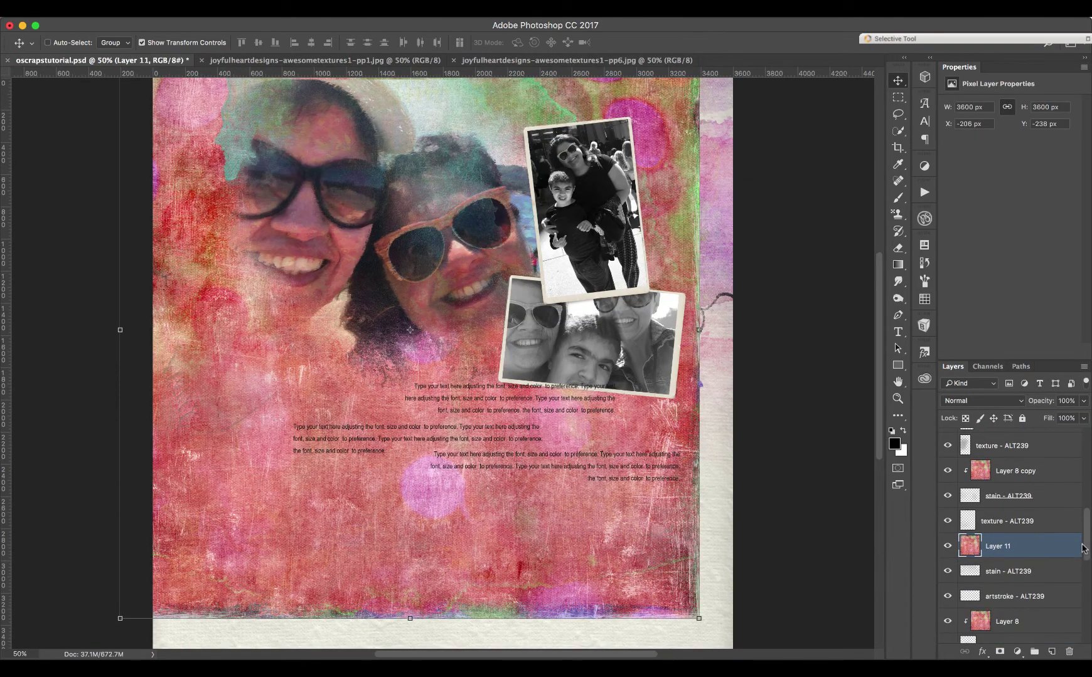
alt+click(1003, 559)
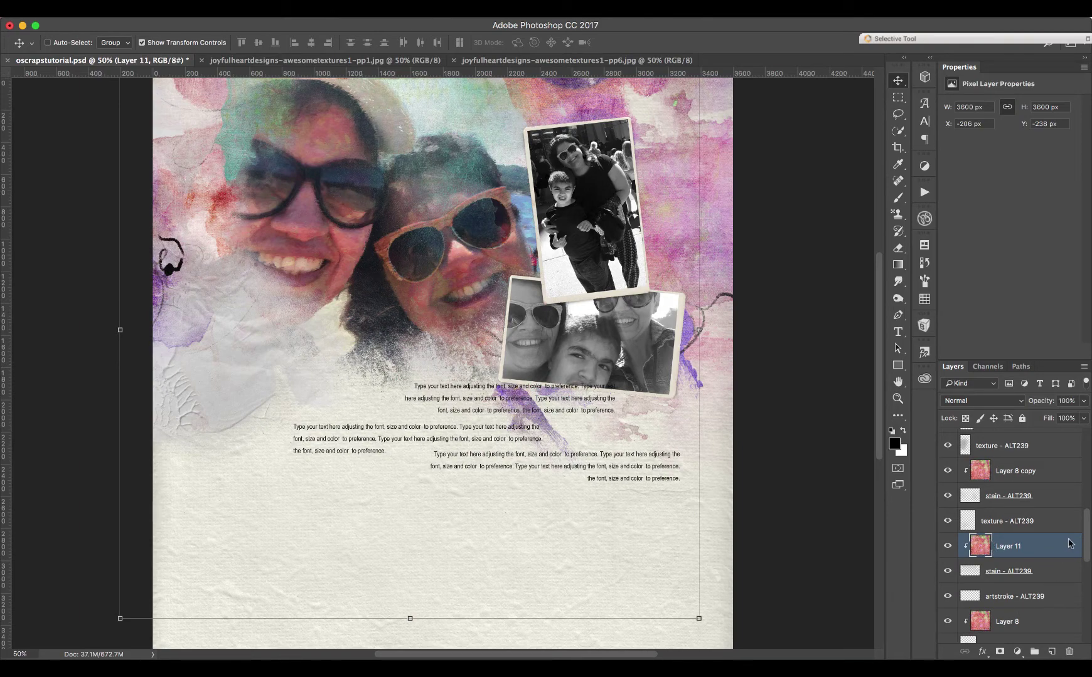
Hide the artstroke - ALT239 layer, then check the mask - ALT239 layer's effect by hiding and reshowing it
click(947, 597)
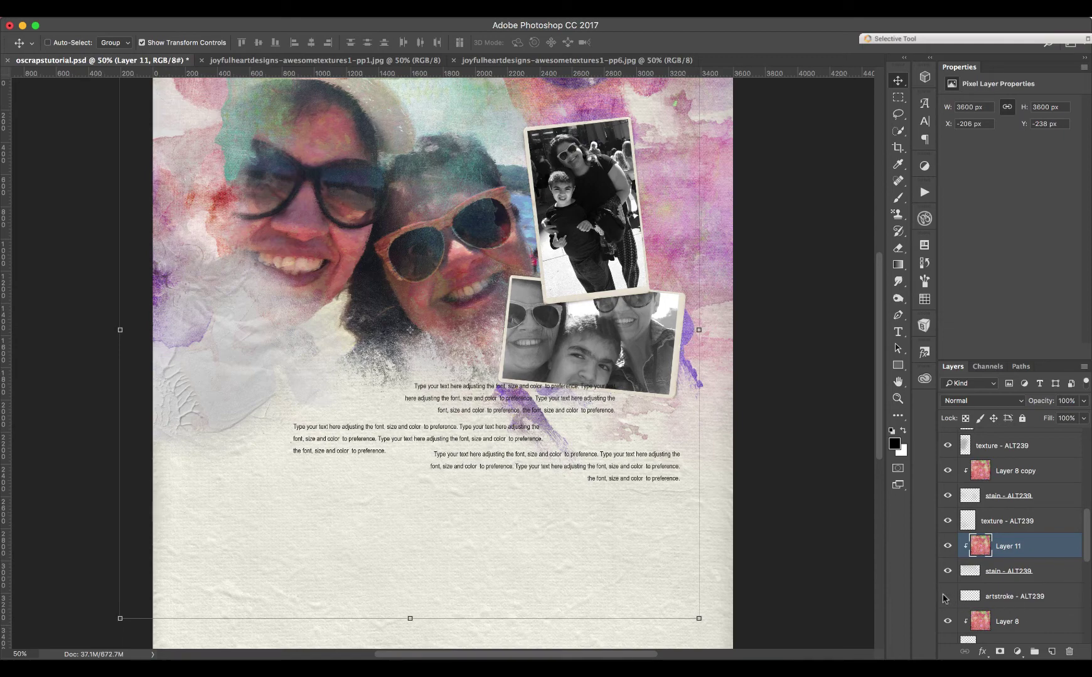
drag(1087, 549, 1087, 575)
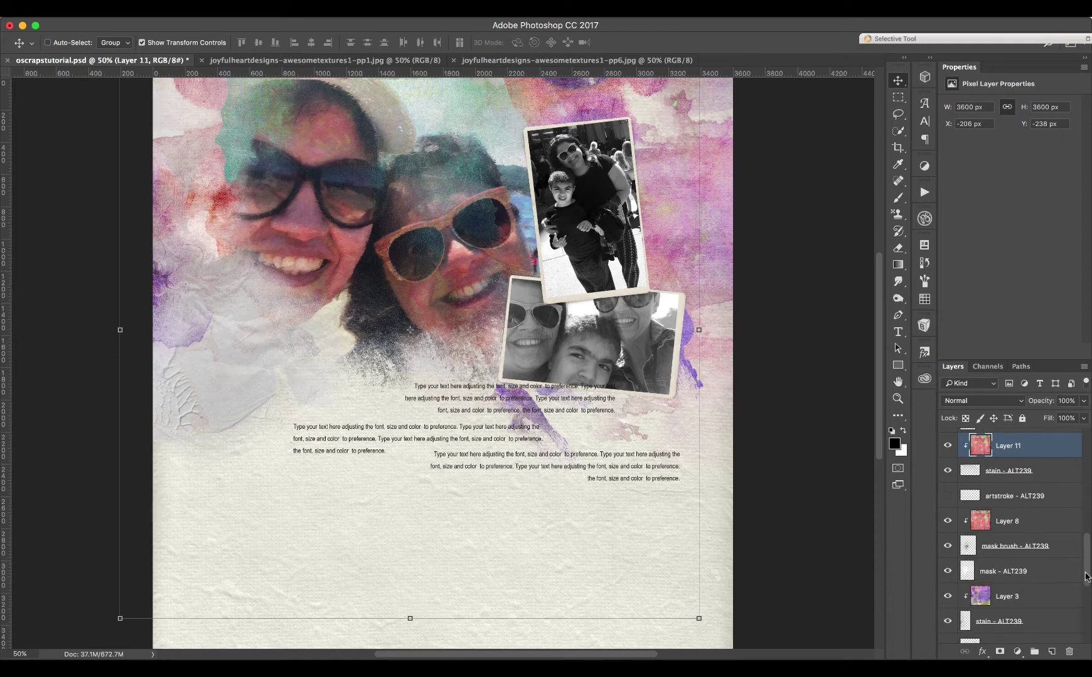
click(947, 572)
click(947, 571)
click(948, 571)
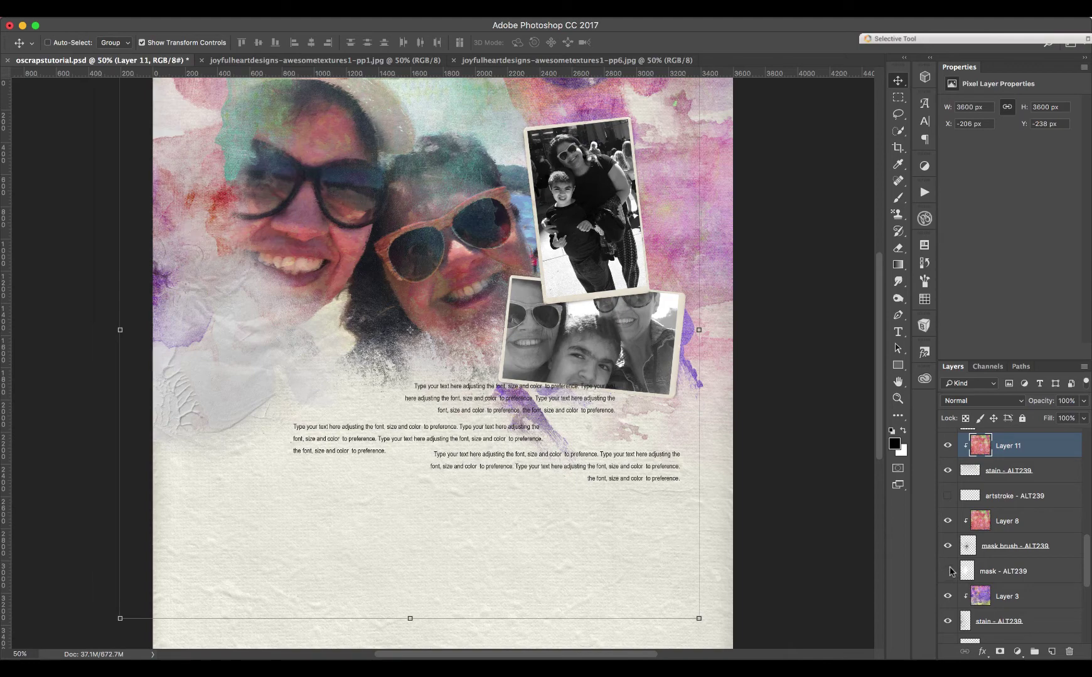
click(950, 571)
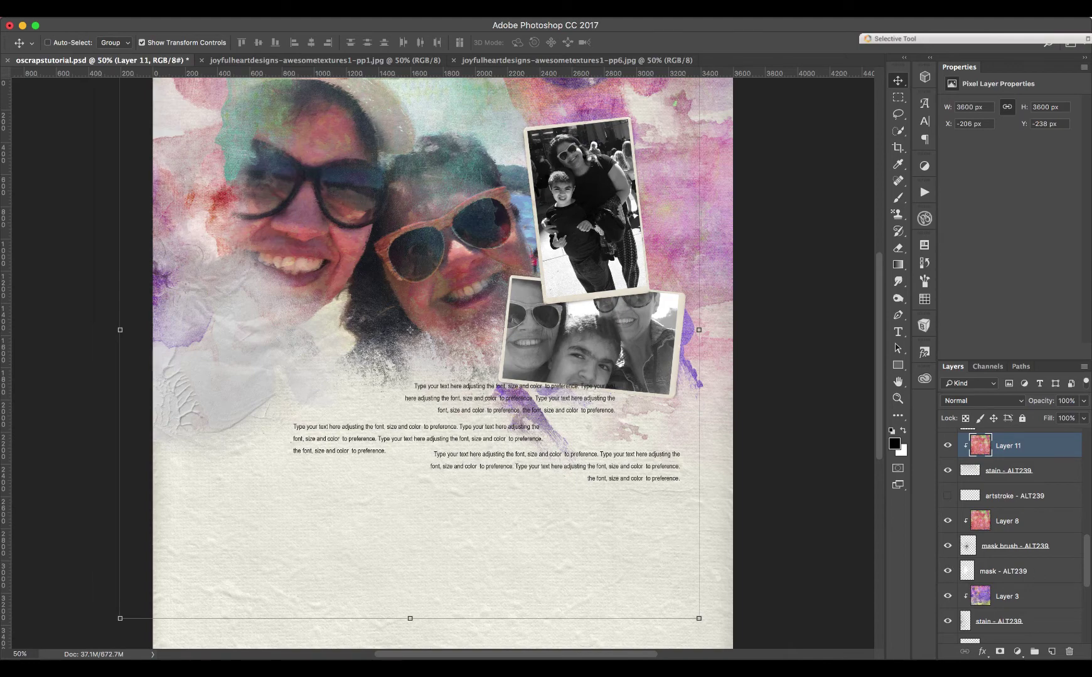
Hide and reshow the texture - ALT239 layer just above the dots layer to examine its effect on the page
scroll(1087, 583, down, 1)
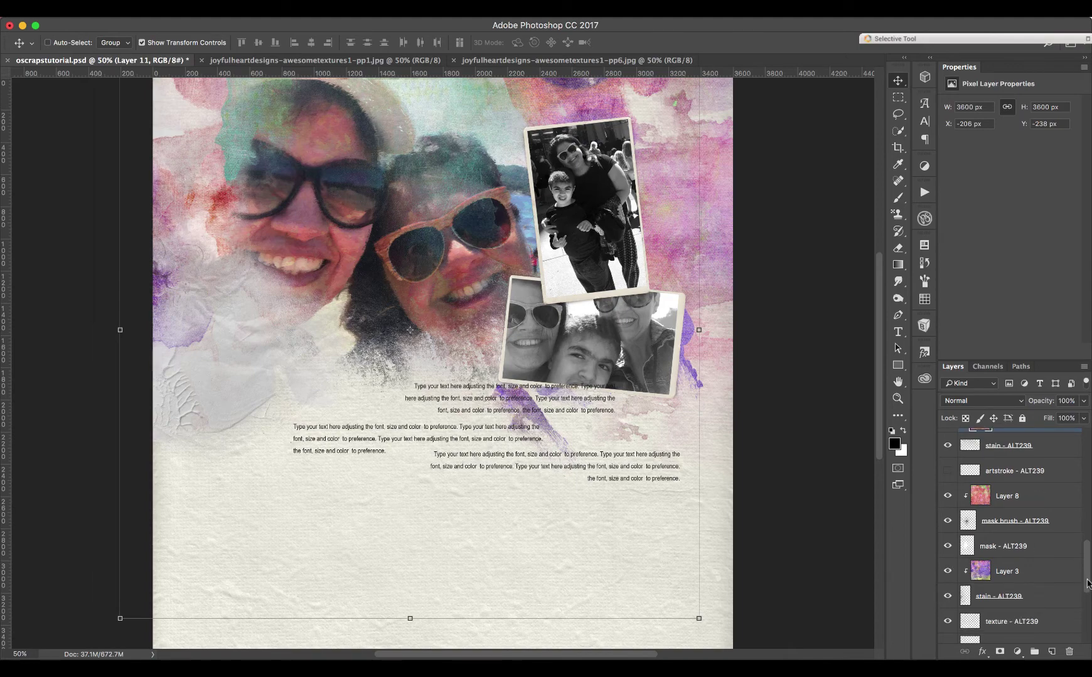
scroll(1087, 583, down, 2)
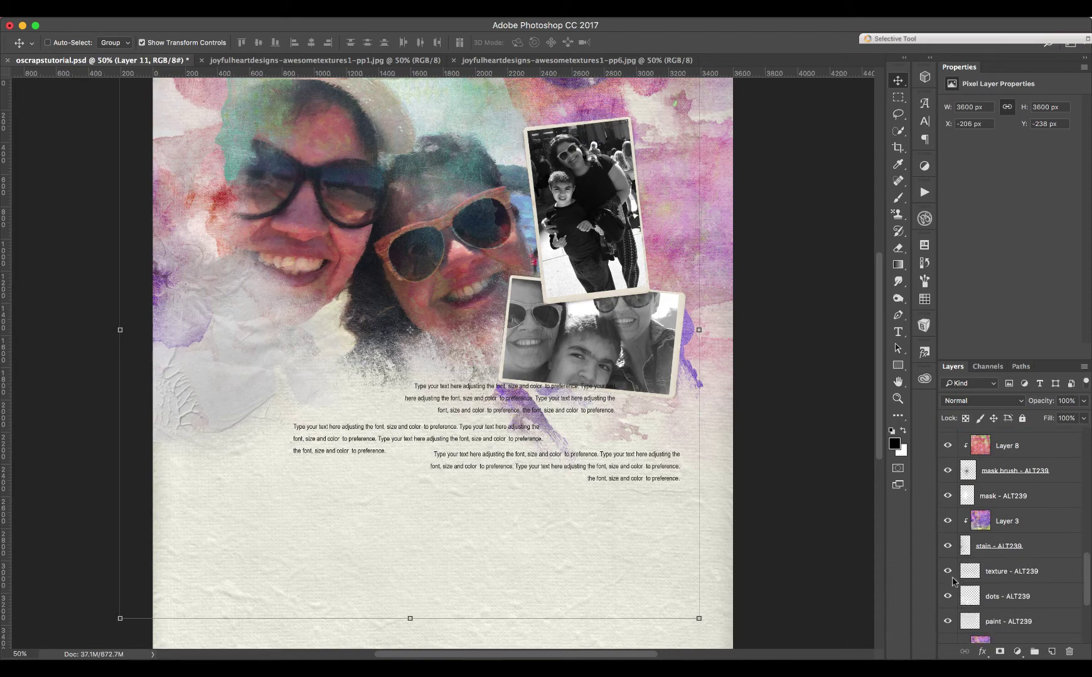
click(948, 572)
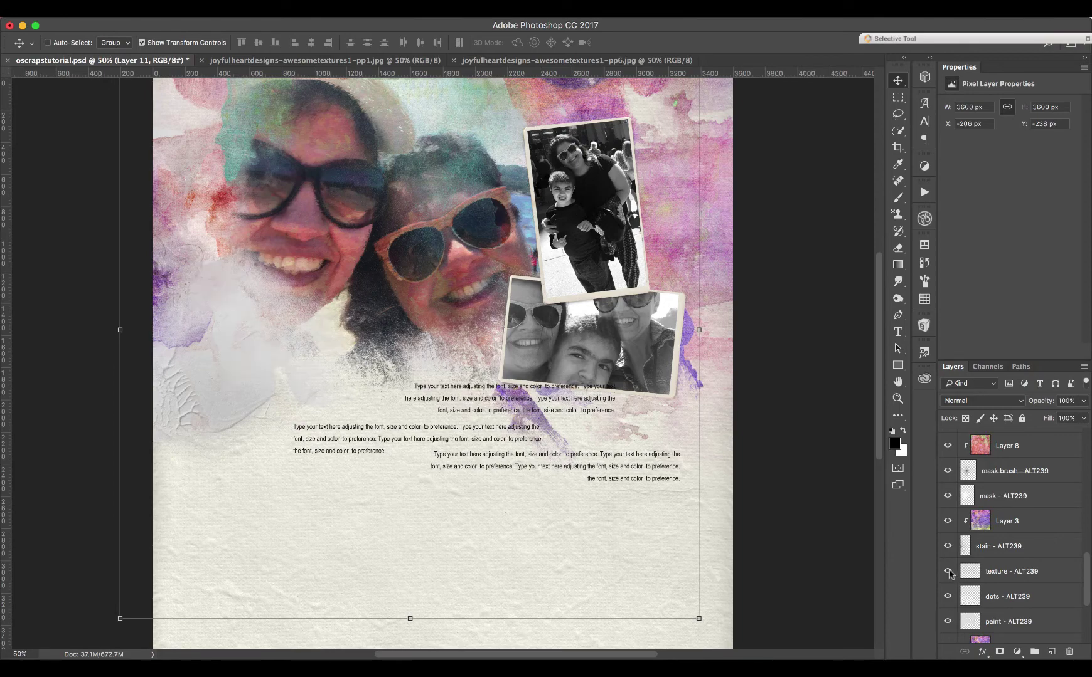
click(948, 573)
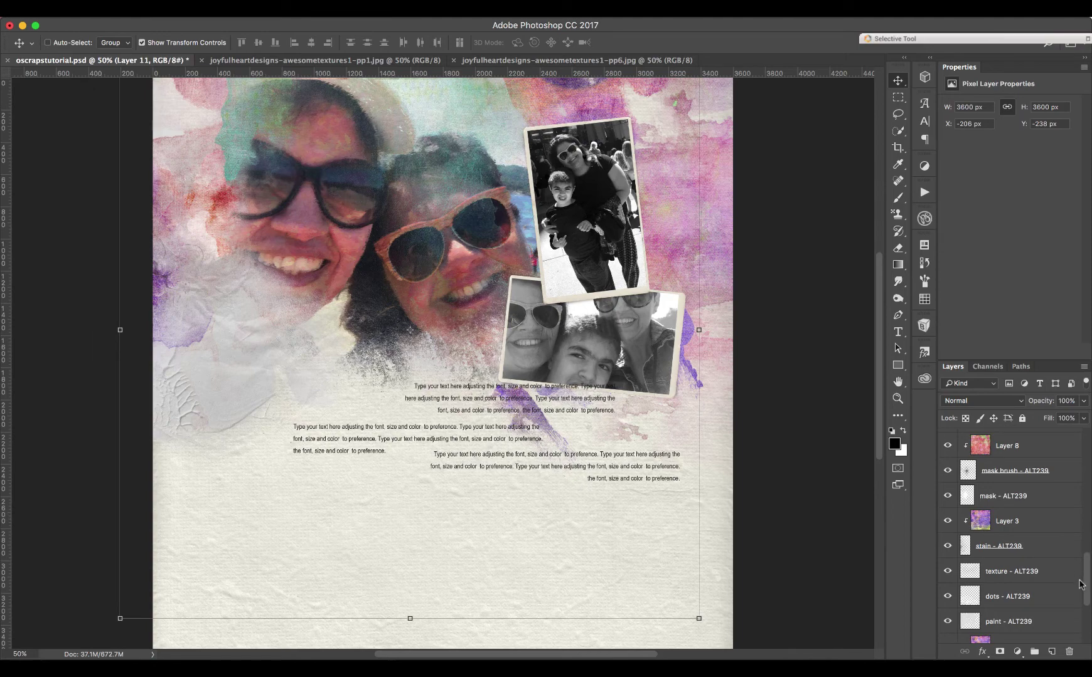
Select the paint - ALT239 layer and check its coverage, then open joyfulheartdesigns-awesometextures1-pp9.jpg from Adobe Bridge in Photoshop
click(1034, 623)
click(949, 623)
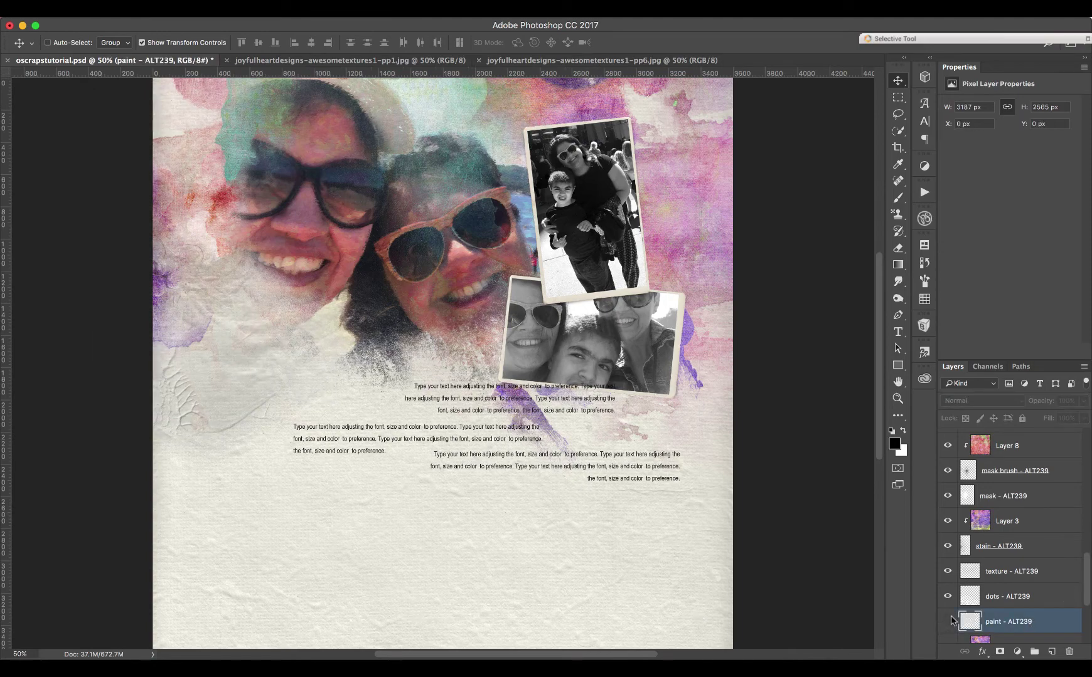
click(948, 622)
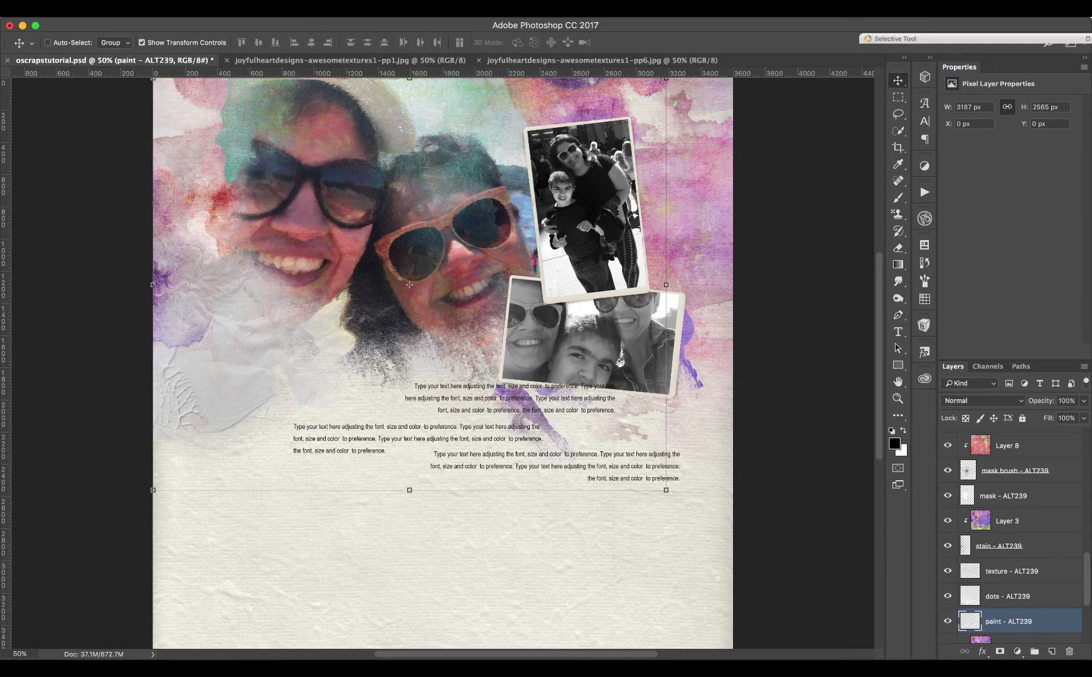
key(super+Tab)
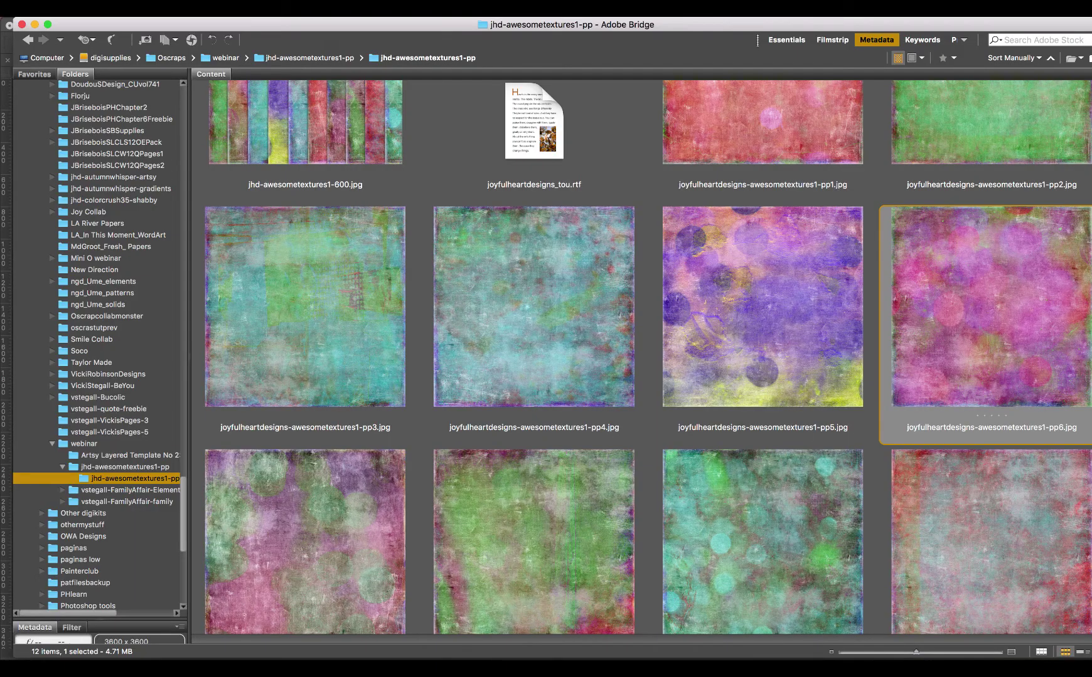
scroll(973, 552, down, 2)
drag(773, 549, 827, 676)
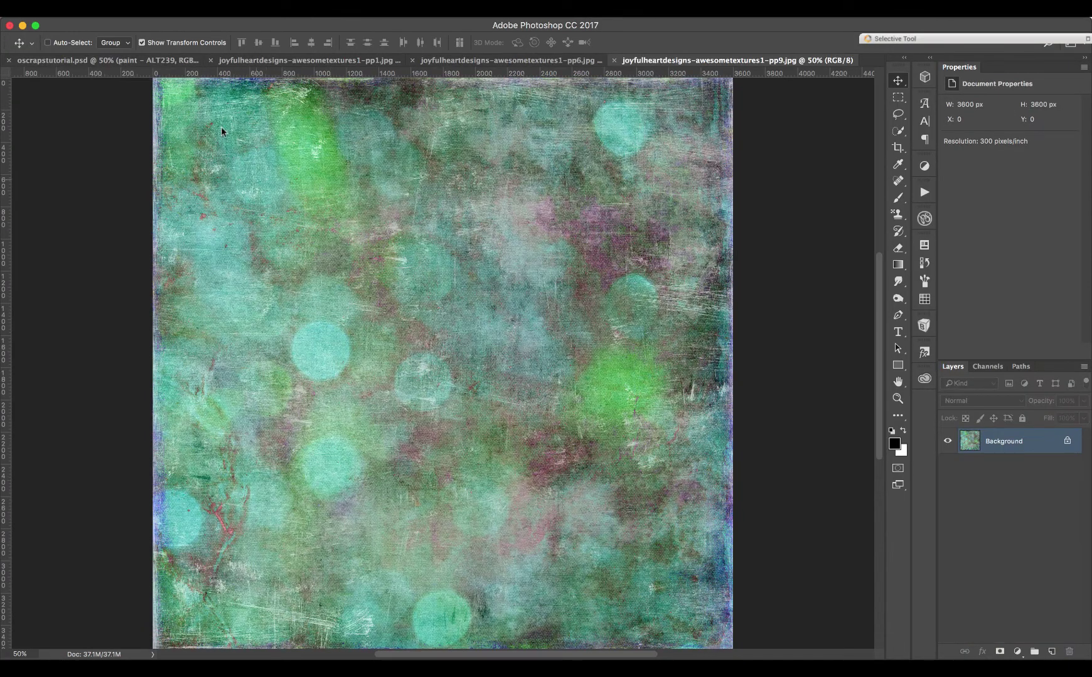
Bring the pp9 texture into oscrapstutorial.psd, clip it to the paint - ALT239 layer and position it at X -213 px, Y -282 px
drag(177, 110, 316, 175)
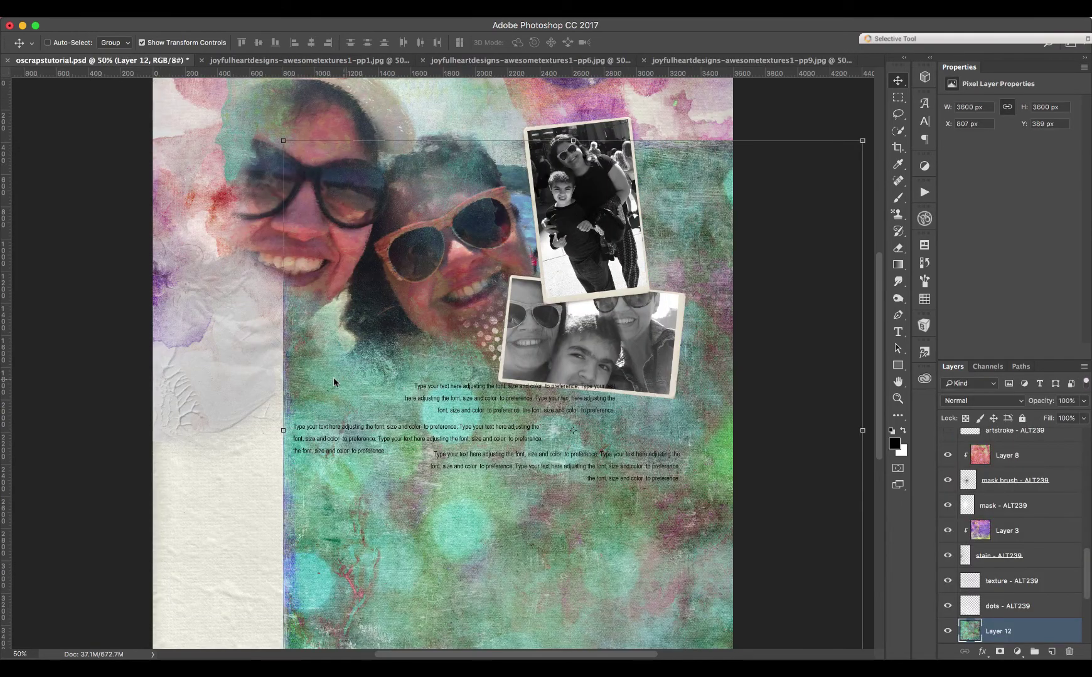
drag(334, 377, 212, 272)
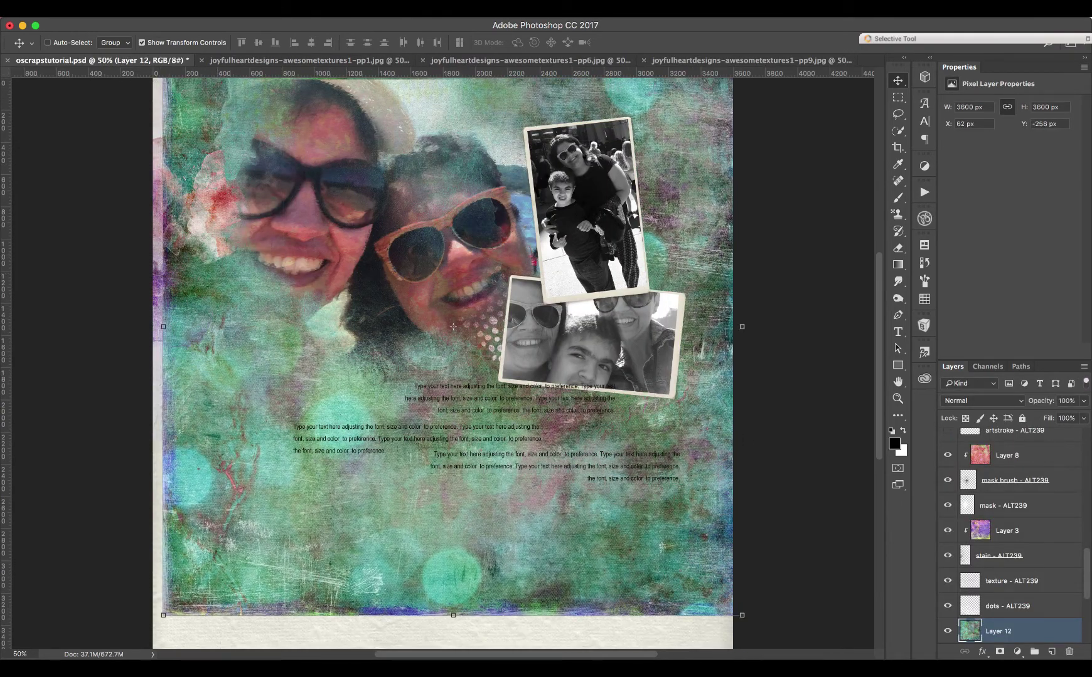
scroll(1003, 590, down, 2)
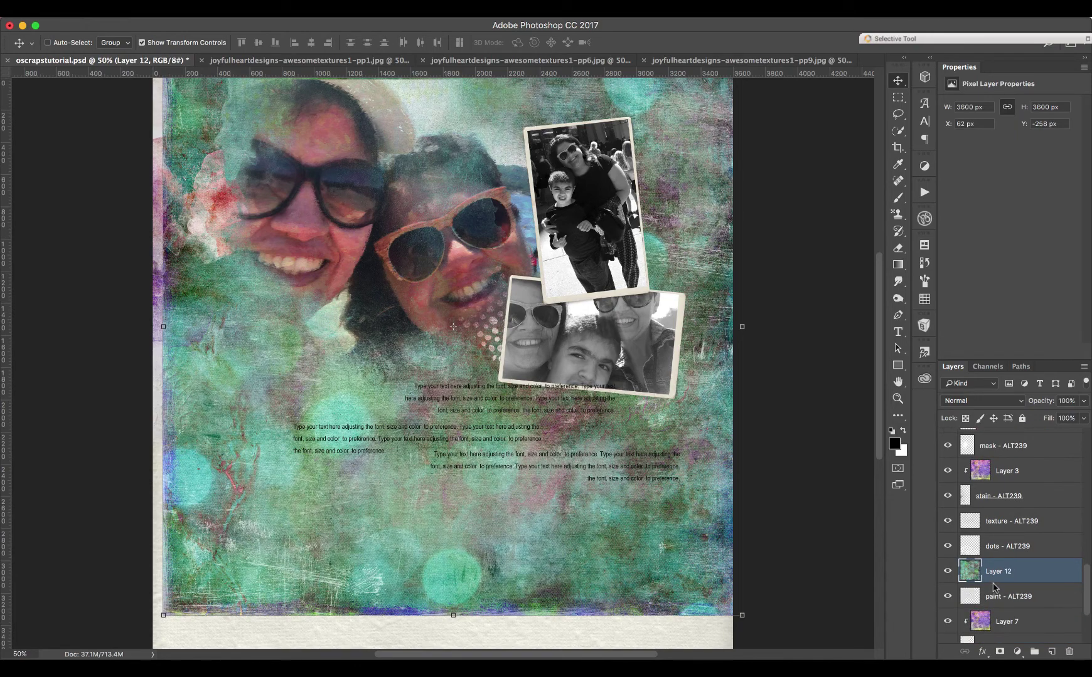
alt+click(996, 584)
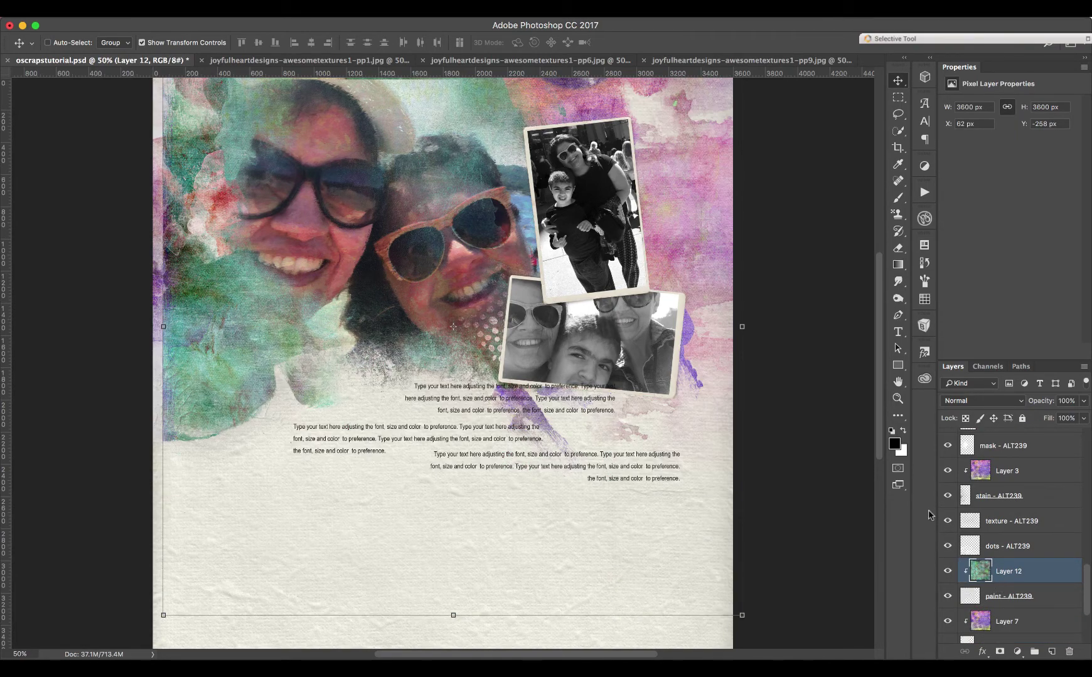
drag(337, 567, 327, 537)
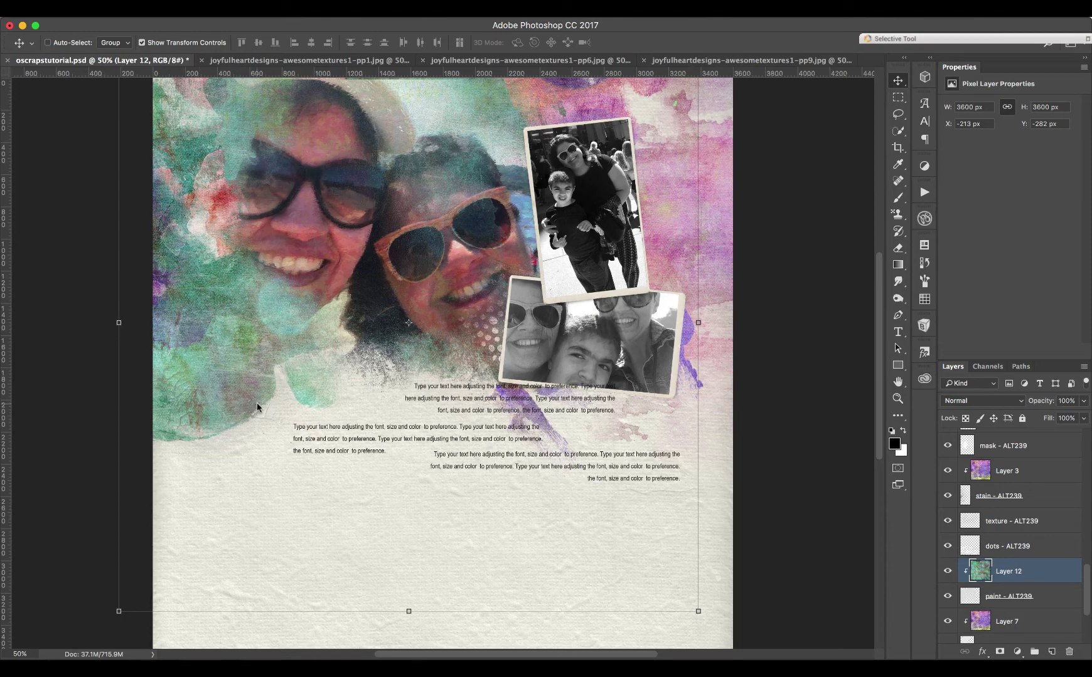
Add a layer mask to the clipped pp9 texture and choose the NBK-Soft Round brush for painting on it
click(1000, 652)
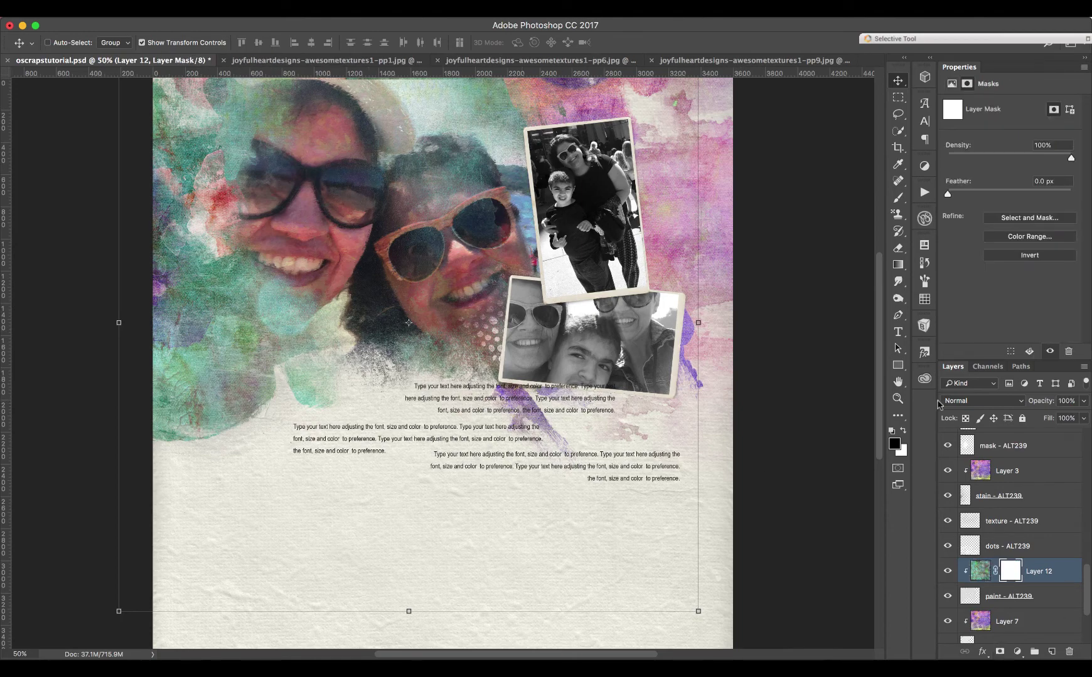
click(899, 198)
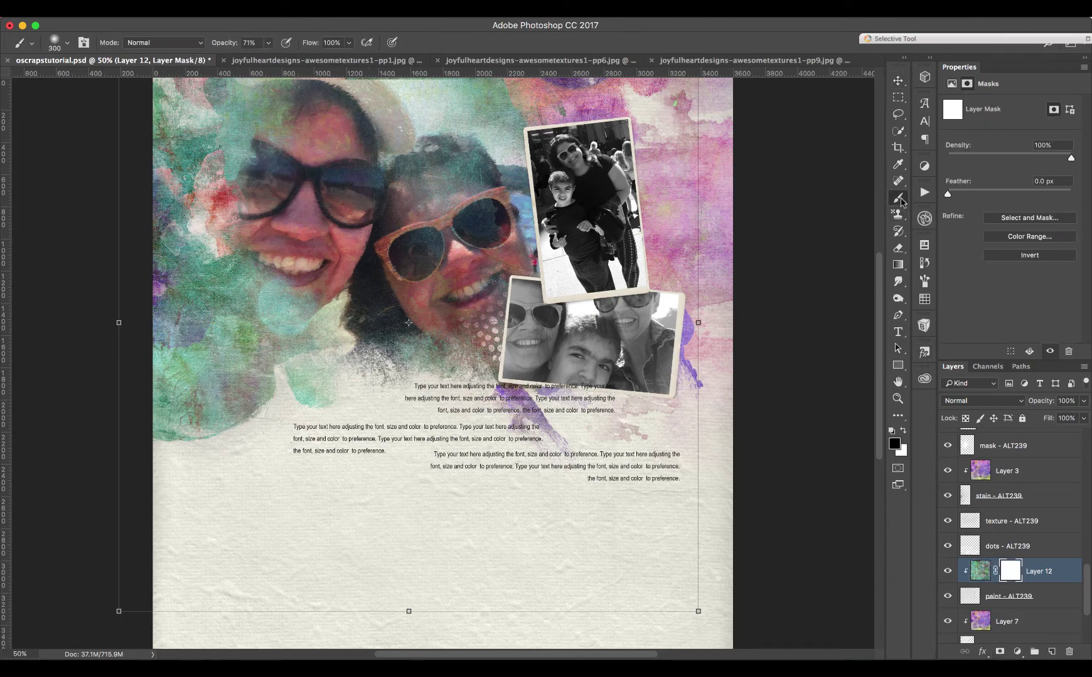
click(899, 199)
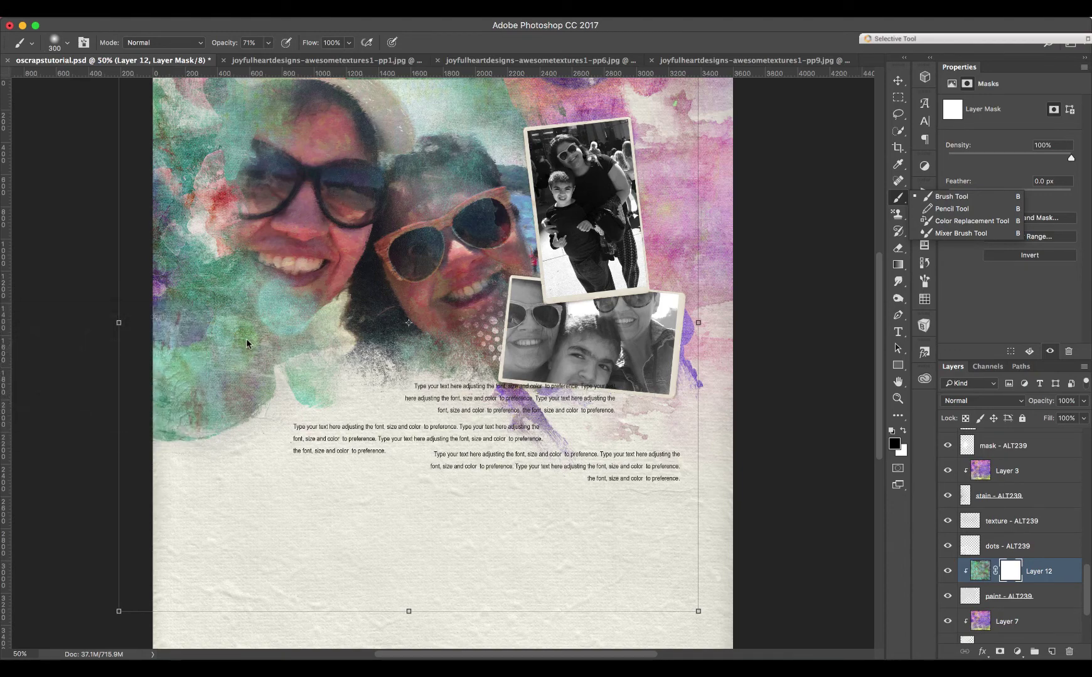
click(924, 326)
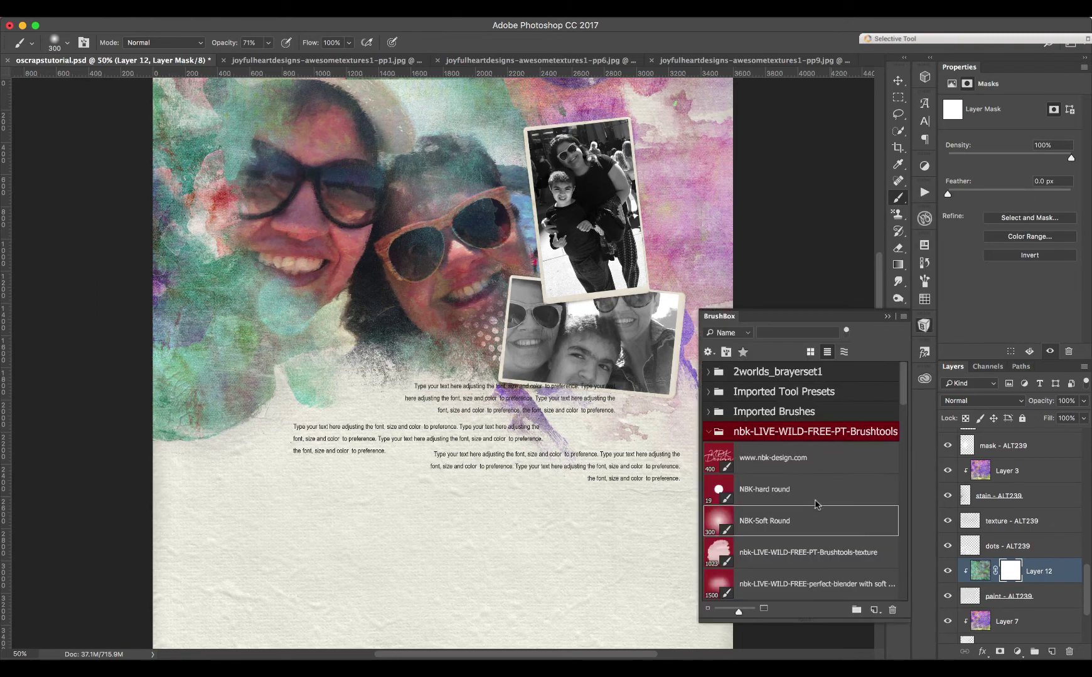
click(804, 521)
click(887, 316)
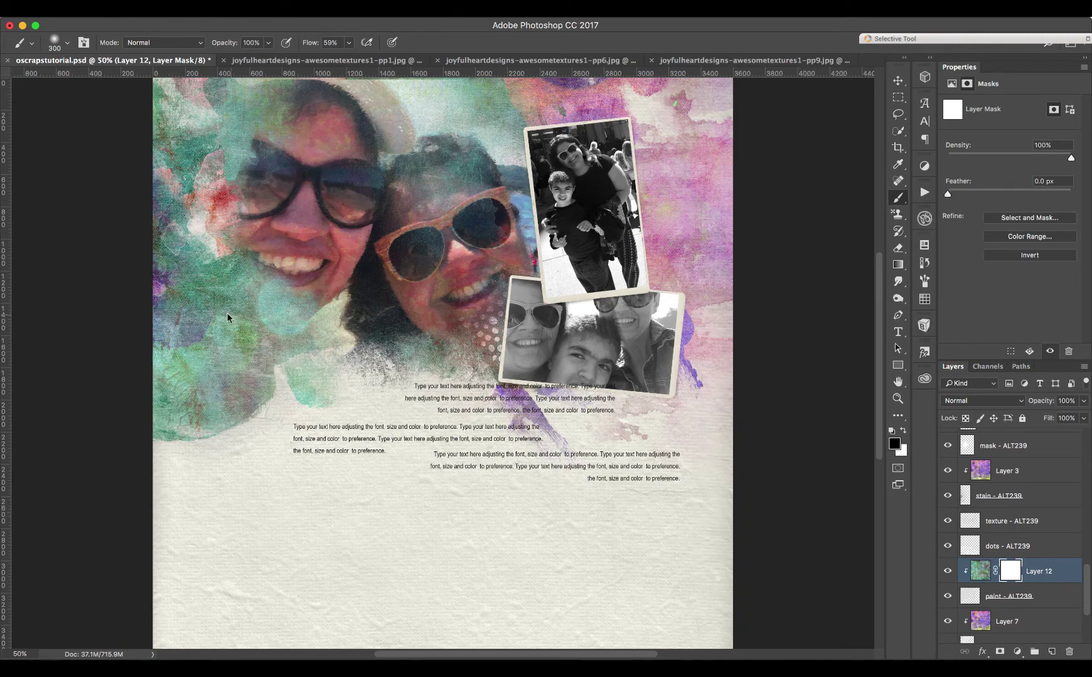
Mask out a small spot of the green texture beside the woman's chin, check the brush tip settings and enlarge the brush to 600 px
drag(197, 337, 230, 318)
click(925, 289)
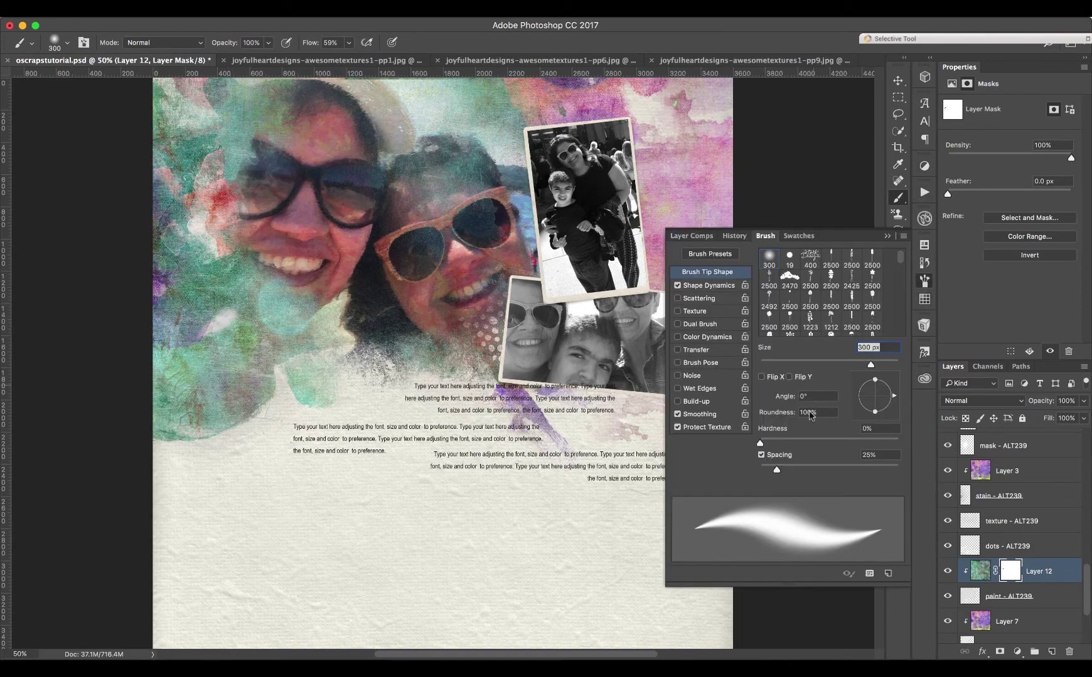
click(887, 237)
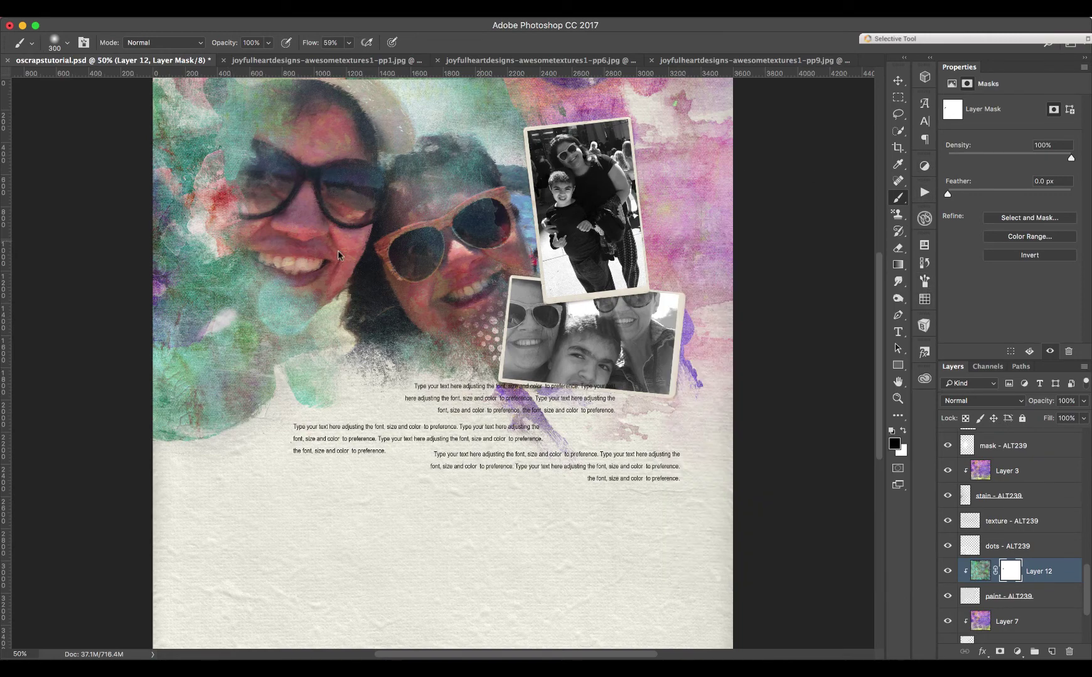
key(bracketright)
key(bracketright)
key(bracketright)
key(bracketright)
key(bracketright)
Try masking out the green texture below the woman's face with one broad stroke, and revert to the state before that stroke
mouse_move(232, 263)
mouse_down()
mouse_move(184, 347)
mouse_move(177, 394)
mouse_move(203, 425)
mouse_up()
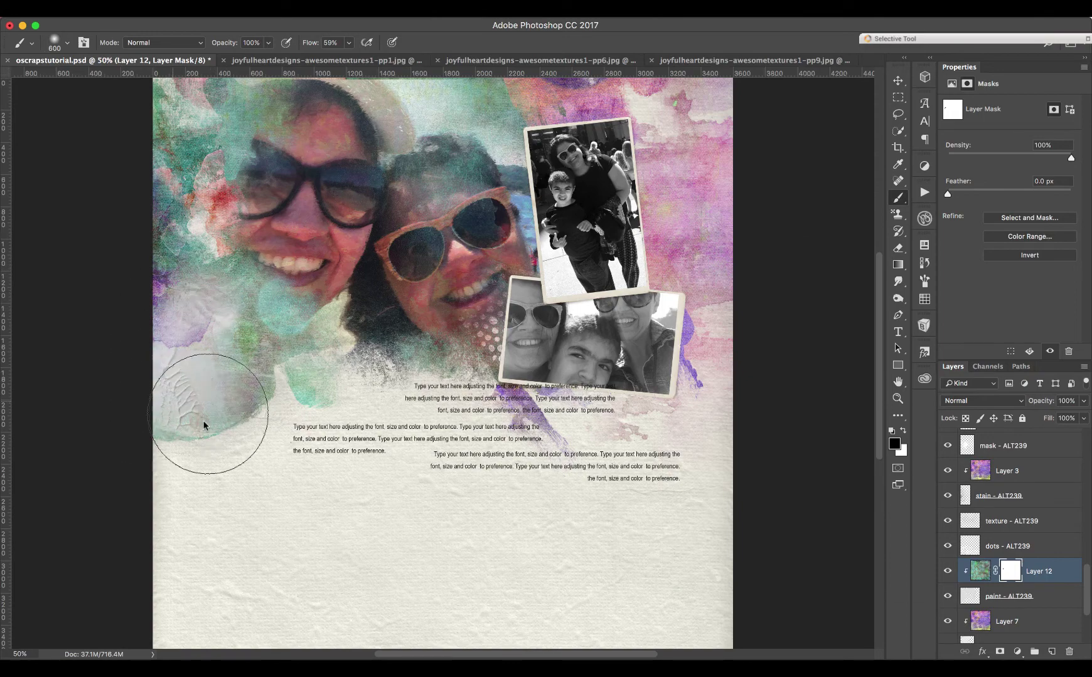
click(268, 42)
key(super+z)
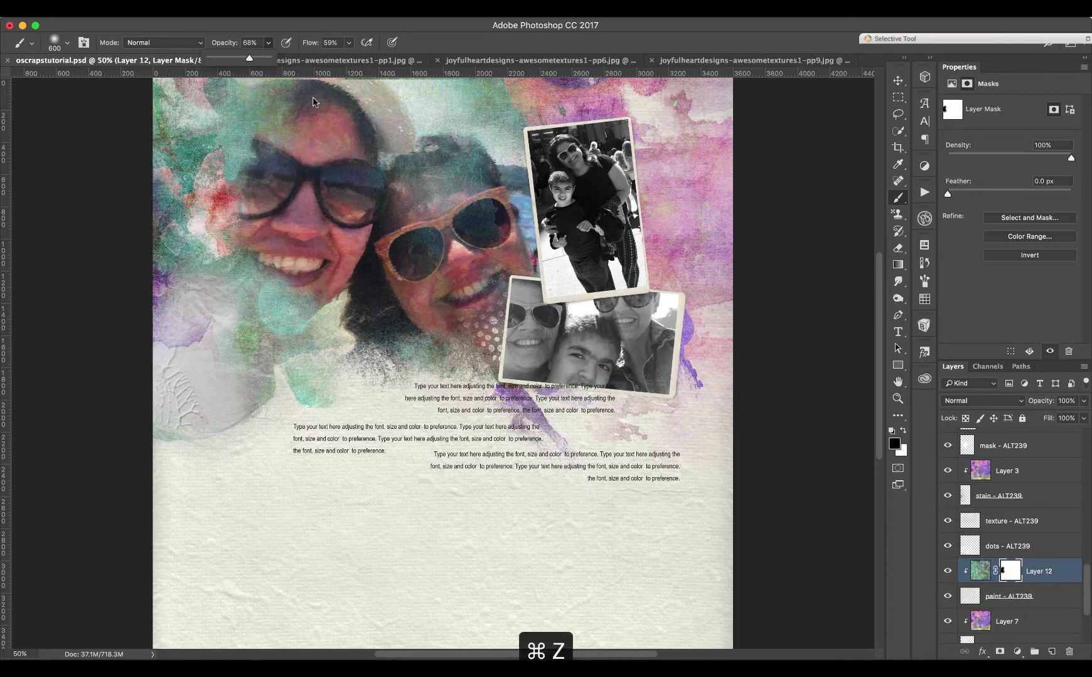
click(925, 266)
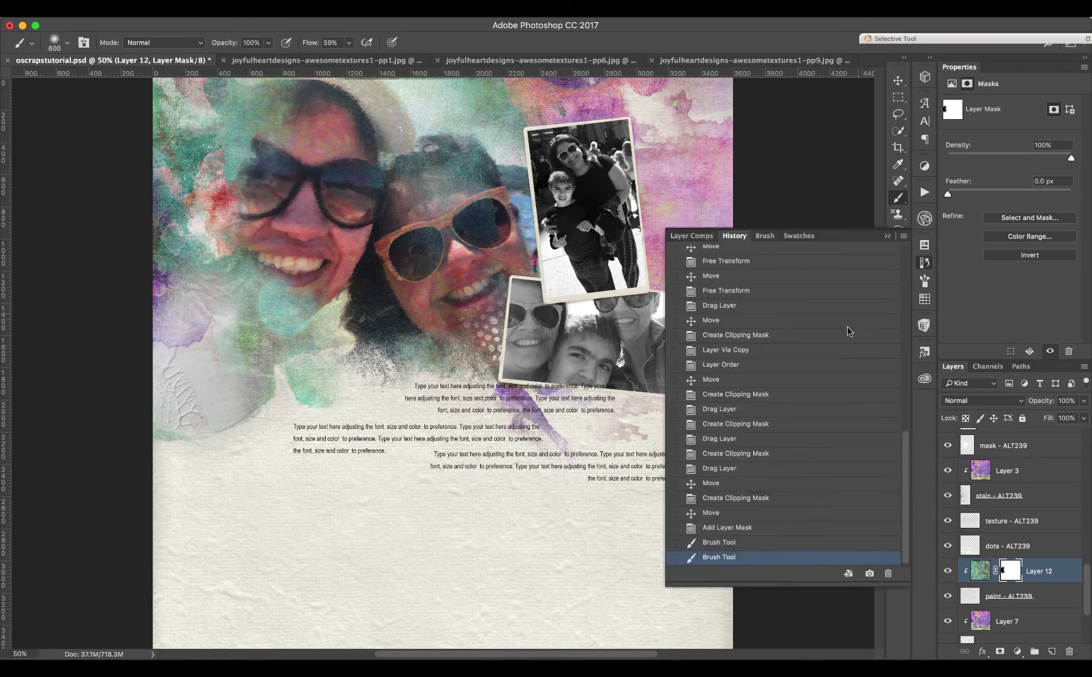
click(721, 543)
click(887, 236)
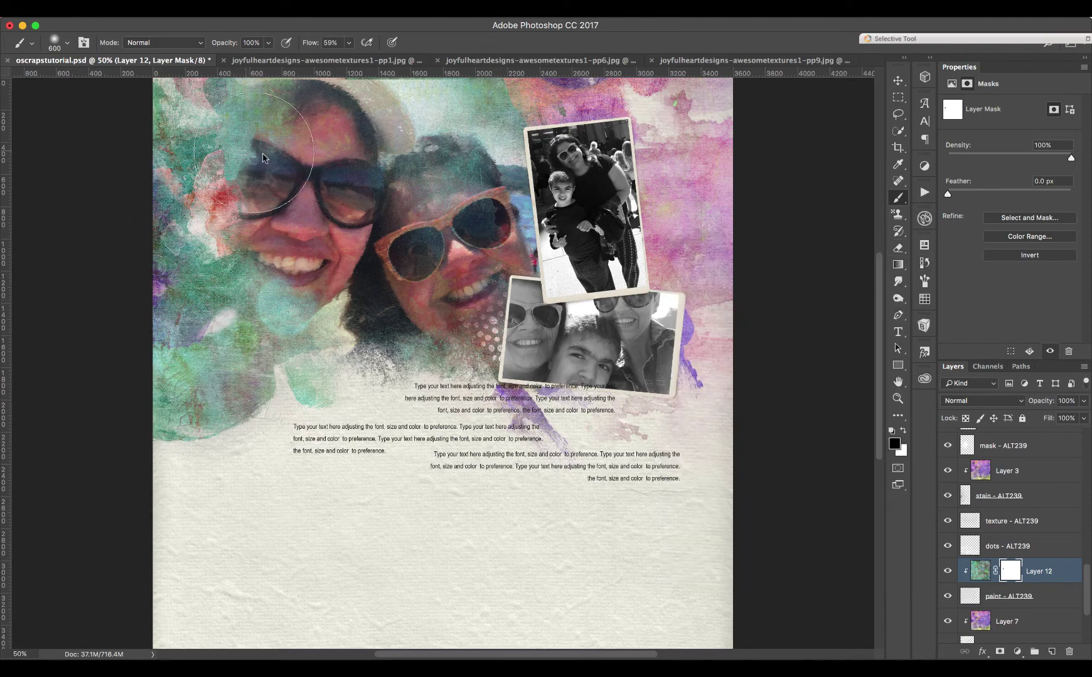
Mask out the green texture beside and below the woman's face, and reduce the brush size to 250 px
mouse_move(209, 336)
mouse_down()
mouse_move(183, 308)
mouse_move(168, 268)
mouse_move(201, 305)
mouse_move(201, 349)
mouse_move(165, 437)
mouse_move(179, 458)
mouse_move(268, 405)
mouse_move(242, 421)
mouse_move(182, 420)
mouse_move(274, 395)
mouse_move(250, 388)
mouse_move(220, 399)
mouse_move(256, 271)
mouse_move(292, 230)
mouse_move(276, 246)
mouse_move(286, 265)
mouse_move(274, 243)
mouse_up()
key(bracketleft)
key(bracketleft)
key(bracketleft)
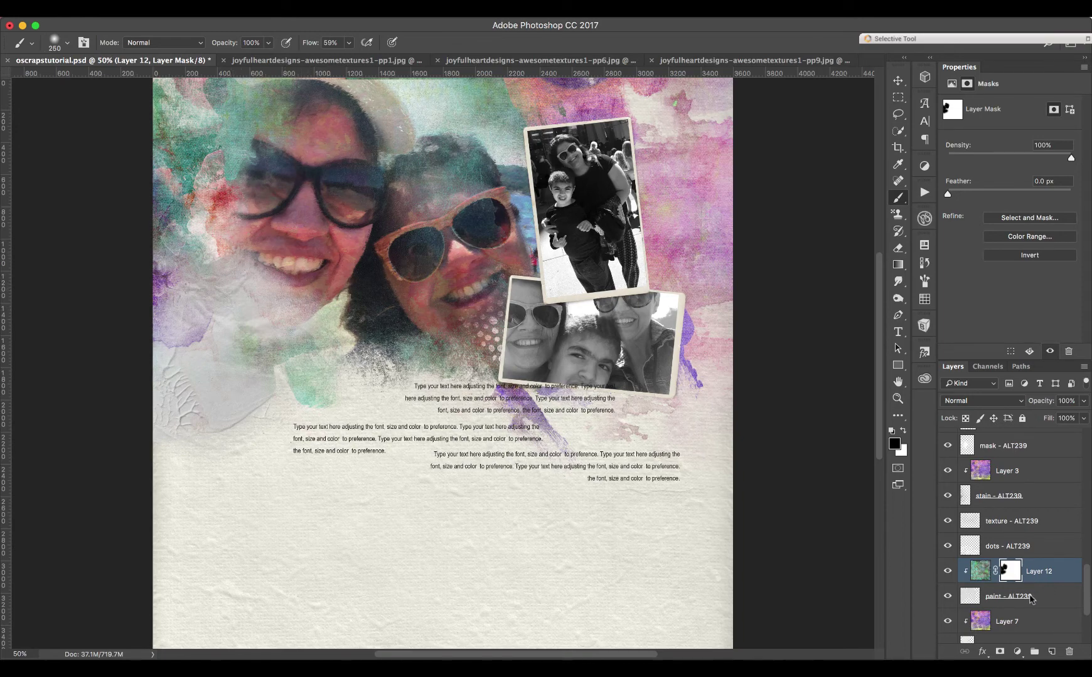
Add a layer mask to paint - ALT239 and brush away paint along the woman's cheek at 75% opacity and 82% flow
mouse_move(1032, 599)
mouse_down()
mouse_move(1027, 618)
mouse_move(1035, 601)
mouse_up()
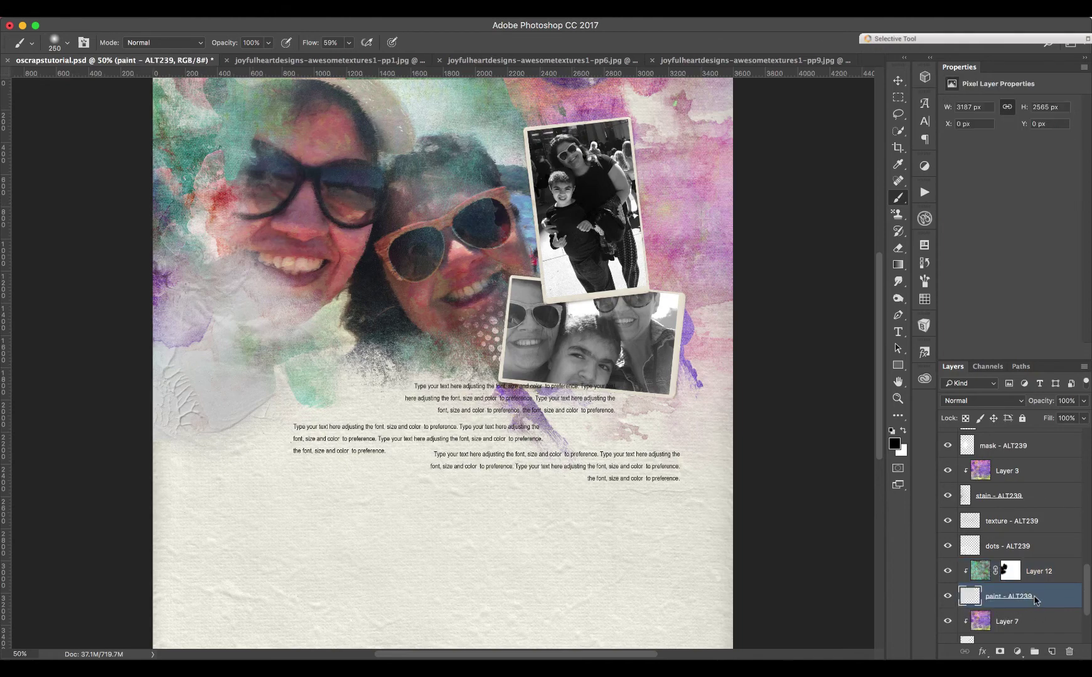
click(1000, 652)
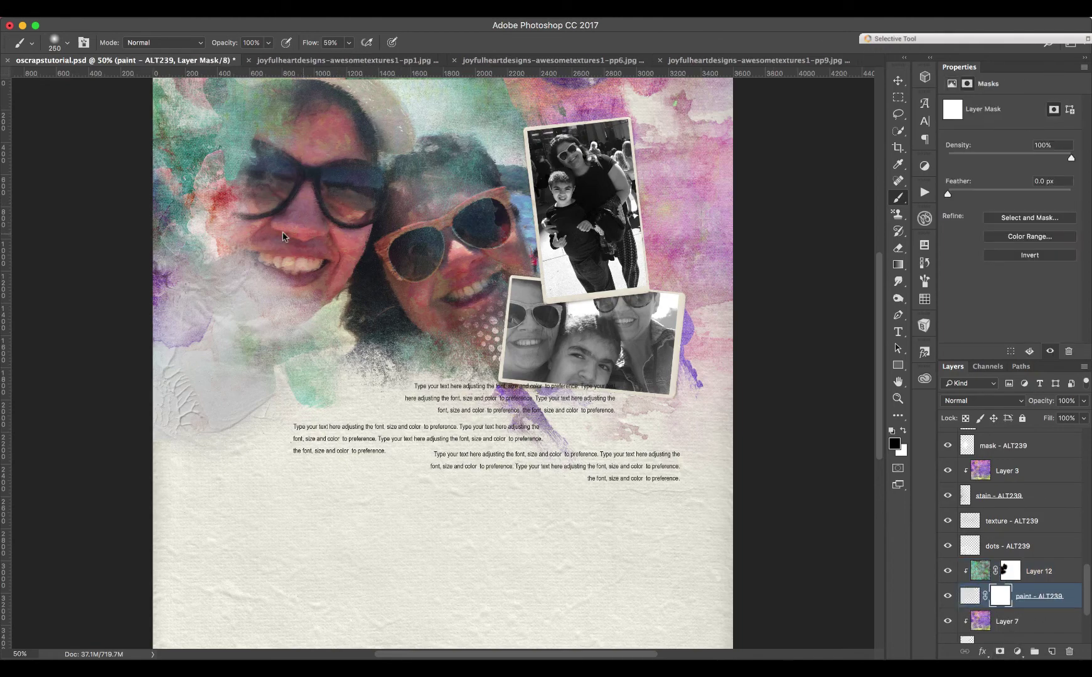
click(263, 42)
drag(268, 58, 253, 58)
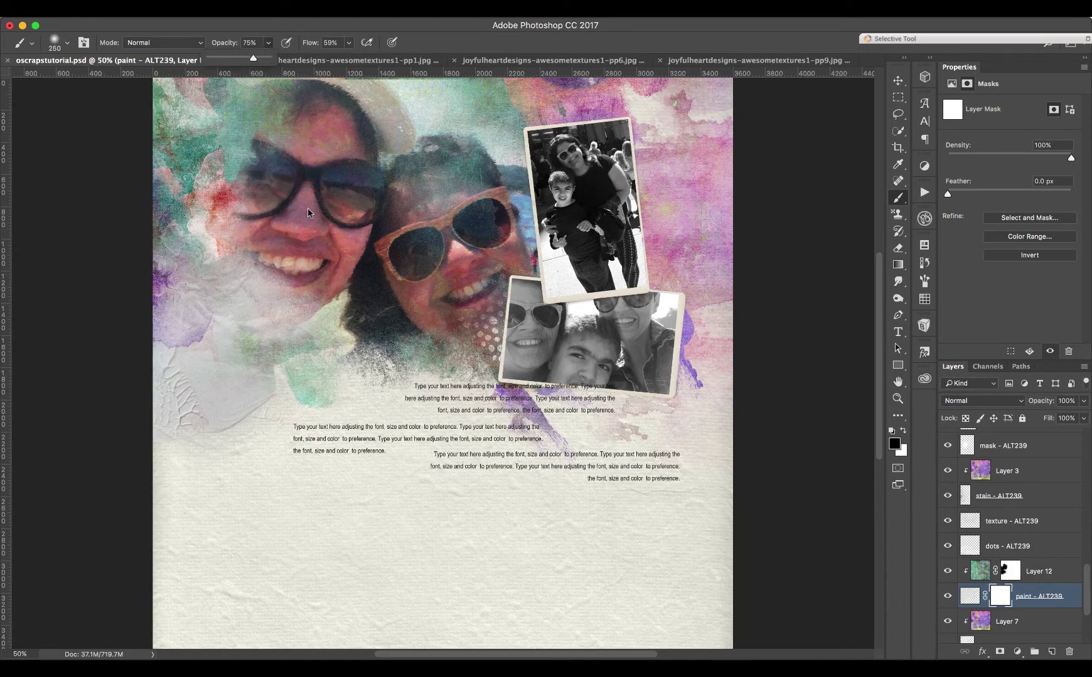
click(349, 43)
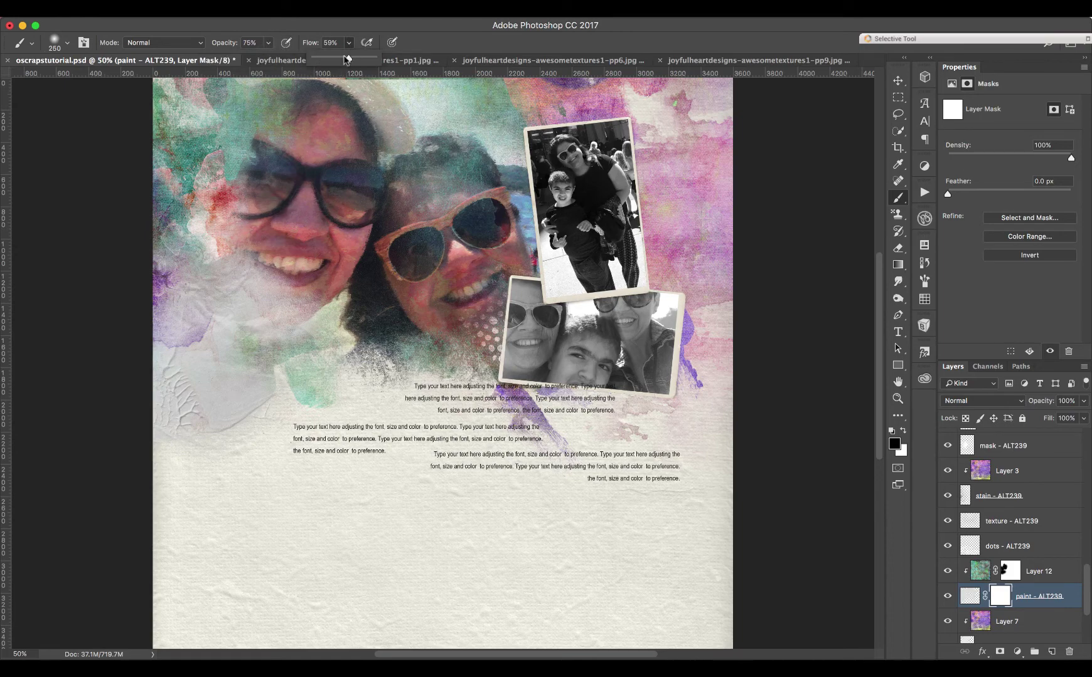
drag(349, 58, 364, 59)
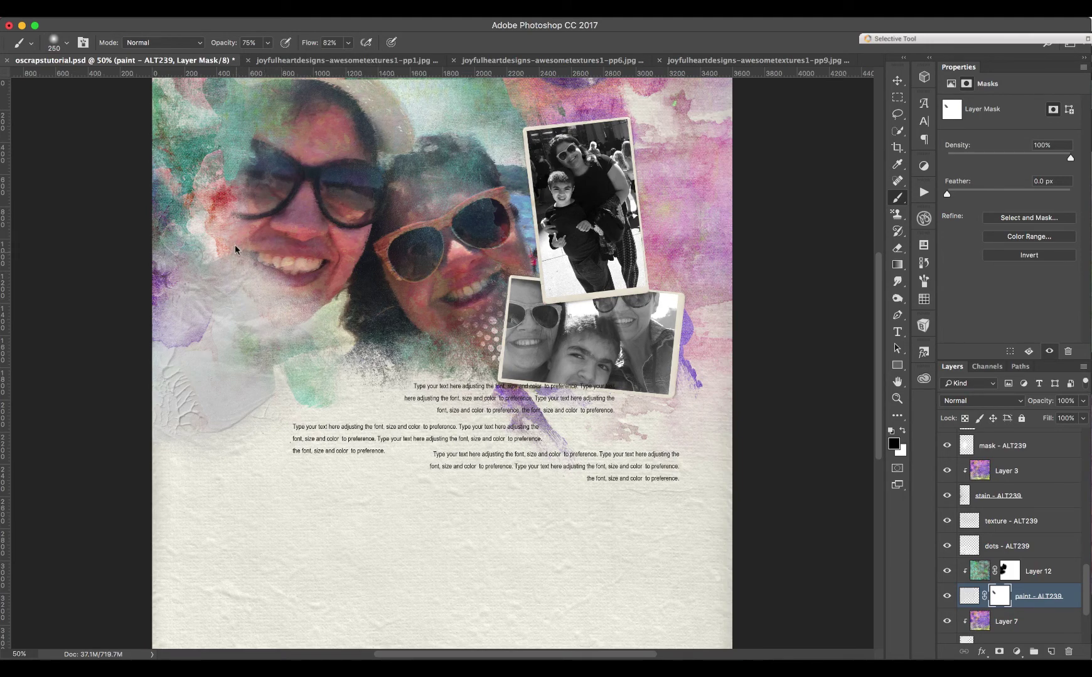
drag(240, 267, 233, 261)
Raise the brush flow and opacity to 100% and mask out more of the paint - ALT239 layer around the woman's face
click(349, 43)
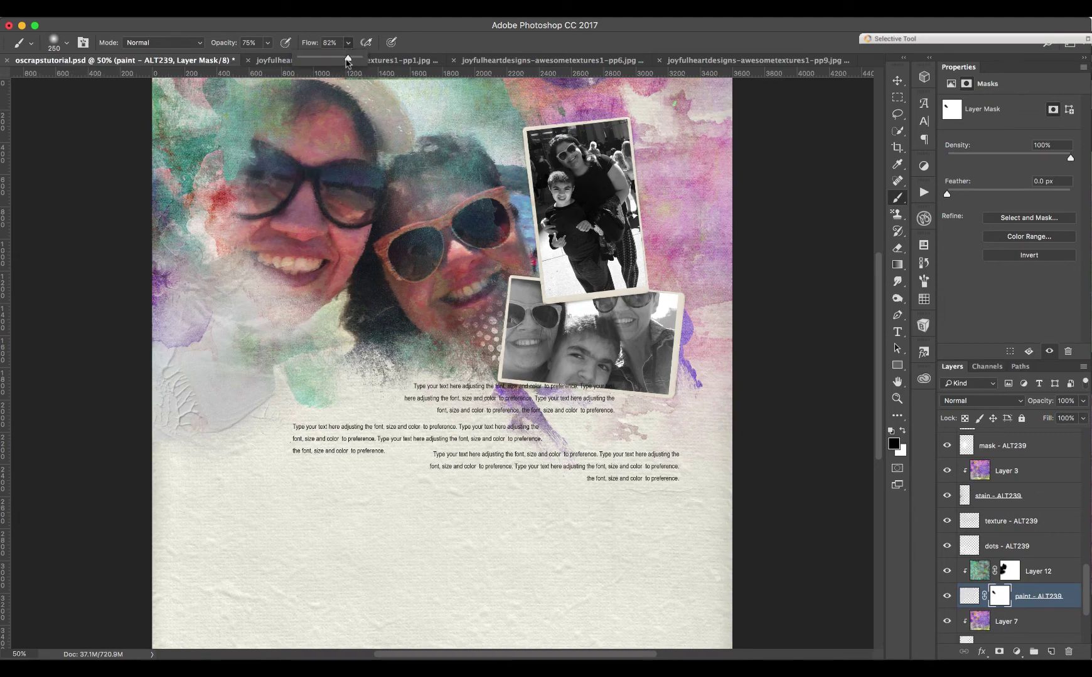
drag(349, 59, 359, 58)
click(267, 42)
drag(268, 58, 290, 58)
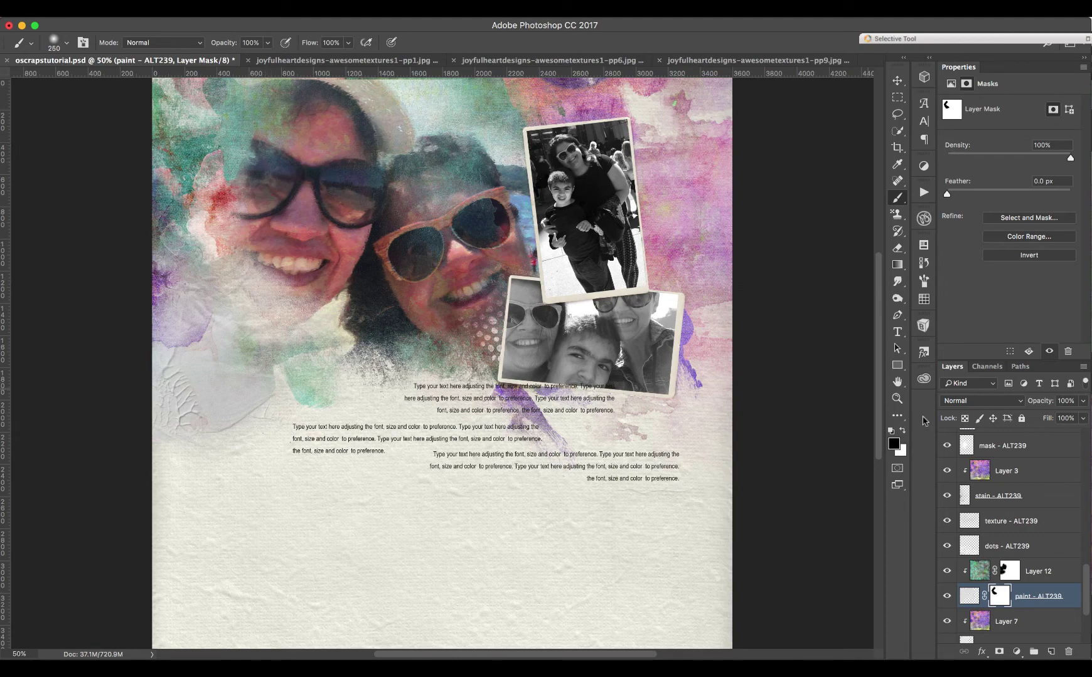
Select the mask brush - ALT239 layer on the page and move it to about X -64 px, Y -148 px
key(v)
super+click(247, 242)
drag(247, 243, 209, 174)
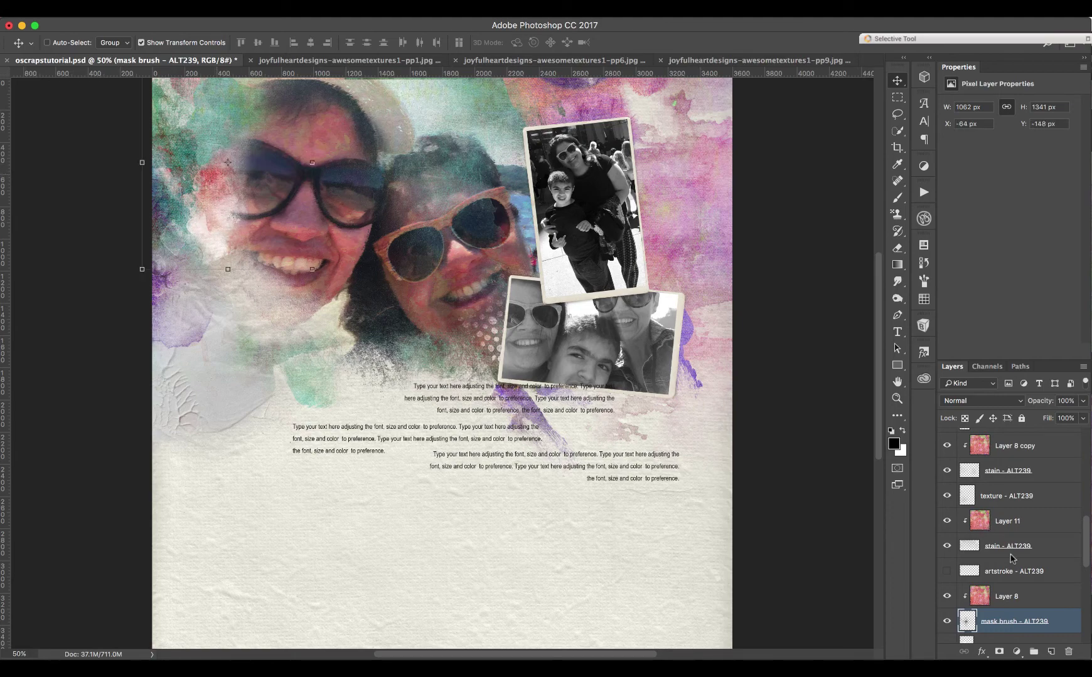
Rotate the mask - ALT239 layer by about 22° and reposition it at about X -317 px, Y -221 px
click(1023, 502)
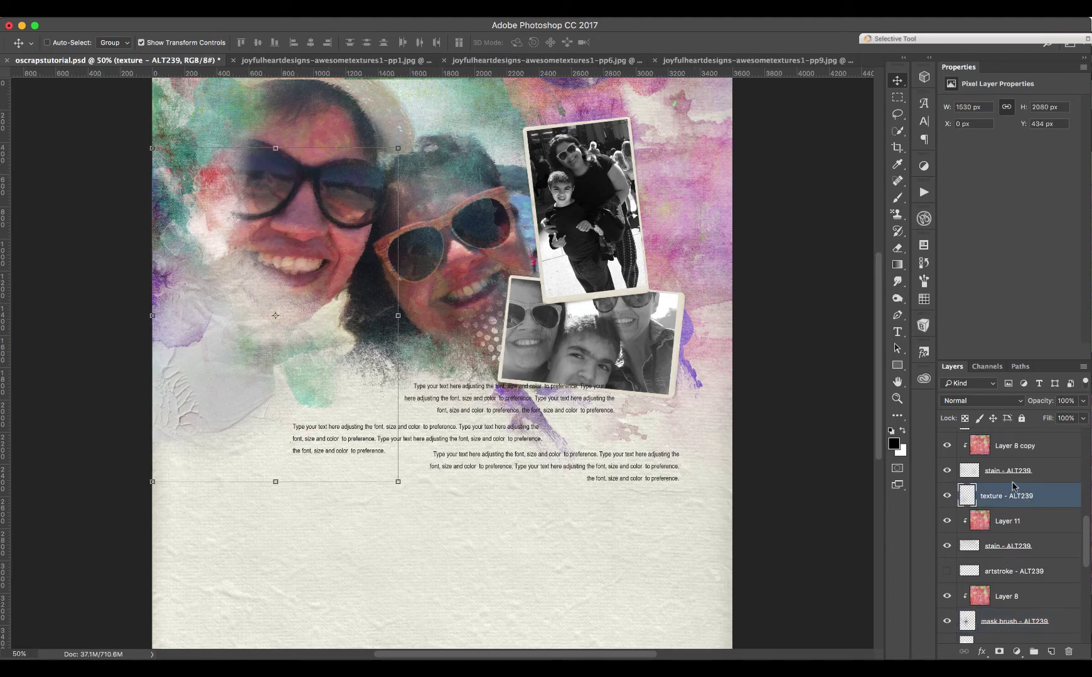
scroll(1083, 526, down, 4)
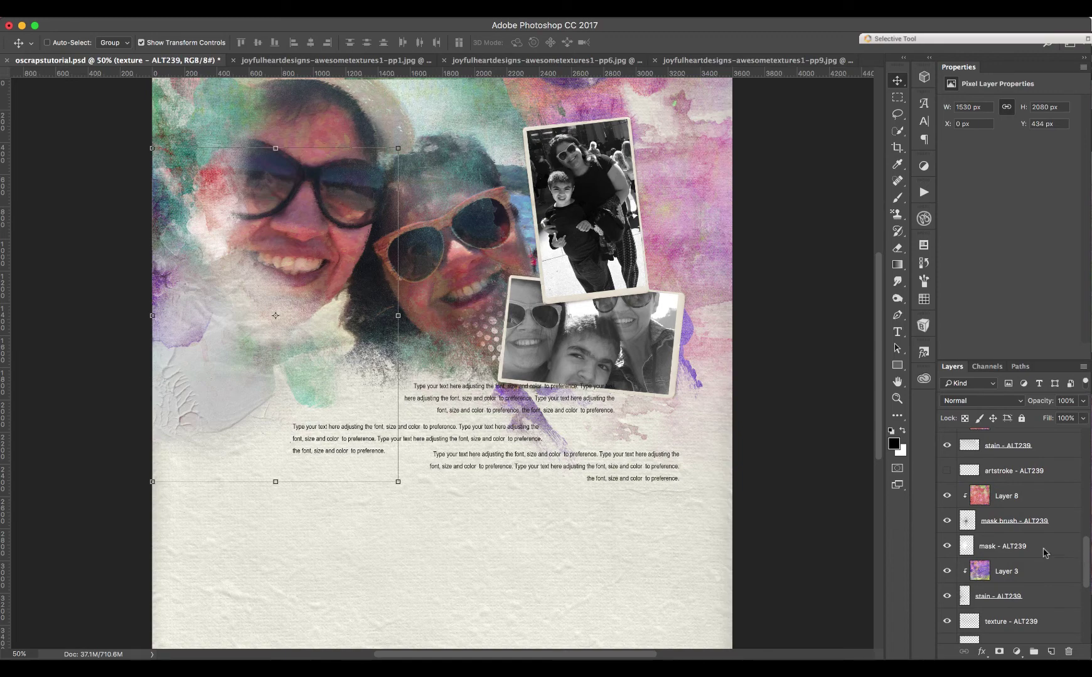
click(1029, 546)
drag(294, 258, 188, 222)
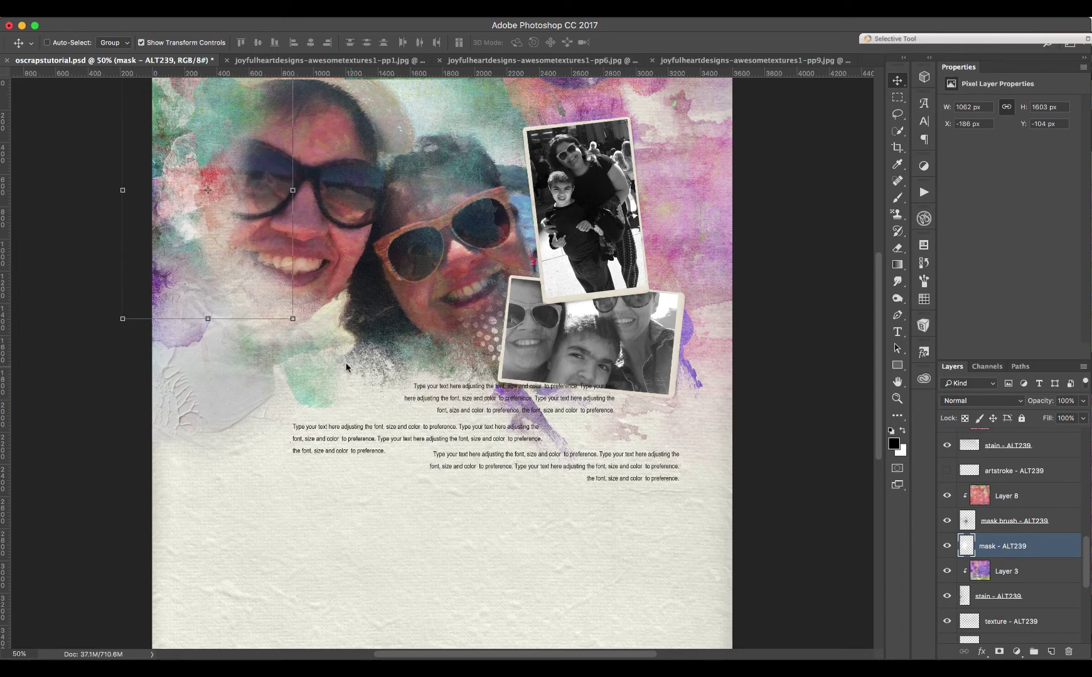
drag(299, 333, 231, 329)
drag(156, 228, 162, 231)
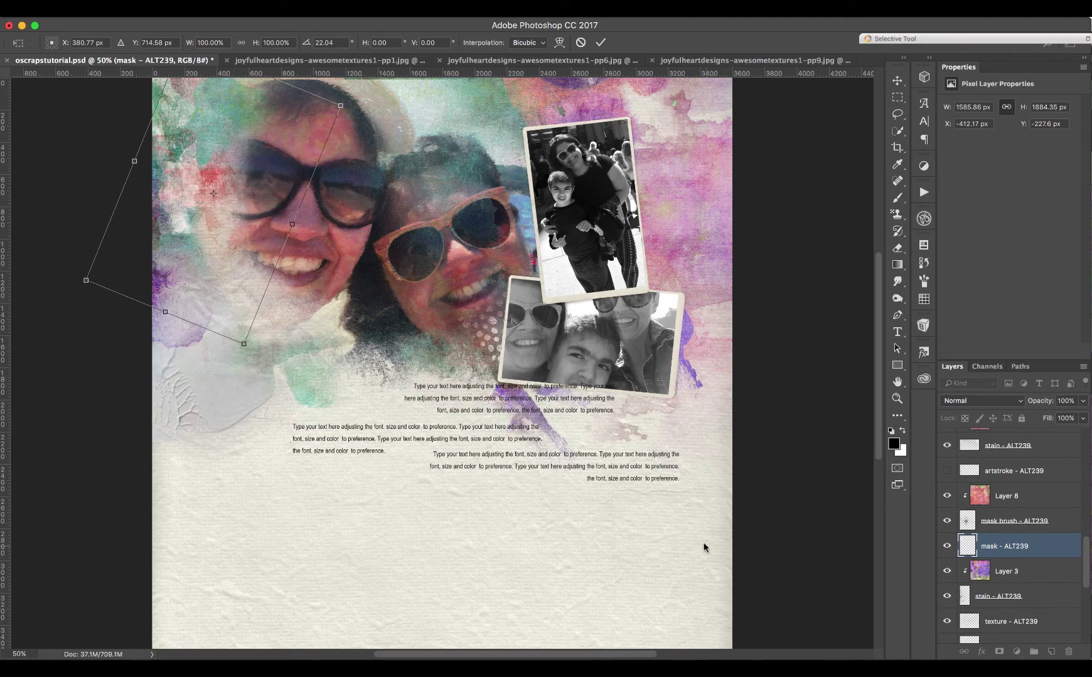
click(600, 42)
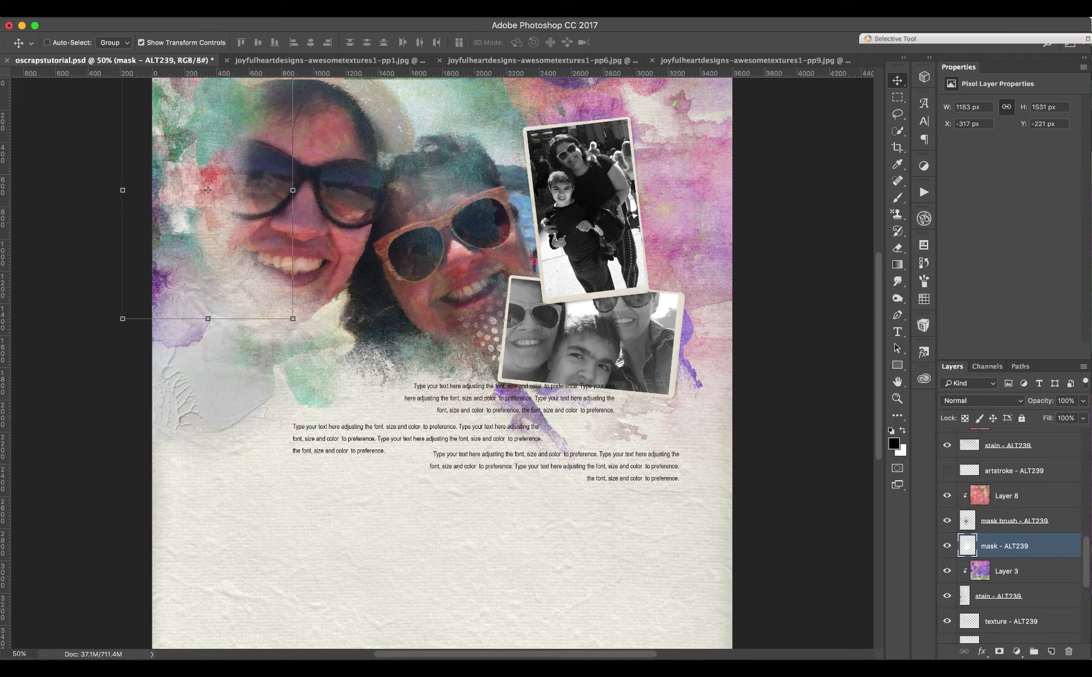
Switch to Adobe Bridge, browse the vstegall-FamilyAffair-Elements folder and open vstegall-FamilyAffair-Elements-paint-6.png in Photoshop
key(super+Tab)
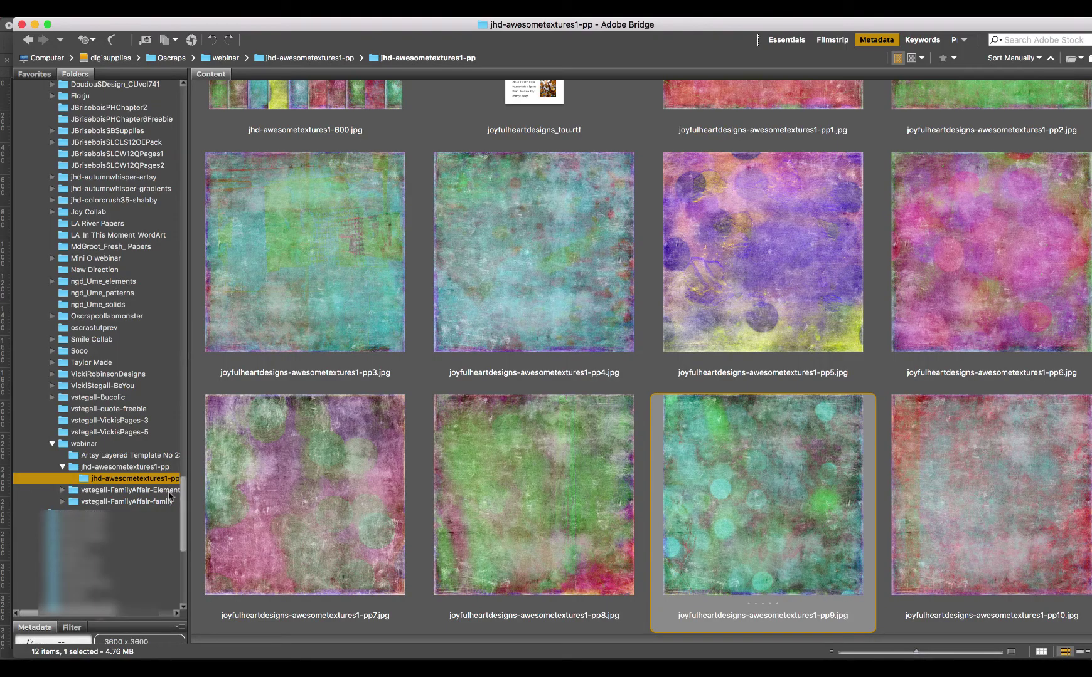
click(158, 493)
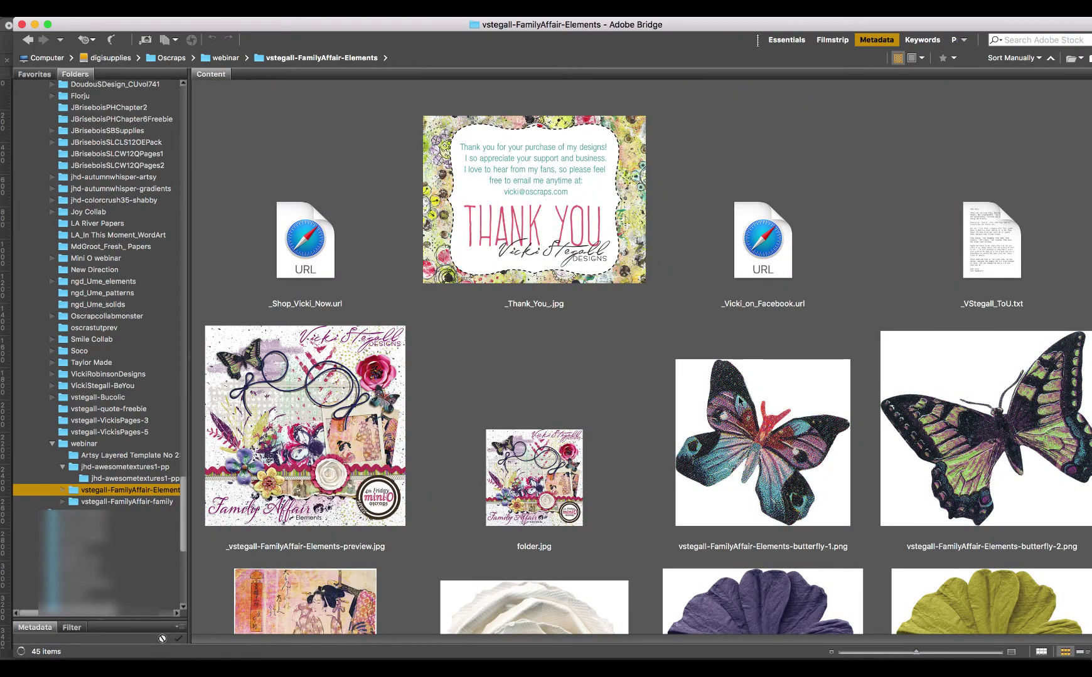
scroll(646, 357, down, 10)
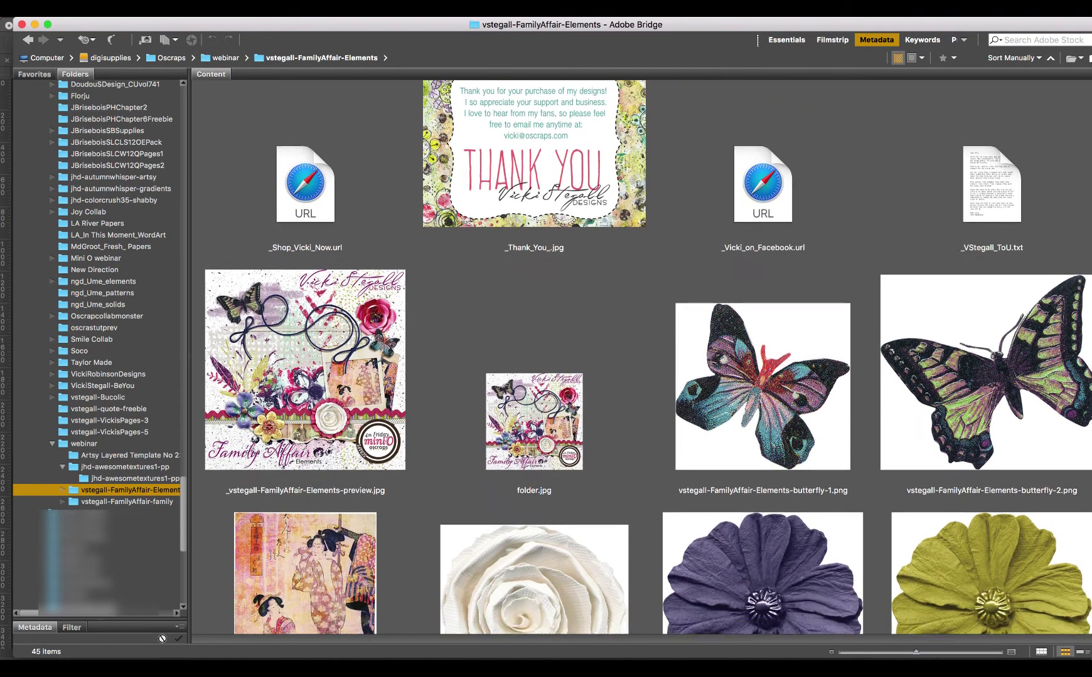
scroll(646, 358, down, 15)
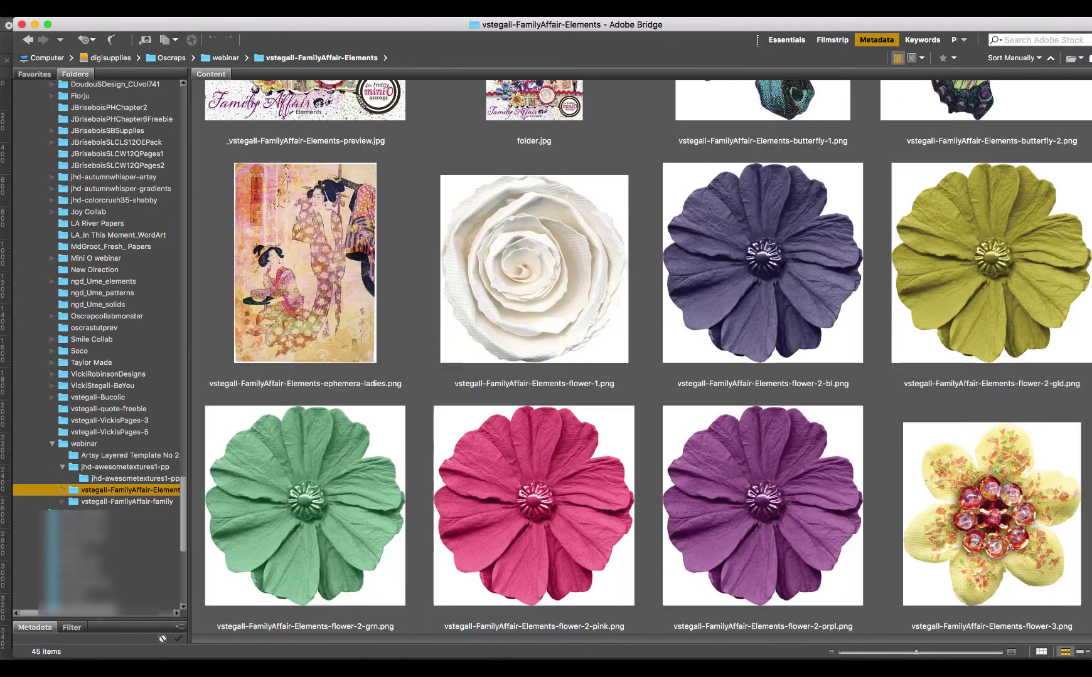
scroll(557, 320, down, 8)
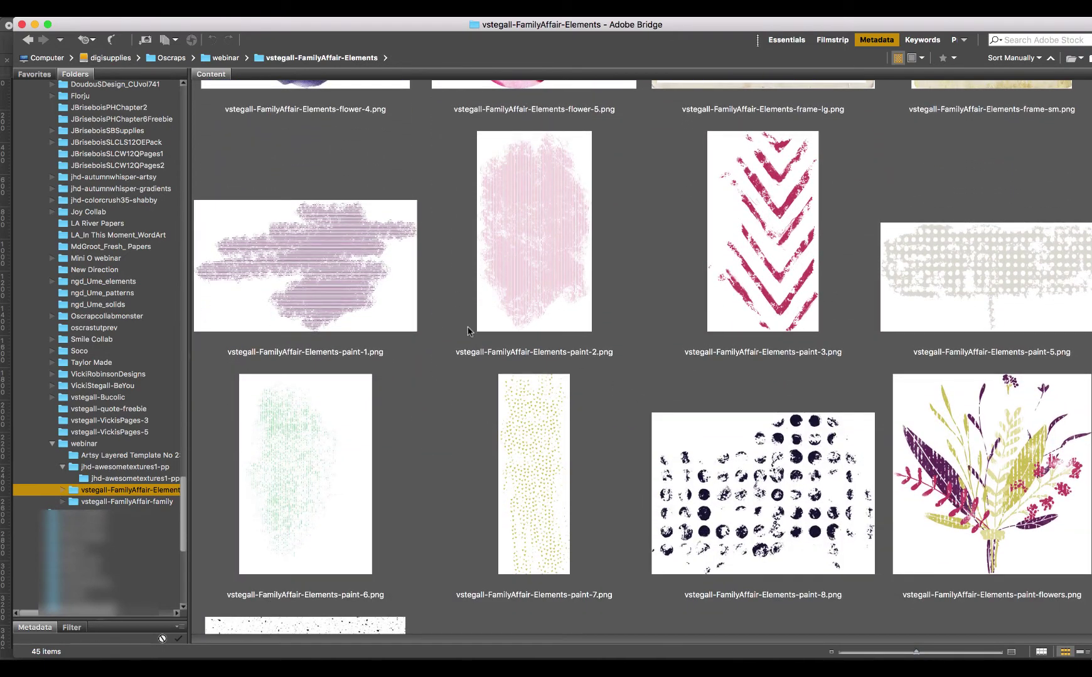
mouse_move(299, 458)
mouse_down()
mouse_move(687, 614)
mouse_move(746, 671)
mouse_up()
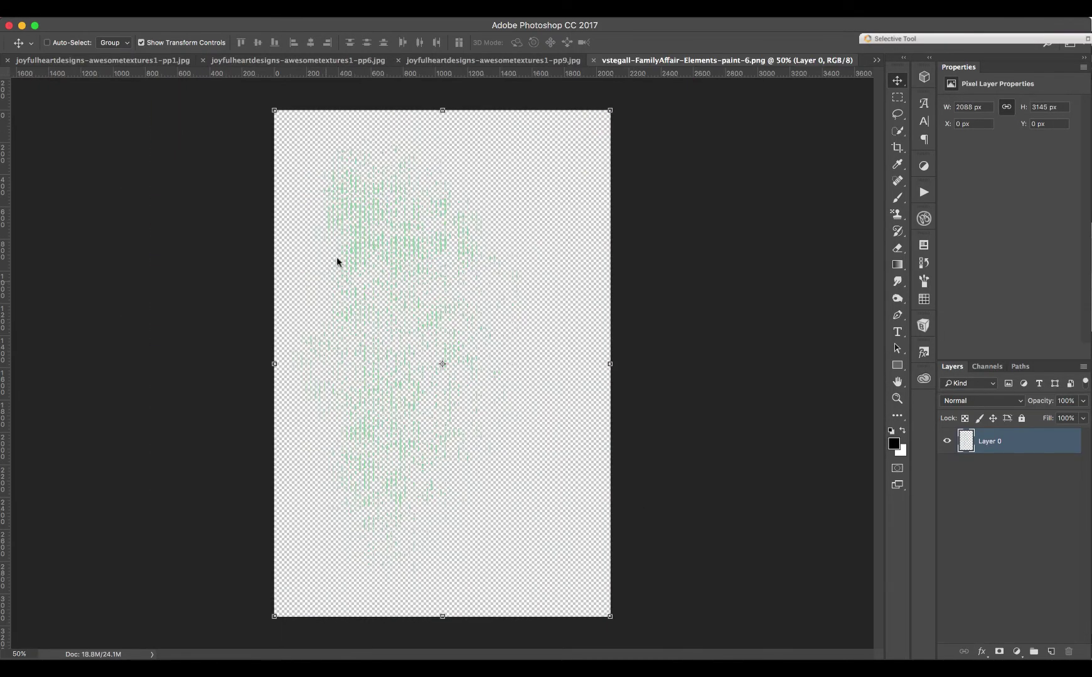
Close the awesometextures1 pp1, pp6 and pp9 documents and return to the oscrapstutorial.psd page
drag(378, 249, 352, 189)
click(197, 60)
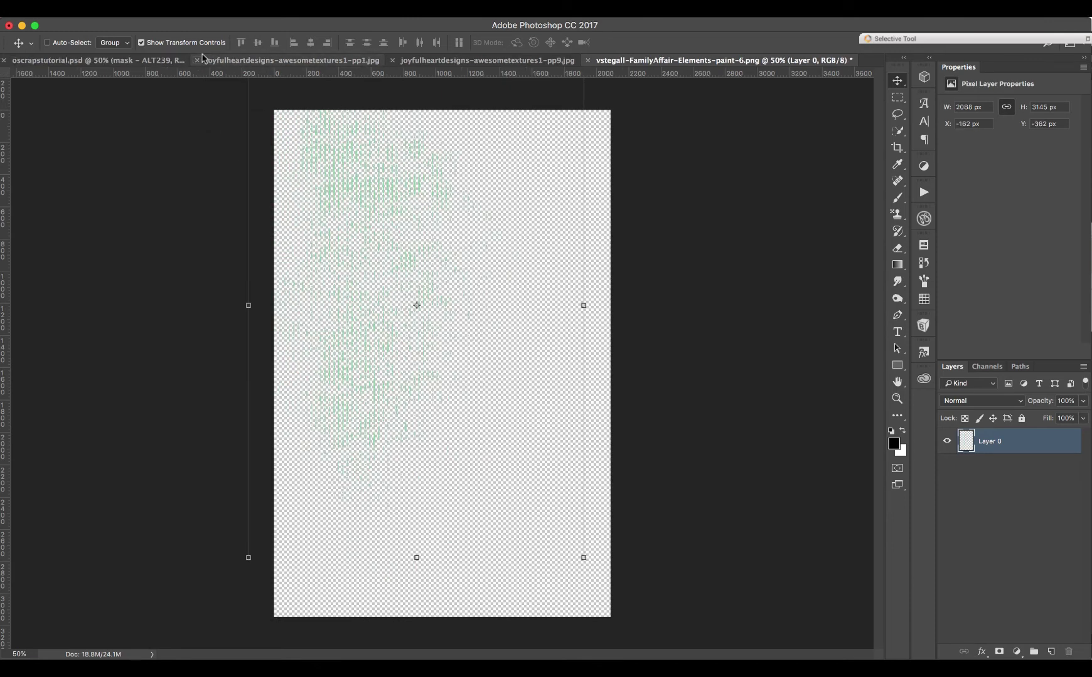
click(197, 60)
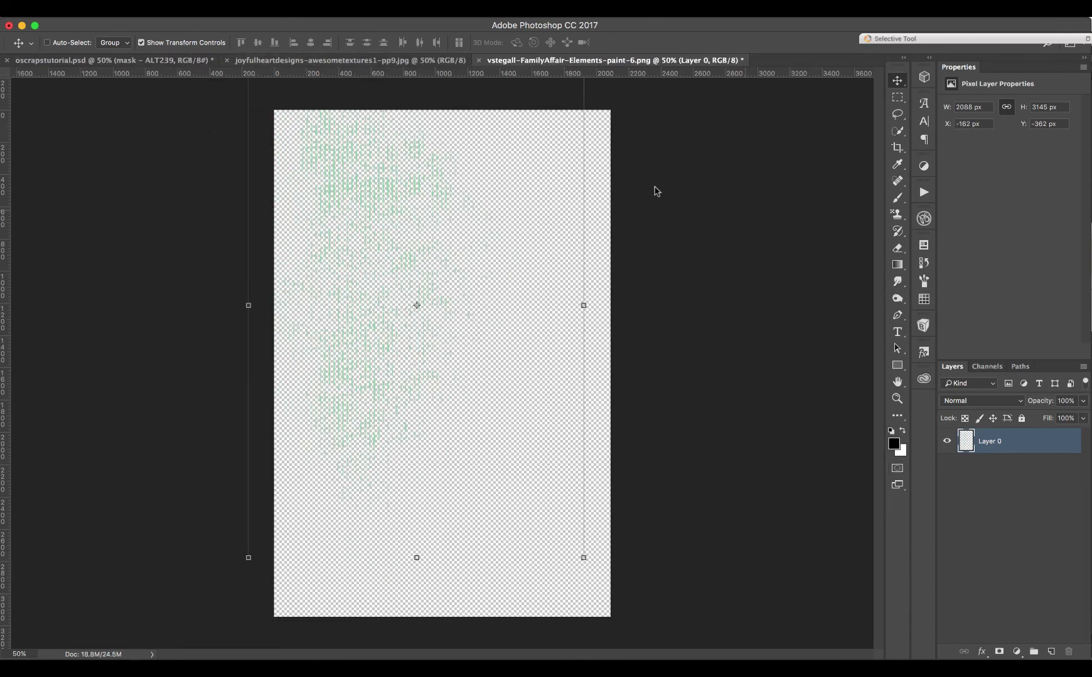
click(227, 60)
click(112, 61)
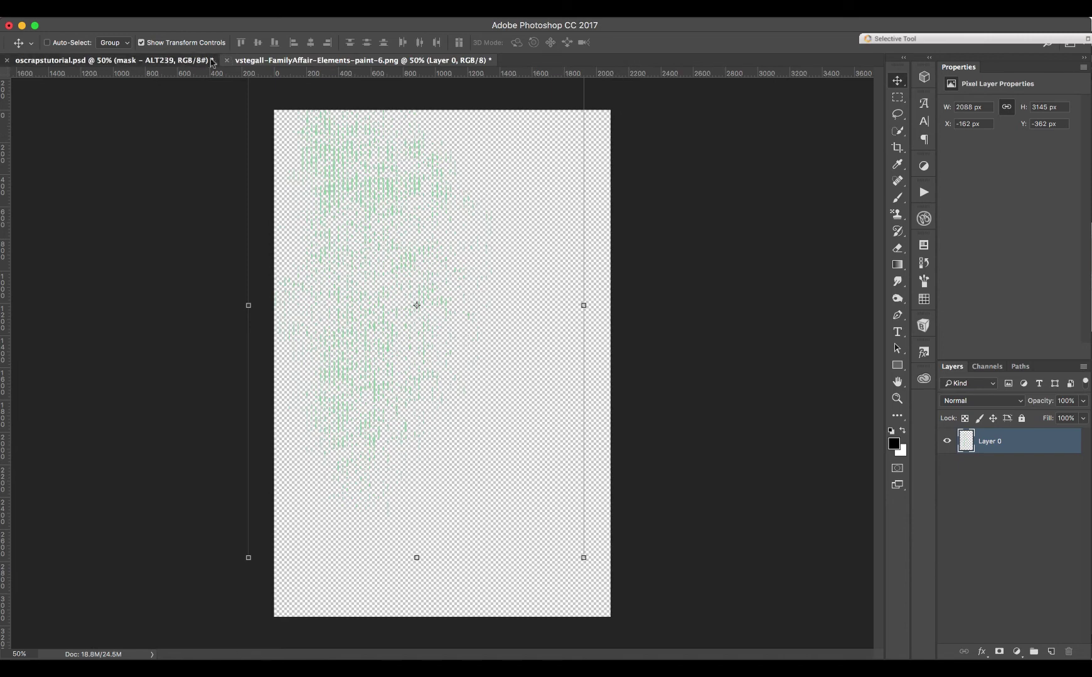
Copy the green paint-6 element onto the page just above Layer 1, at about X -138 px, Y 730 px
drag(1088, 530, 1089, 624)
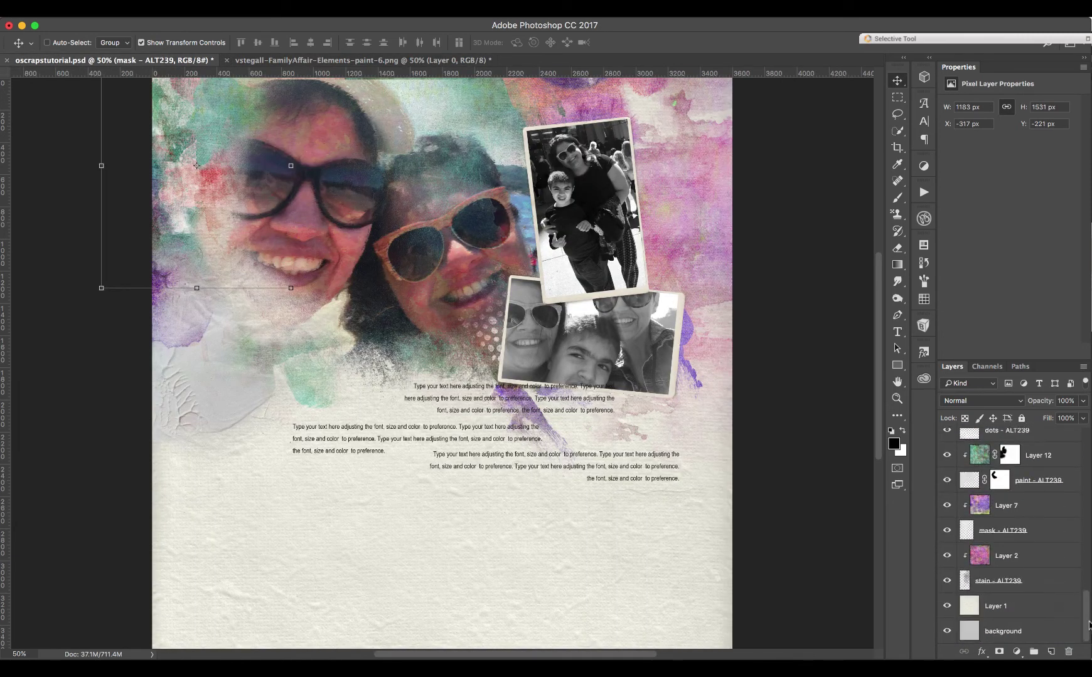
click(1036, 606)
click(402, 60)
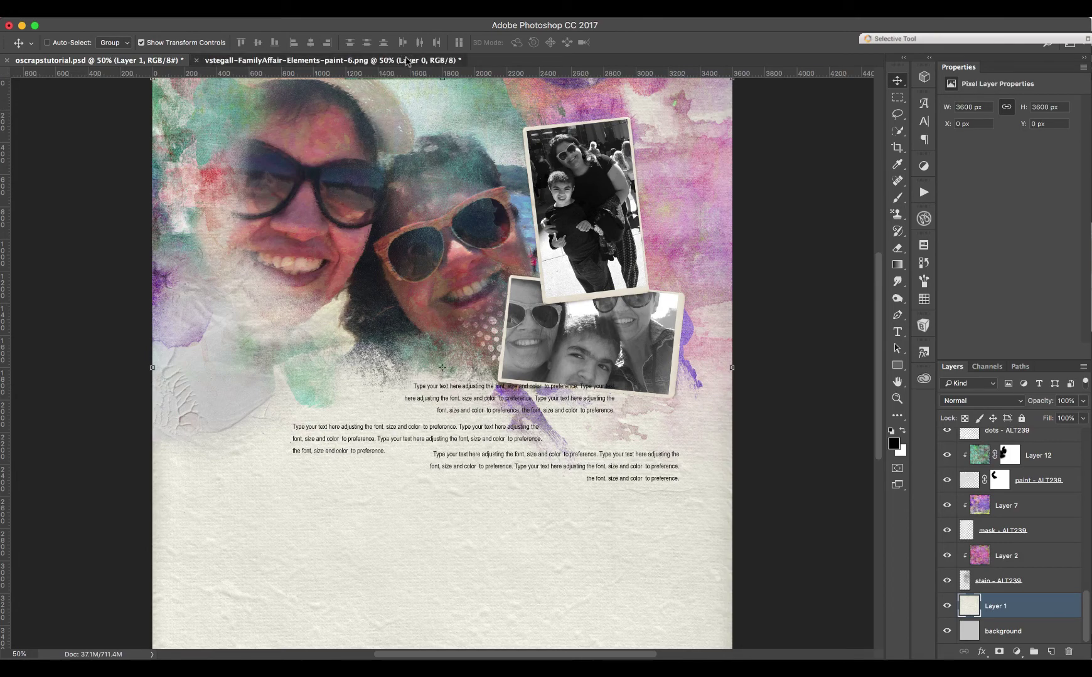
mouse_move(307, 184)
mouse_down()
mouse_move(216, 105)
mouse_move(142, 63)
mouse_move(162, 240)
mouse_up()
drag(213, 321, 217, 320)
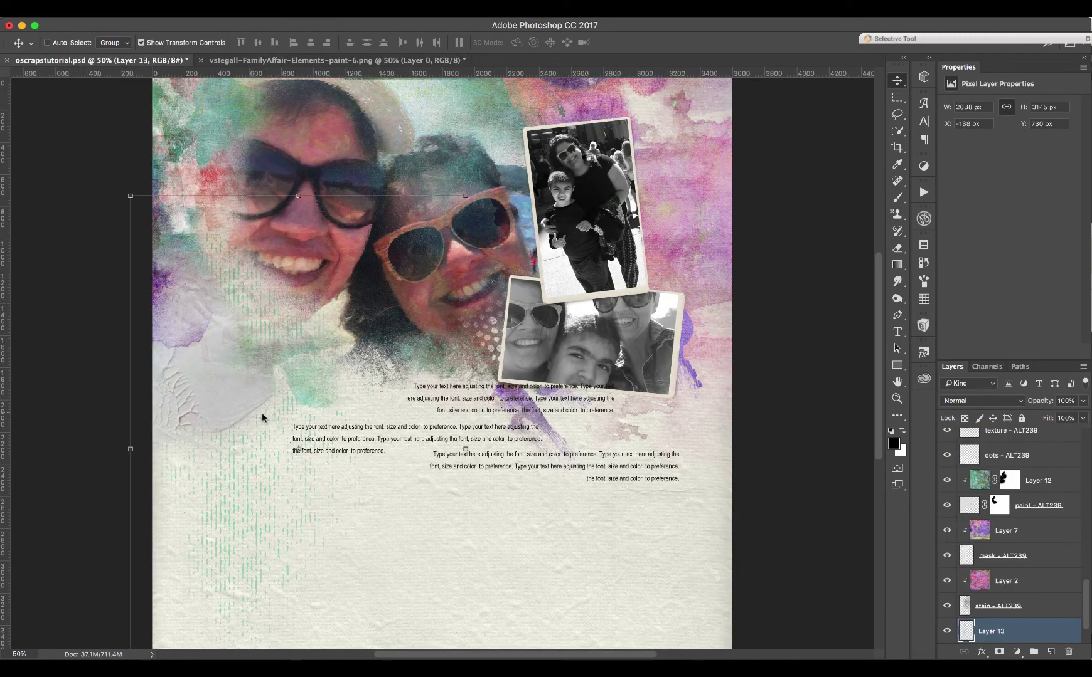
Move the green paint layer to the page's right edge, scale it to about 76% and place it at about X 2797 px, Y 869 px
mouse_move(265, 416)
mouse_down()
mouse_move(349, 445)
mouse_move(626, 457)
mouse_move(690, 439)
mouse_move(733, 389)
mouse_up()
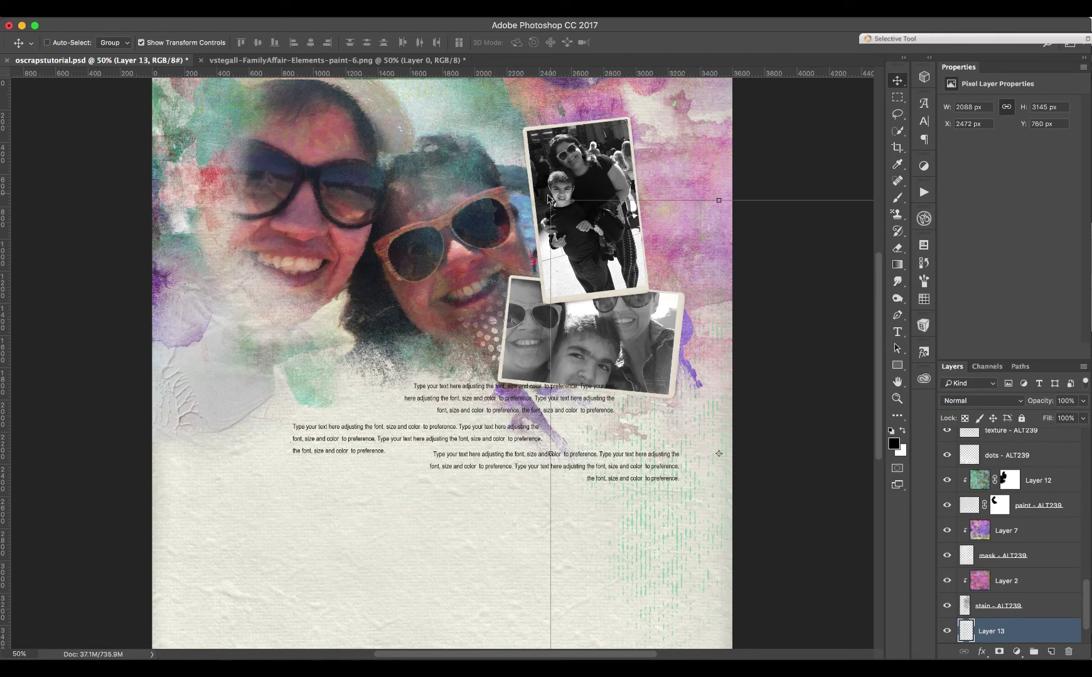
drag(550, 200, 596, 269)
drag(660, 299, 684, 317)
drag(735, 405, 715, 300)
drag(698, 356, 688, 355)
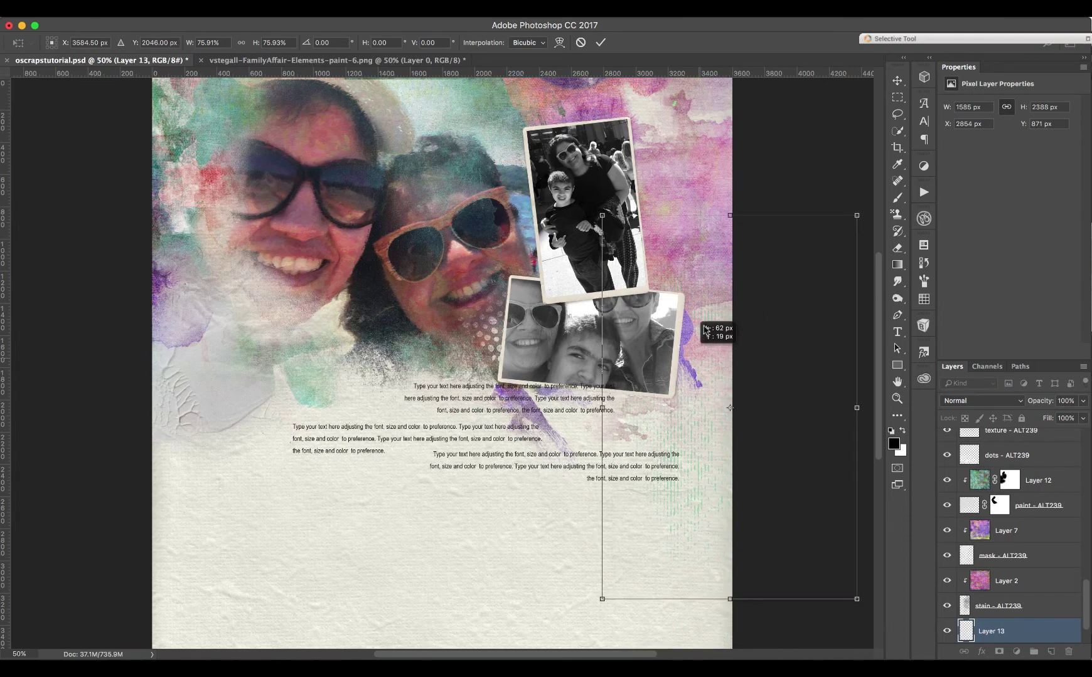
key(Return)
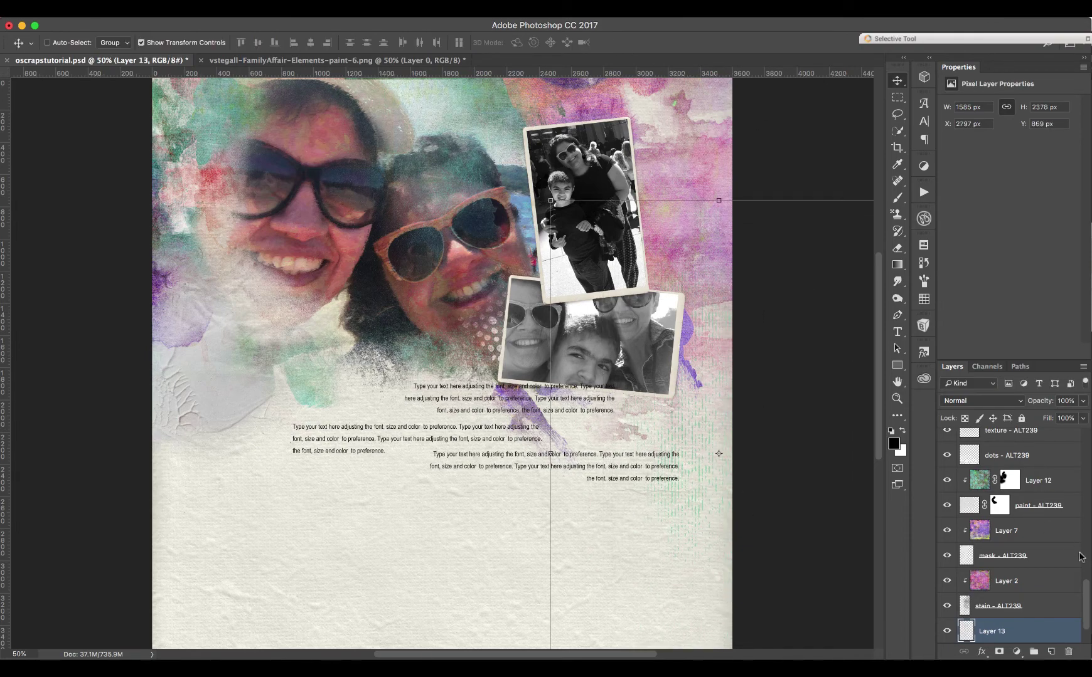
drag(1087, 594, 1088, 614)
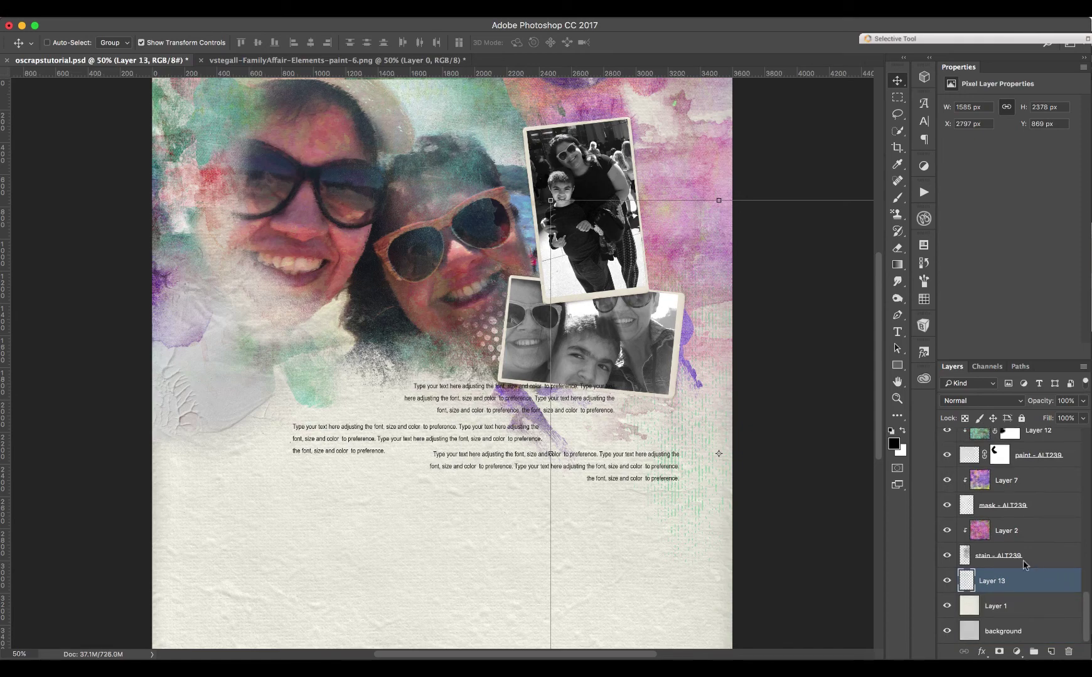
Open vstegall-FamilyAffair-Elements-paint-3.png from Adobe Bridge, copy its chevrons onto the page and stack that layer just below the photo group
key(super+Tab)
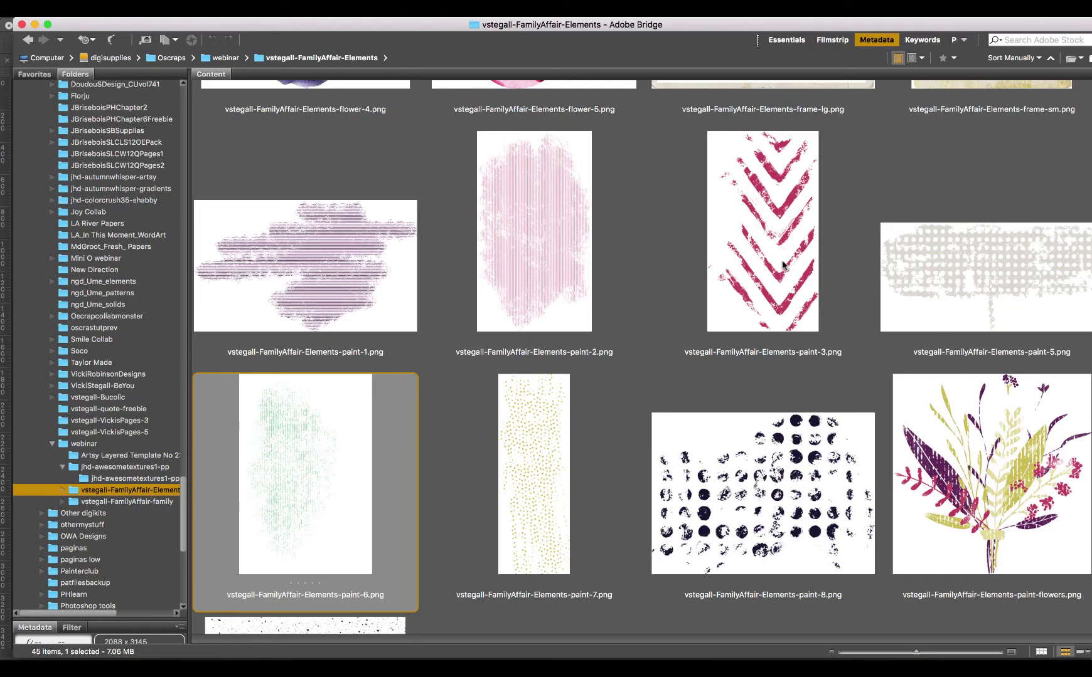
drag(781, 265, 753, 673)
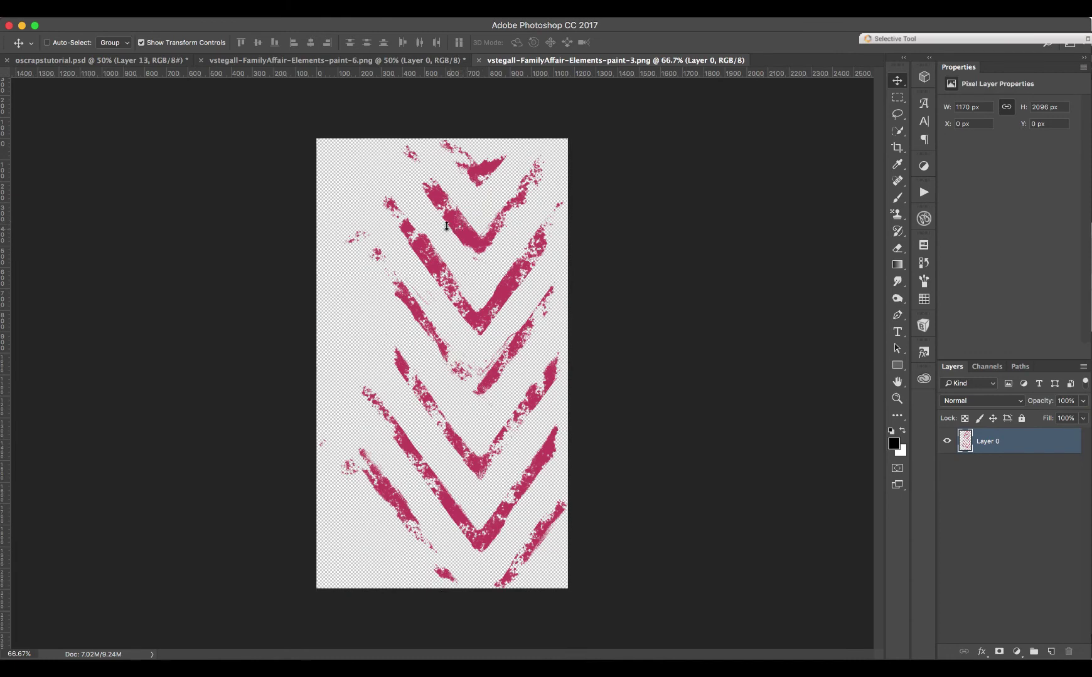
mouse_move(446, 226)
mouse_down()
mouse_move(239, 147)
mouse_move(153, 62)
mouse_up()
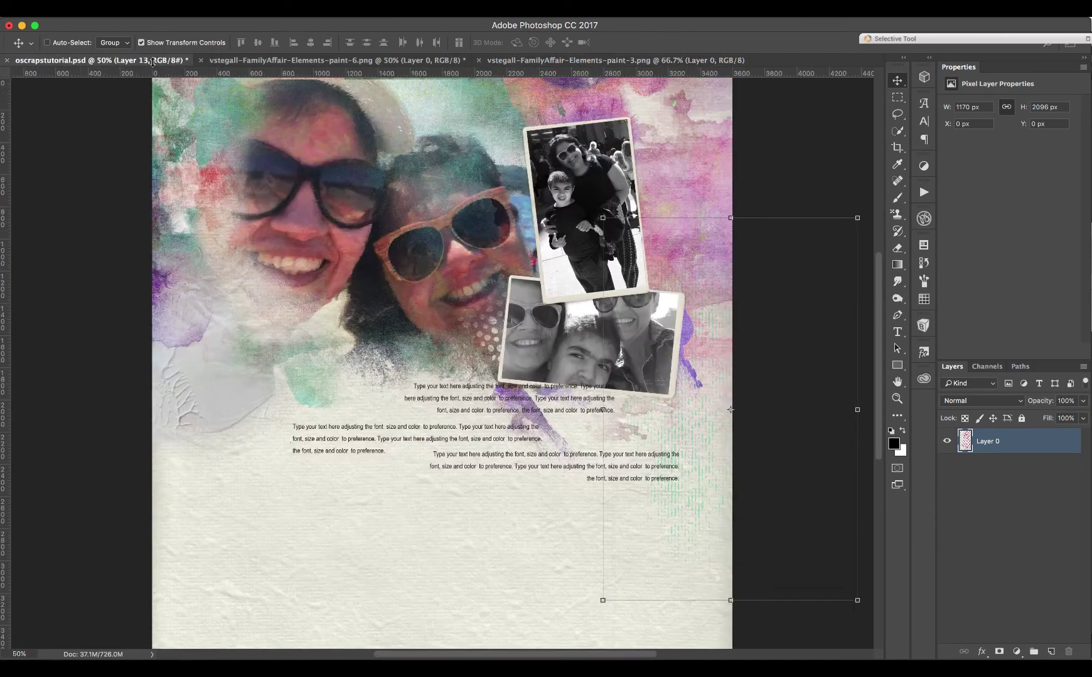
mouse_move(198, 110)
mouse_down()
mouse_move(182, 101)
mouse_move(210, 123)
mouse_up()
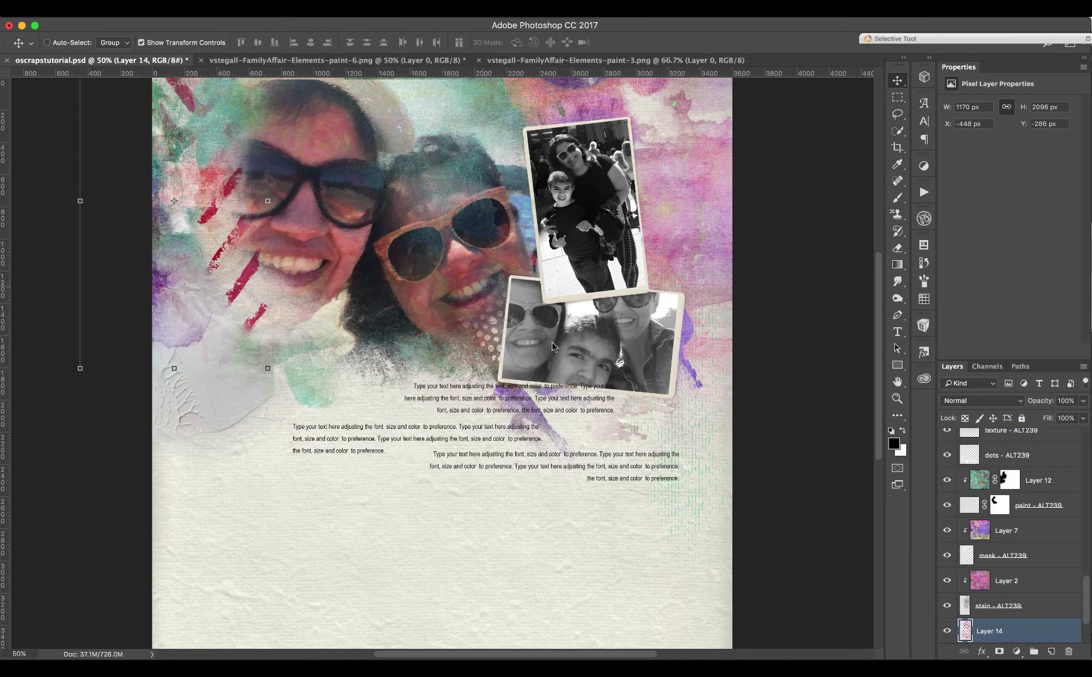
mouse_move(989, 630)
mouse_down()
mouse_move(983, 414)
mouse_move(983, 483)
mouse_move(984, 456)
mouse_up()
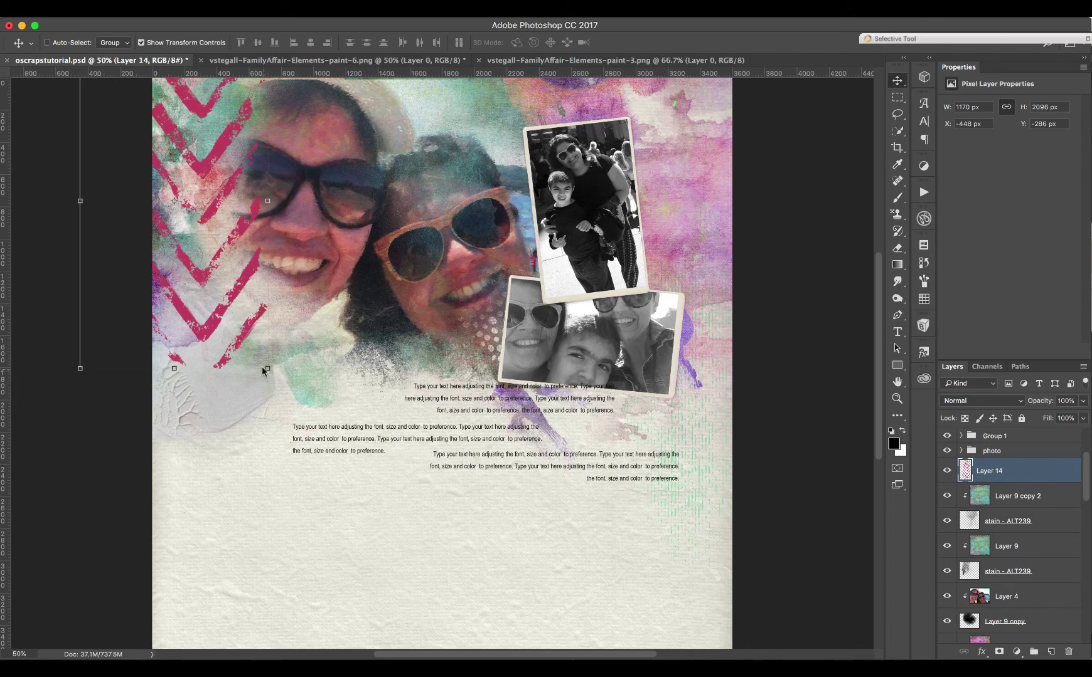
Scale the chevron layer to about 57% and move it down the page's left edge to about X -269 px, Y 1667 px
drag(262, 367, 196, 221)
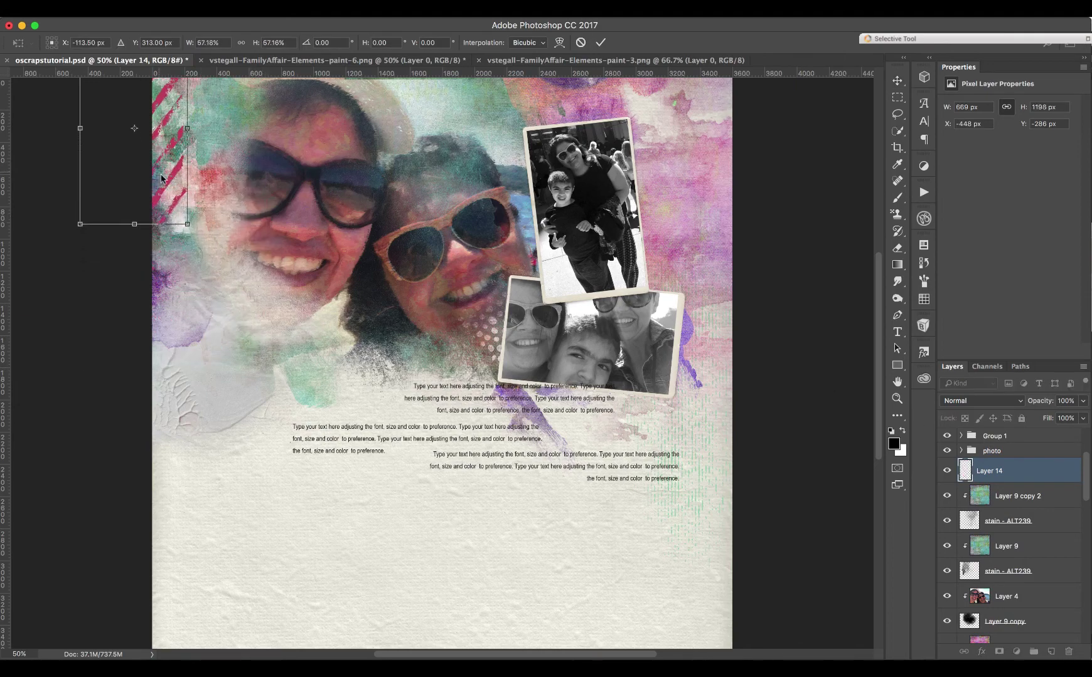
drag(156, 175, 190, 204)
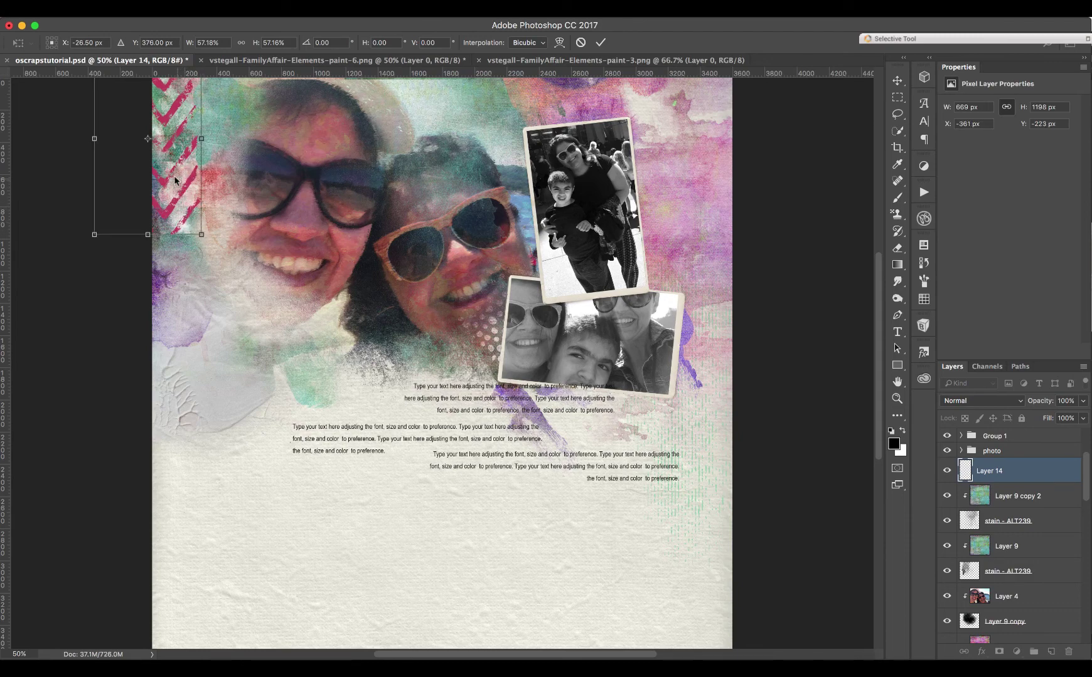
drag(179, 198, 195, 502)
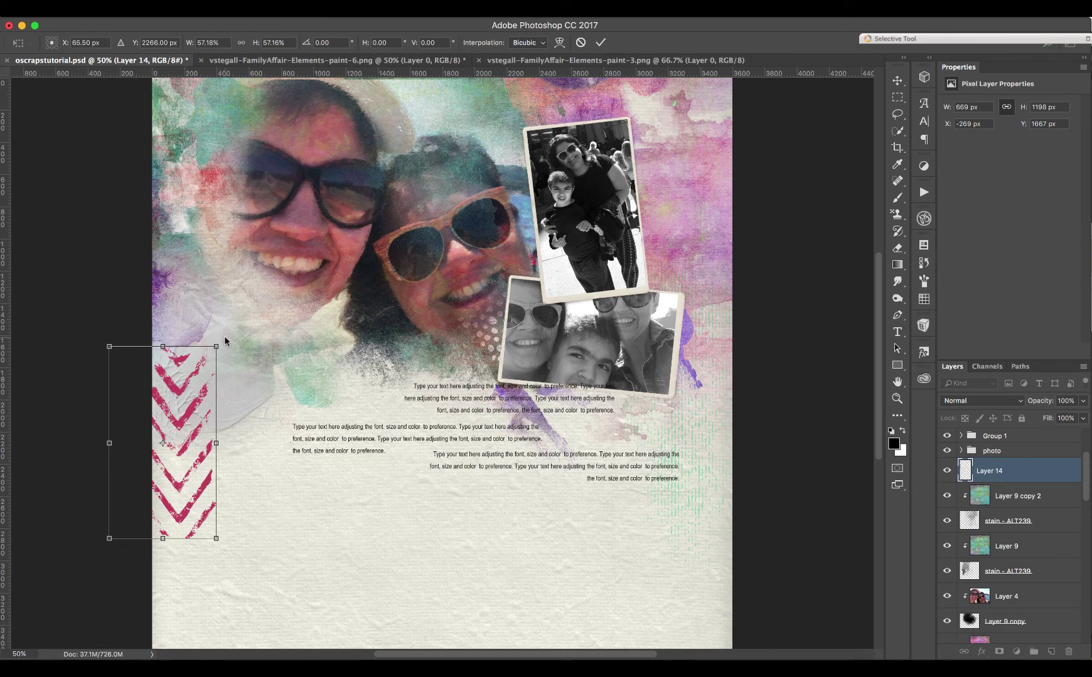
Rotate the chevron layer by about -172° and reposition it at about X -187 px, Y 2036 px
drag(225, 336, 148, 522)
drag(187, 490, 200, 520)
drag(223, 360, 249, 386)
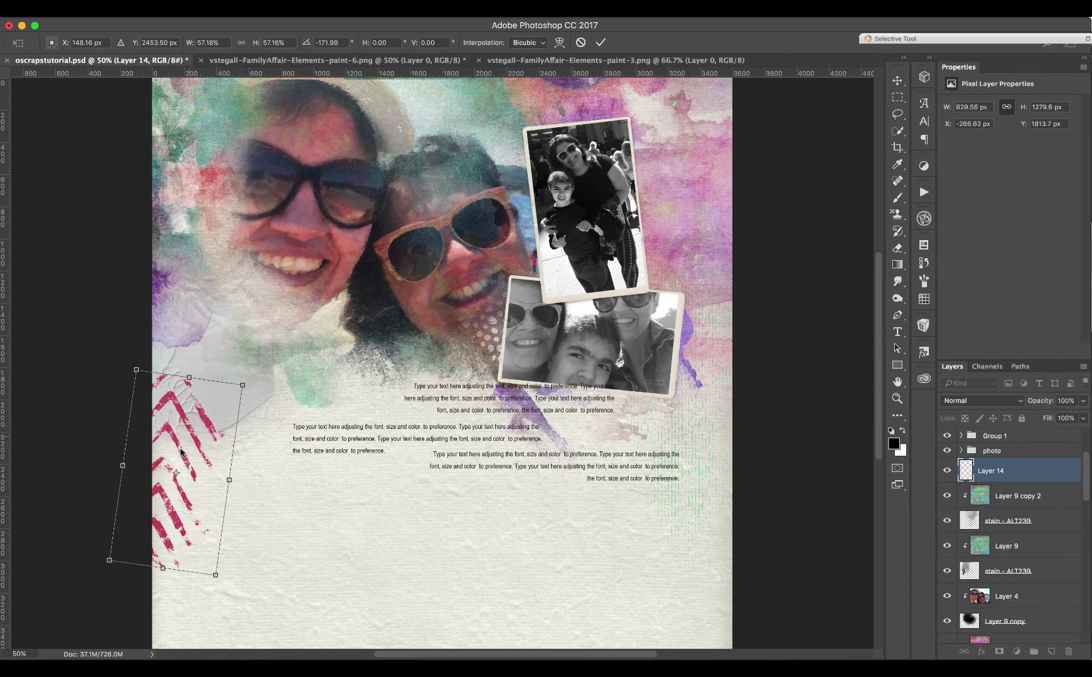
drag(197, 444, 204, 475)
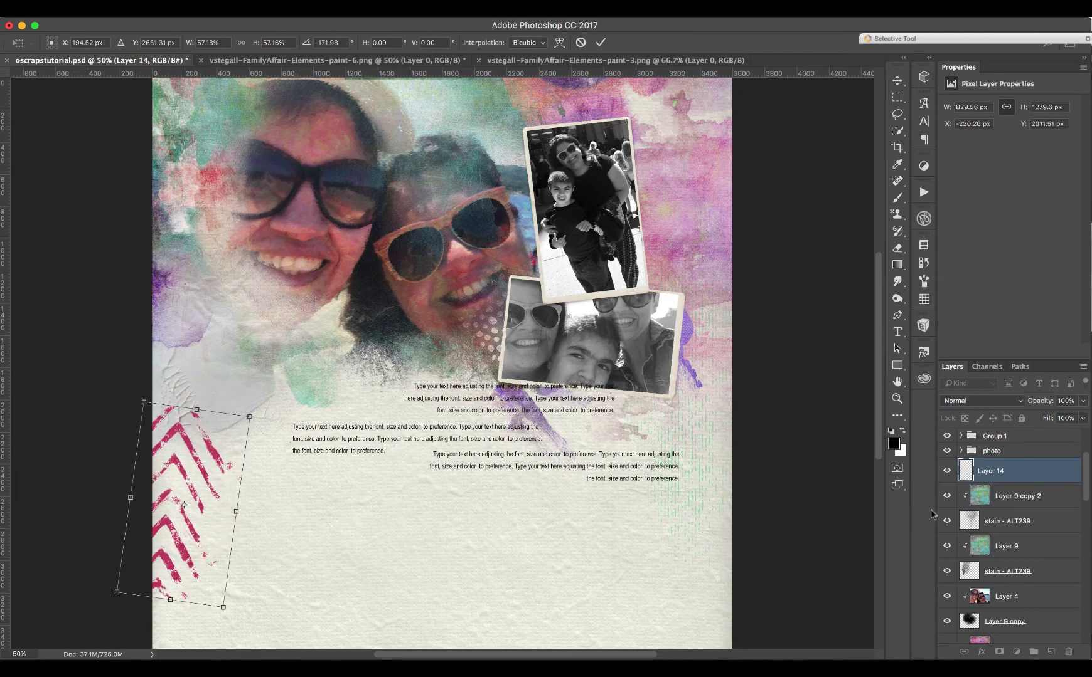
click(600, 42)
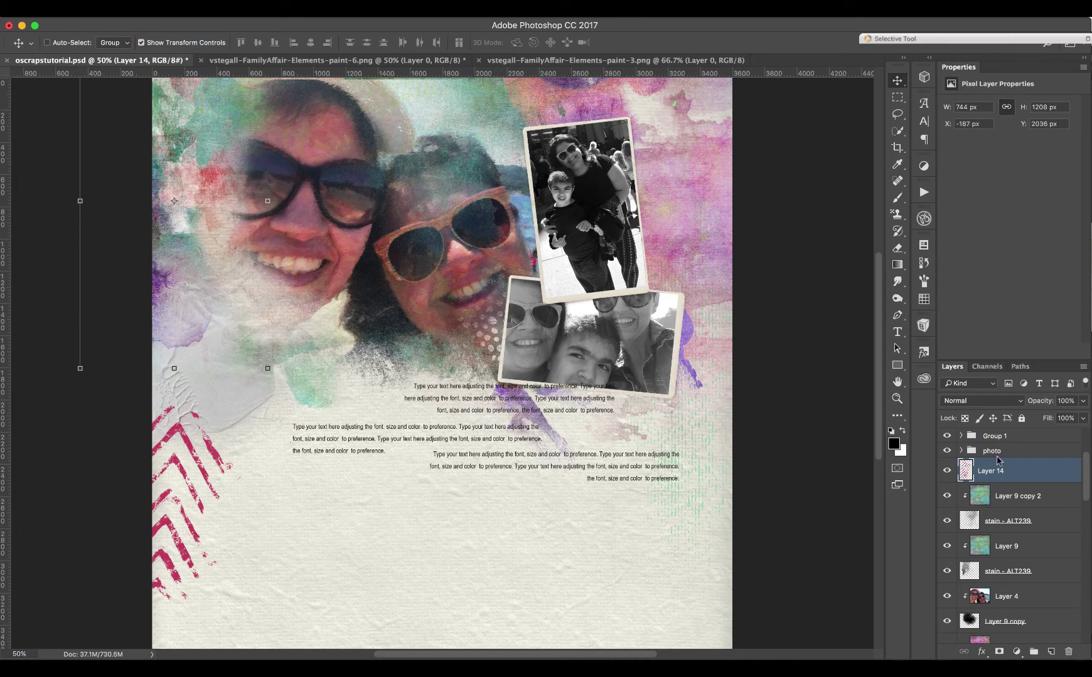
Restack the chevron layer directly below the texture - ALT239 layer and change its blend mode
drag(997, 459, 1002, 596)
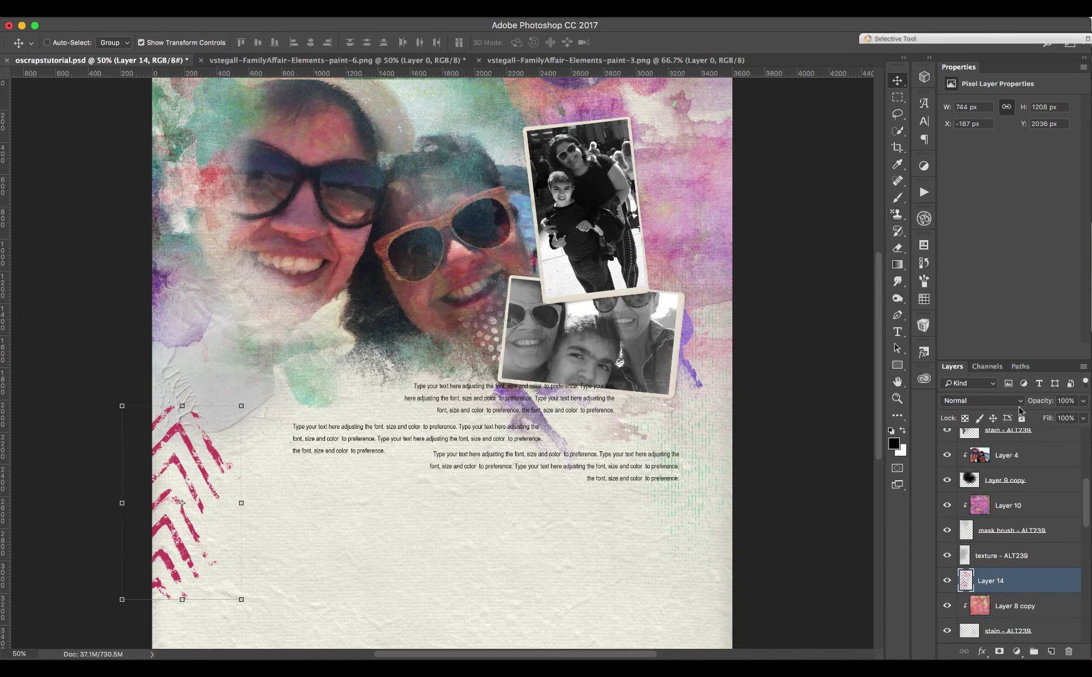
click(986, 401)
click(980, 447)
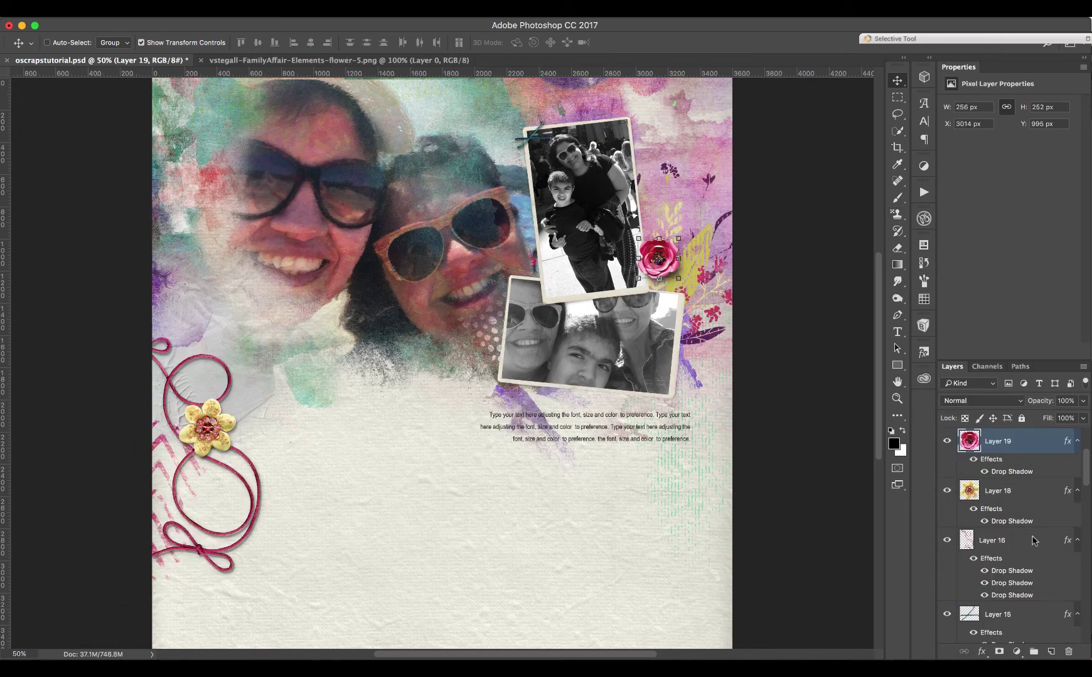
Select the looped red cord layer, Layer 16
click(1035, 538)
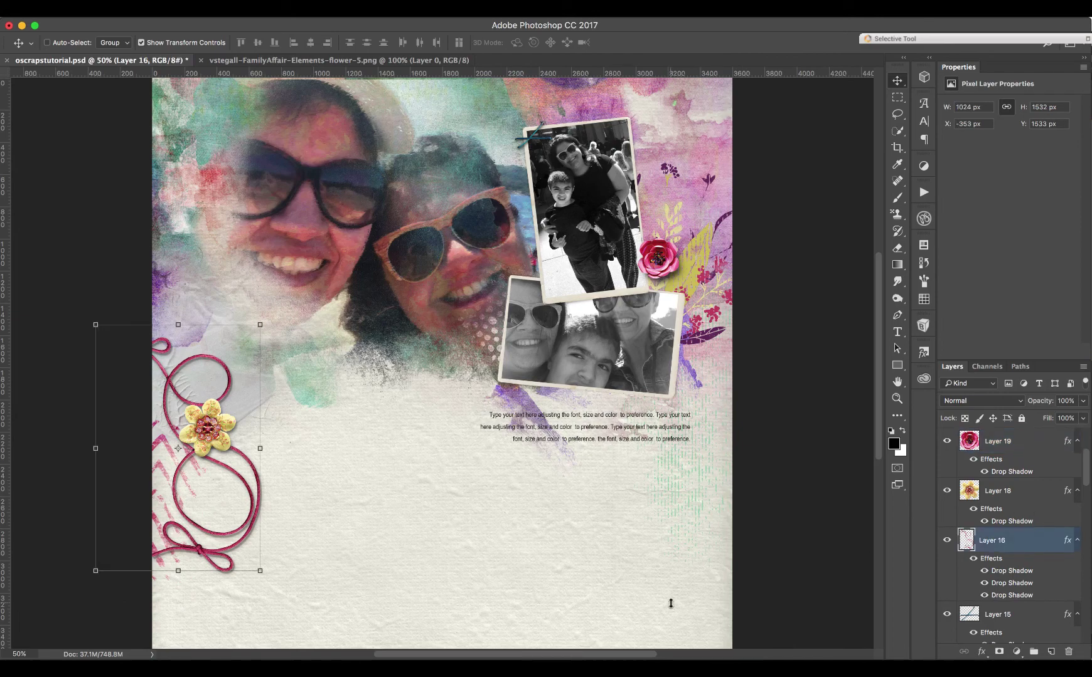
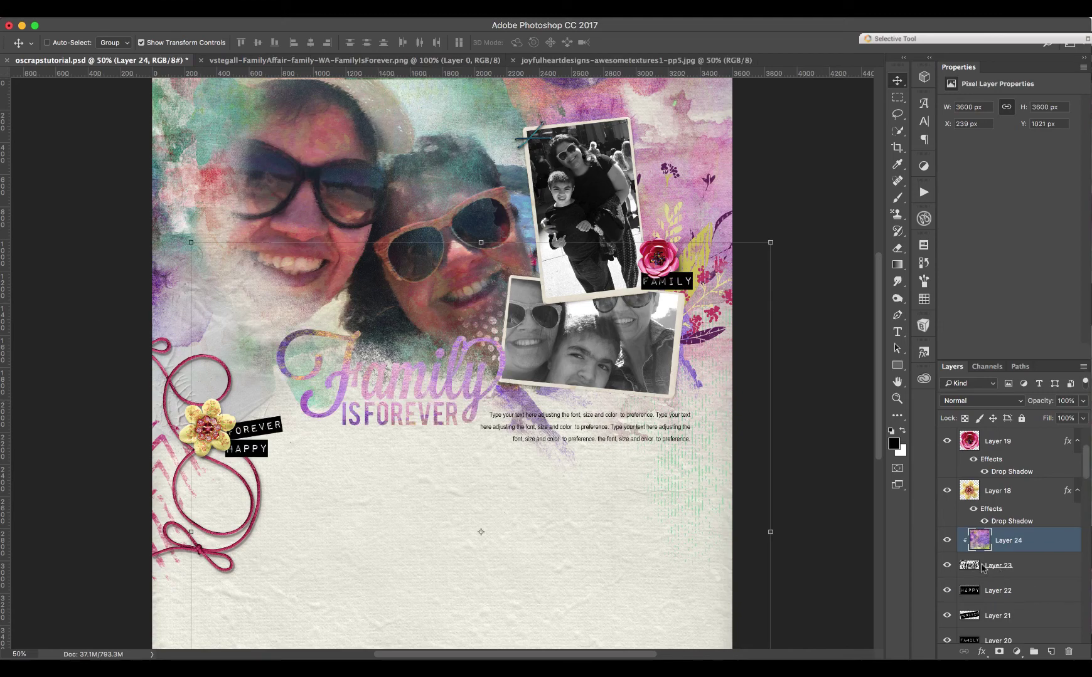
Add an Inner Bevel Bevel & Emboss effect with a non-linear gloss contour to the "Family Is Forever" word art layer, Layer 23
click(999, 568)
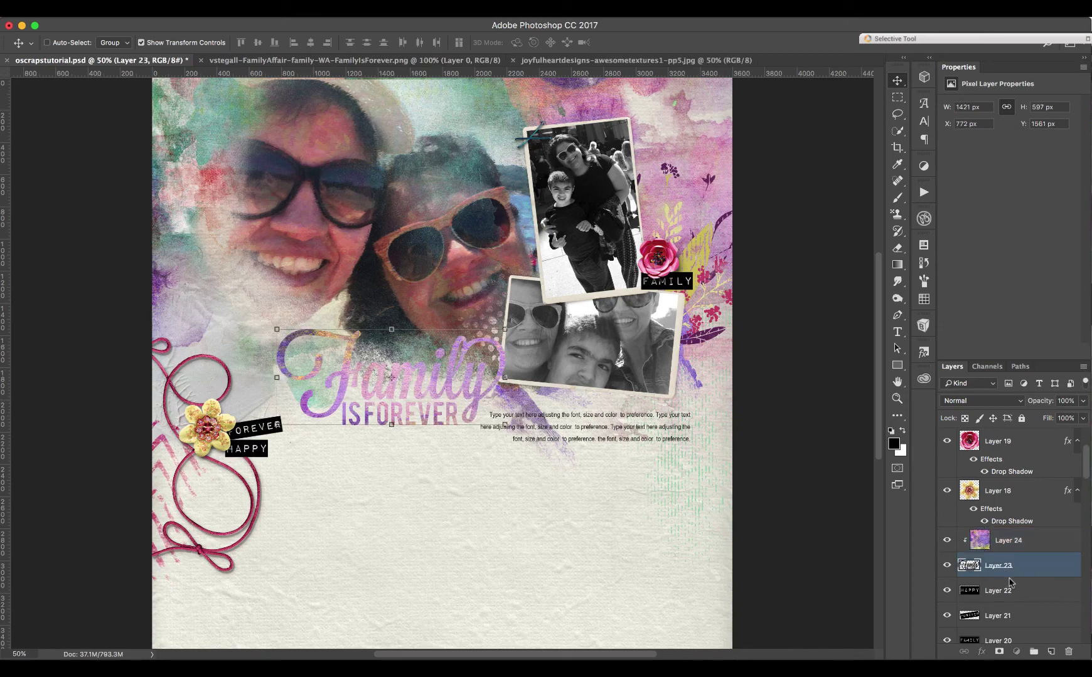
click(994, 580)
click(998, 566)
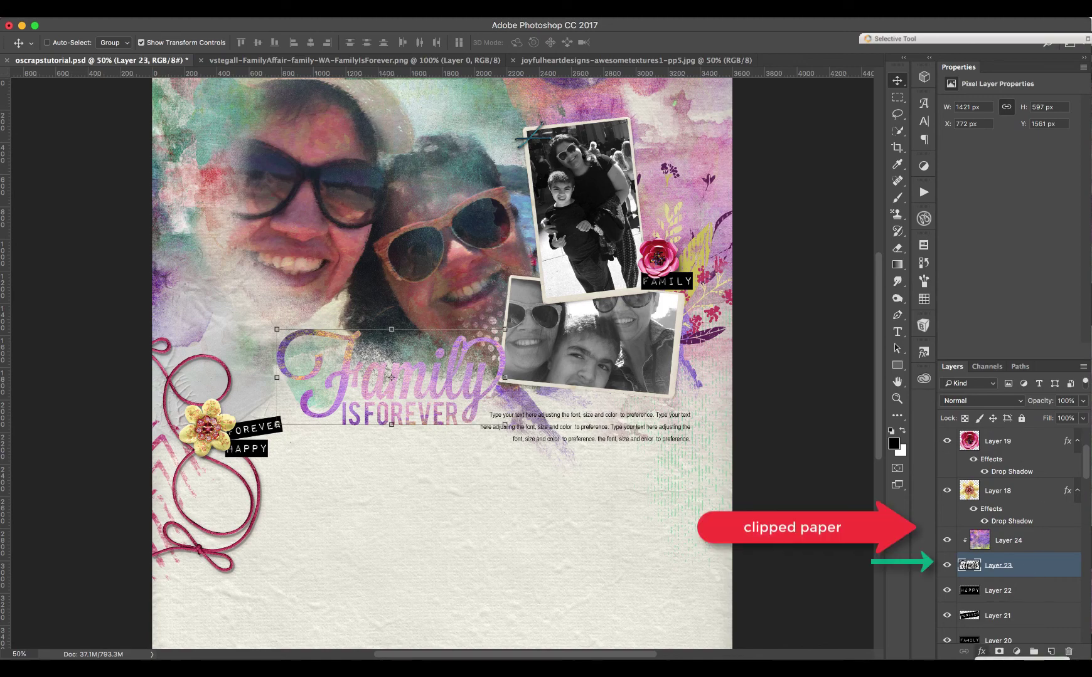
click(981, 652)
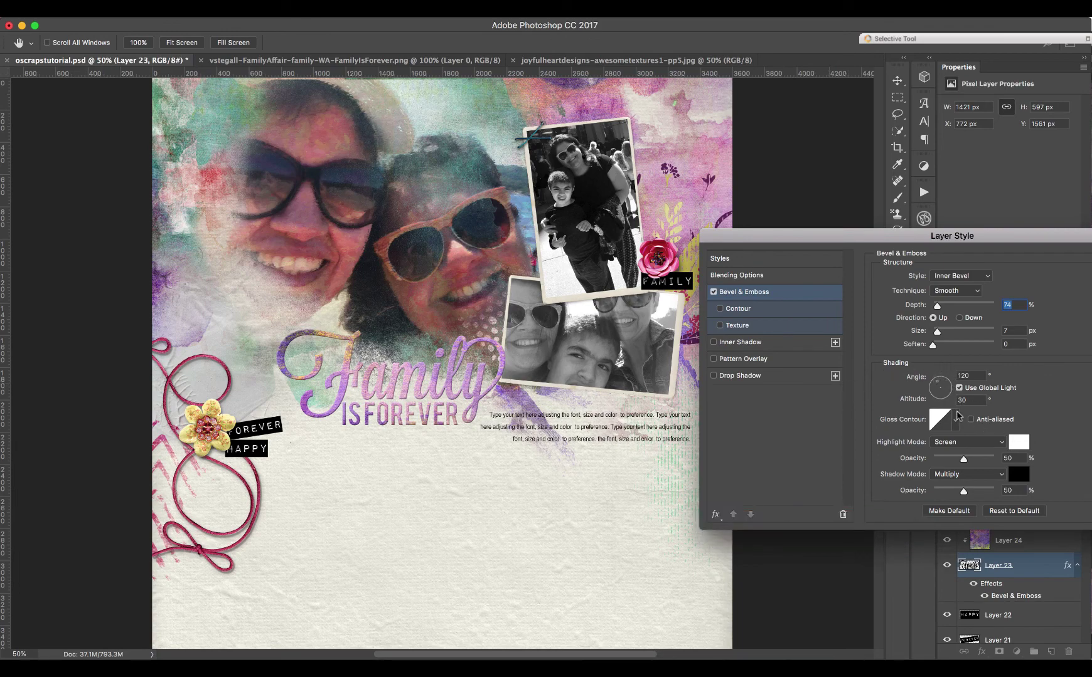
click(956, 418)
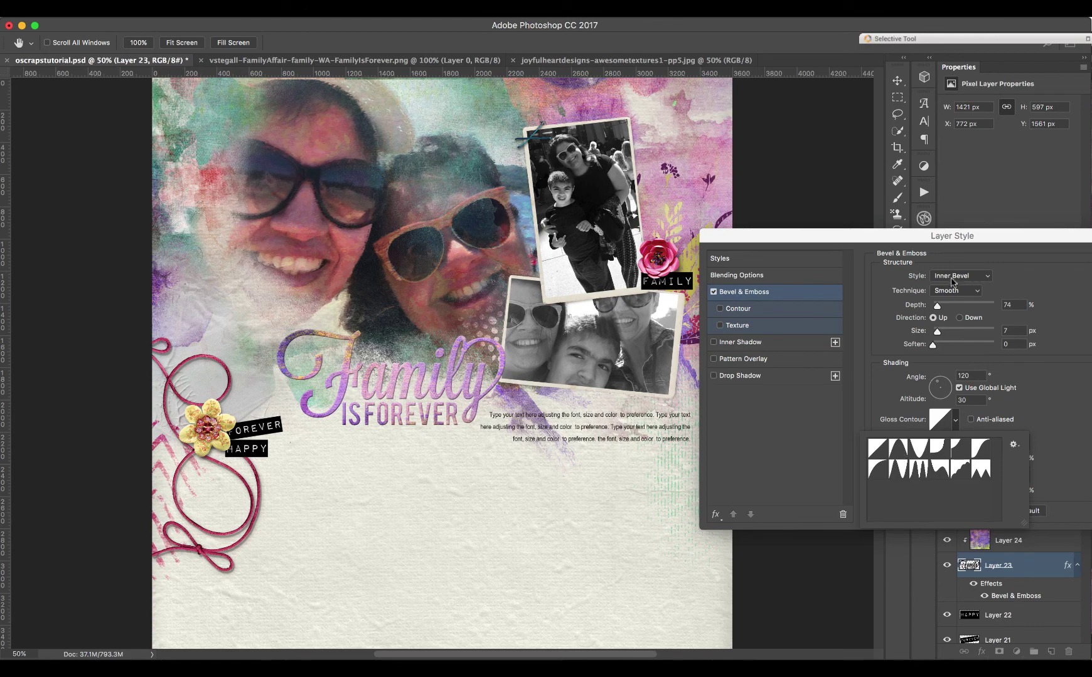
click(917, 448)
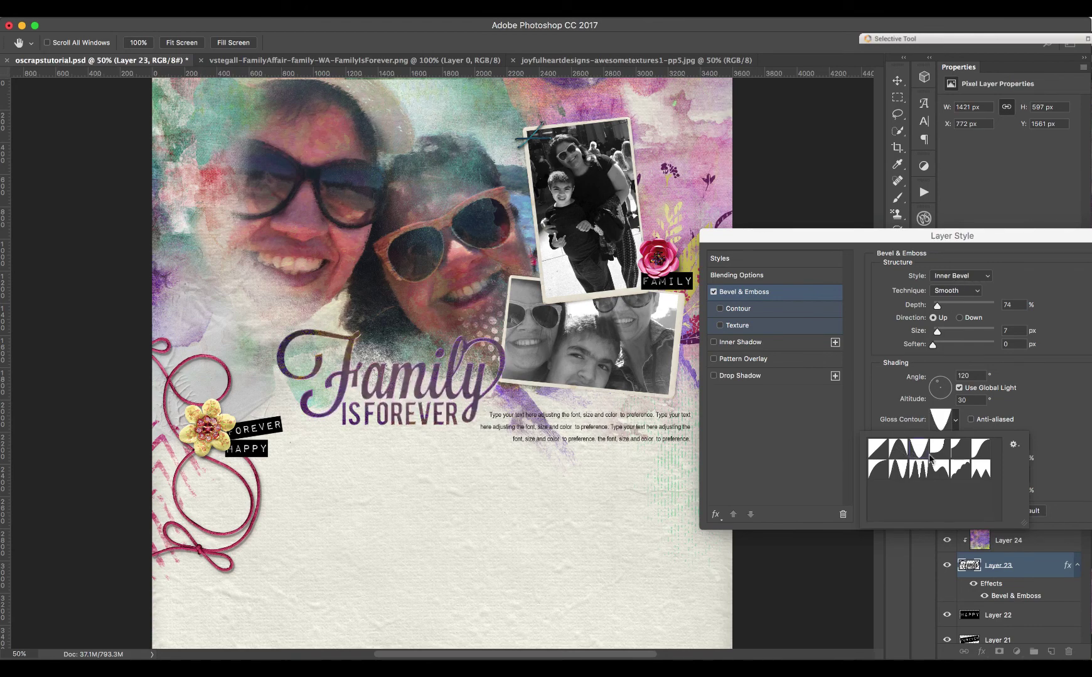
click(901, 470)
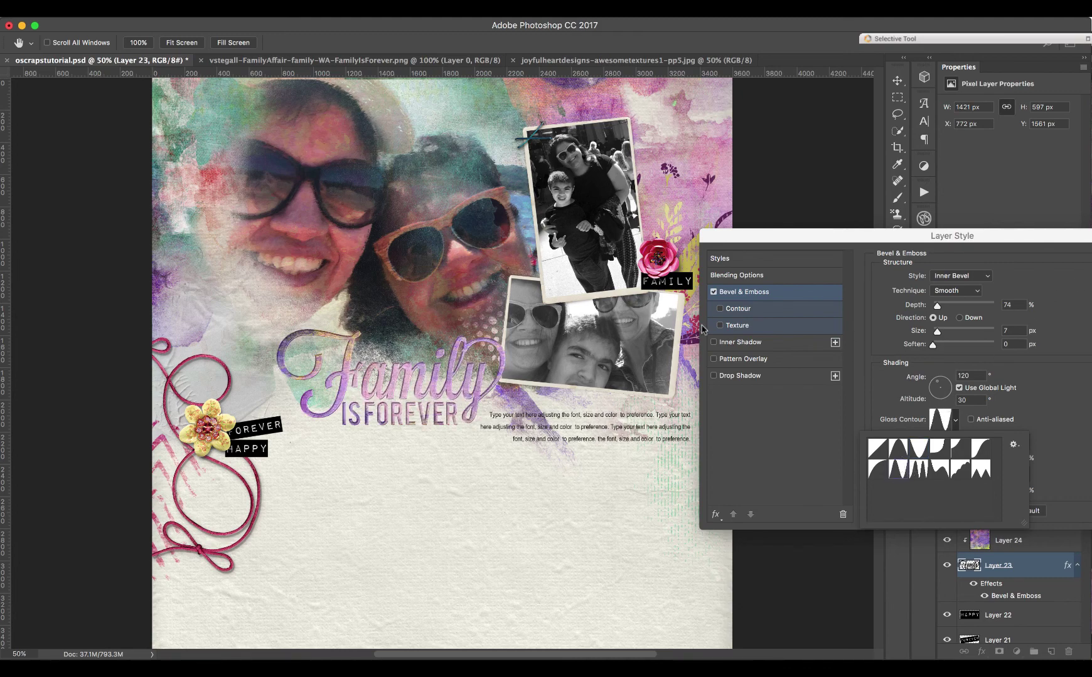
Add a drop shadow to the word art at 35% opacity, 121° angle, 15 px distance and 8 px size, and apply the layer style
click(731, 377)
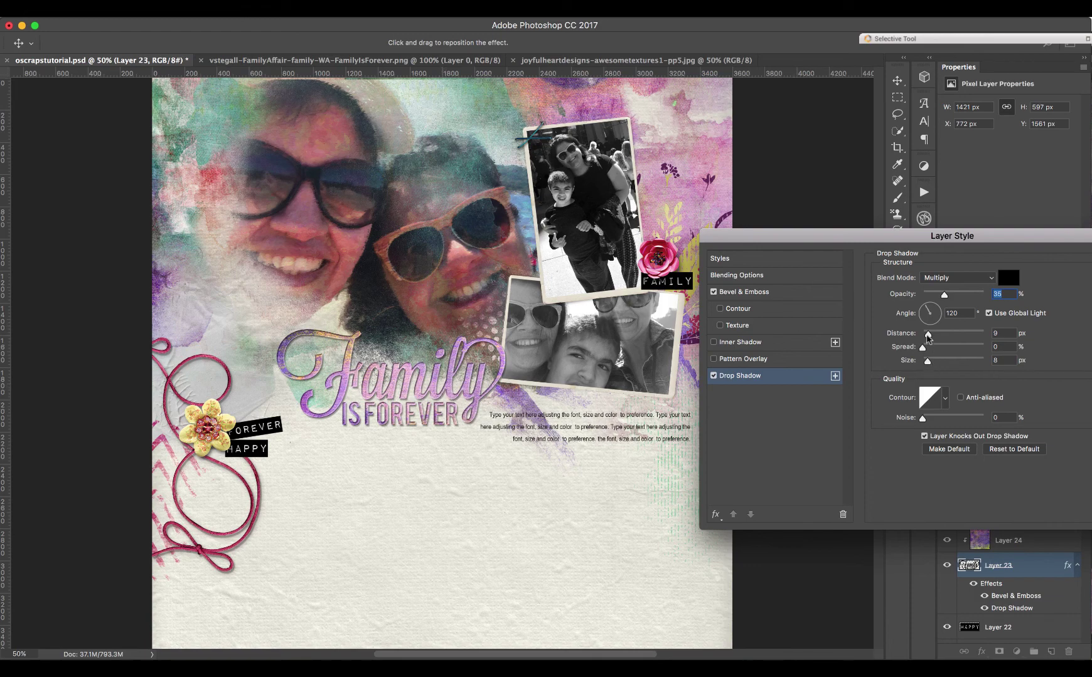
drag(927, 338, 928, 338)
drag(431, 407, 434, 412)
mouse_move(432, 408)
mouse_down()
mouse_move(450, 411)
mouse_move(443, 420)
mouse_up()
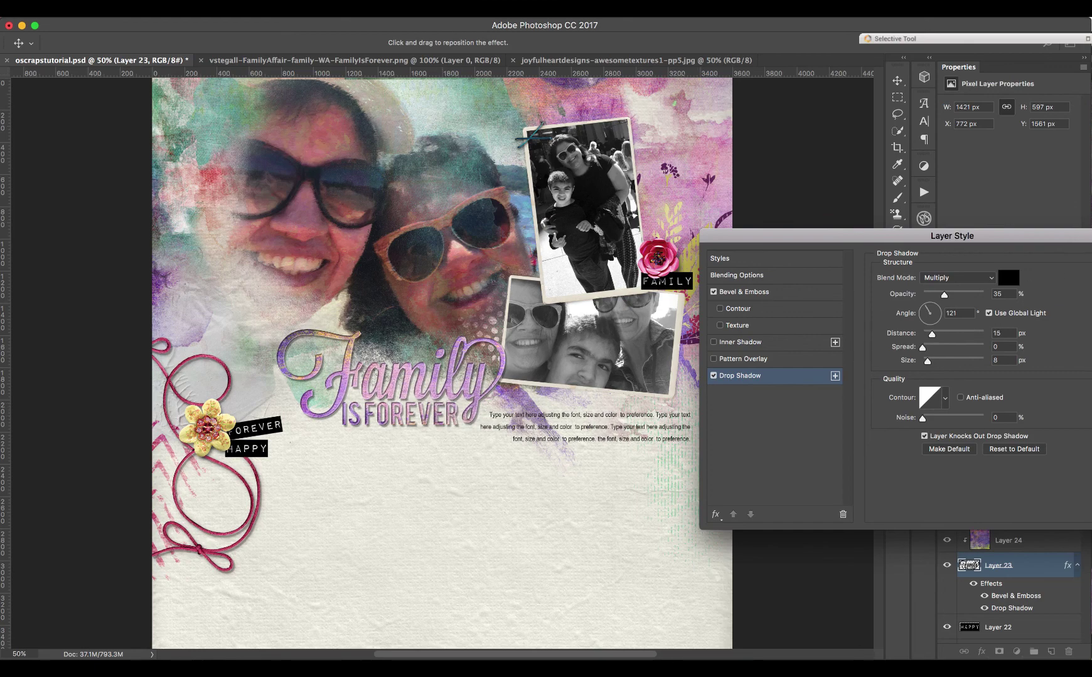
key(Return)
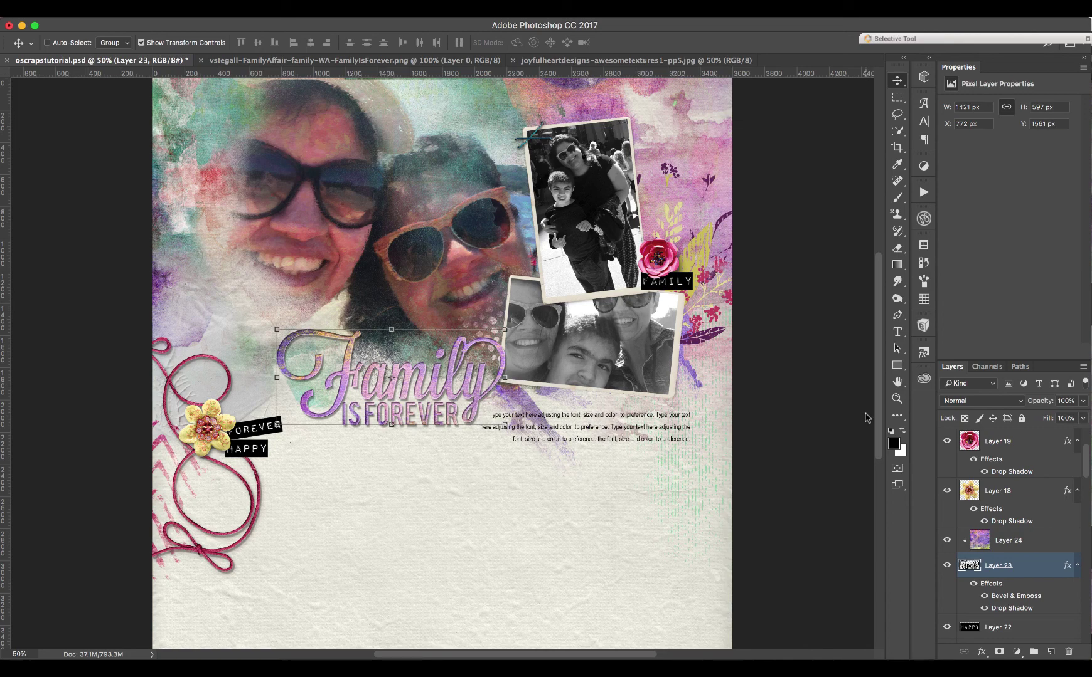
Reposition the paper clipped to the word art, Layer 24, to about X 178 px, Y 958 px
click(1009, 541)
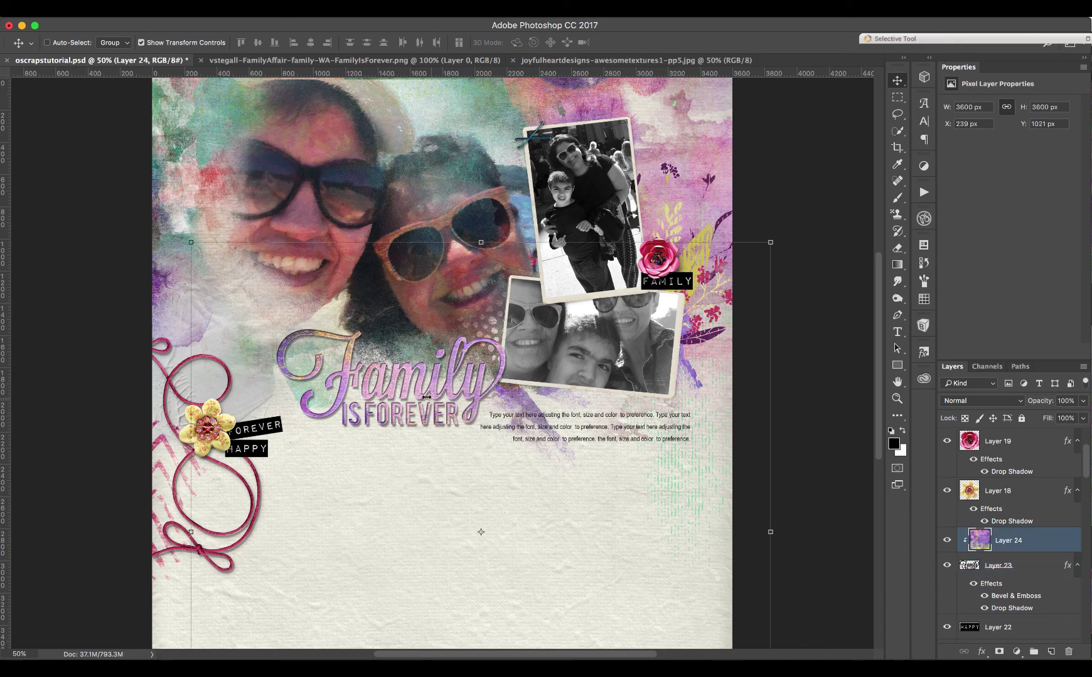
mouse_move(426, 397)
mouse_down()
mouse_move(392, 394)
mouse_move(417, 391)
mouse_up()
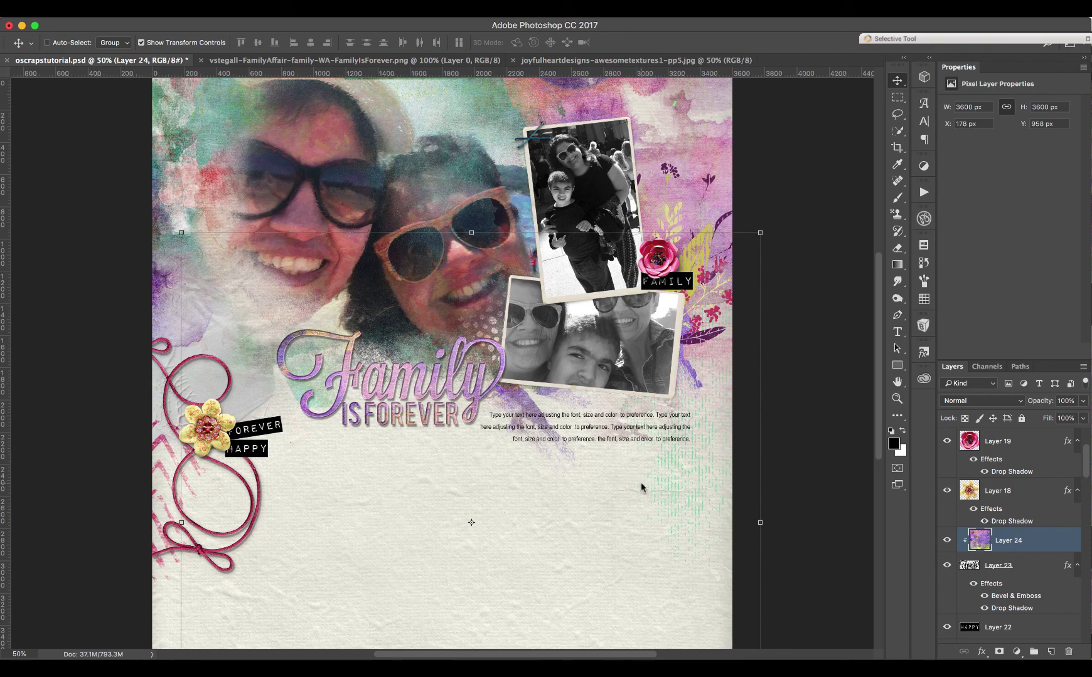
click(805, 8)
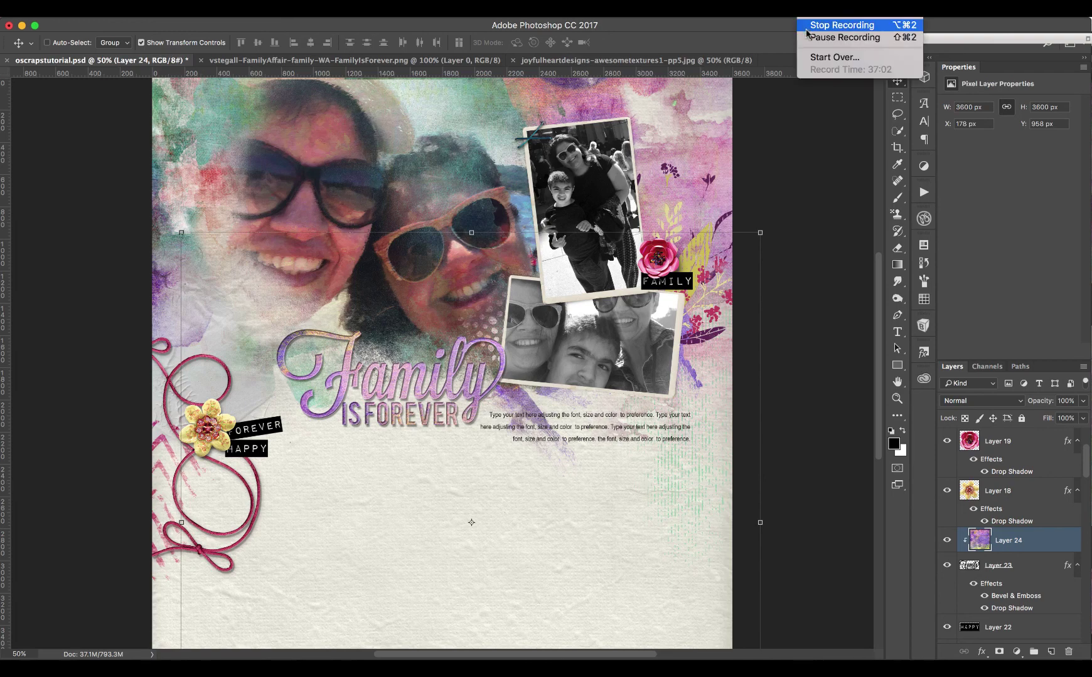